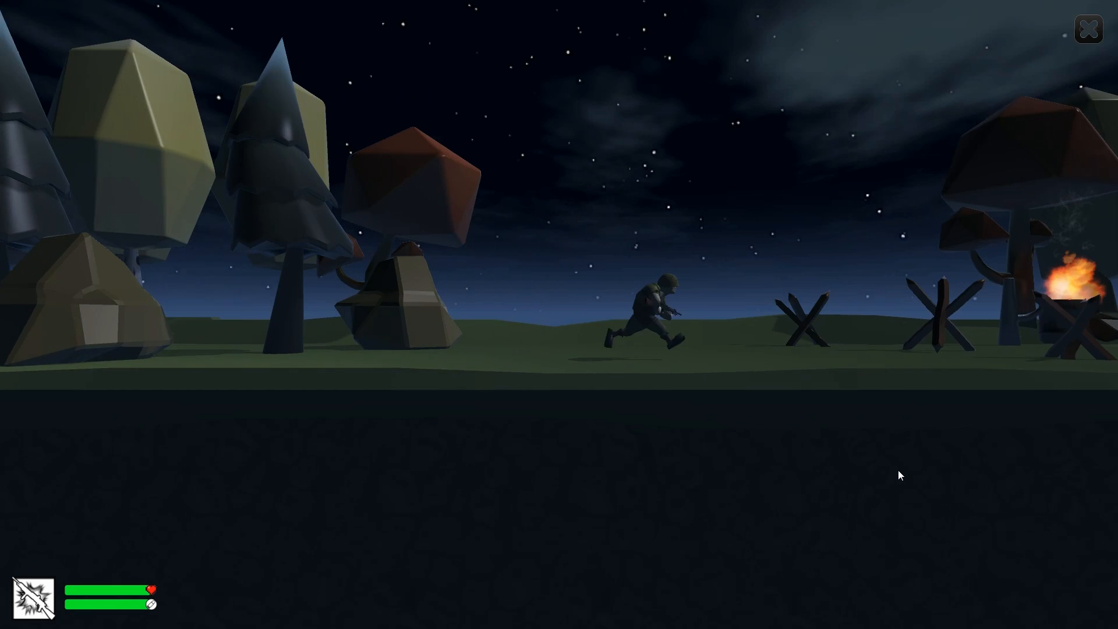
key("space")
key("d")
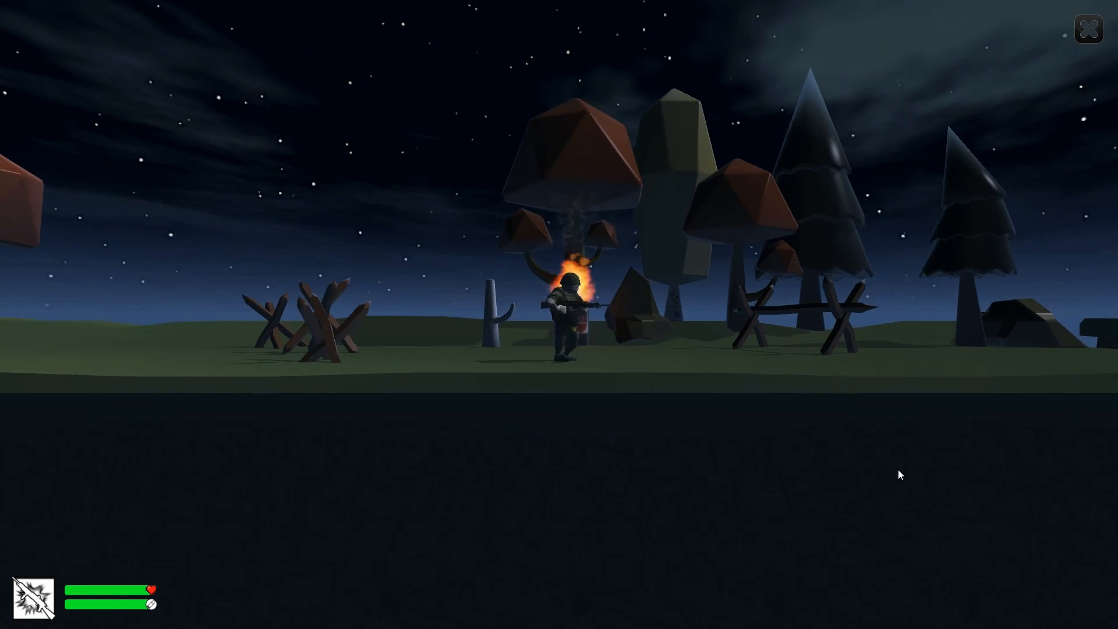
left_click(898, 469)
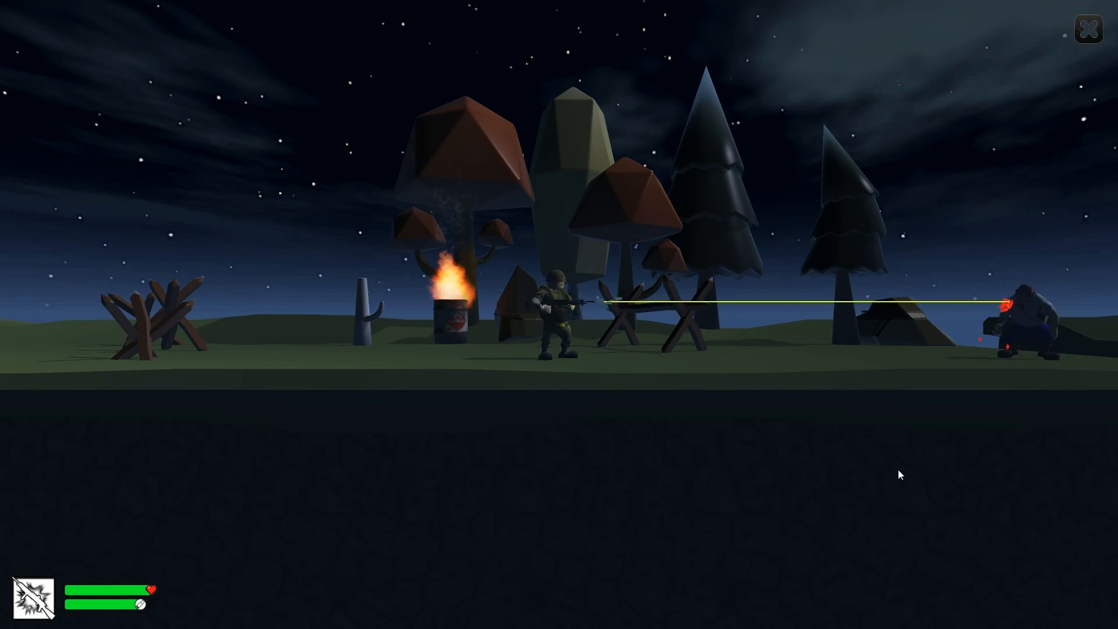
key("d")
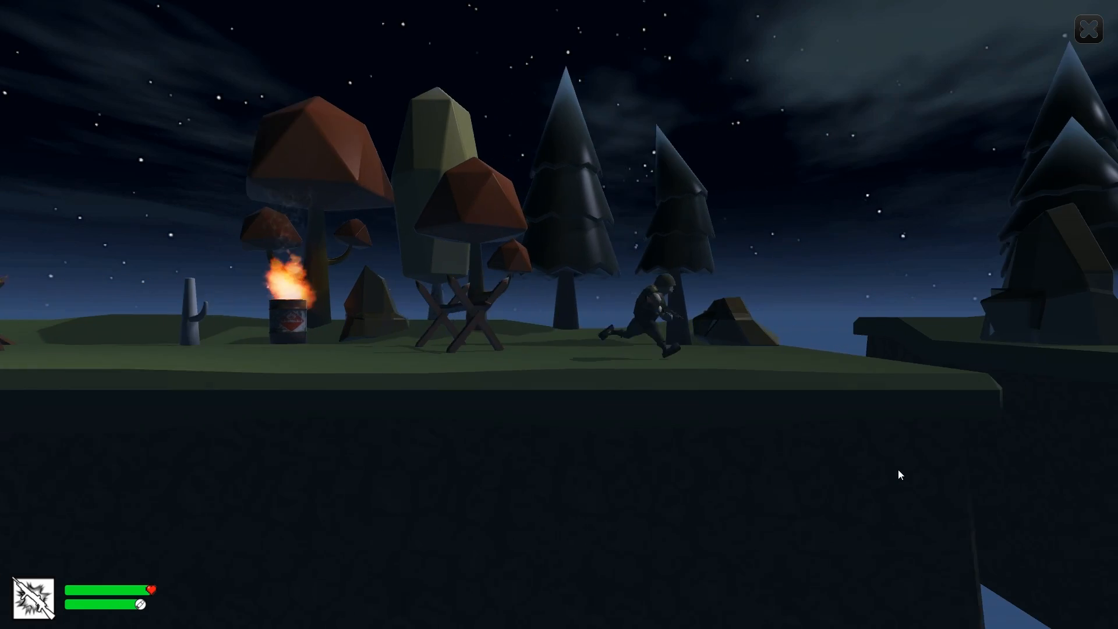
key("space")
key("d")
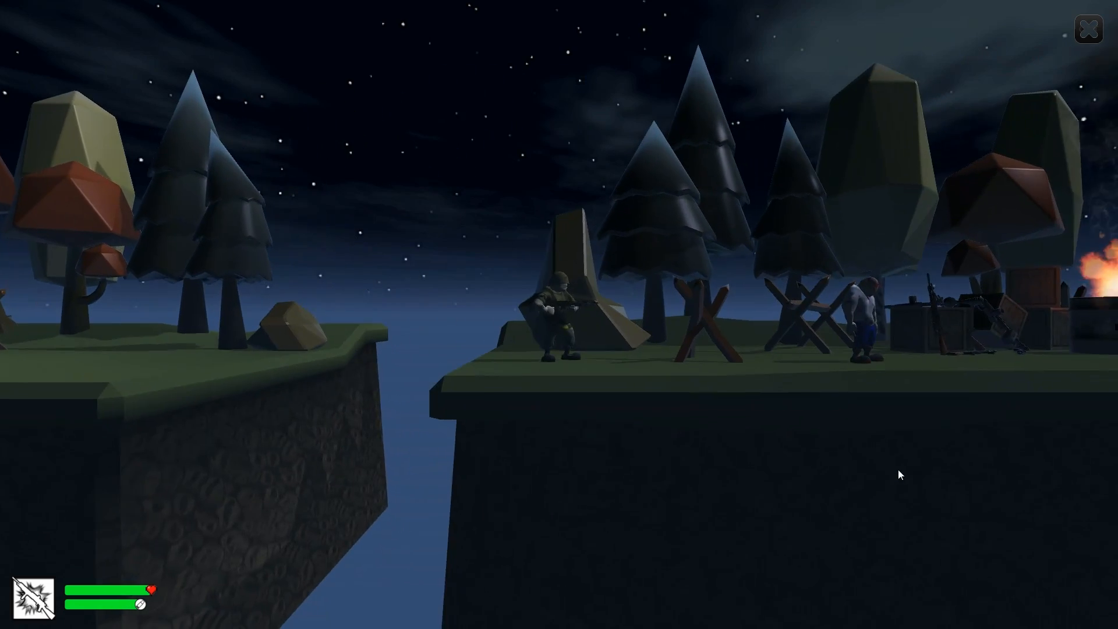
key("space")
key("d")
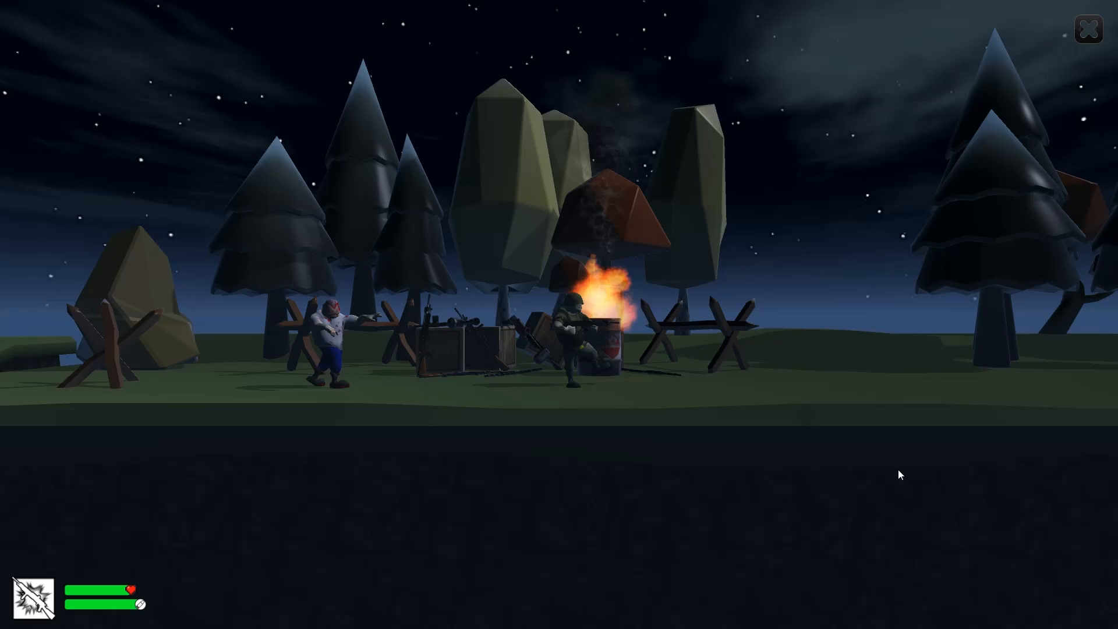
left_click(897, 469)
left_click(898, 469)
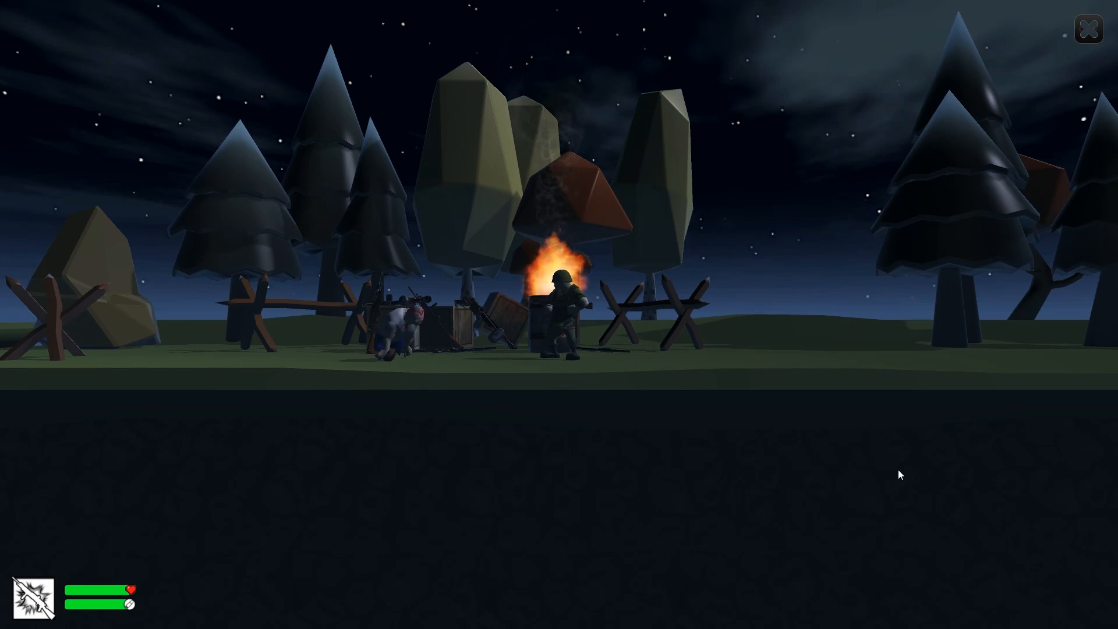
key("a")
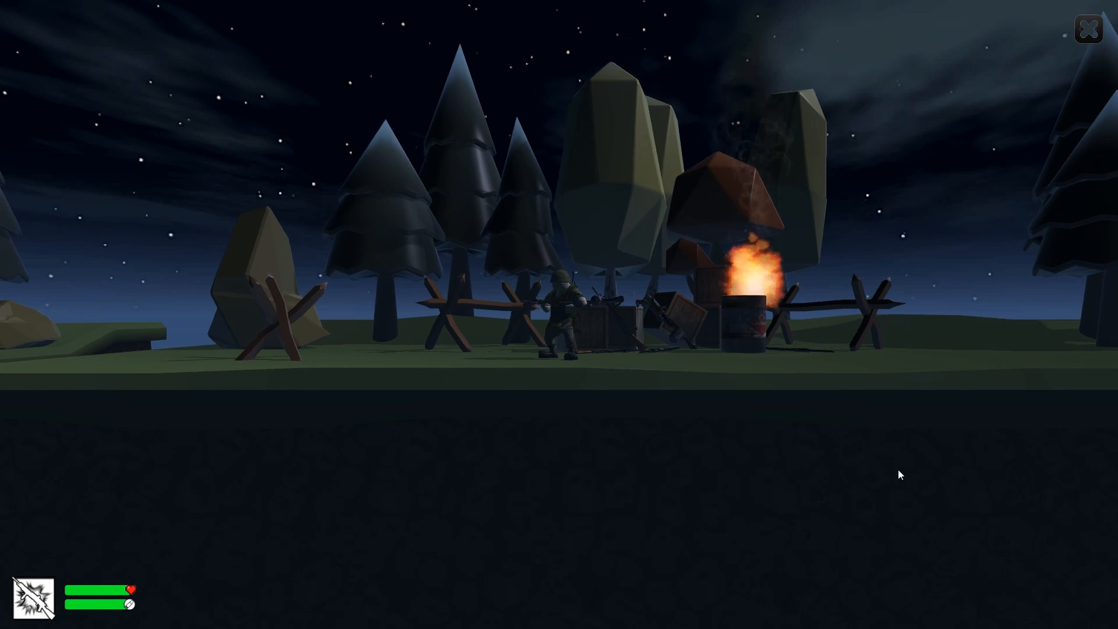
key("d")
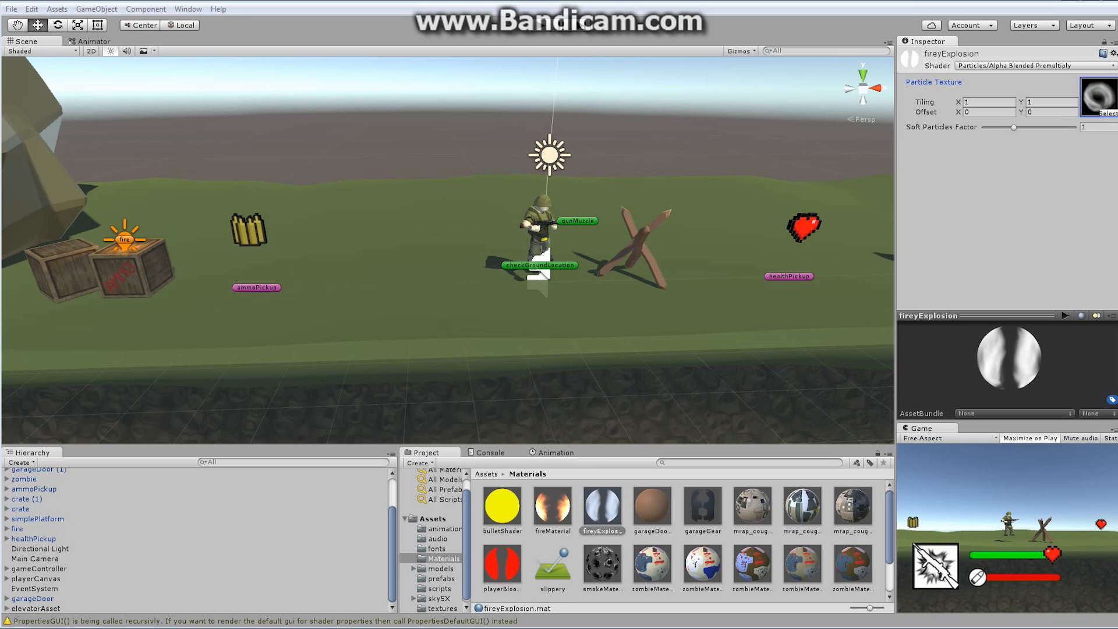
Inspect the particle texture assigned to the fireyExplosion material in the Materials folder.
left_click(611, 509)
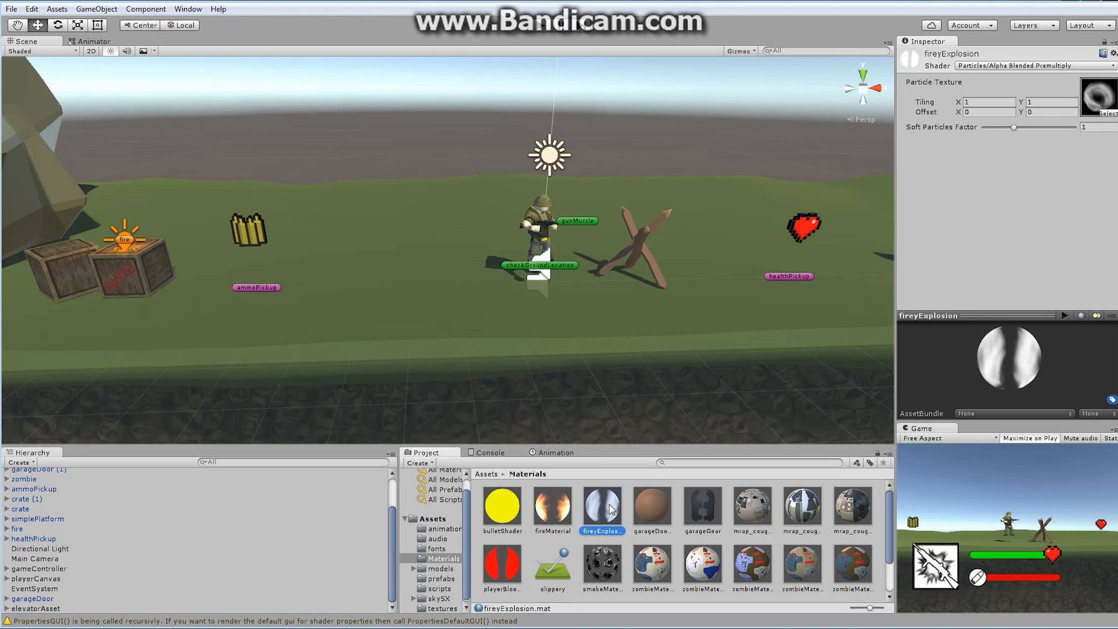
left_click(1108, 114)
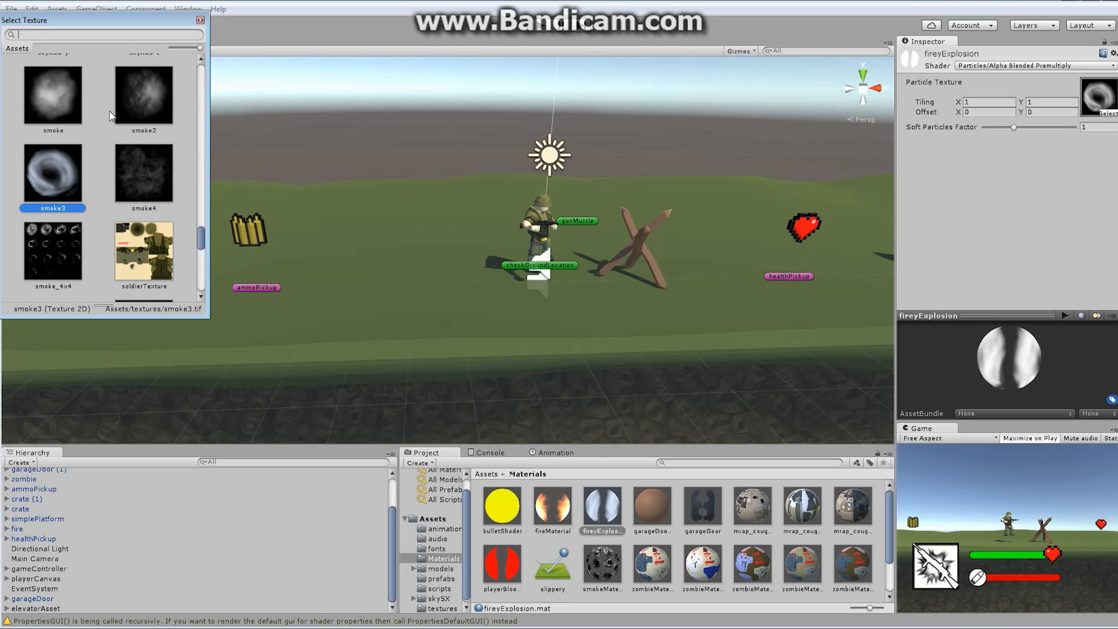
left_click(200, 20)
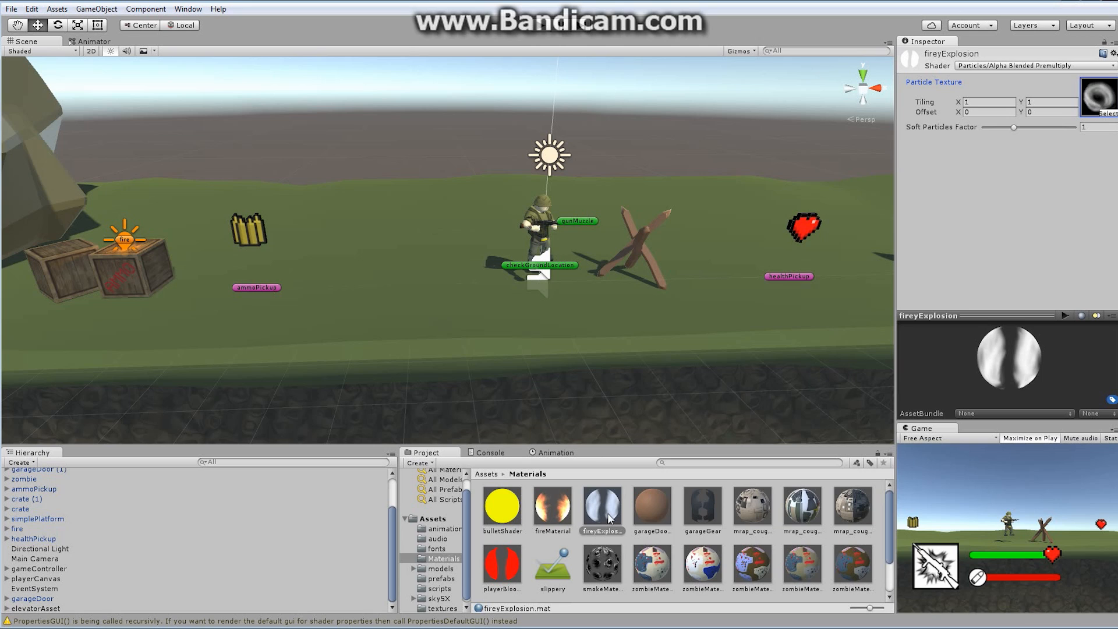
Create a new particle system in the scene and name it explosion.
left_click(22, 463)
left_click(53, 573)
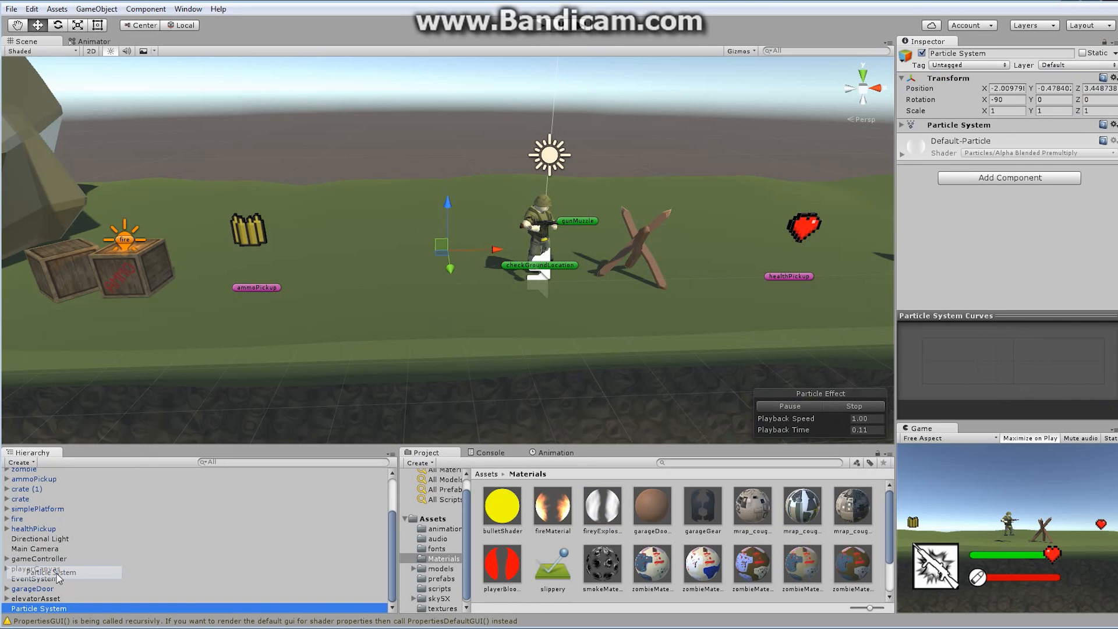
left_click(991, 53)
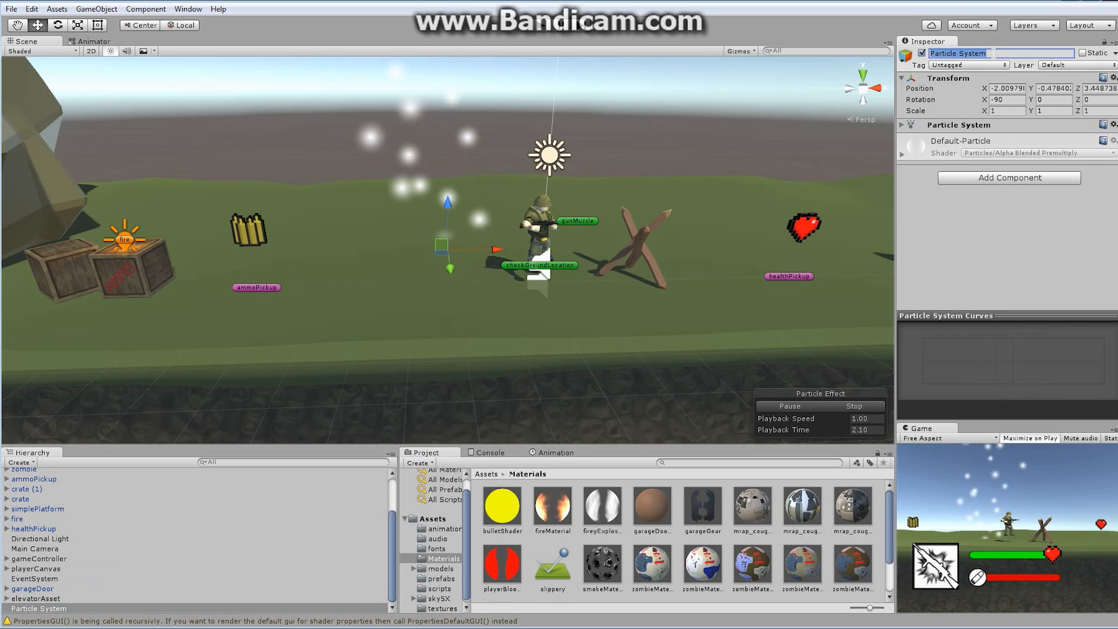
type("explosion")
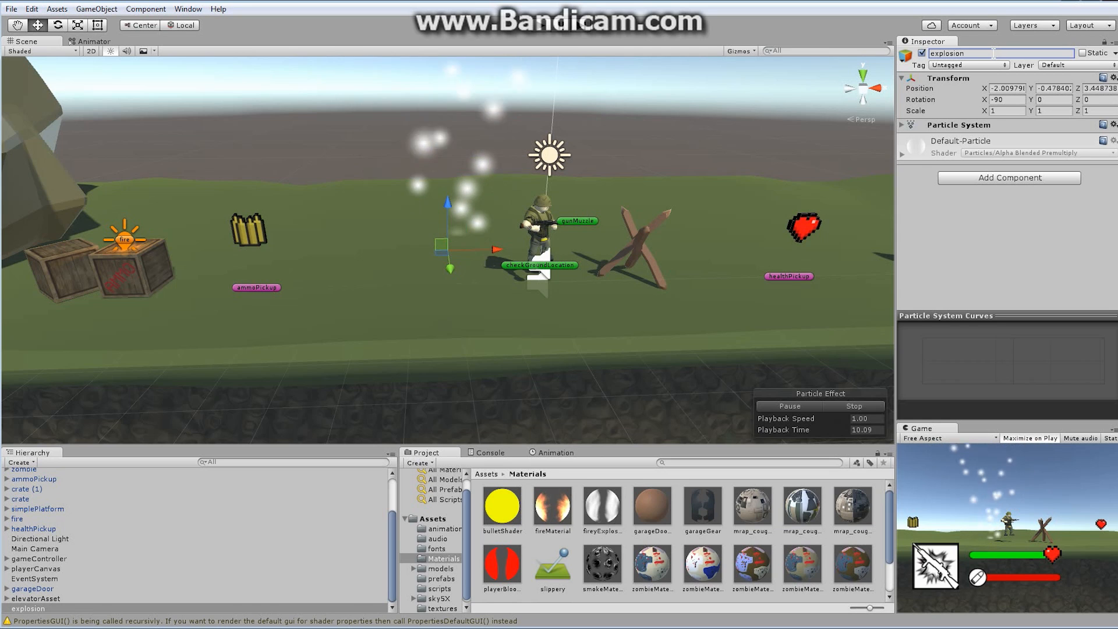
Reset the explosion object's position to 0, 0, 0 and shift it along X to about -3.36, away from the soldier.
left_click(1014, 91)
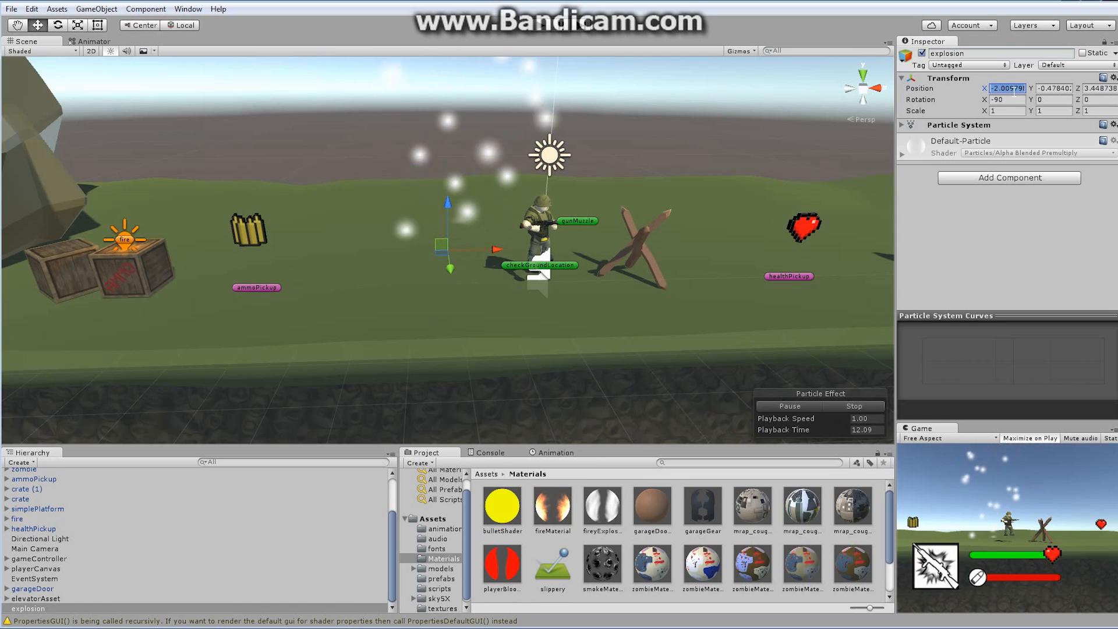
type("0")
key("Tab")
type("0")
left_click(1105, 88)
type("0")
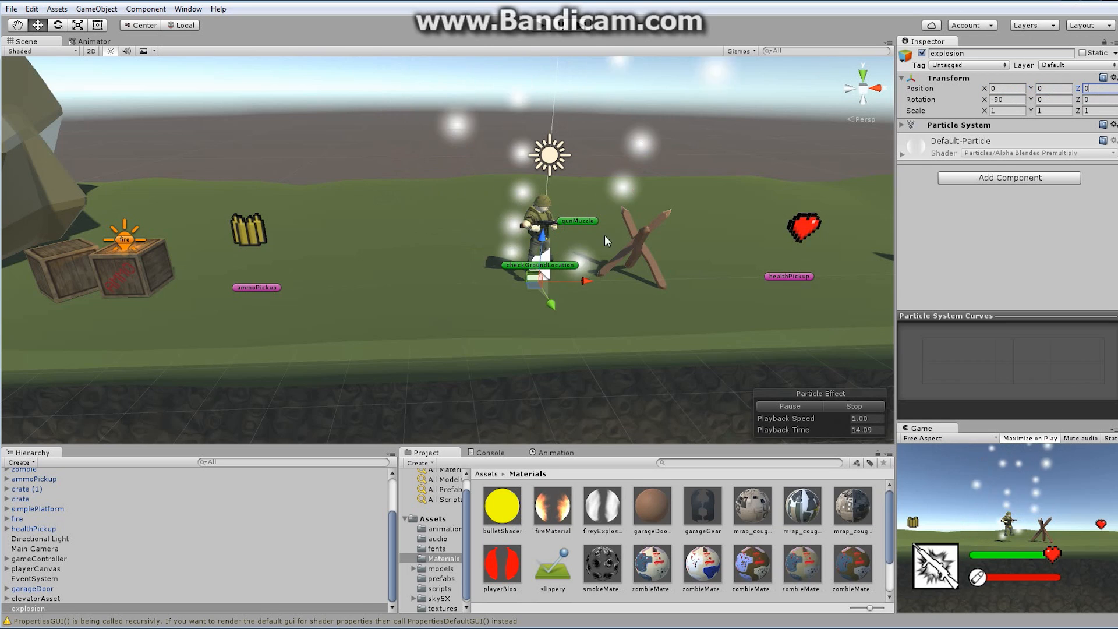
left_click_drag(557, 232, 449, 278)
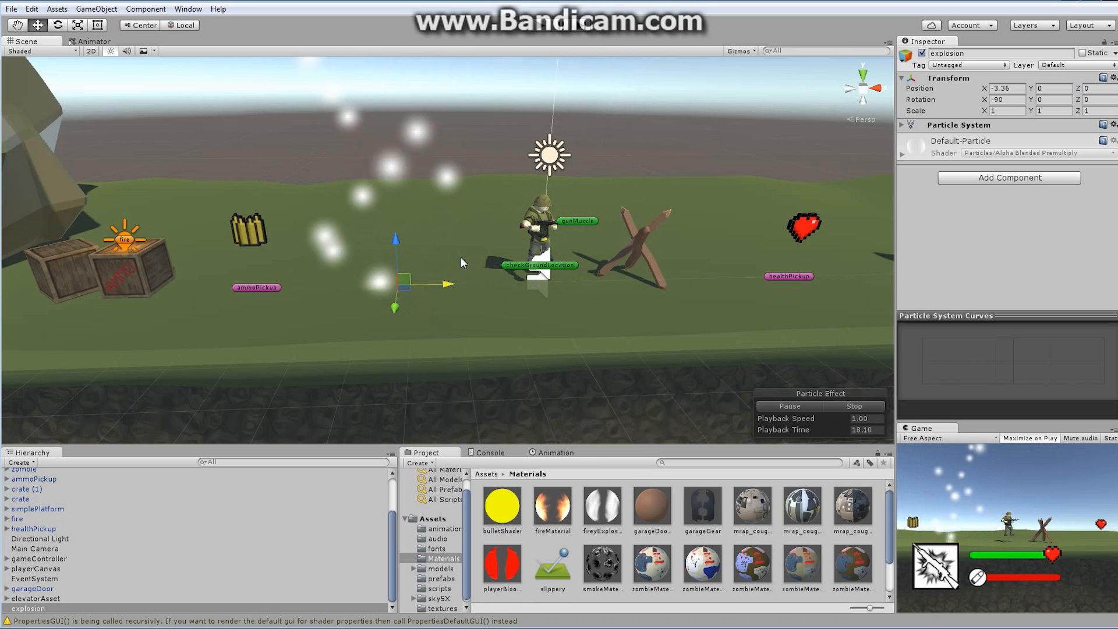
Assign the fireyExplosion material to the Renderer module of the explosion's particle system.
left_click(902, 125)
scroll(1004, 232, "down", 6)
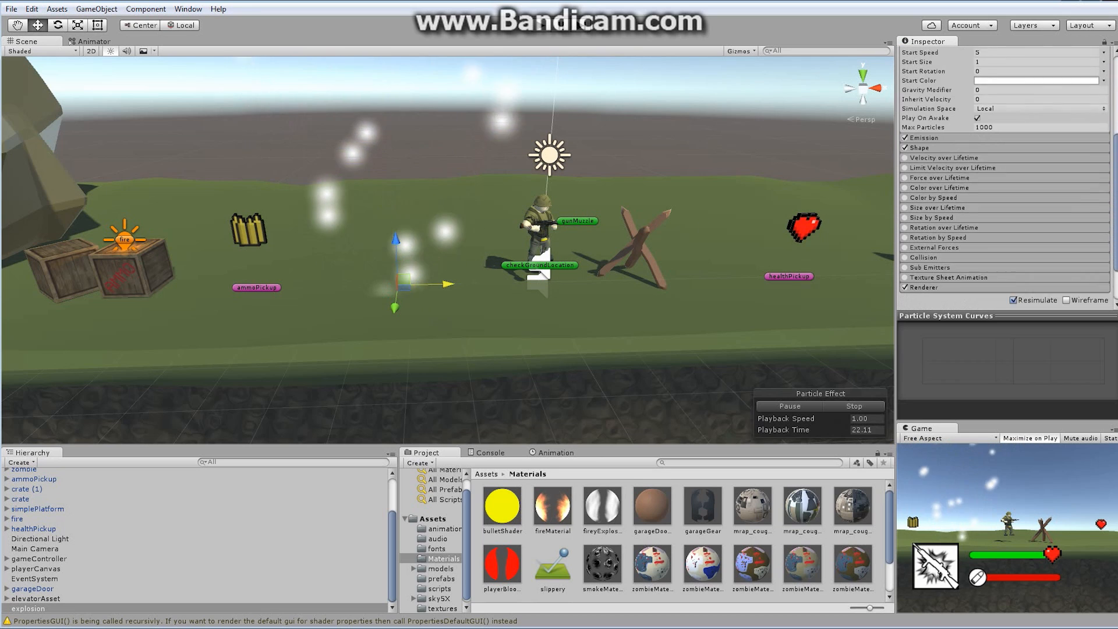
left_click(1004, 231)
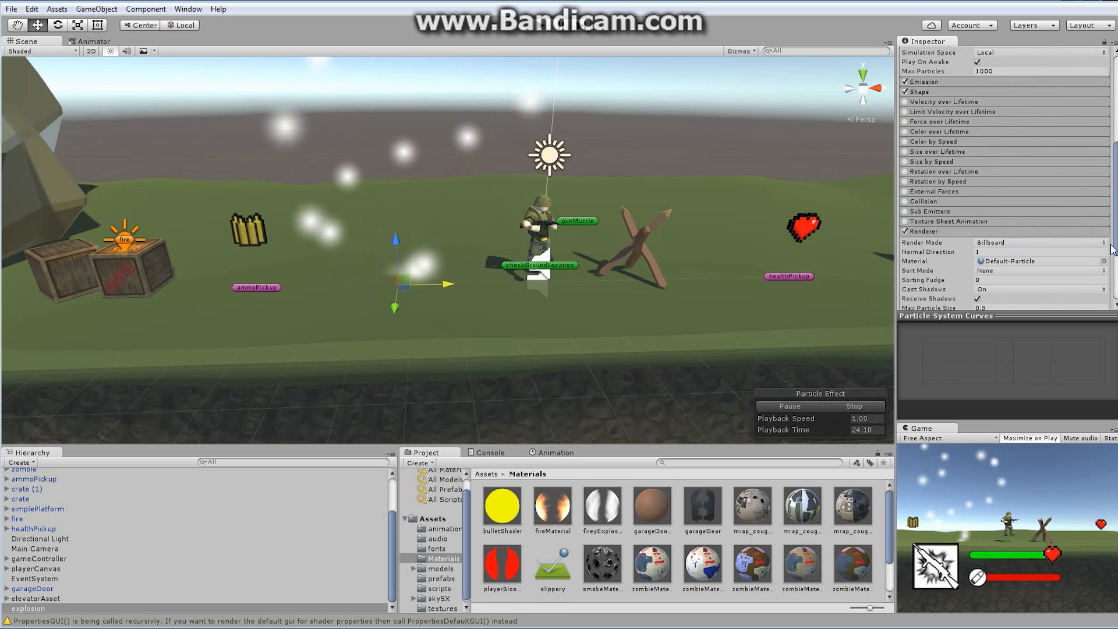
left_click(1103, 261)
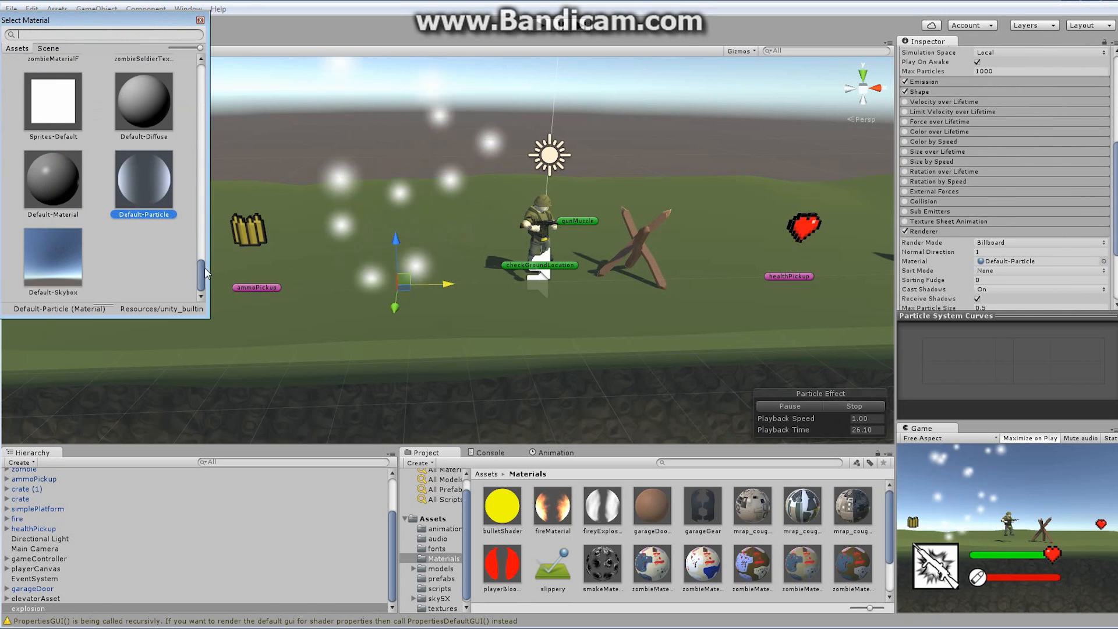
left_click_drag(201, 269, 208, 85)
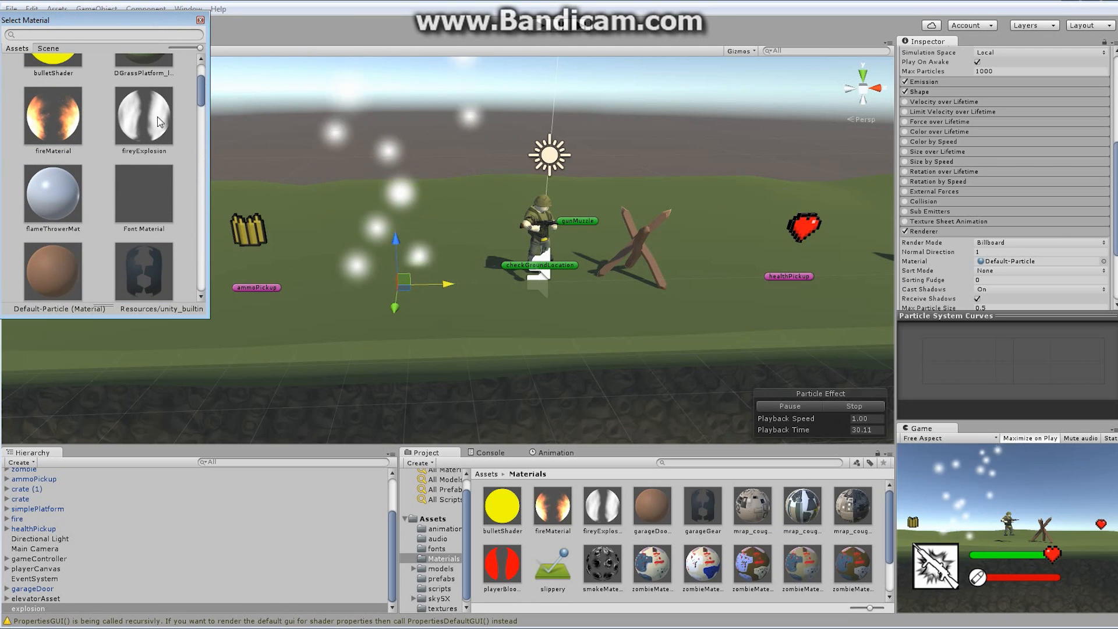
left_click(157, 116)
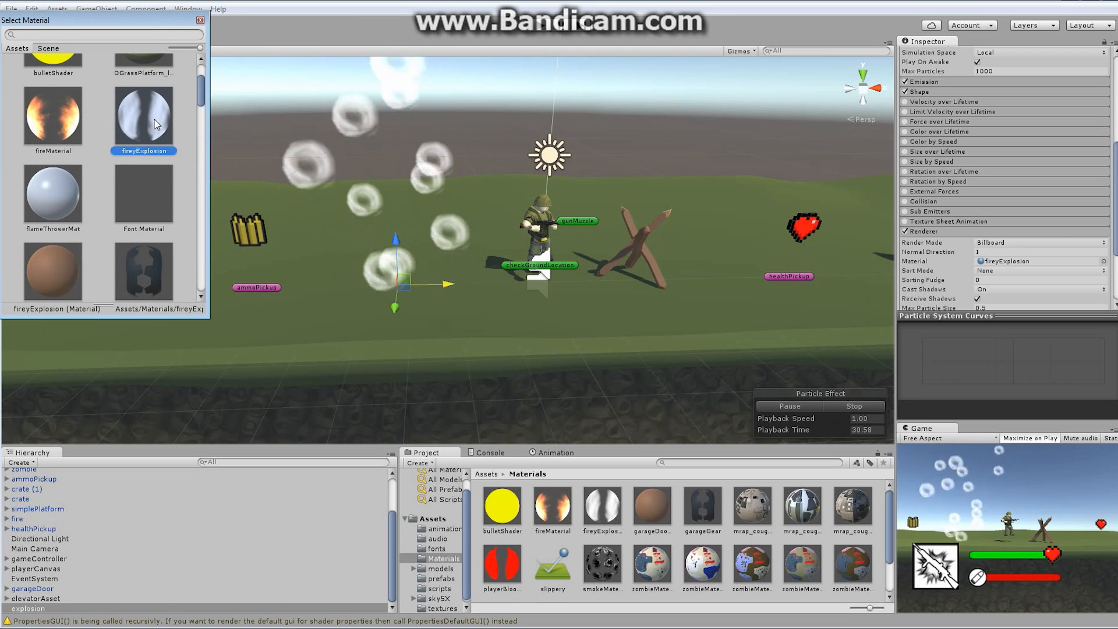
left_click(201, 20)
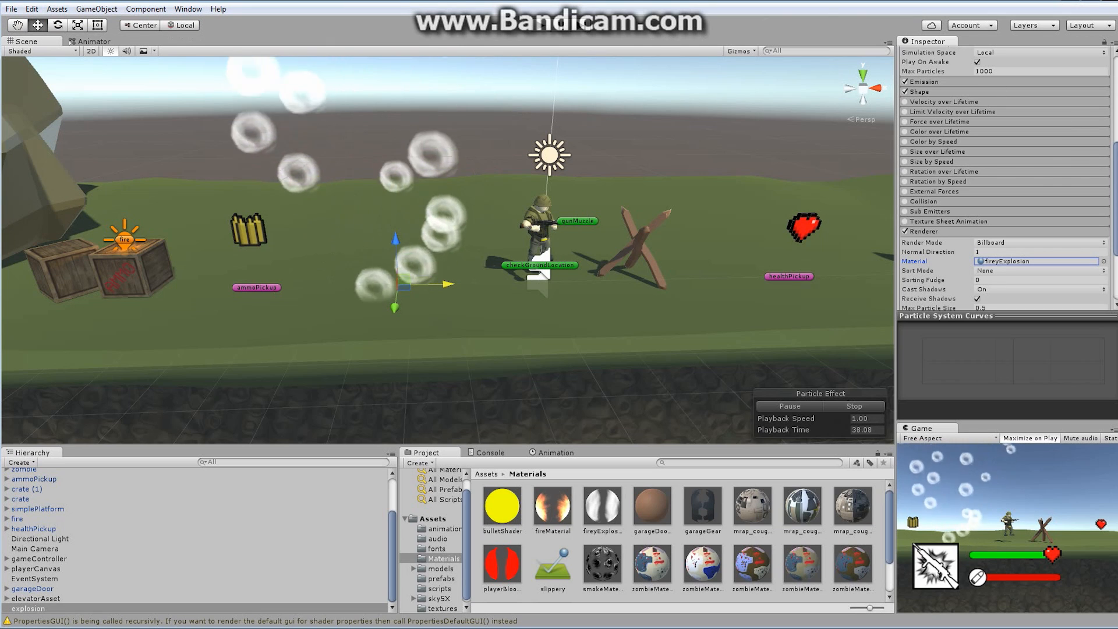
Set the explosion particle system's duration to 1.5 and its start lifetime to 1.5.
scroll(1106, 88, "up", 5)
left_click(1010, 108)
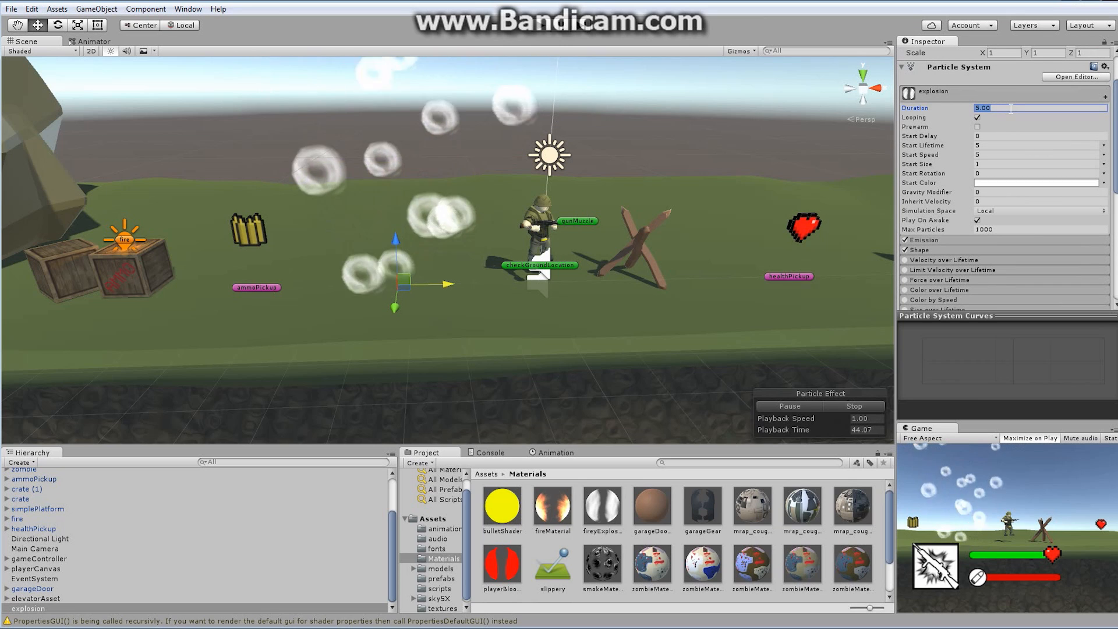
type("1.5")
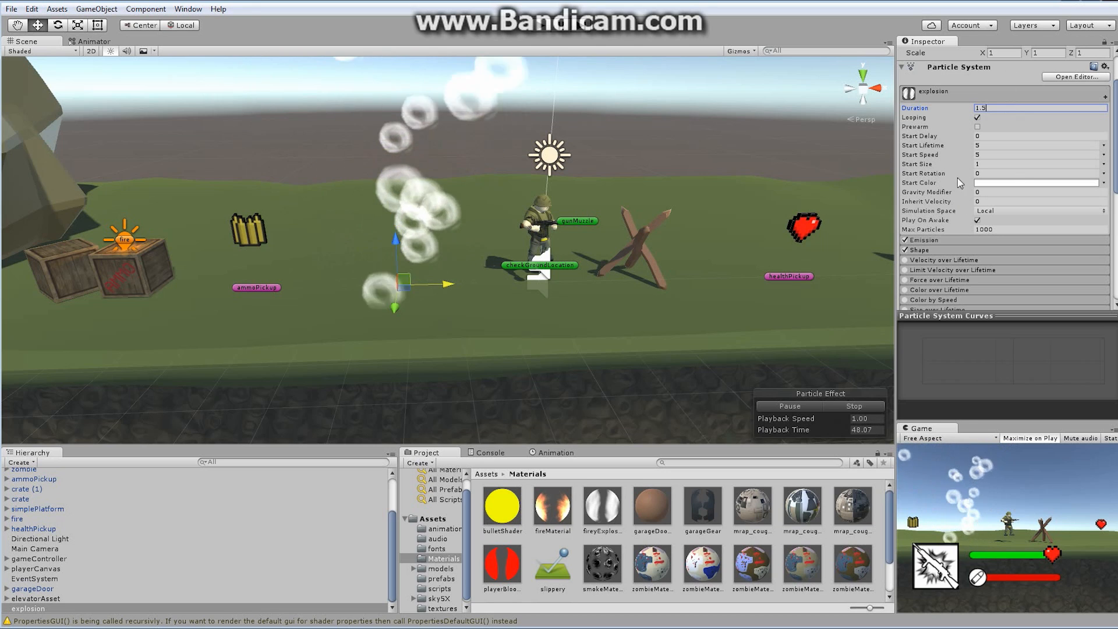
left_click(995, 146)
type("1")
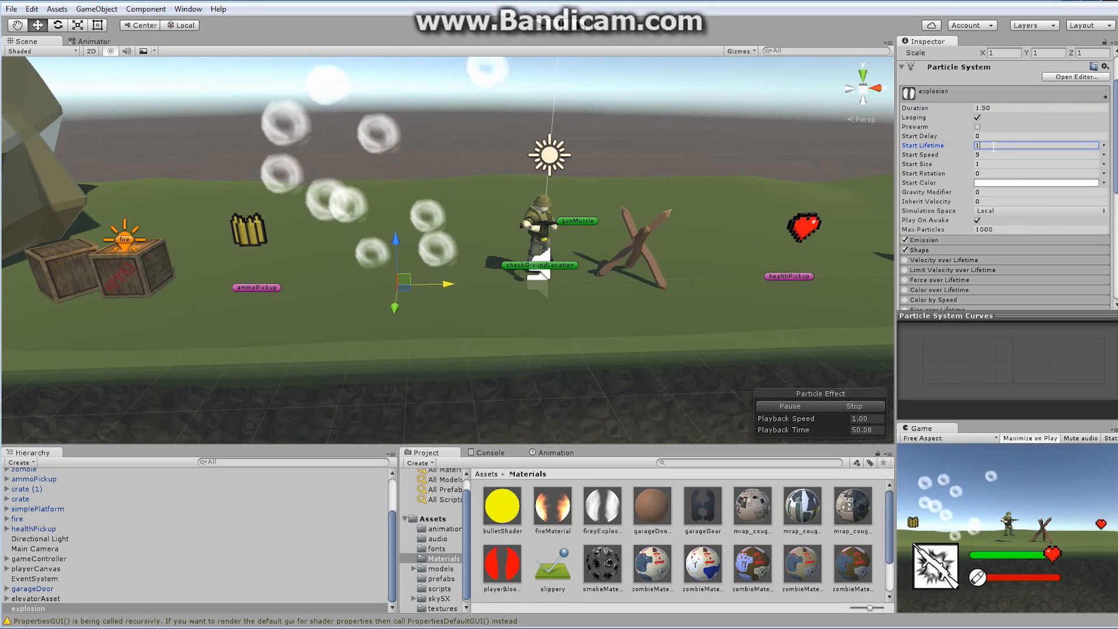
type(".5")
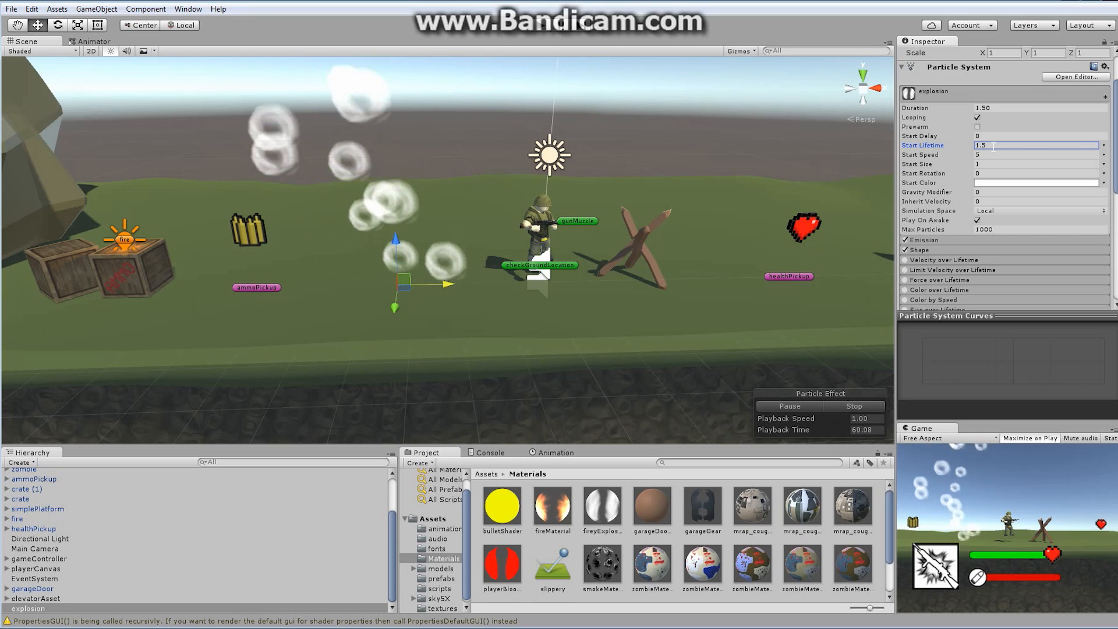
Make the particles' start speed random between two constants, 20 and 200.
left_click(1103, 155)
left_click(1075, 195)
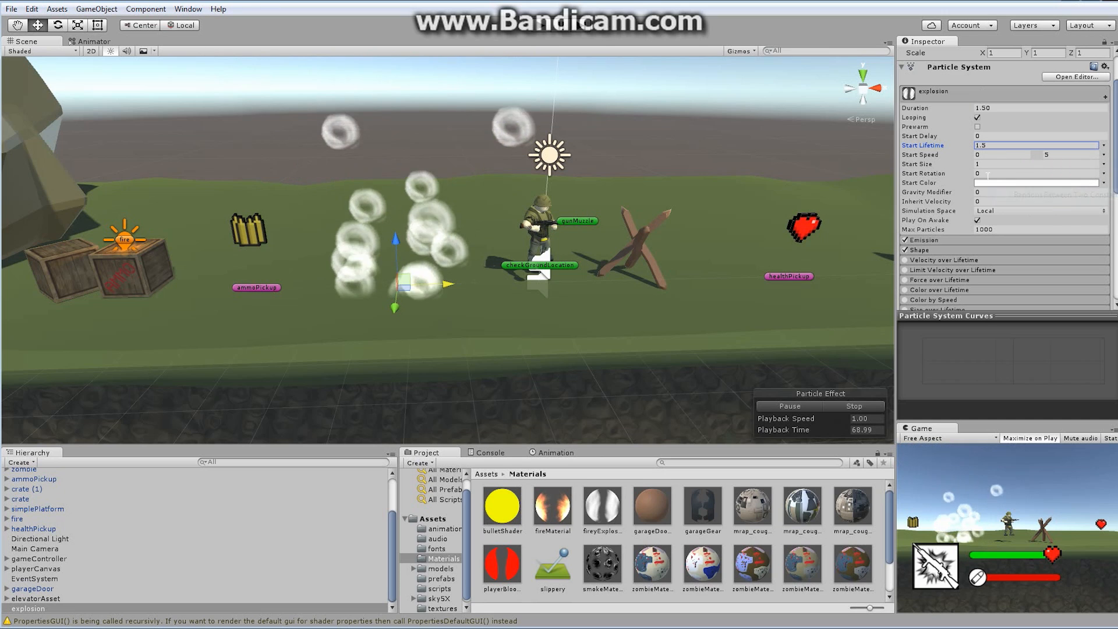
left_click(990, 154)
type("20")
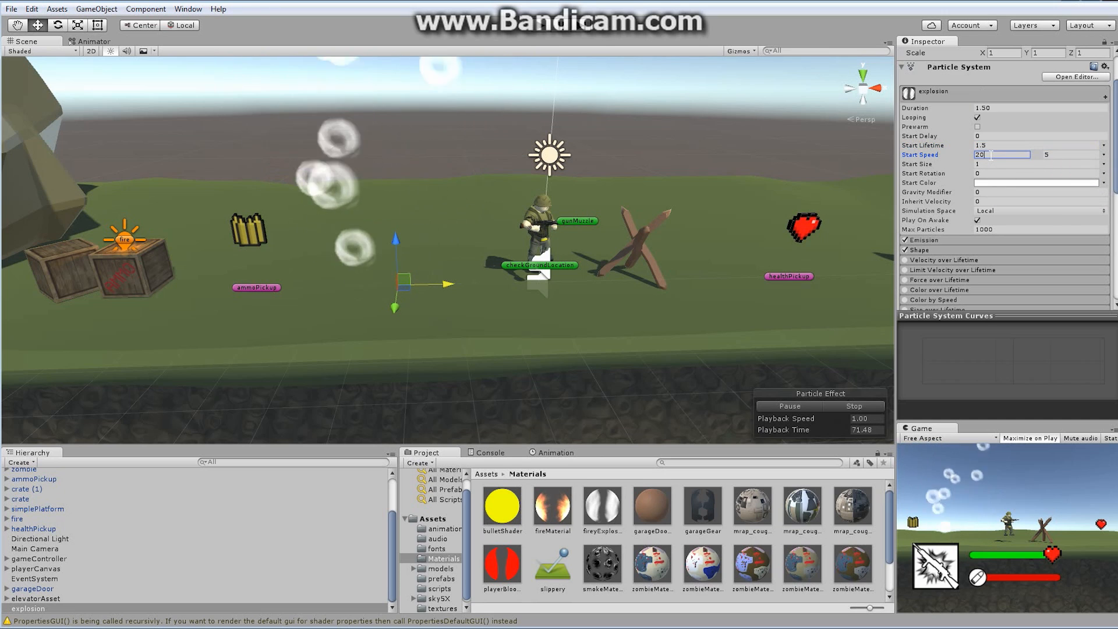
left_click(1054, 154)
type("200")
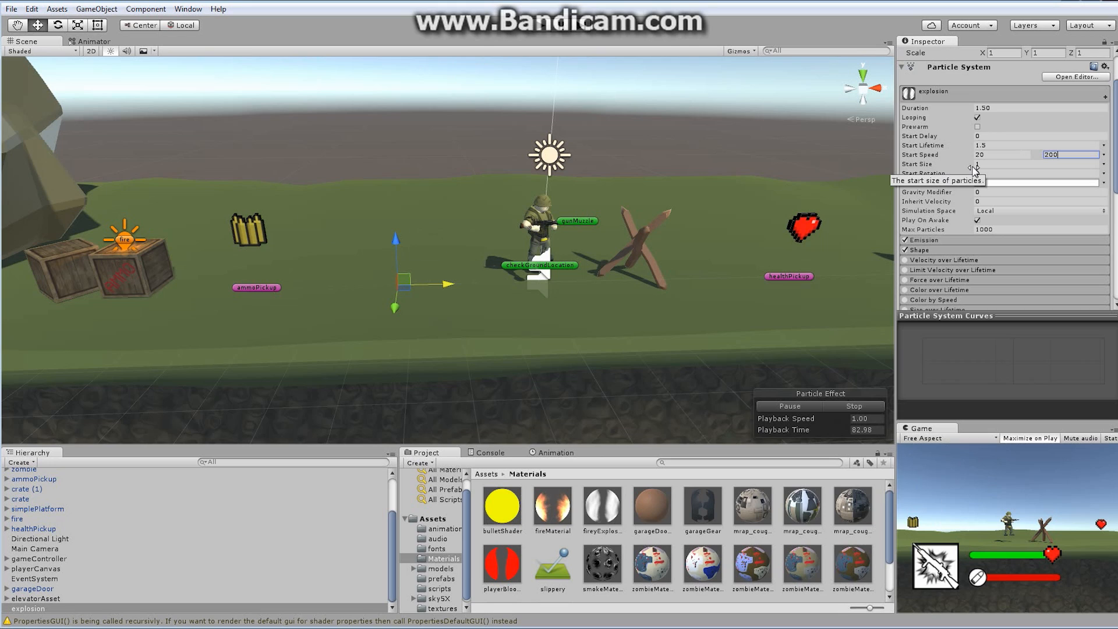
Make the particles' start size random between two constants, 6 and 7.
left_click(1103, 164)
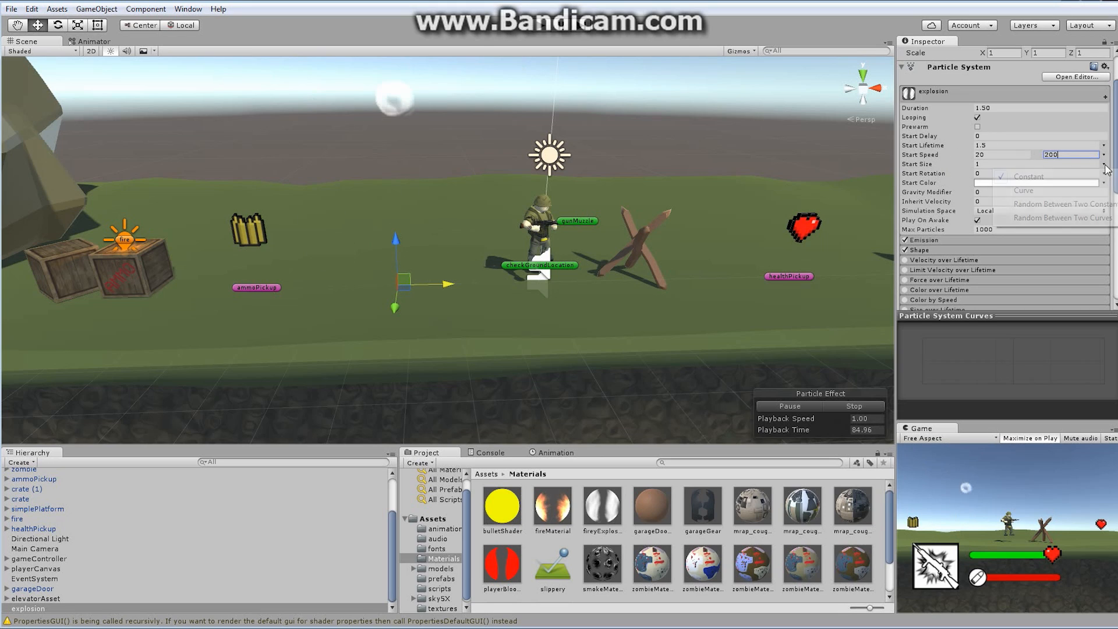
left_click(1060, 205)
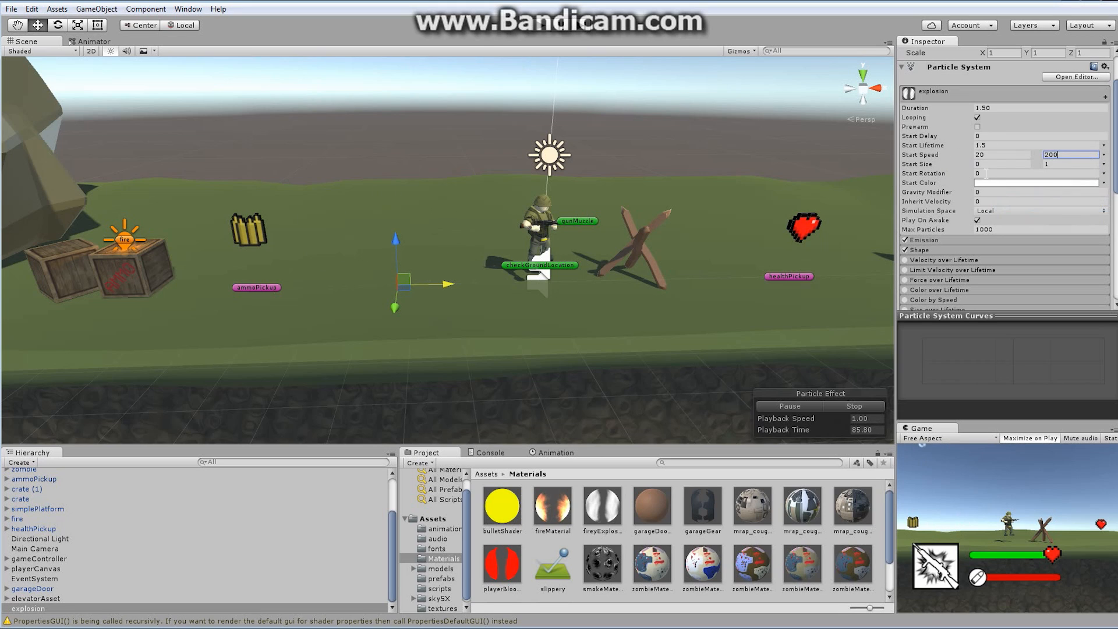
left_click(1060, 164)
type("7")
scroll(1044, 161, "down", 3)
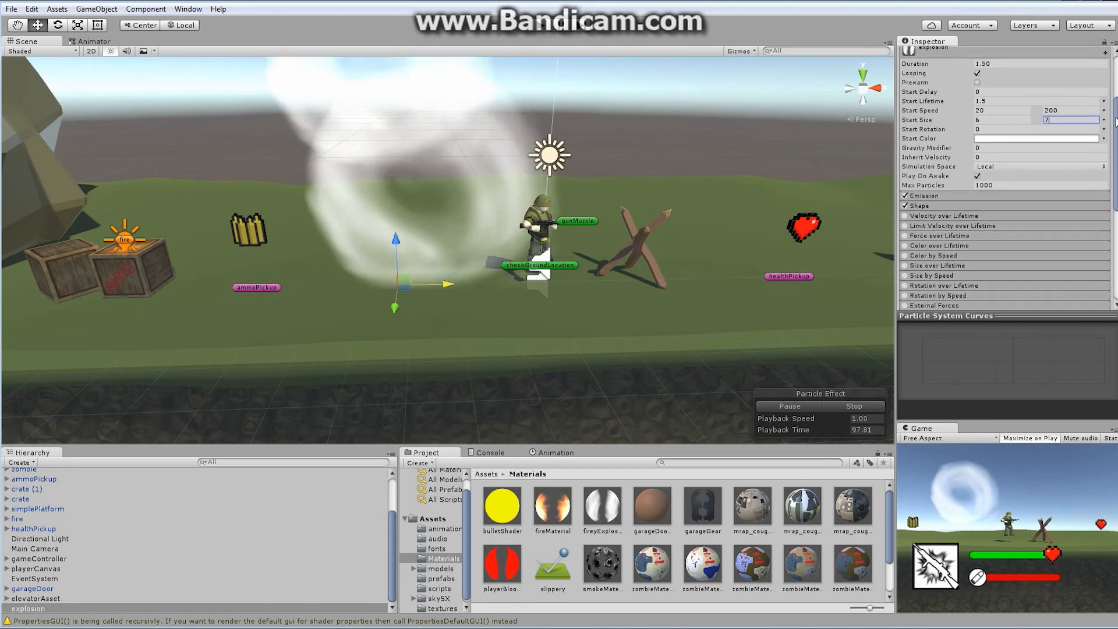
type("7")
Change the explosion particle system's emission shape to HemiSphere.
scroll(973, 155, "down", 1)
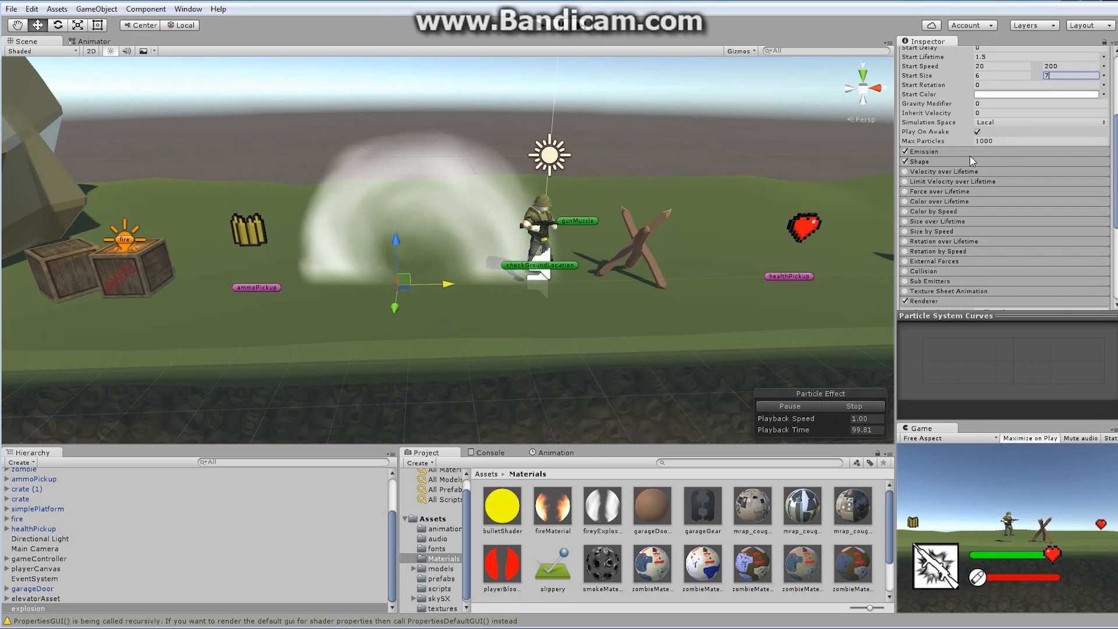
left_click(951, 162)
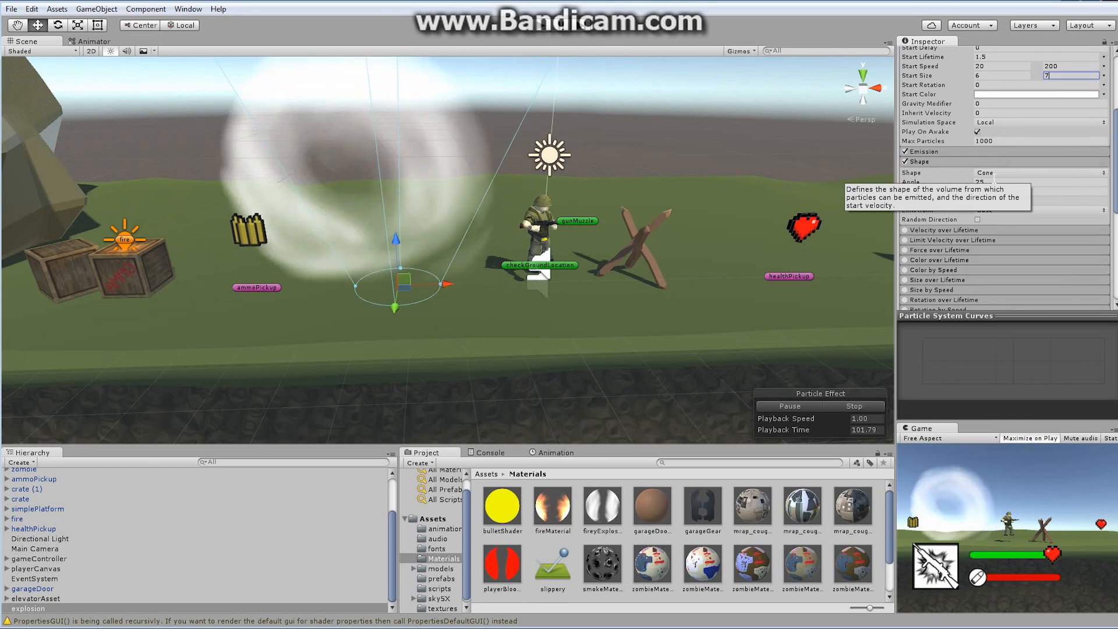
left_click(1019, 179)
left_click(1019, 197)
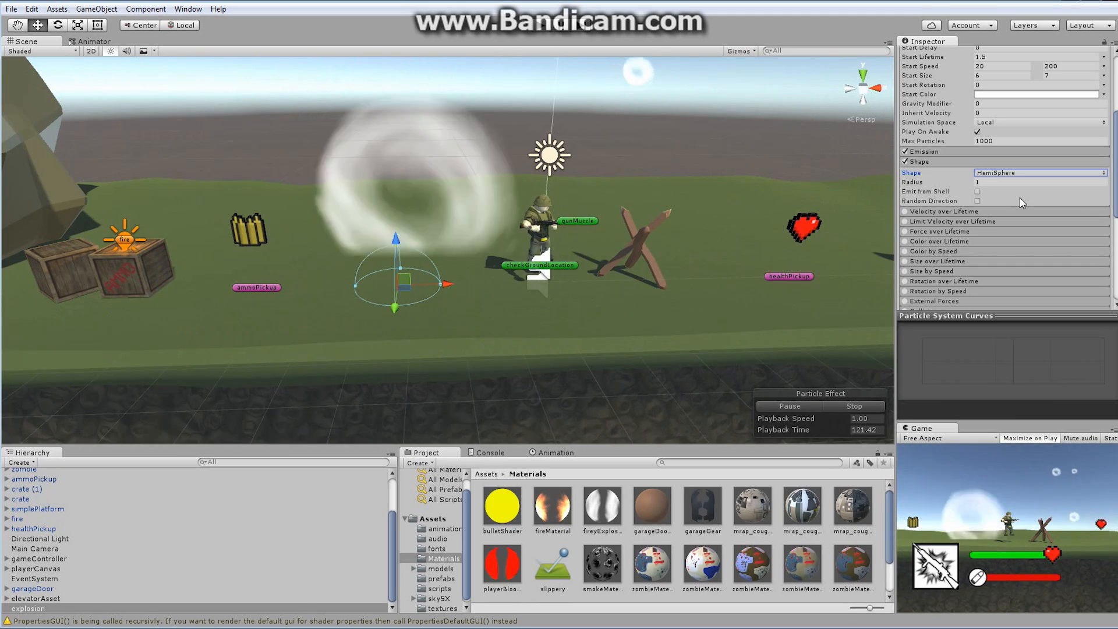
Set the particle system's maximum particles to 100 and its emission rate to 1000.
left_click(966, 153)
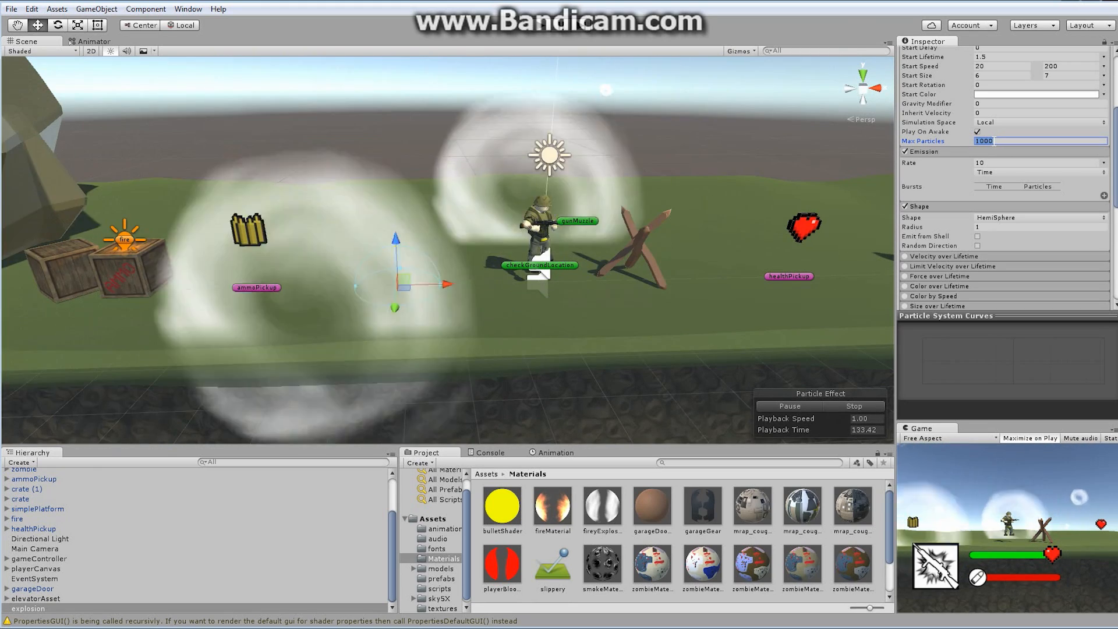
type("100")
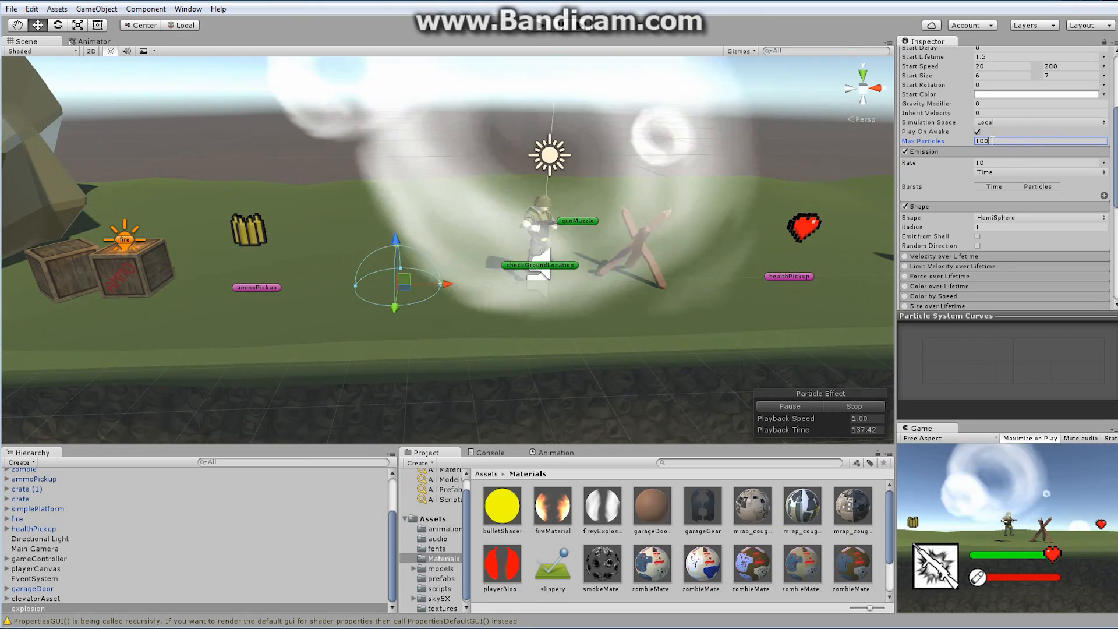
left_click(1013, 163)
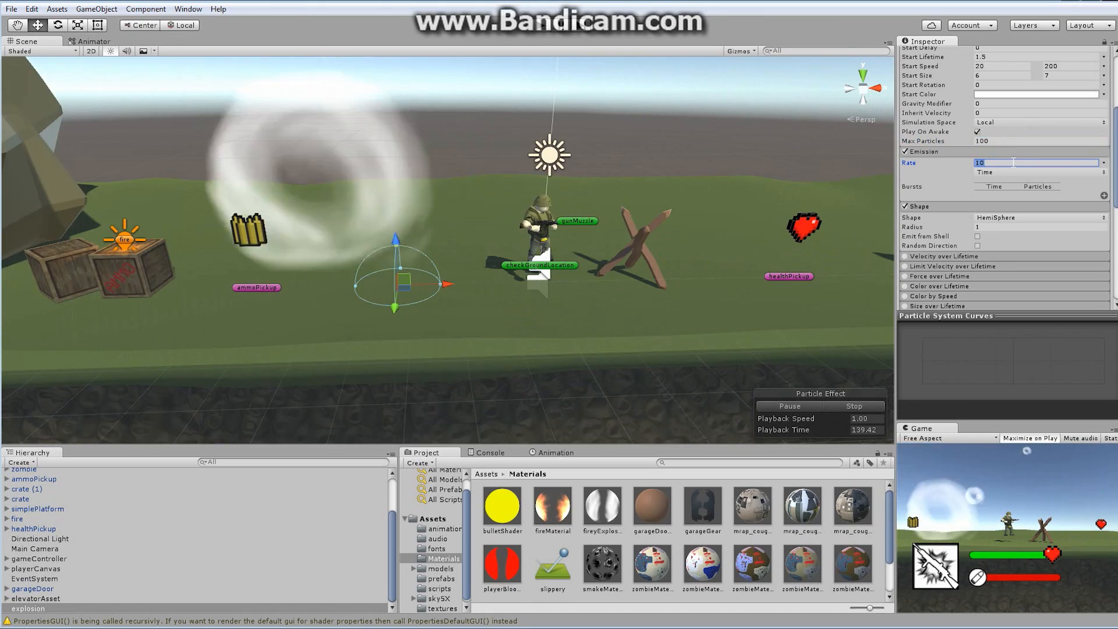
type("00")
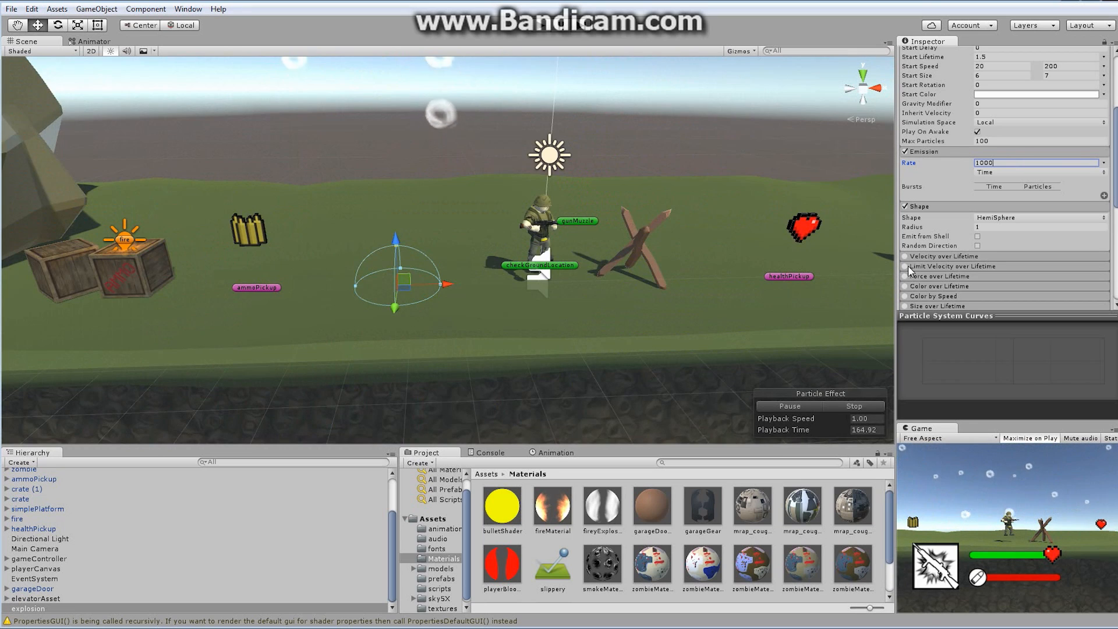
Enable Limit Velocity over Lifetime and make its speed a curve with a maximum of 20.
left_click(905, 266)
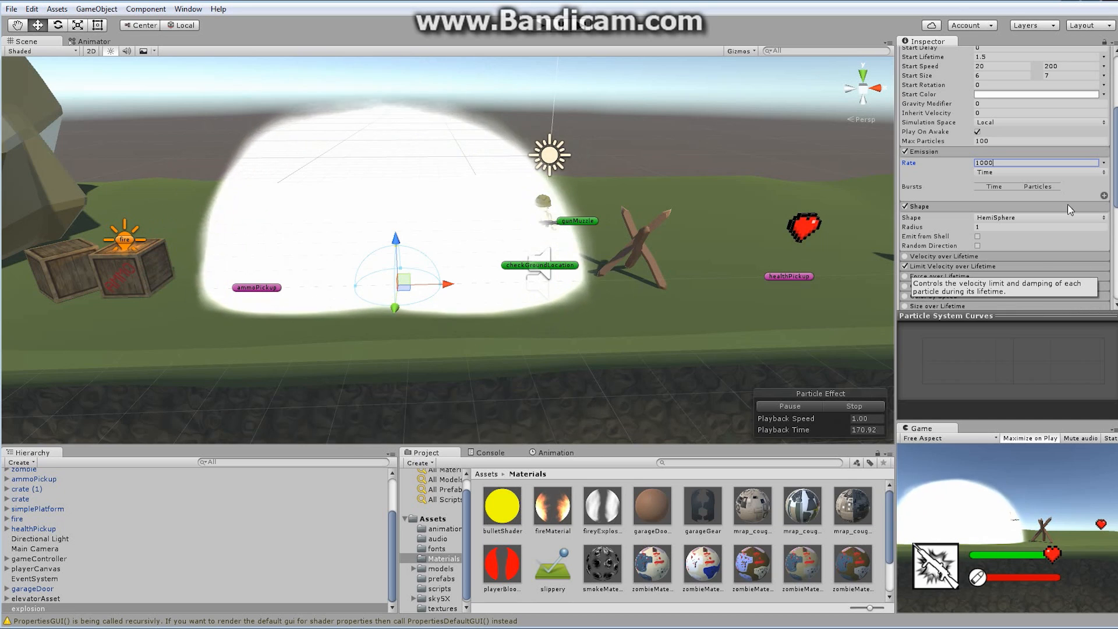
left_click(1036, 267)
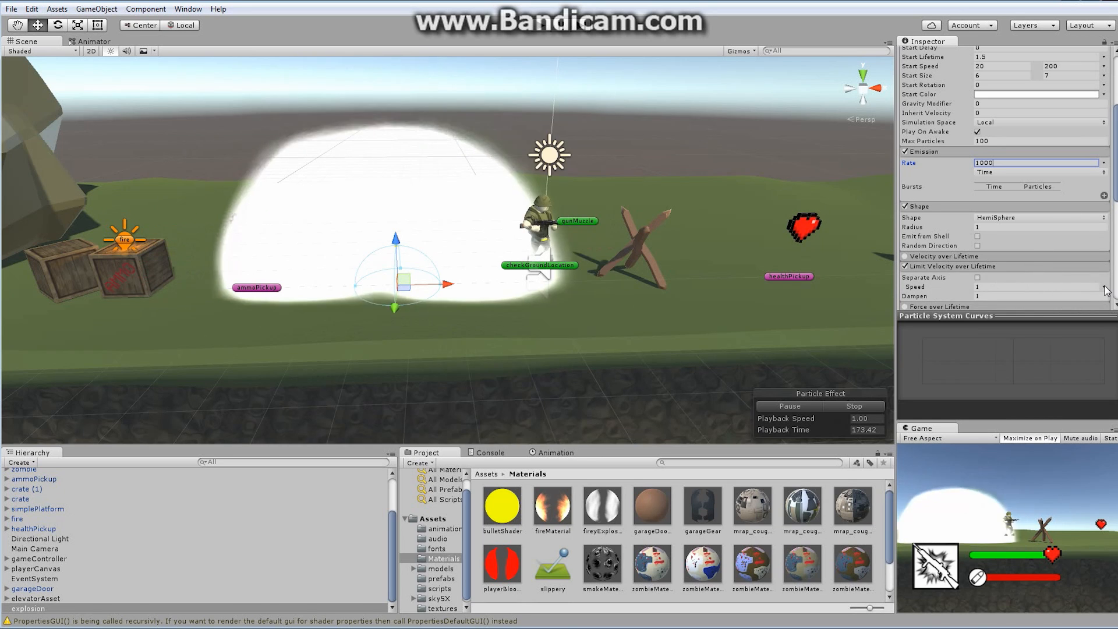
left_click(1104, 287)
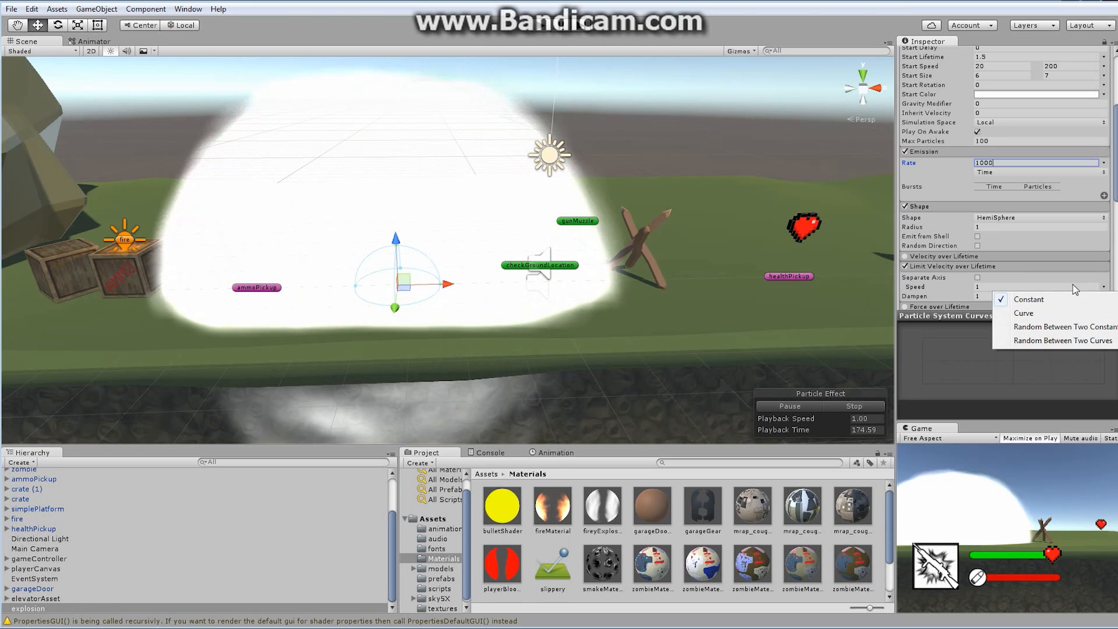
left_click(1036, 313)
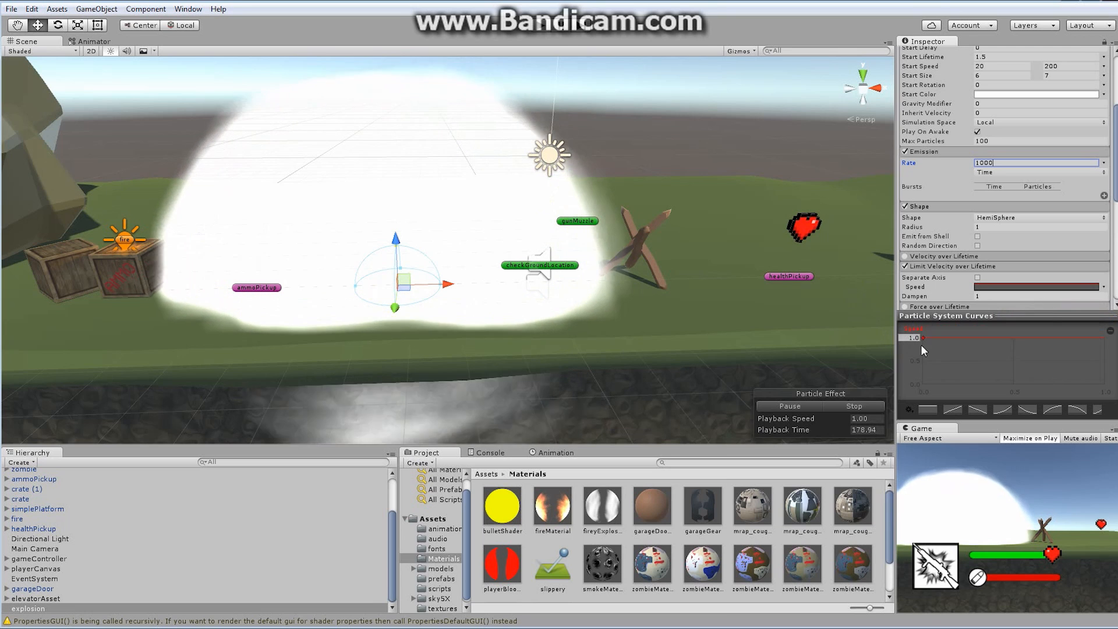
type("20")
key("Return")
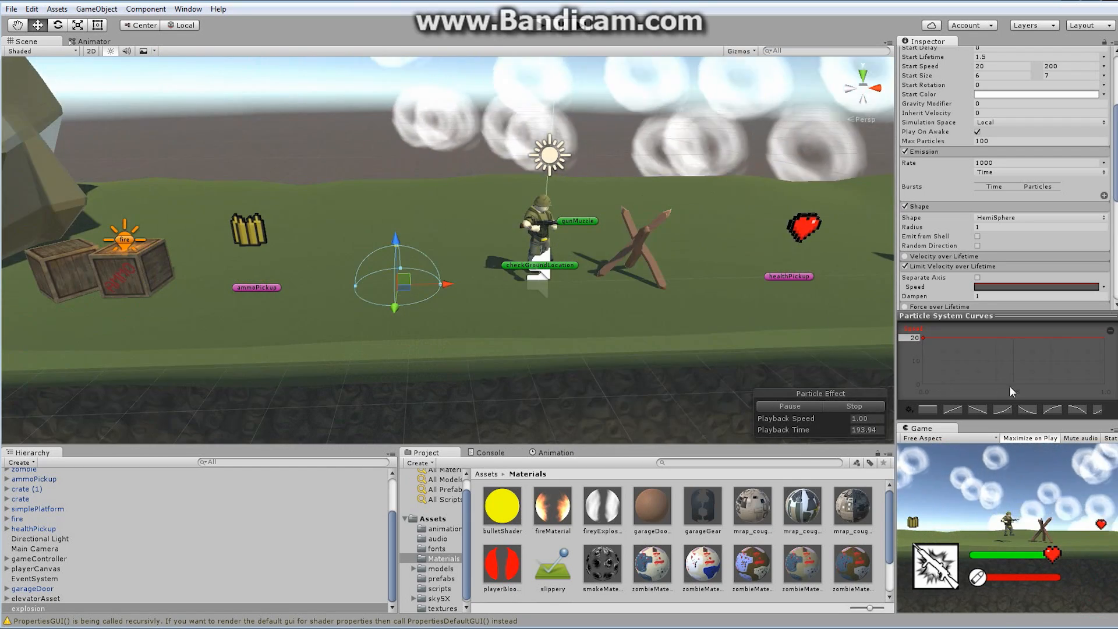
Give the speed limit a falling preset curve and add a low key near its start for a steep initial drop.
left_click(1027, 408)
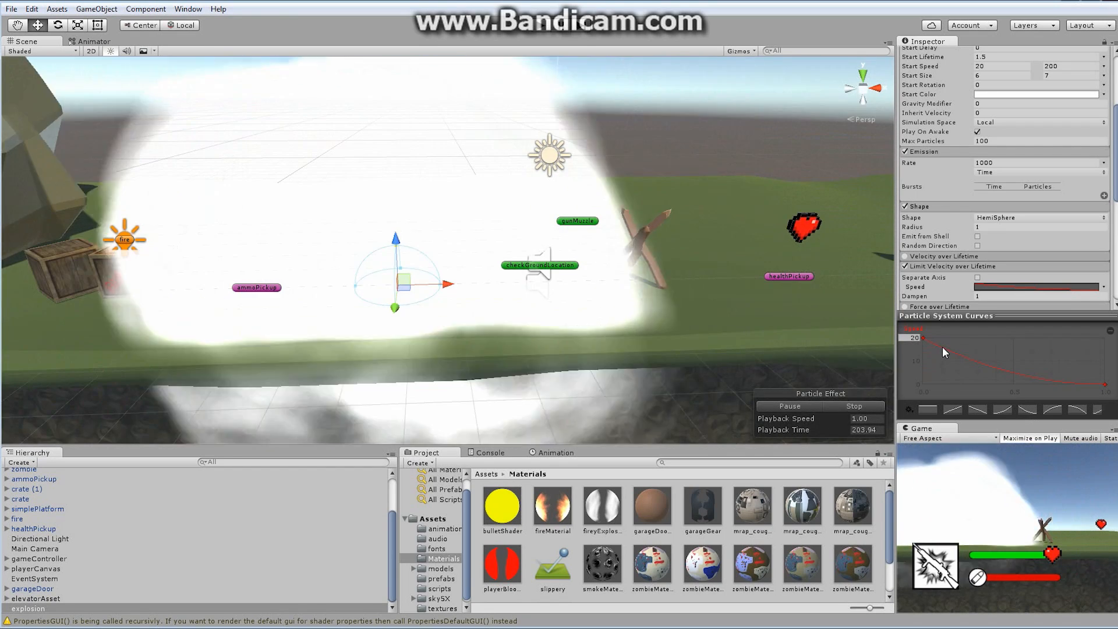
right_click(942, 347)
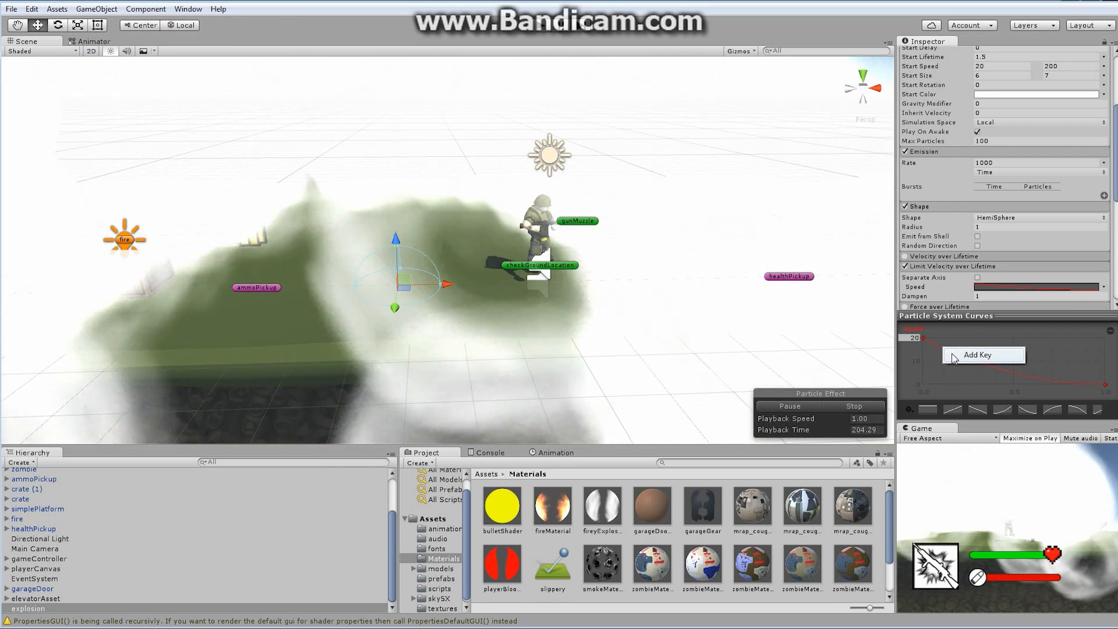
left_click(947, 352)
left_click_drag(943, 348, 973, 383)
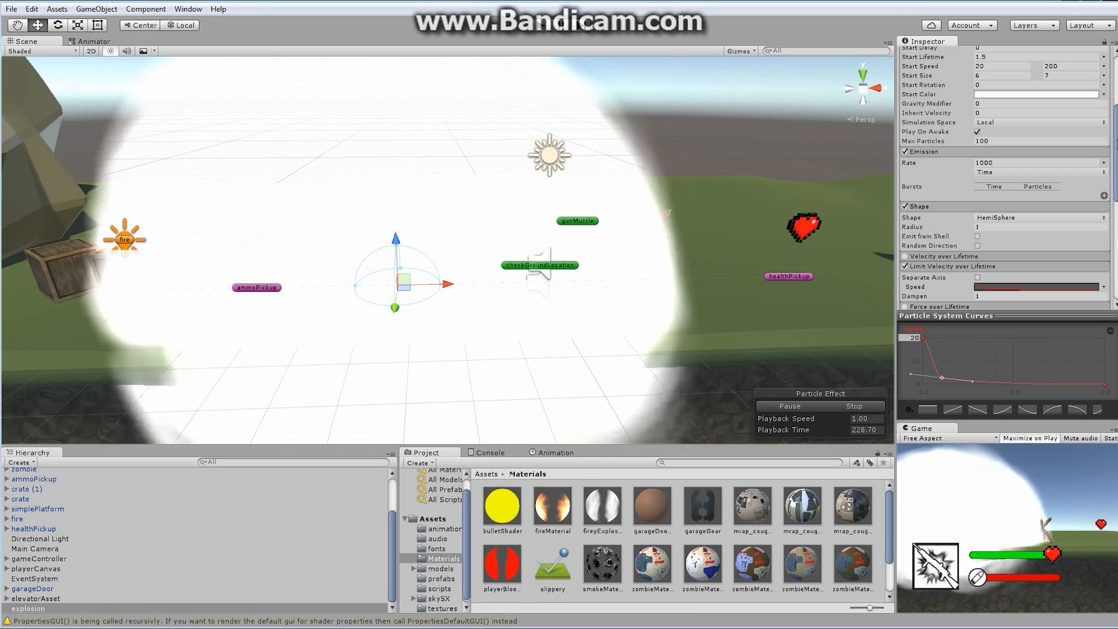
Enable Color over Lifetime and set the alpha at the end of its gradient to 0.
scroll(1105, 169, "down", 4)
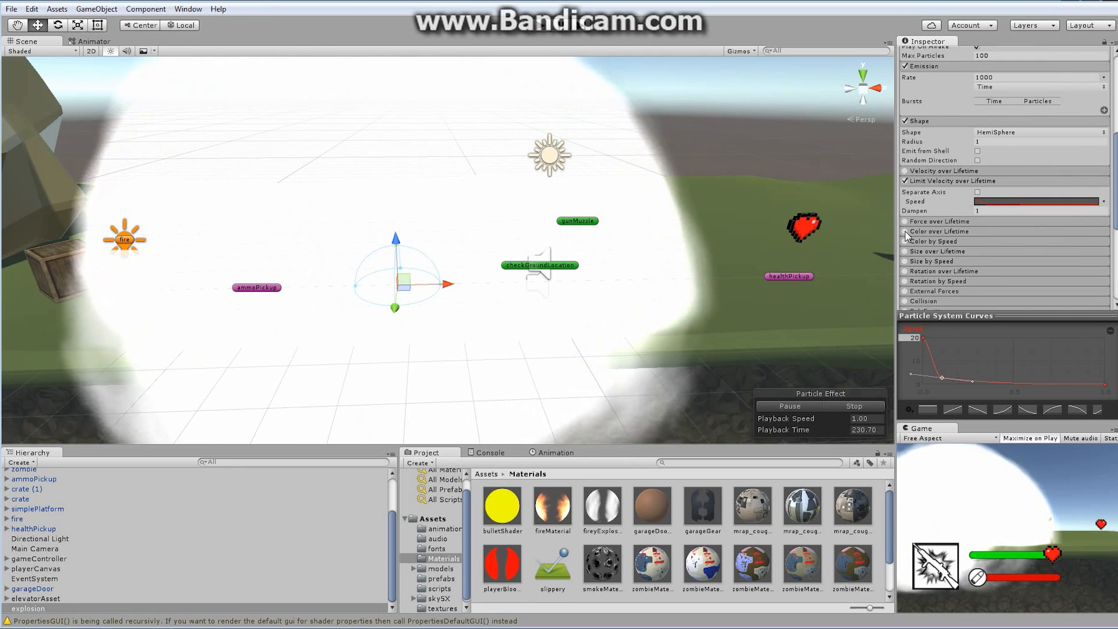
left_click(905, 231)
left_click(988, 230)
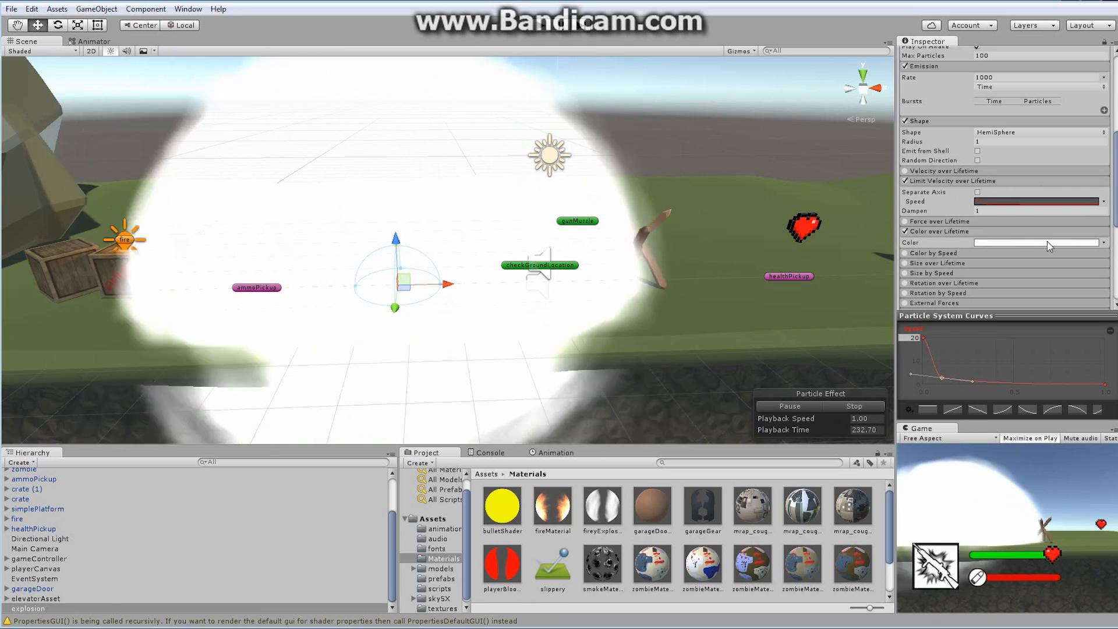
left_click(1046, 242)
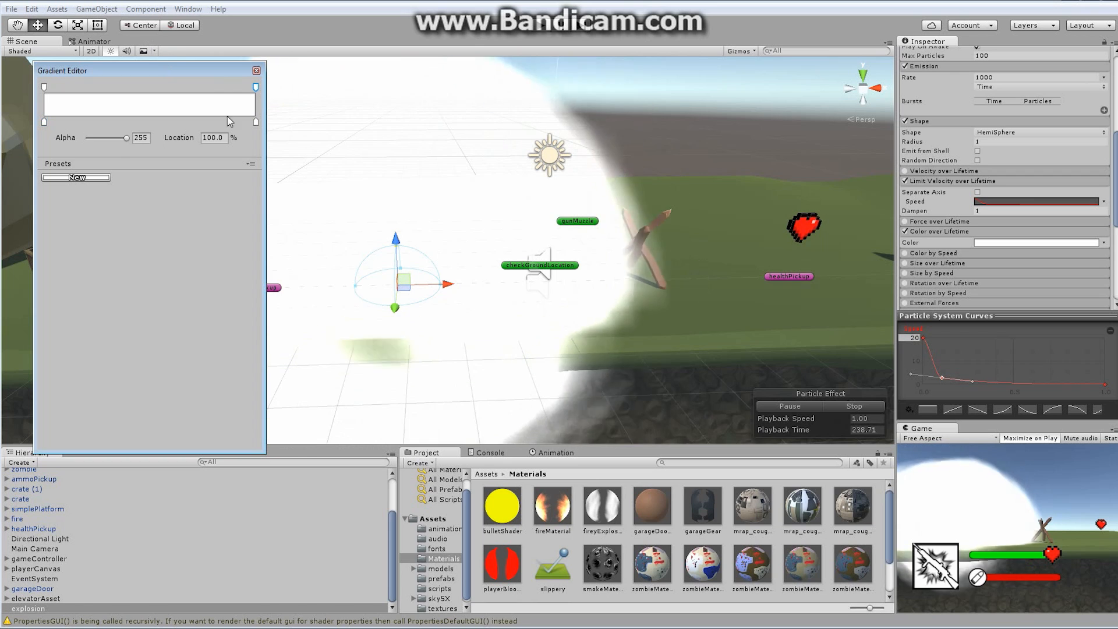
left_click_drag(127, 139, 66, 140)
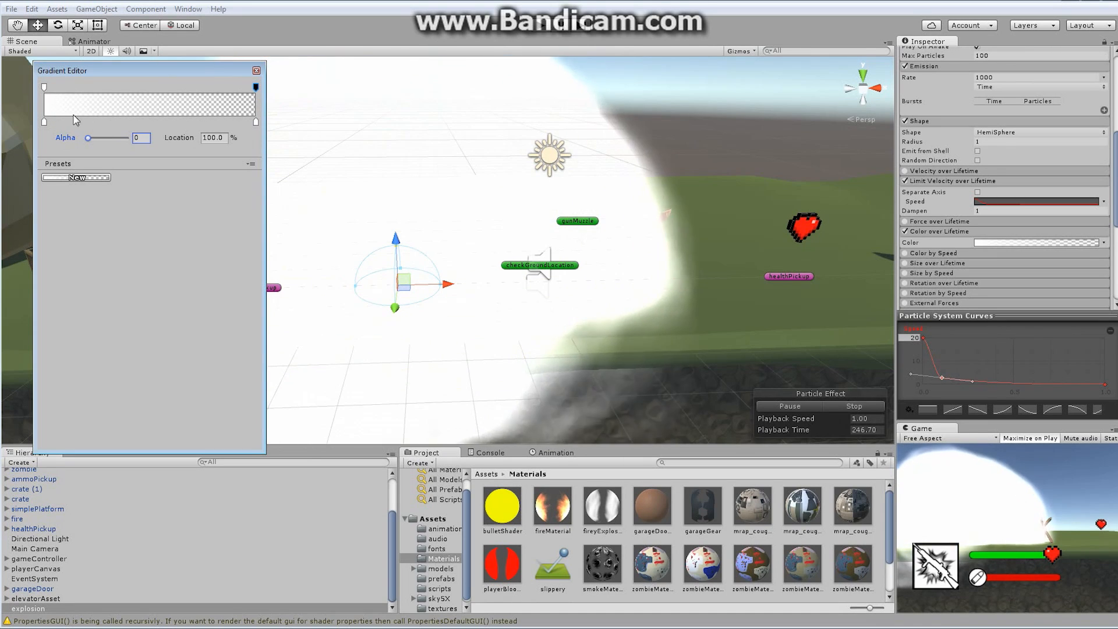
Set the gradient's starting colour key to light yellow-orange, FFE7A8.
left_click(44, 123)
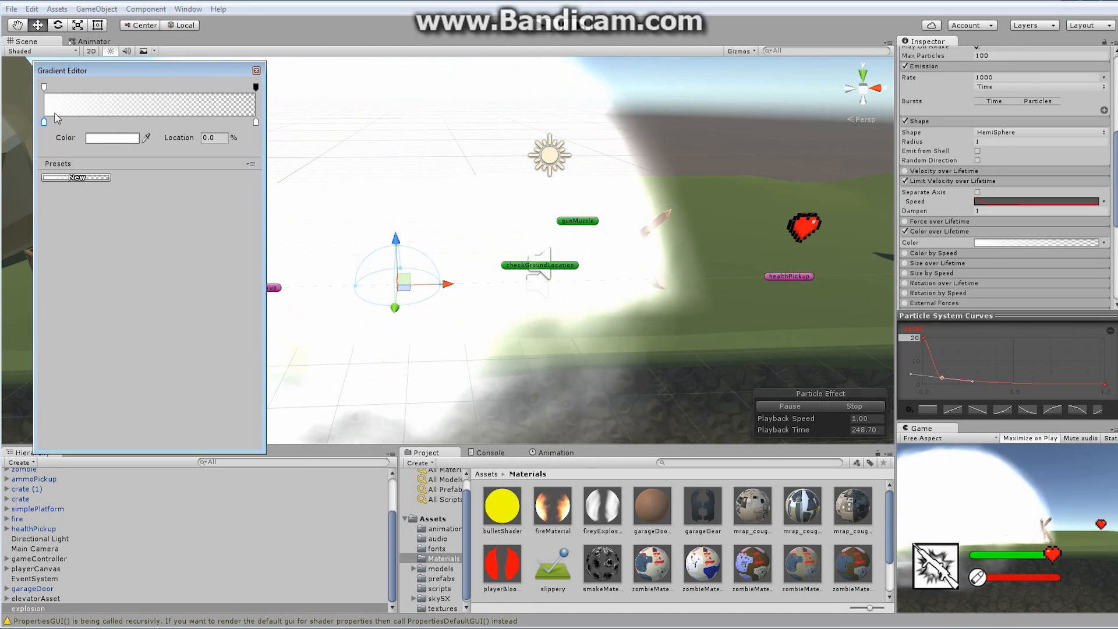
left_click(96, 140)
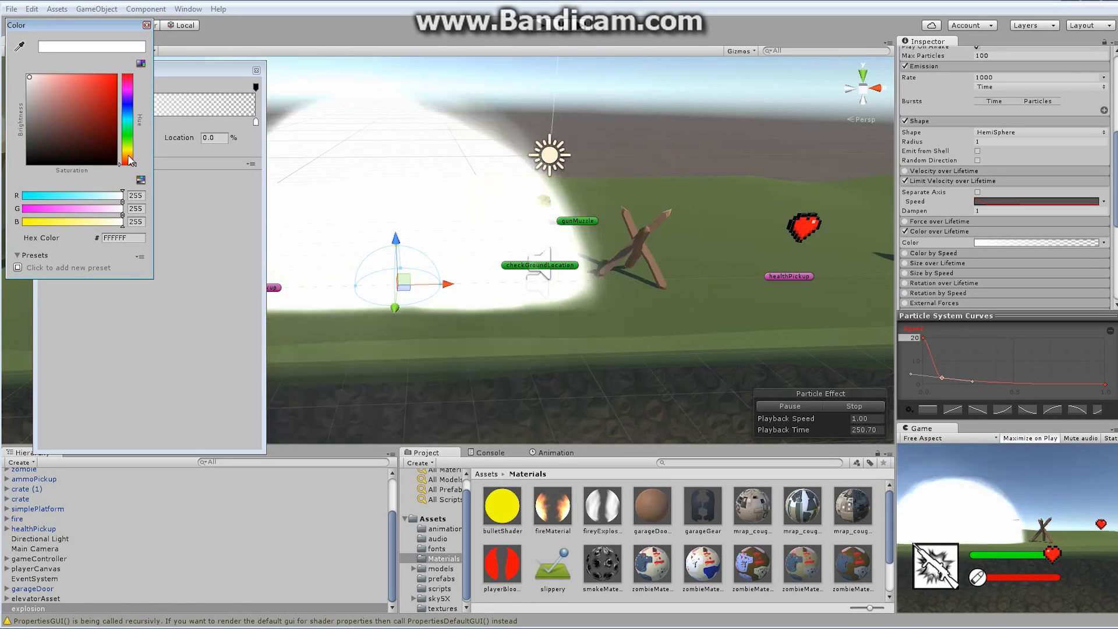
left_click_drag(129, 161, 128, 154)
left_click_drag(33, 77, 58, 77)
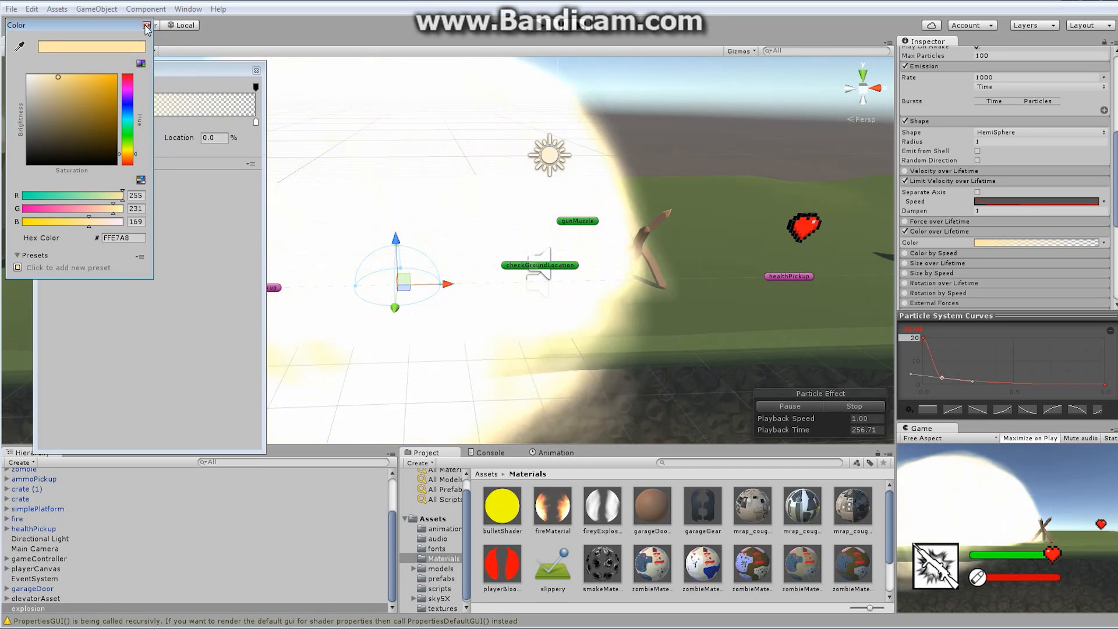
left_click(147, 26)
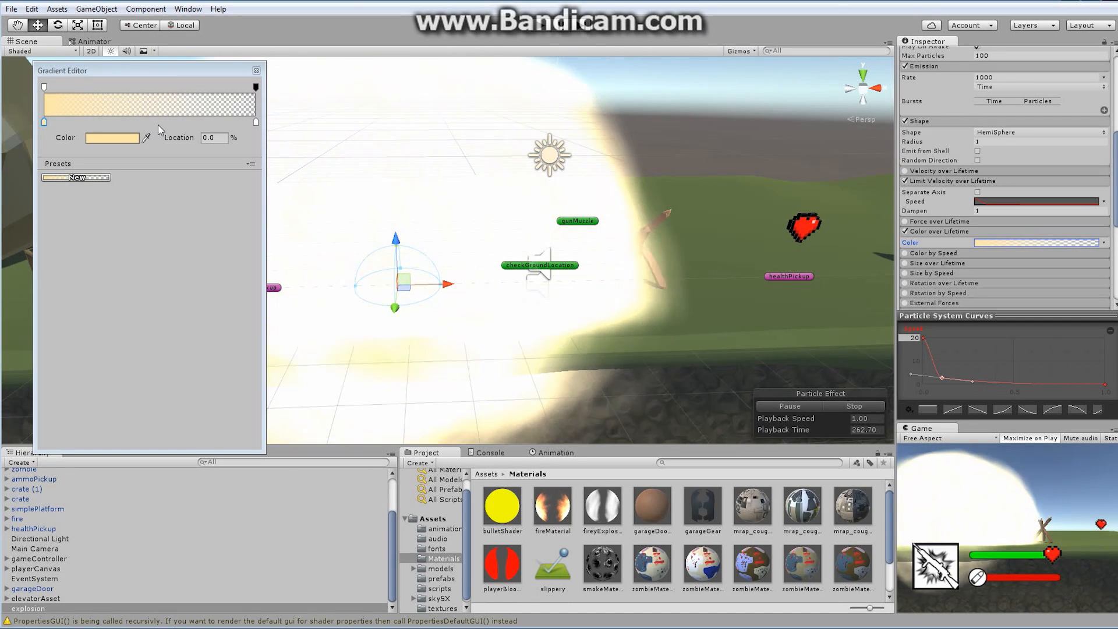
Make the gradient's end colour key dark grey (424343) and move it to location 12.9%.
left_click(256, 122)
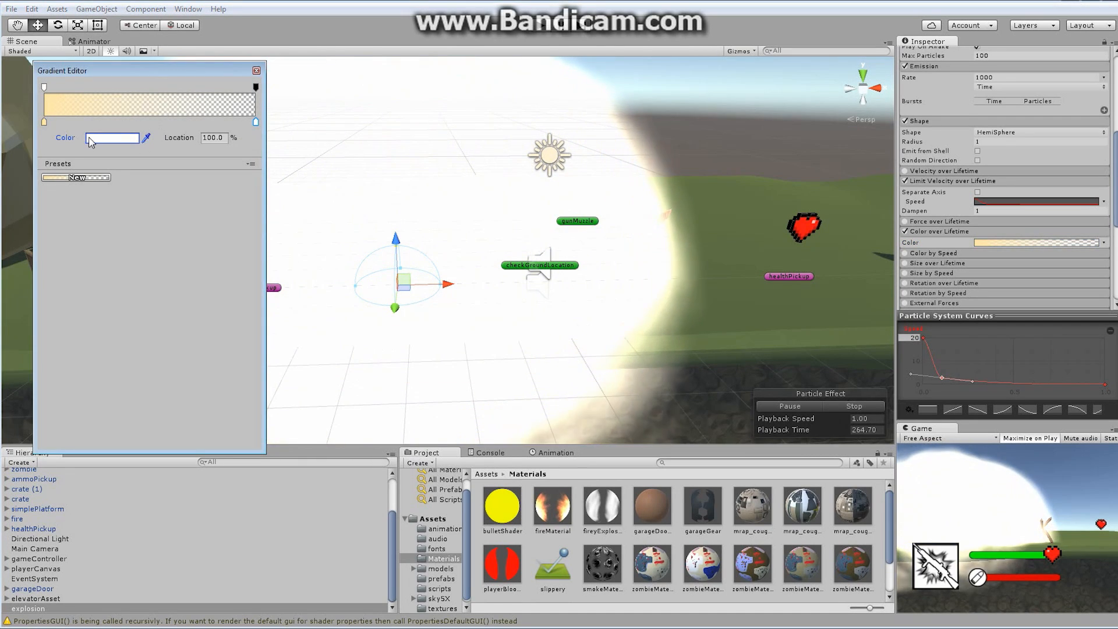
left_click(110, 138)
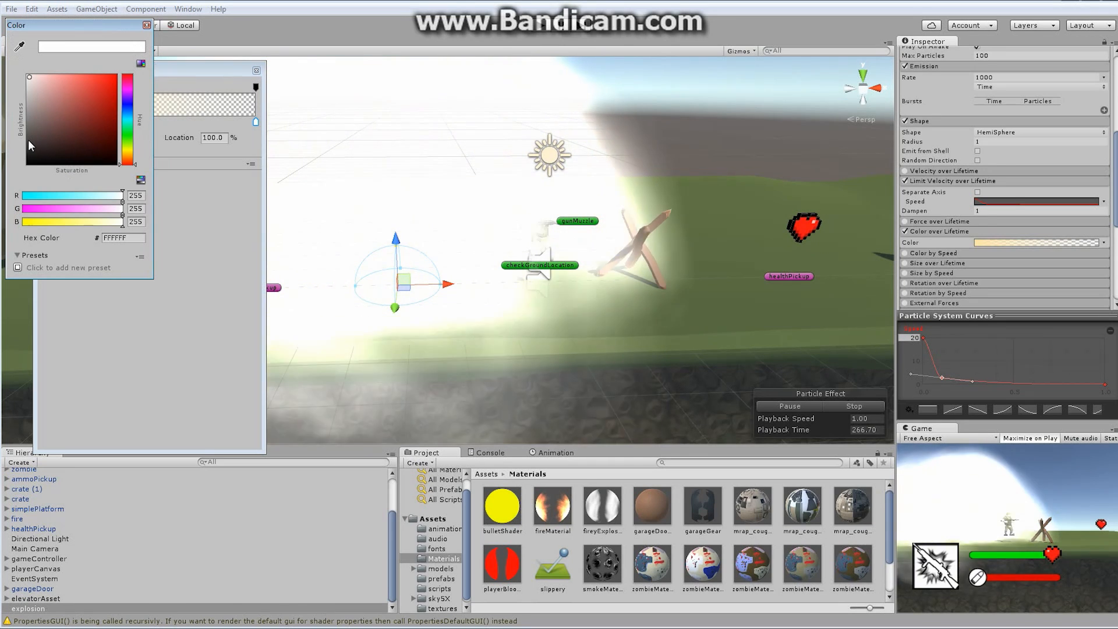
left_click(28, 140)
left_click(147, 26)
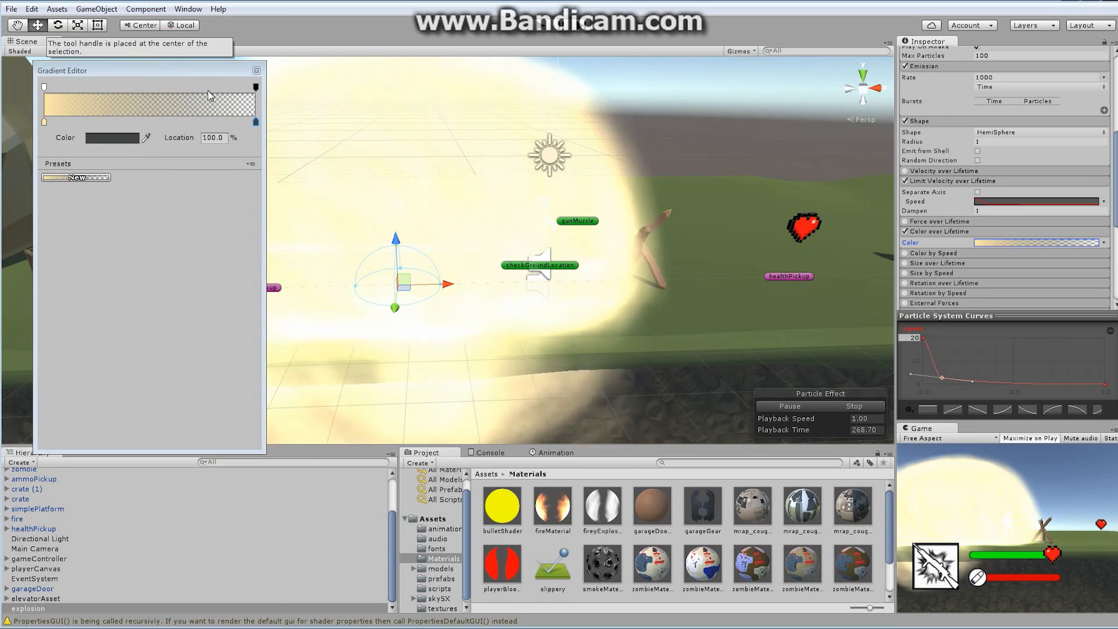
left_click_drag(256, 123, 229, 125)
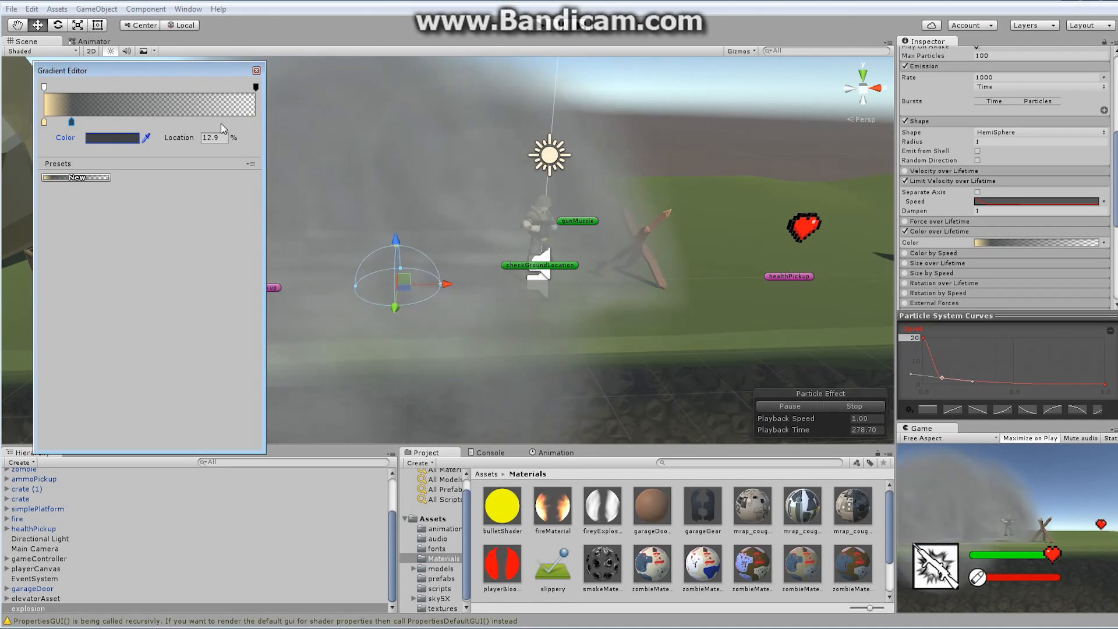
Add a colour key at 50.3% of the gradient and make it near-black, 161616.
left_click(166, 121)
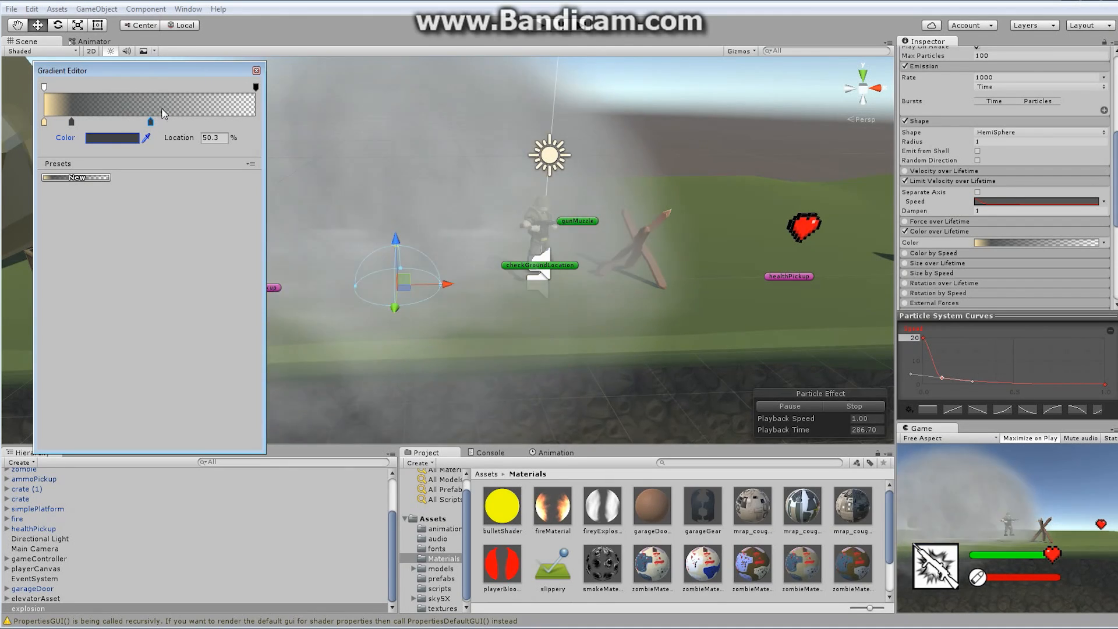
left_click(112, 137)
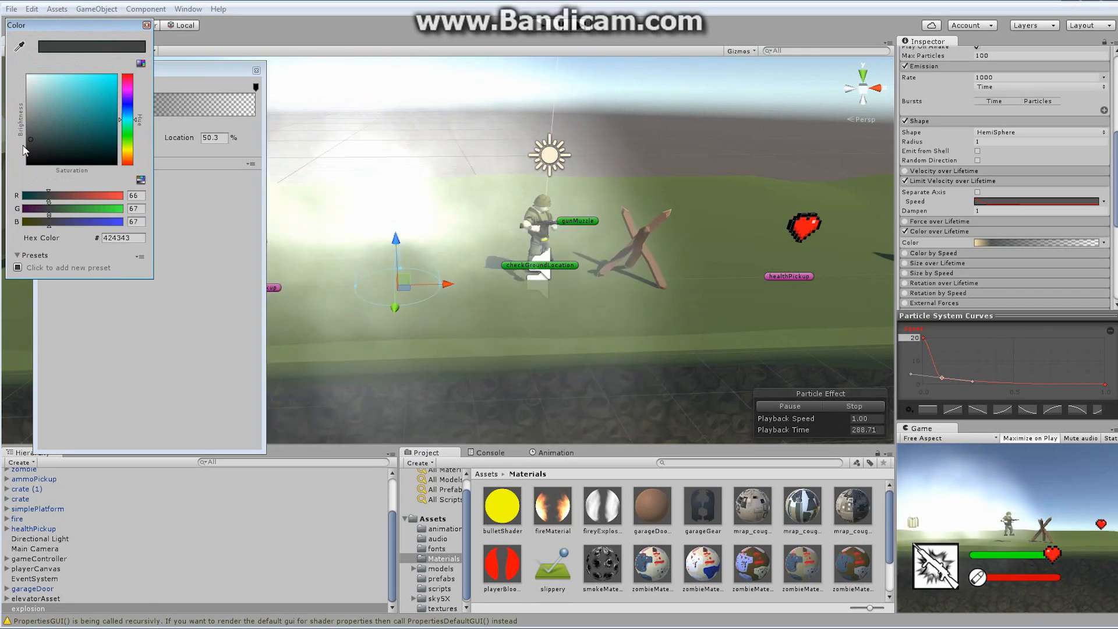
left_click_drag(29, 141, 27, 154)
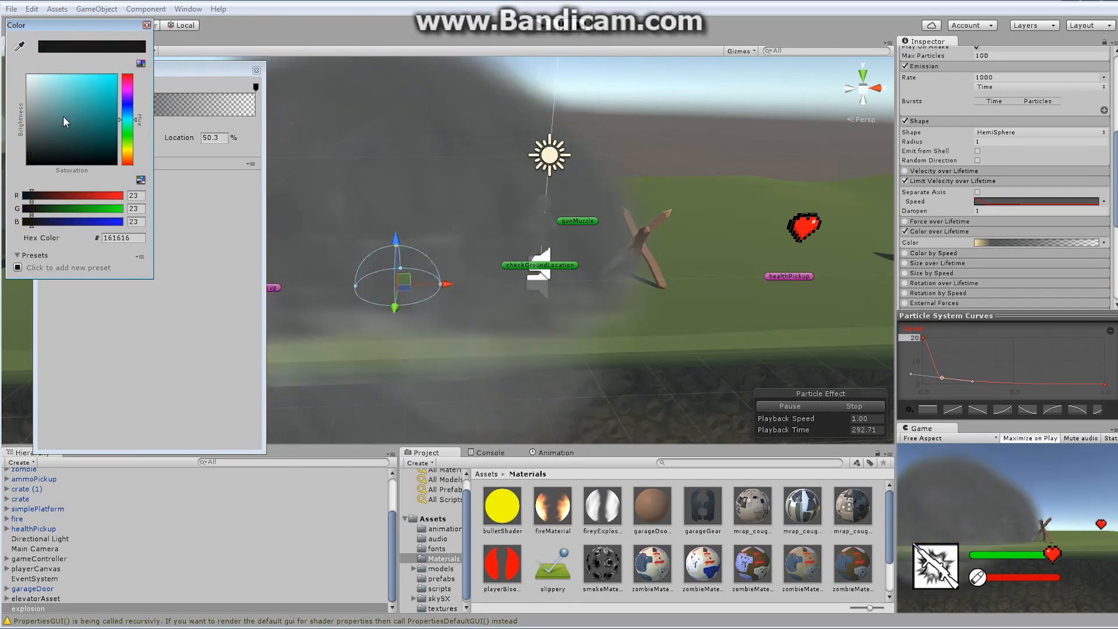
left_click(146, 25)
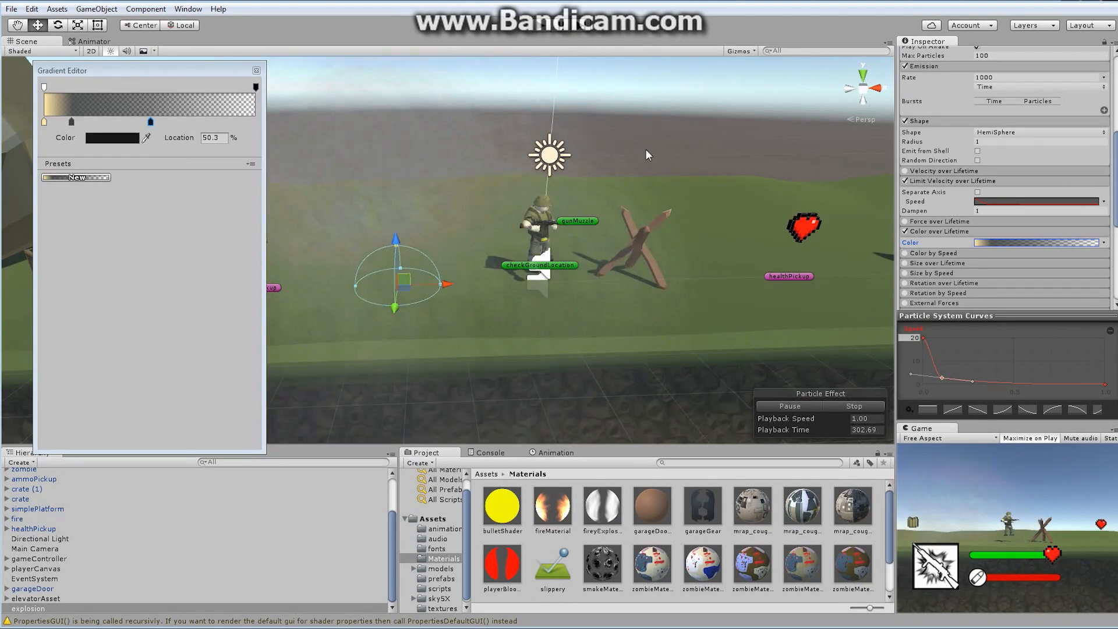
Enable Size over Lifetime with a curve and lower its starting point so the particles grow over their lifetime.
left_click(905, 263)
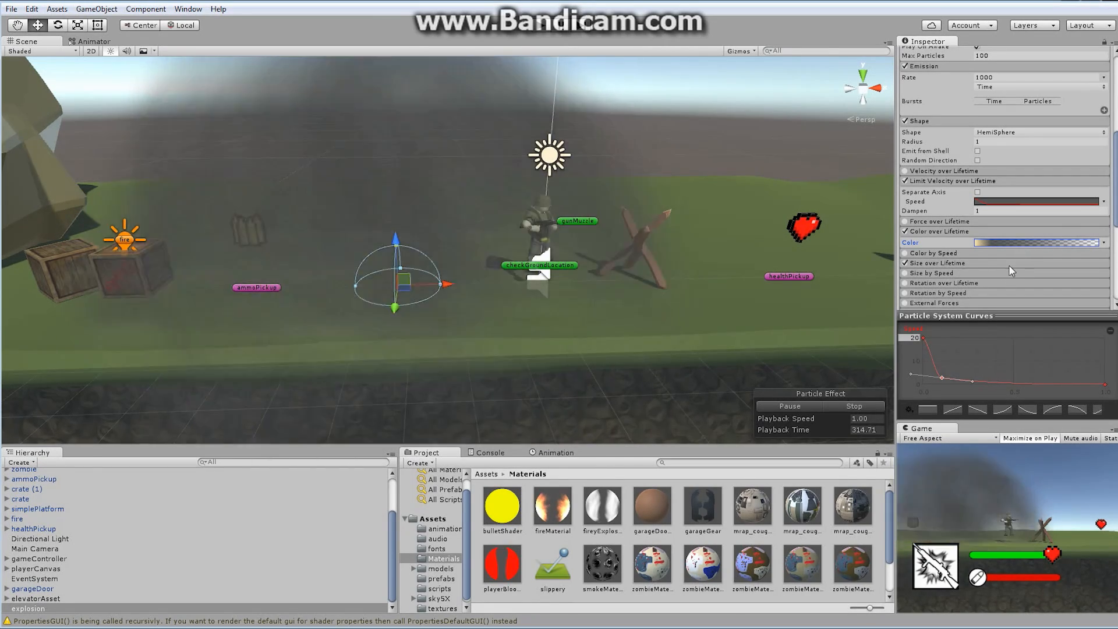
left_click(995, 262)
left_click(1103, 275)
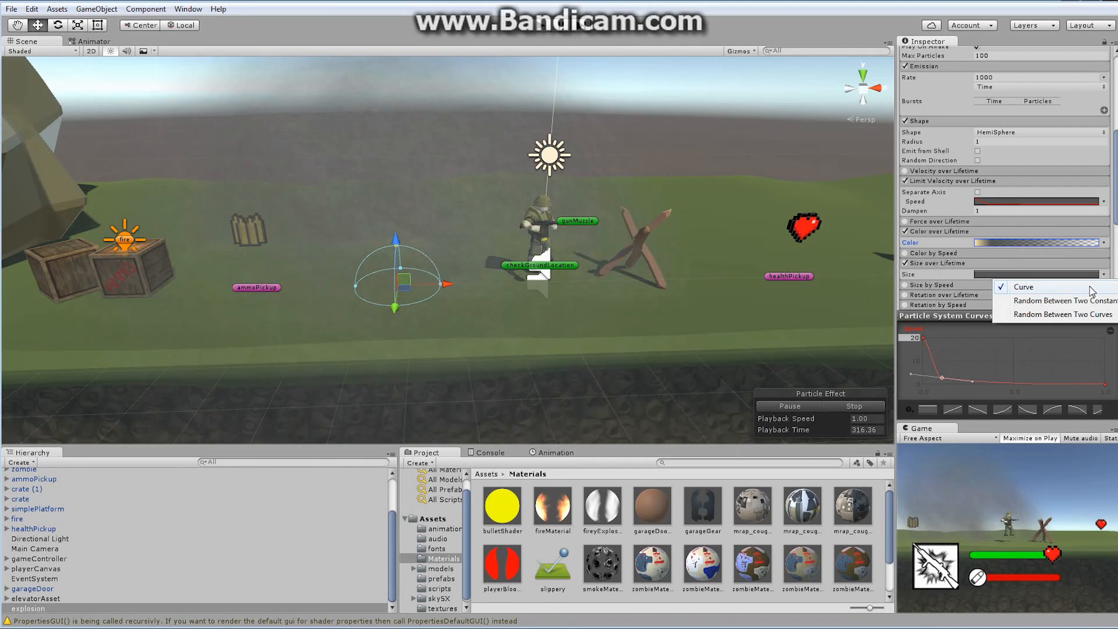
left_click(1022, 286)
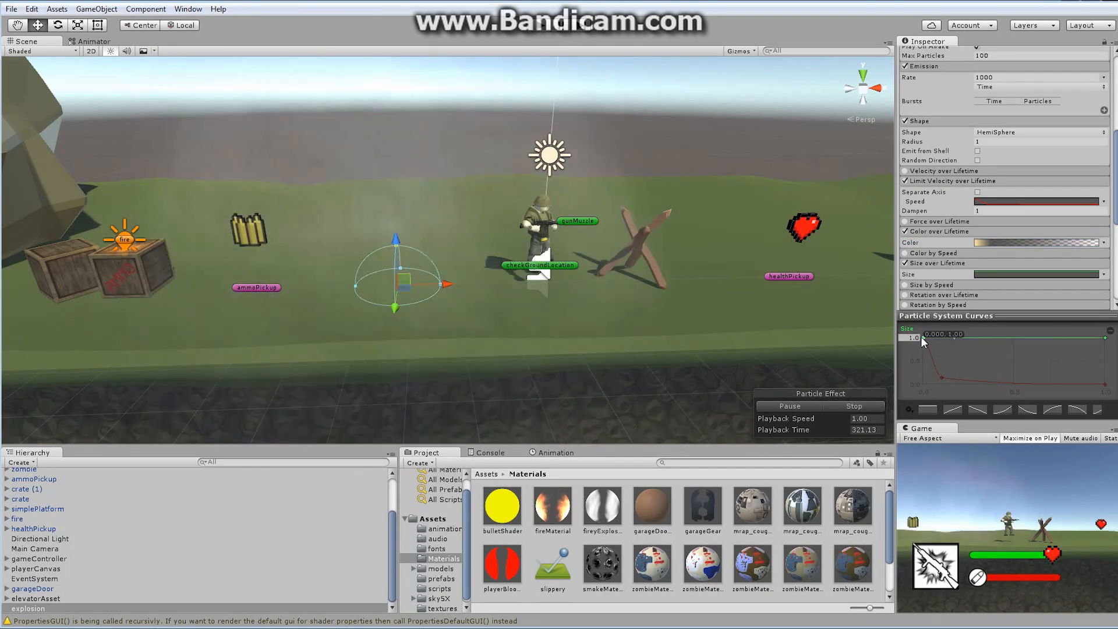
left_click_drag(921, 338, 919, 366)
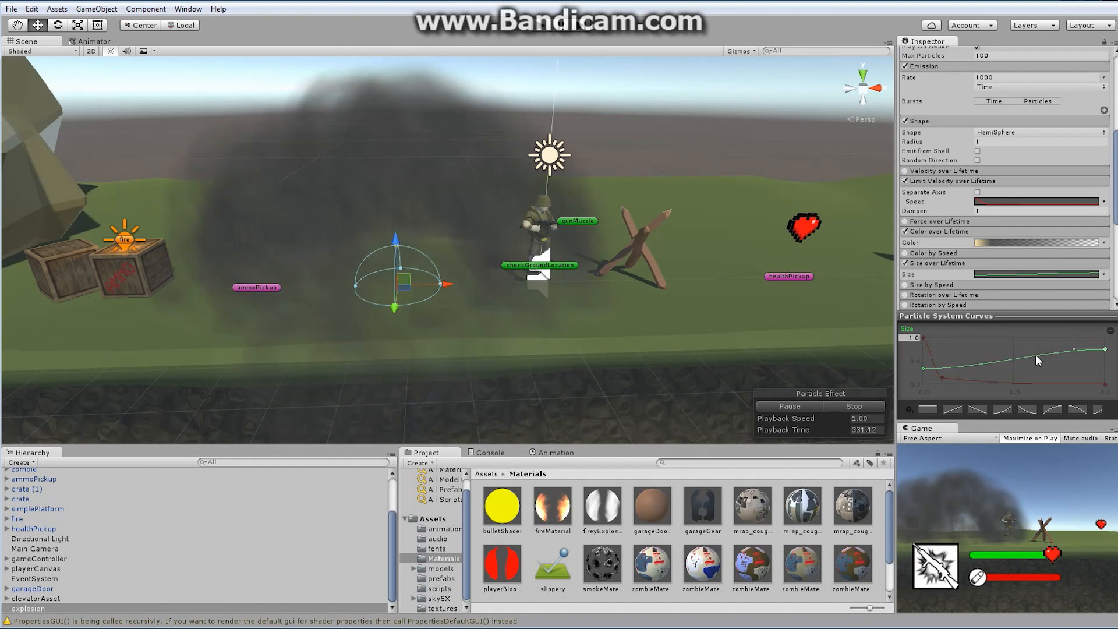
Add a key at about 60% of the Size over Lifetime curve, raise it to 1.0 and flatten its tangents.
right_click(1035, 355)
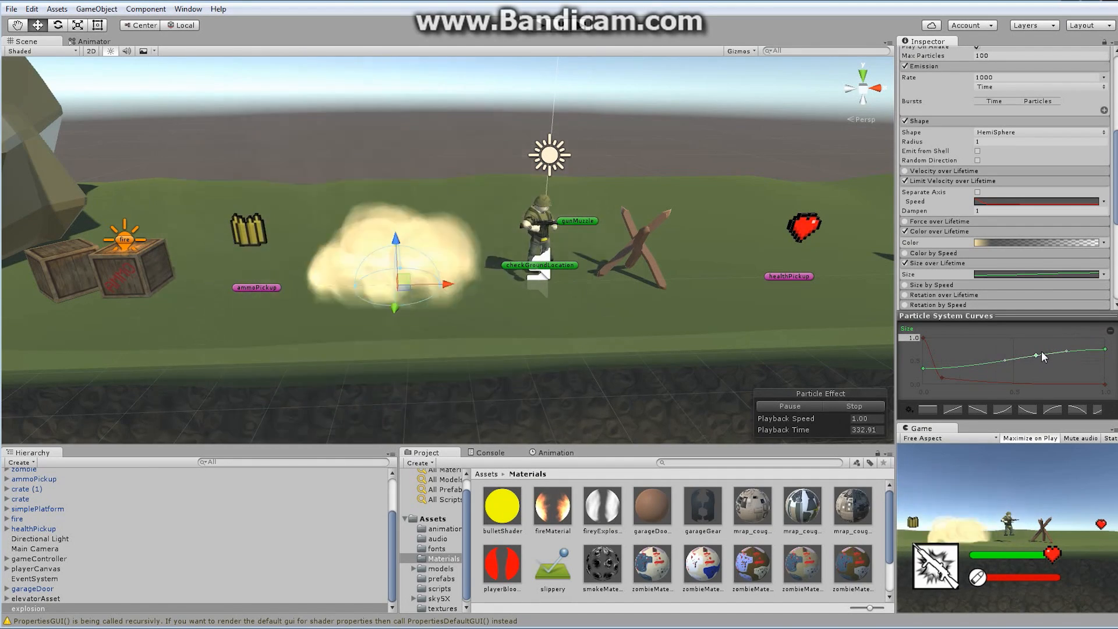
left_click_drag(1037, 345, 1035, 337)
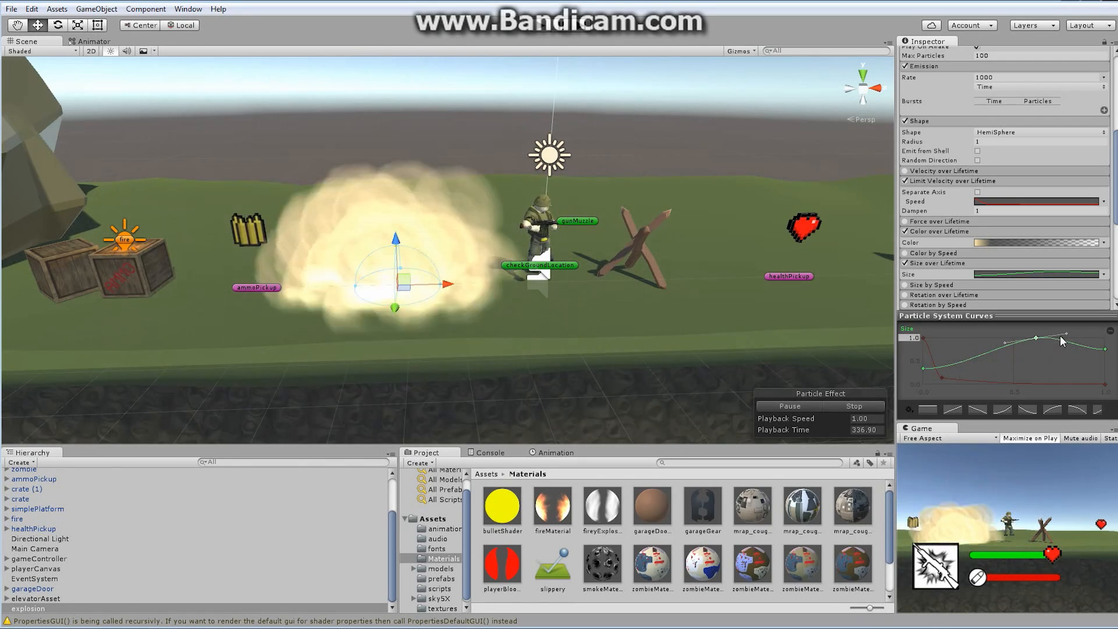
right_click(1036, 337)
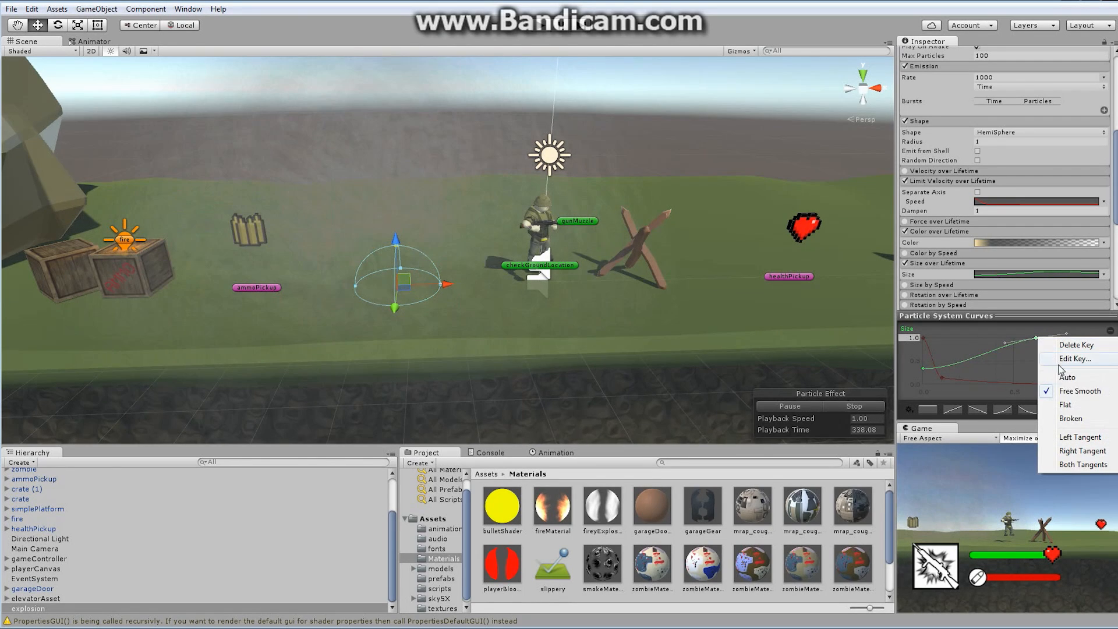
left_click(1071, 405)
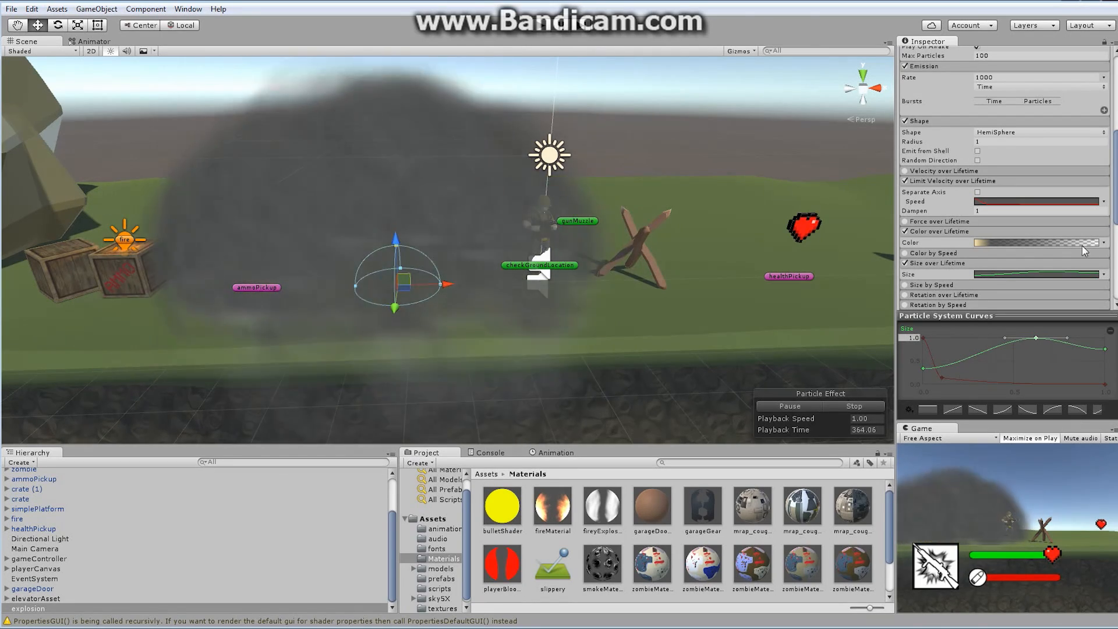
Enable Rotation over Lifetime with Angular Velocity random between two constants, -45 and 45.
left_click_drag(1116, 167, 1116, 185)
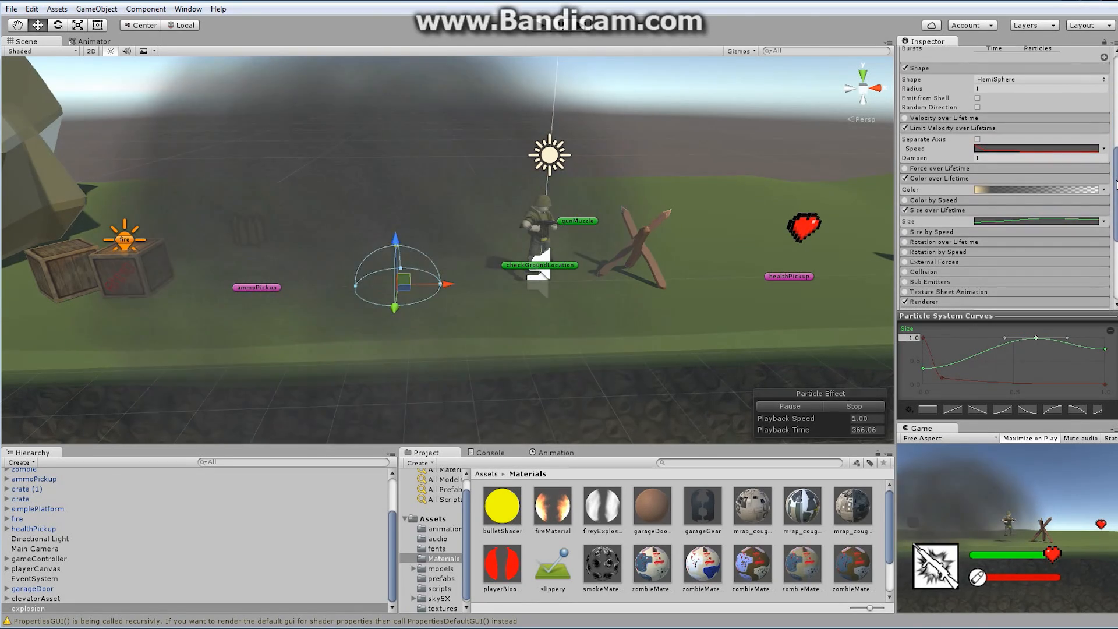
left_click(905, 242)
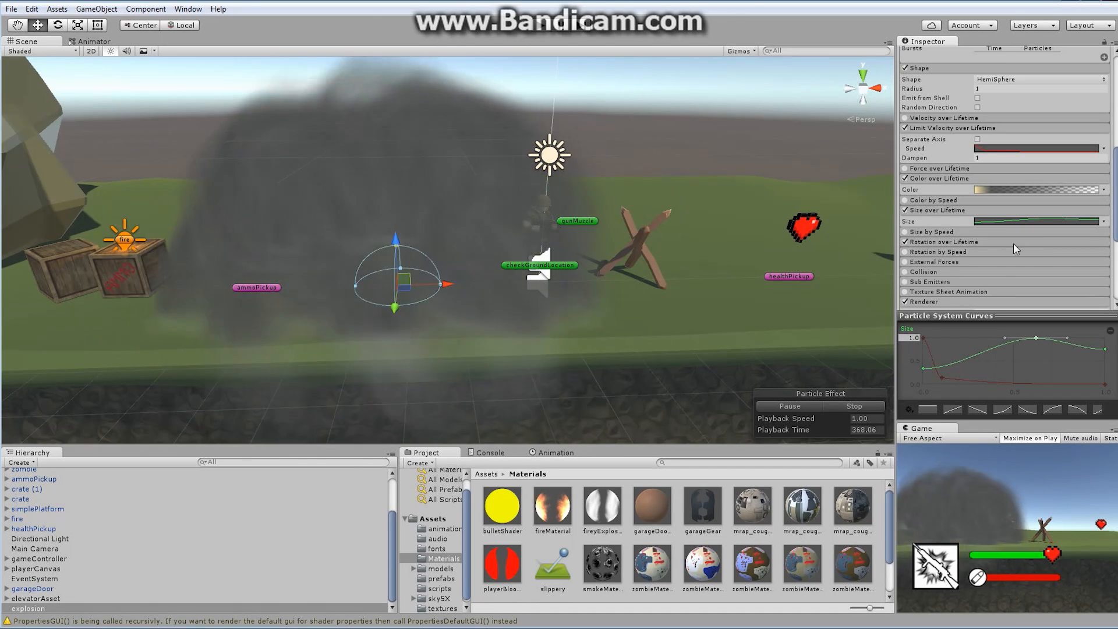
left_click(994, 242)
left_click(1104, 253)
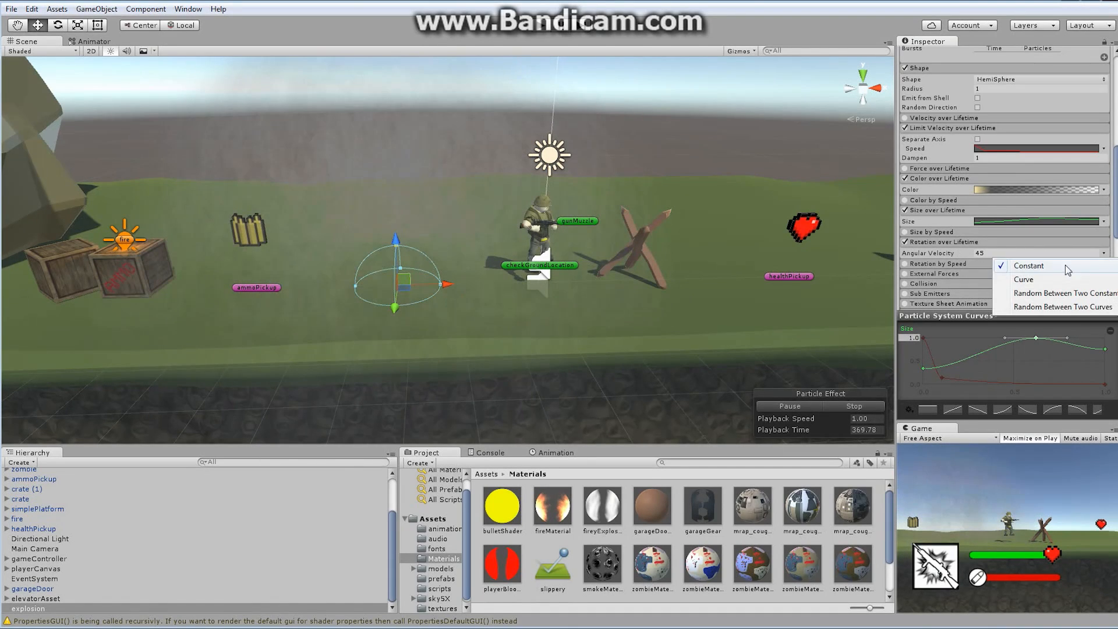
left_click(1052, 294)
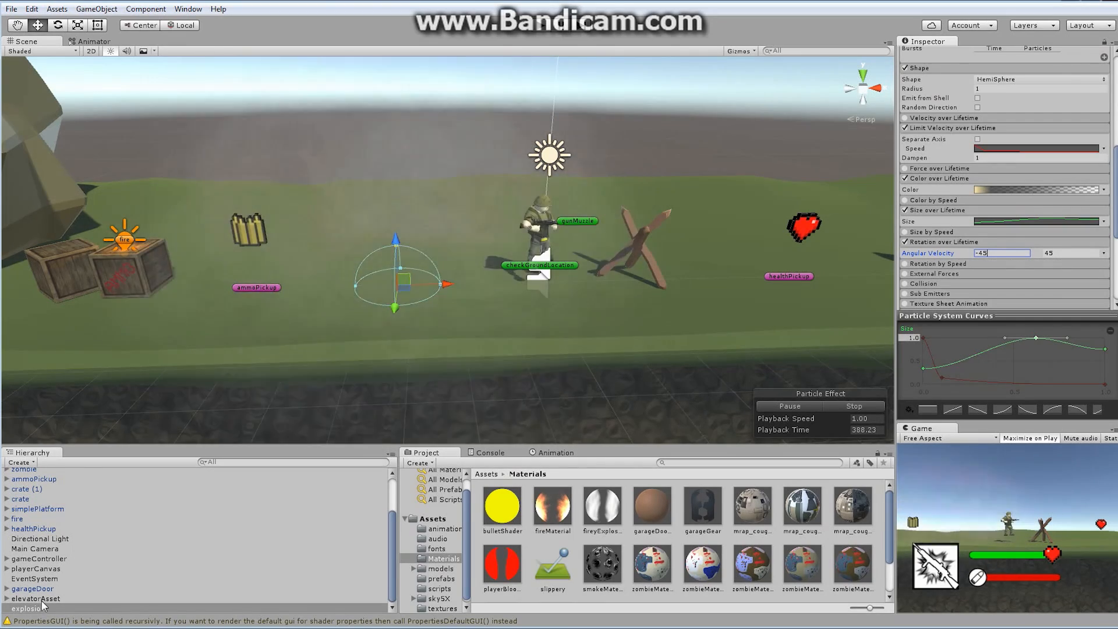
Turn off Looping on the explosion particle system and simulate a single burst, stopping it at the end.
left_click(59, 608)
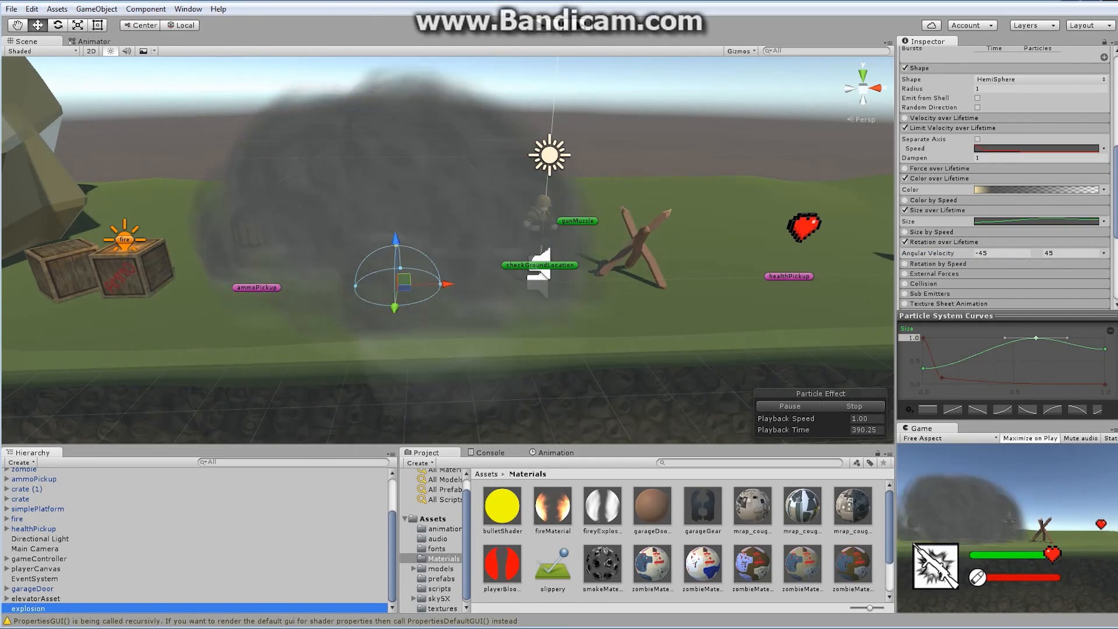
scroll(973, 148, "up", 10)
left_click(976, 175)
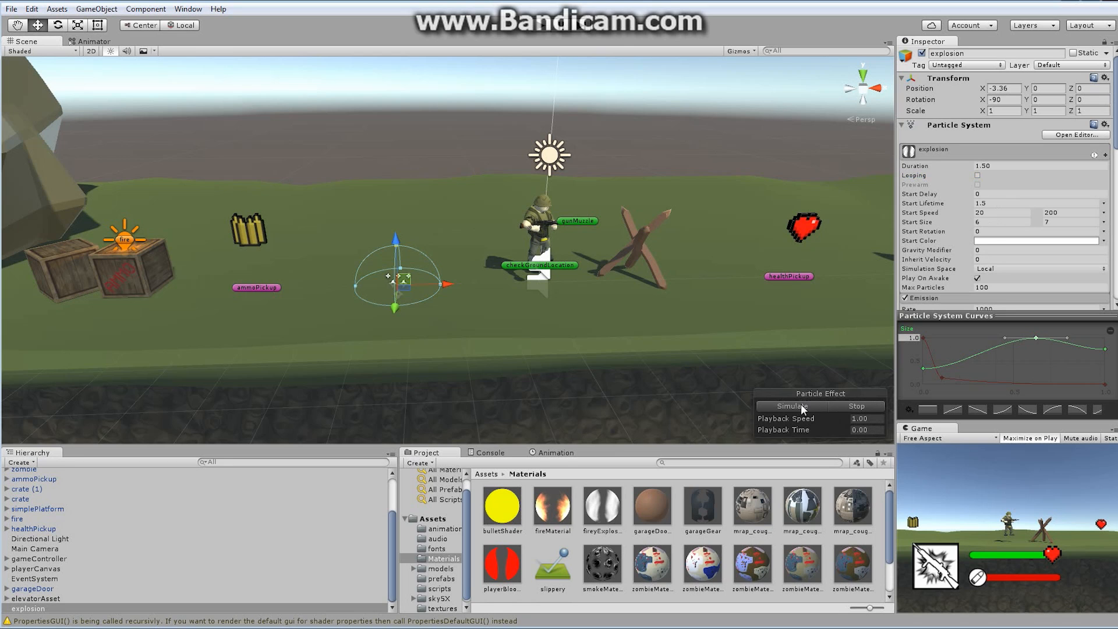
left_click(801, 403)
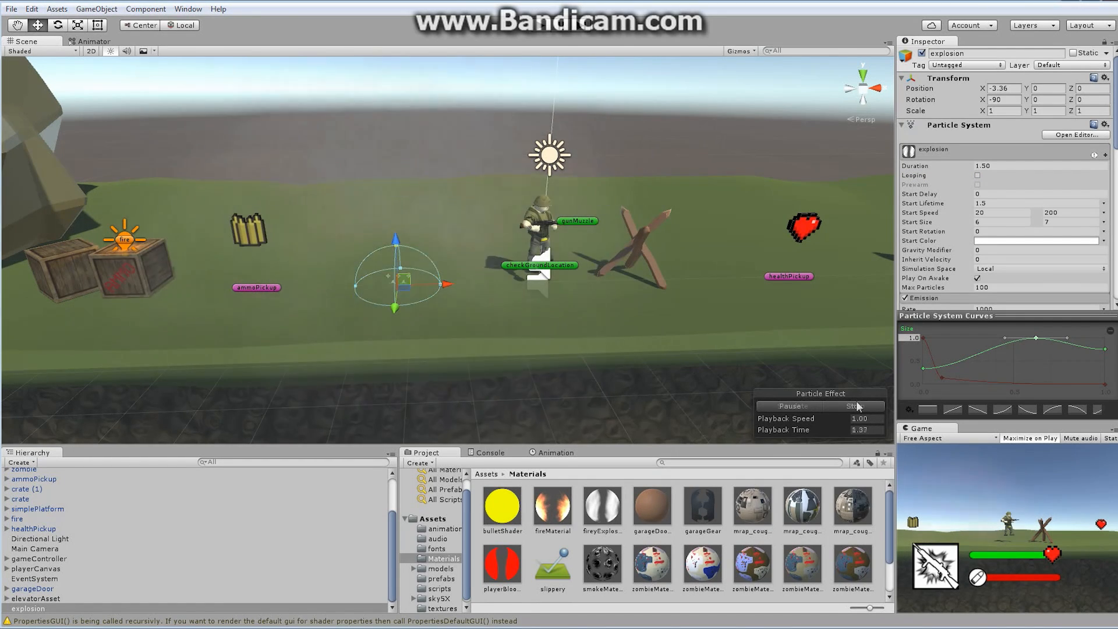
left_click(855, 406)
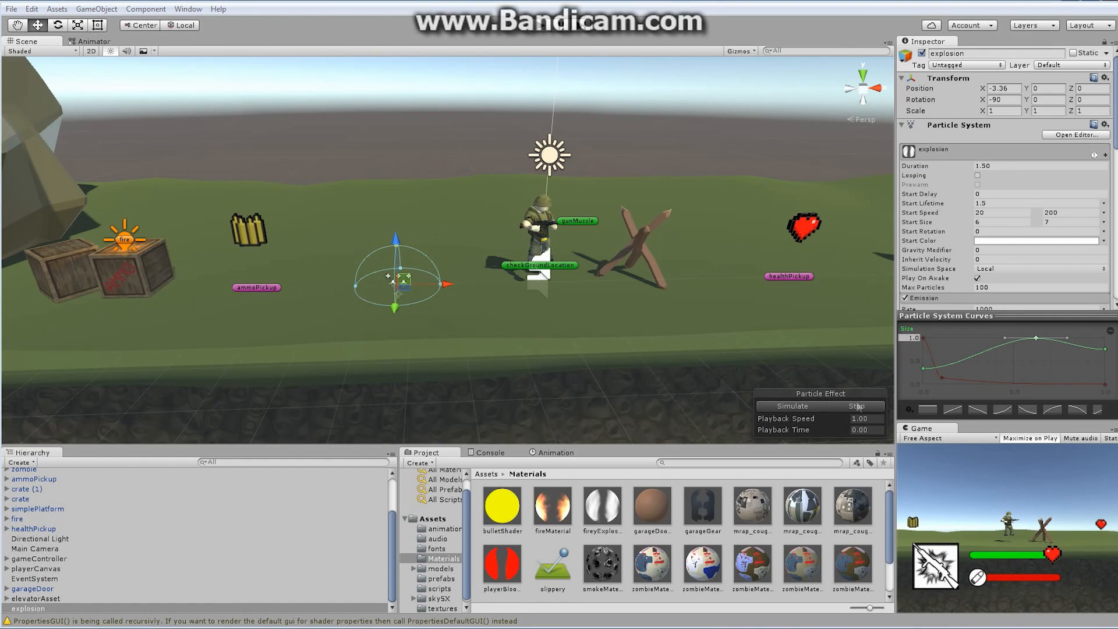
Create a new particle system in the scene and reset its Transform.
left_click(22, 463)
left_click(51, 572)
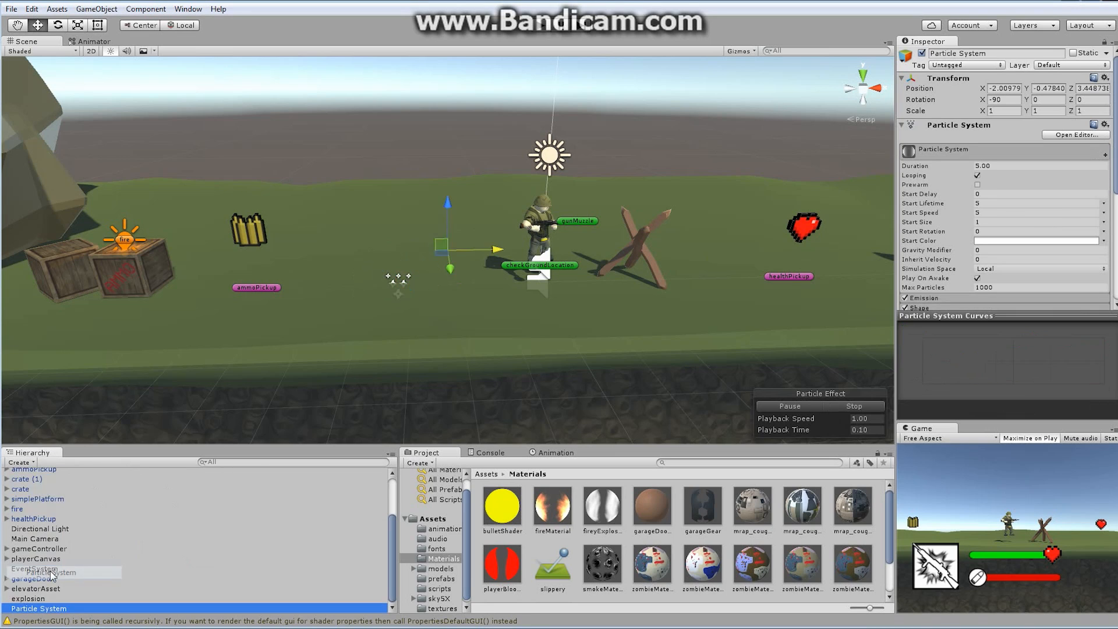
left_click(1003, 88)
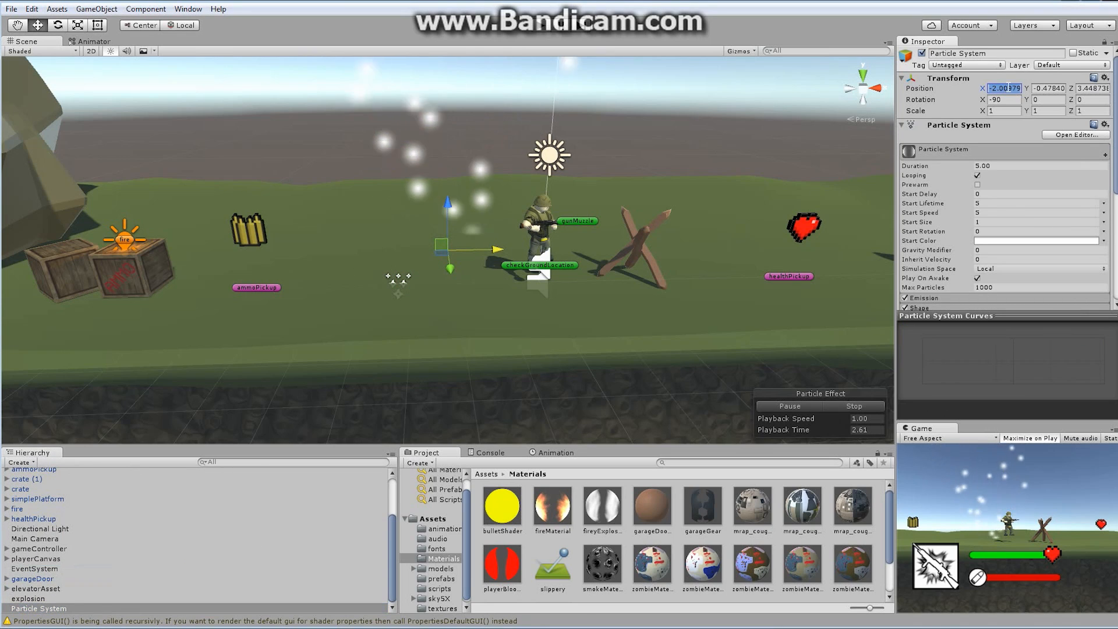
left_click(1104, 78)
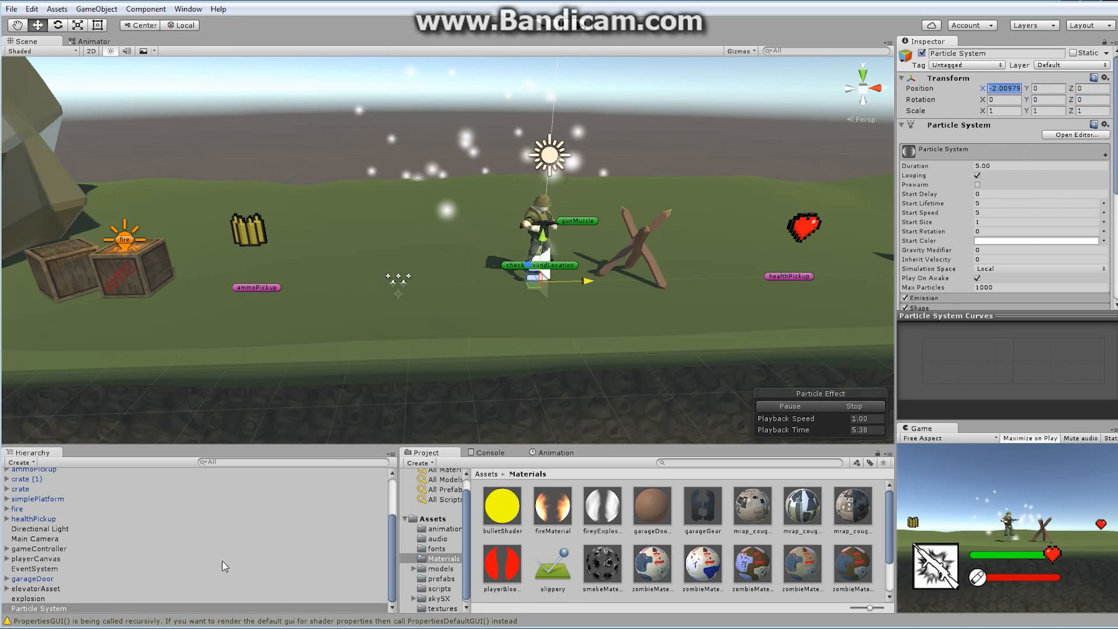
Parent the new particle system to explosion, set its X position to 0 and name it fireyCore.
left_click(28, 598)
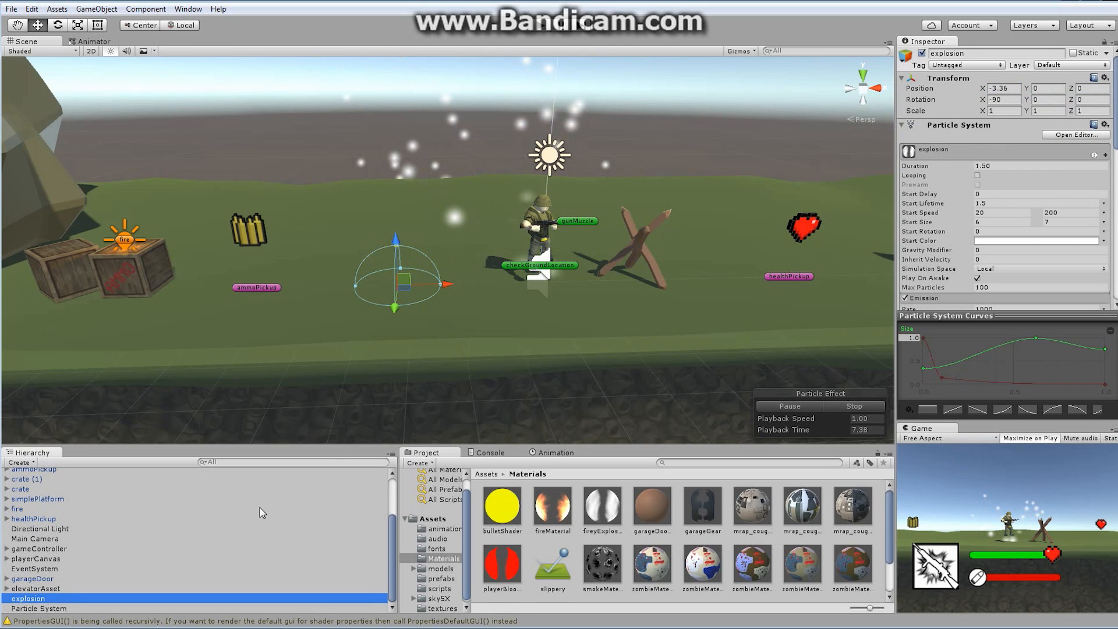
left_click(58, 608)
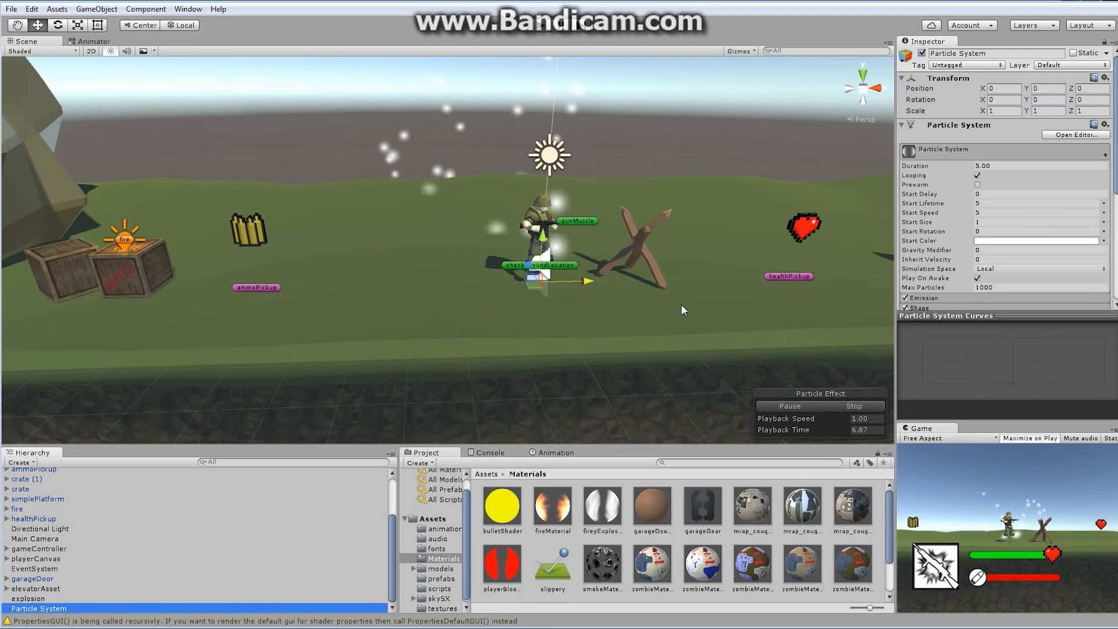
left_click_drag(42, 609, 29, 599)
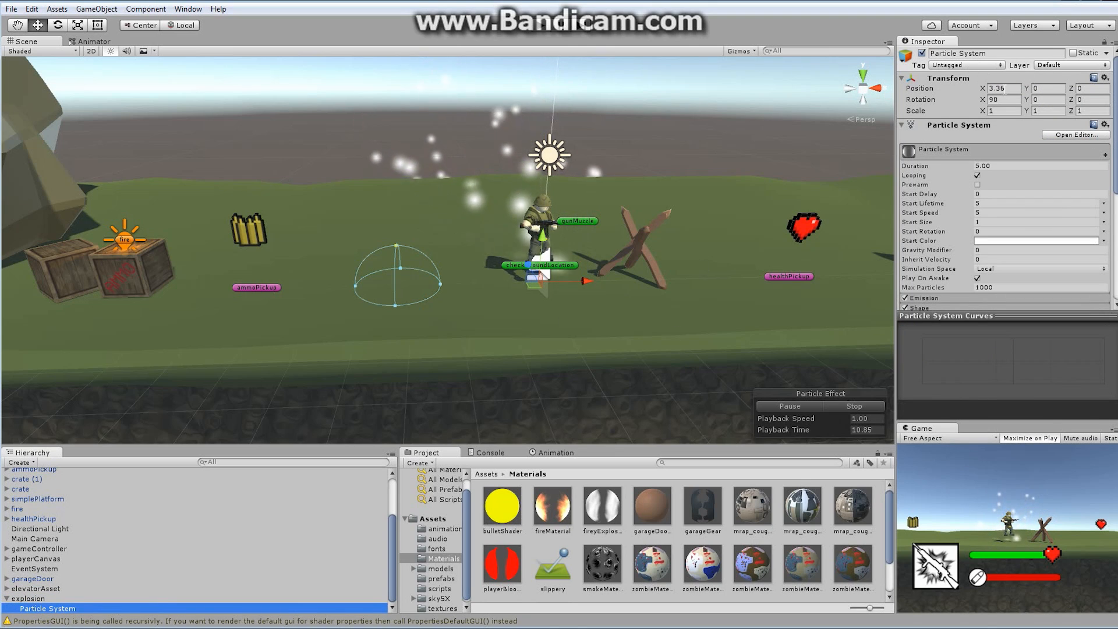
left_click(1007, 88)
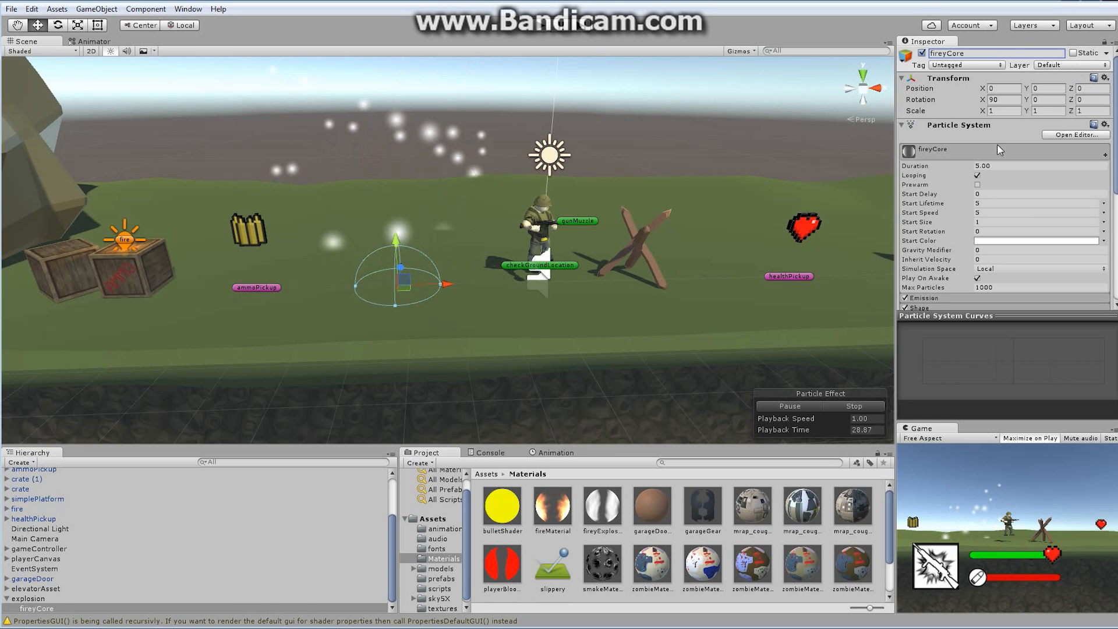
Change fireyCore's emitter shape to HemiSphere with a radius of 3.
scroll(992, 183, "down", 3)
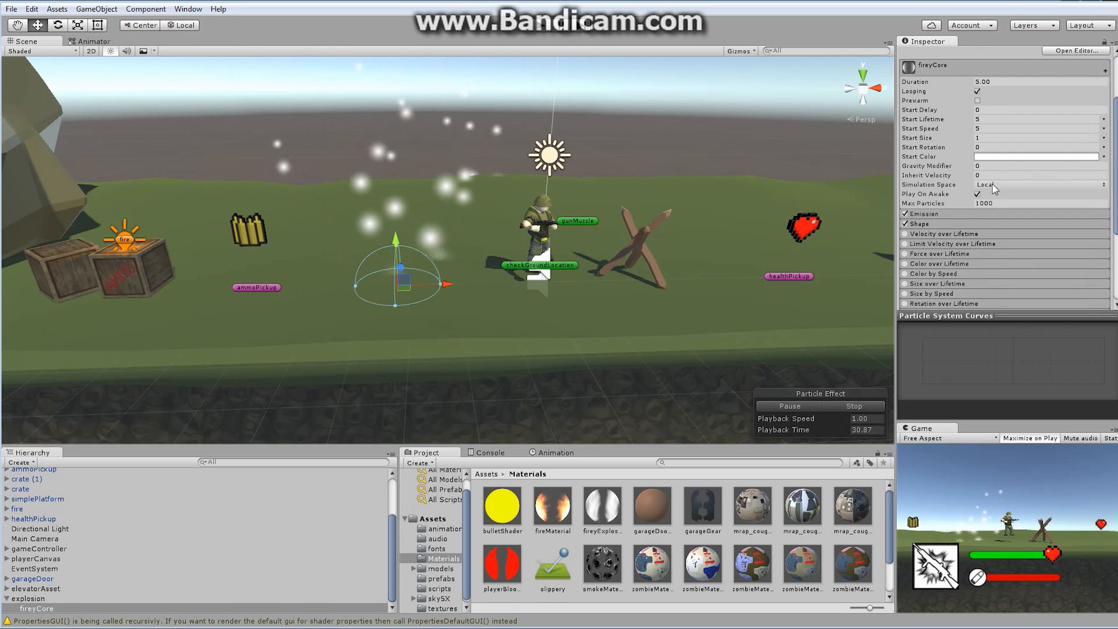
left_click(958, 225)
left_click(992, 232)
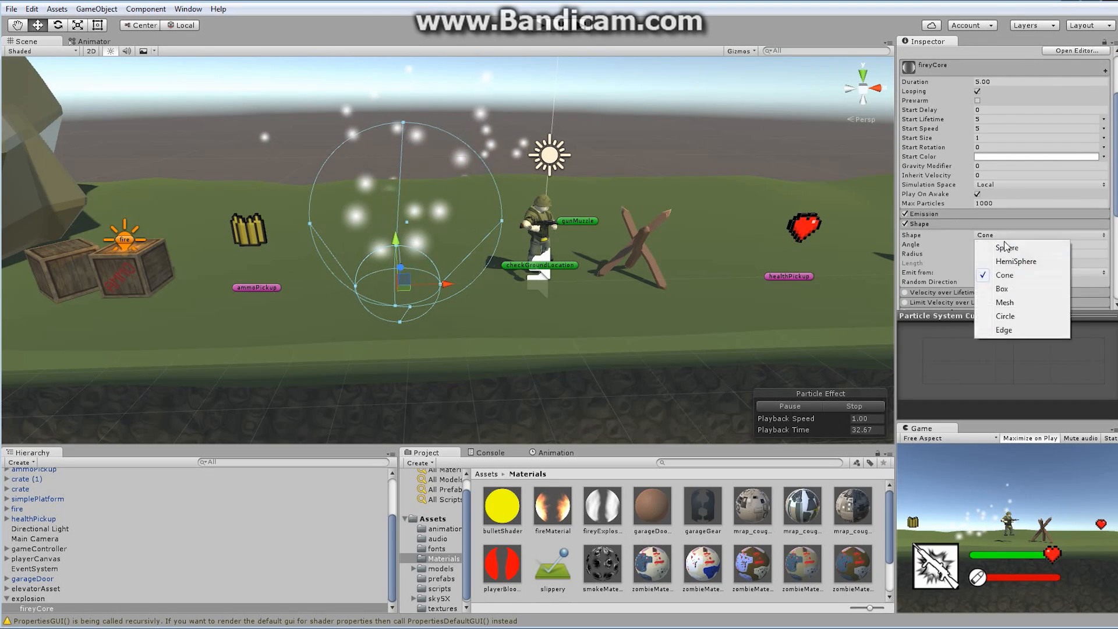
left_click(1019, 262)
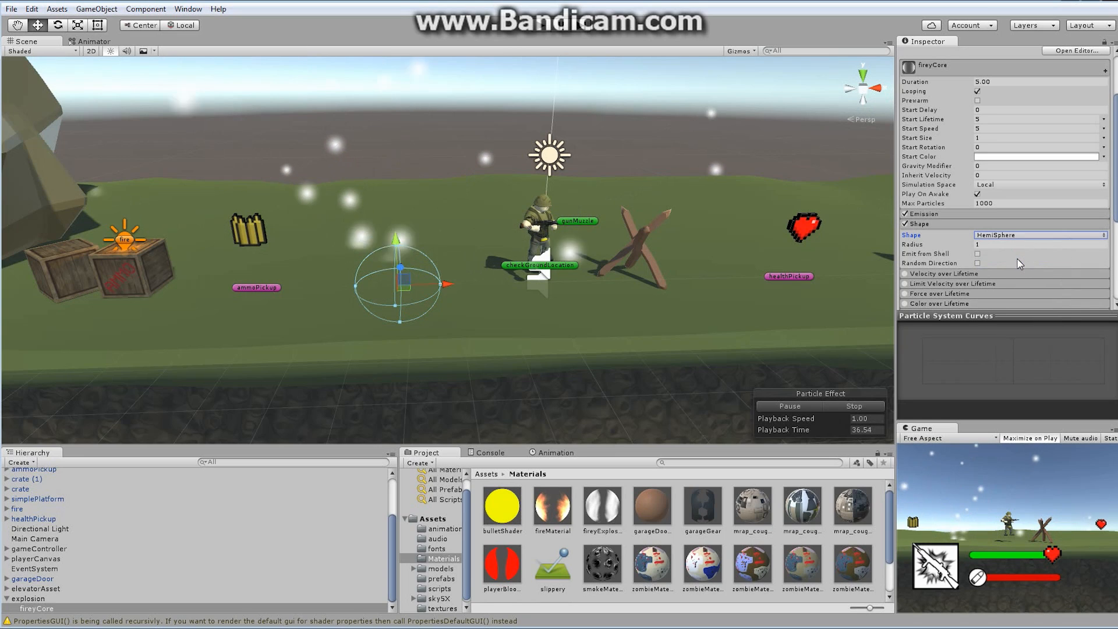
left_click(986, 244)
type("3")
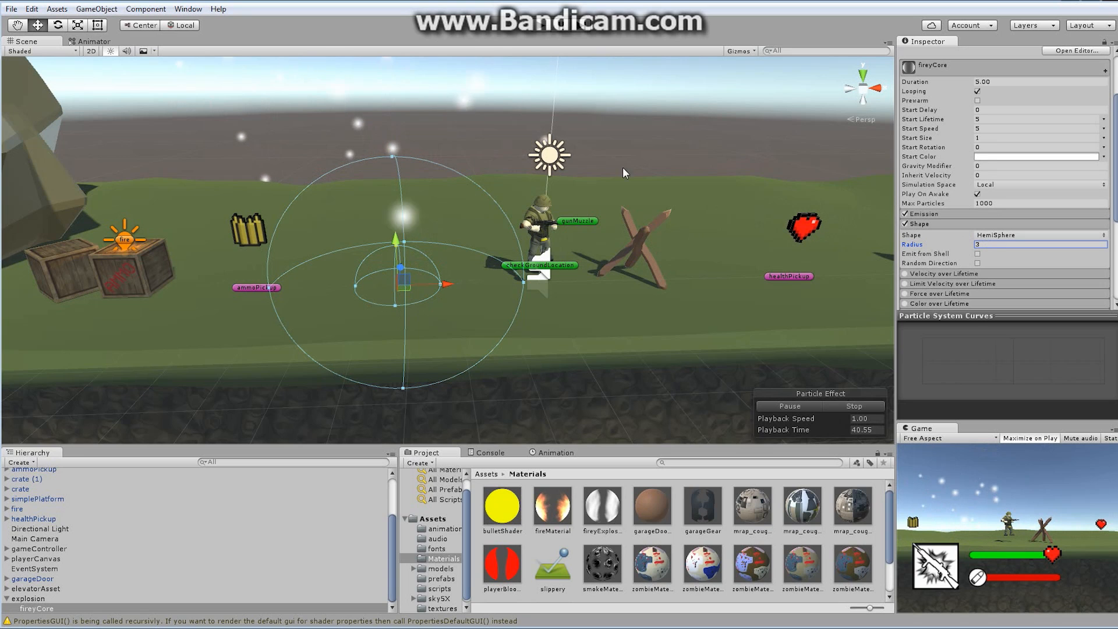
Set fireyCore's X rotation to 0 so its hemisphere faces upward like the parent explosion's.
left_click_drag(473, 216, 465, 160, "alt")
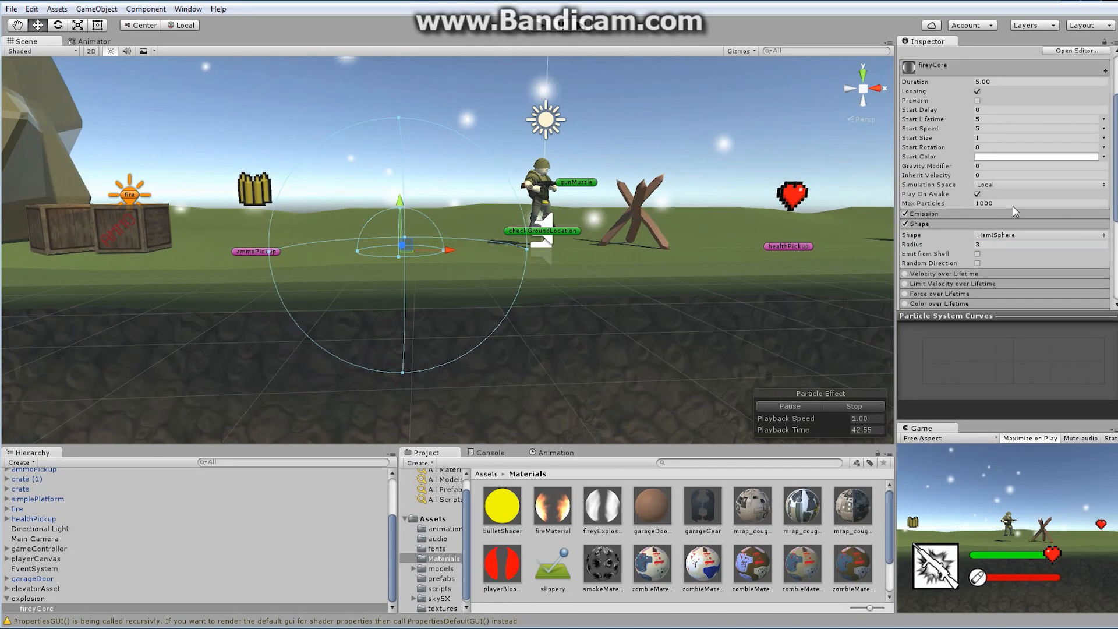
left_click_drag(582, 229, 799, 230, "alt")
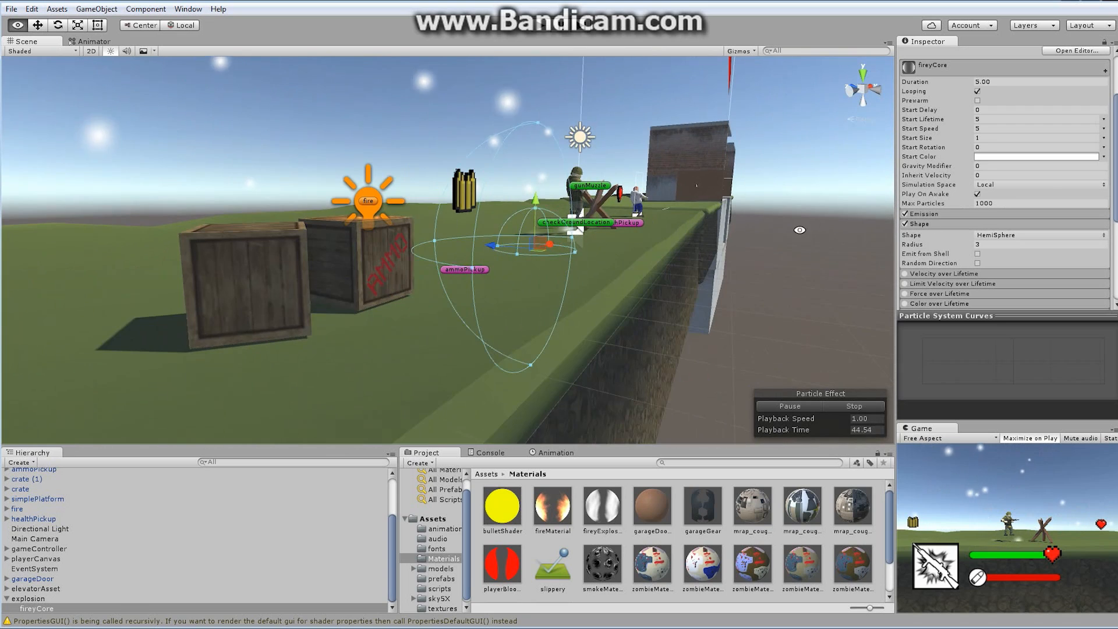
scroll(992, 116, "up", 3)
left_click(991, 100)
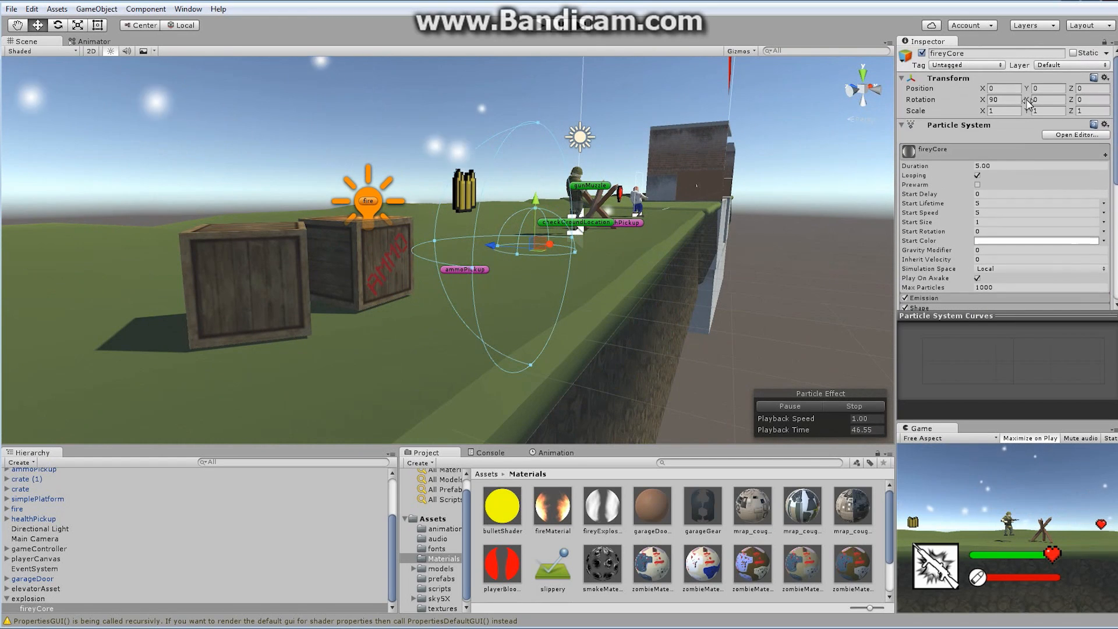
type("-9")
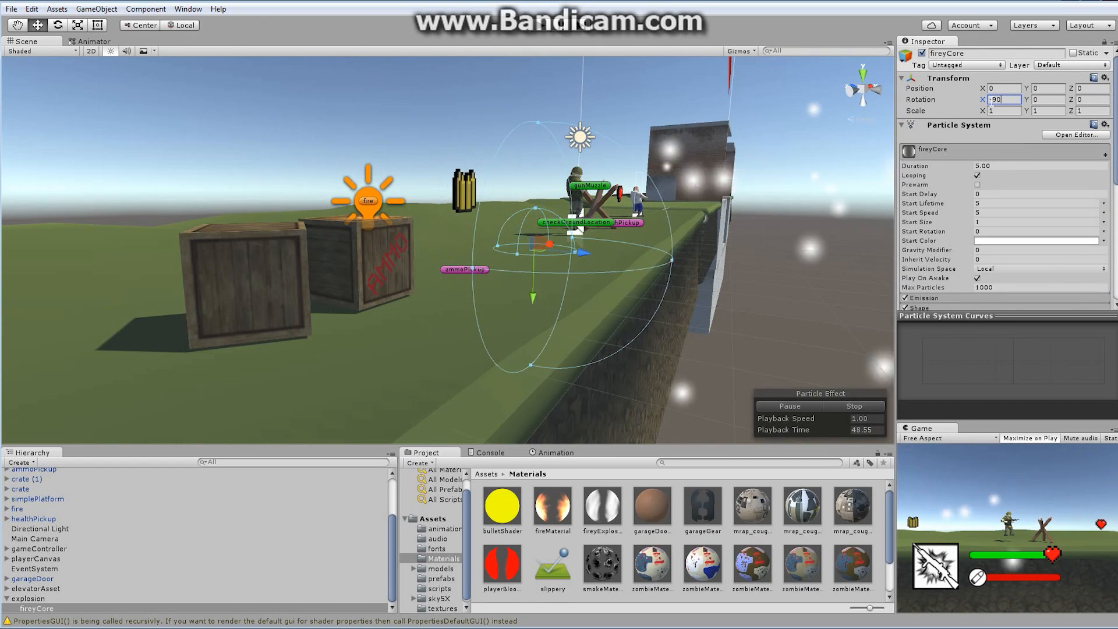
type("0")
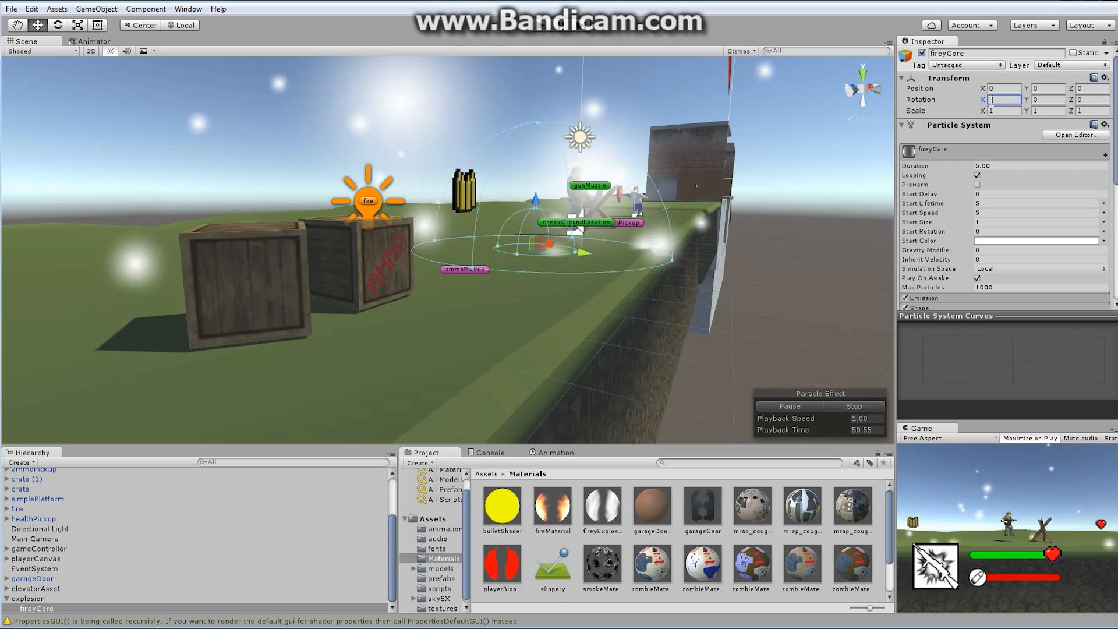
left_click_drag(510, 119, 420, 145, "alt")
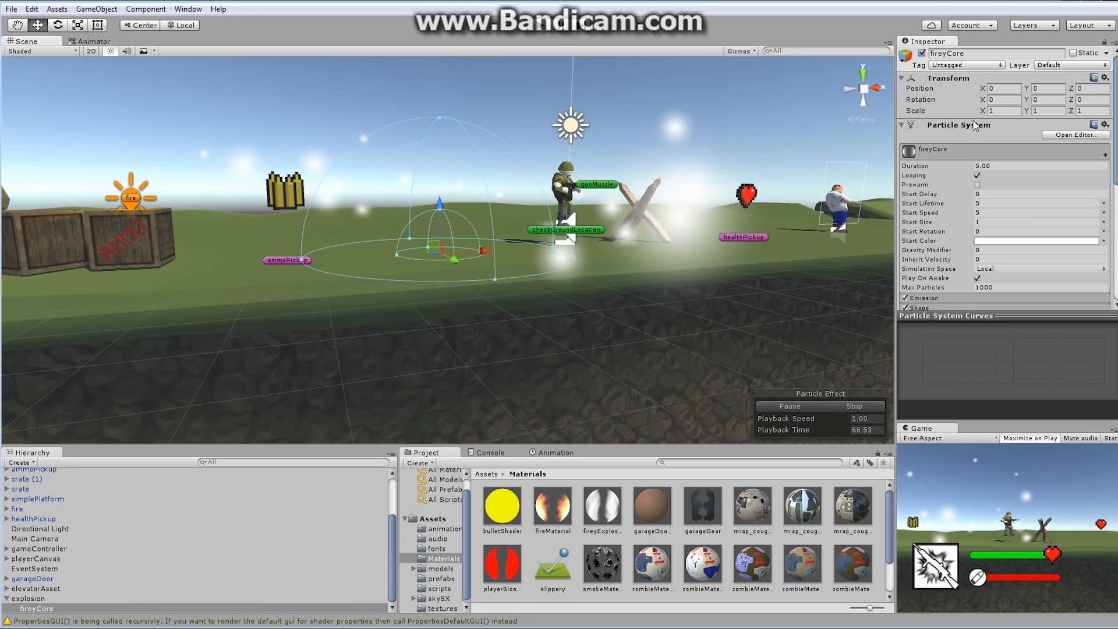
Assign fireMaterial as the Renderer material of fireyCore and return to its main particle settings.
scroll(1004, 175, "down", 5)
scroll(1004, 174, "down", 3)
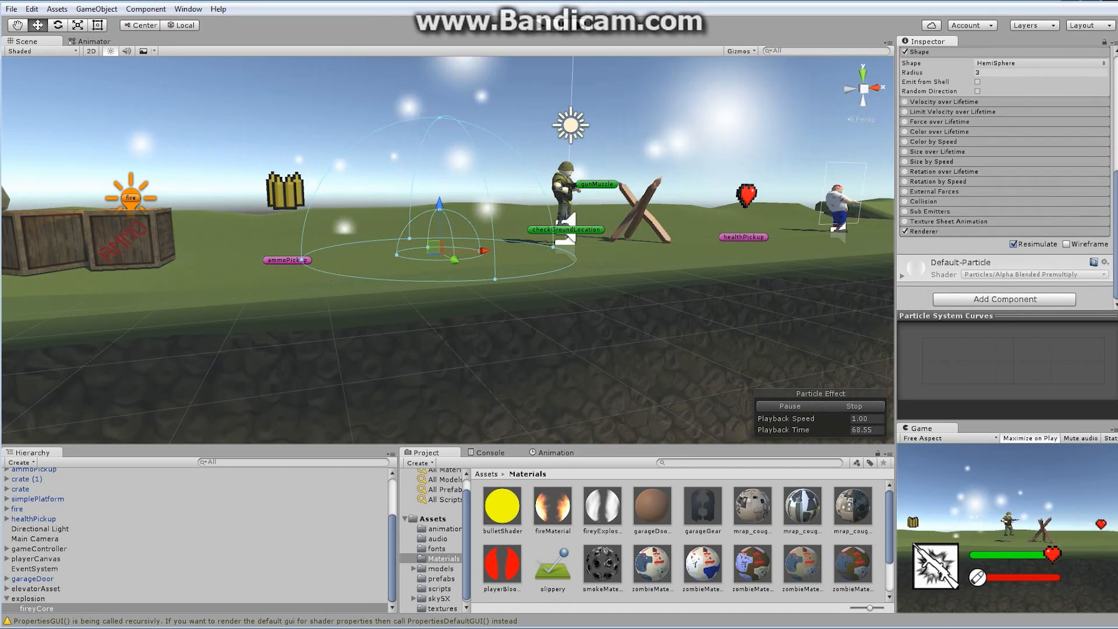
left_click(949, 232)
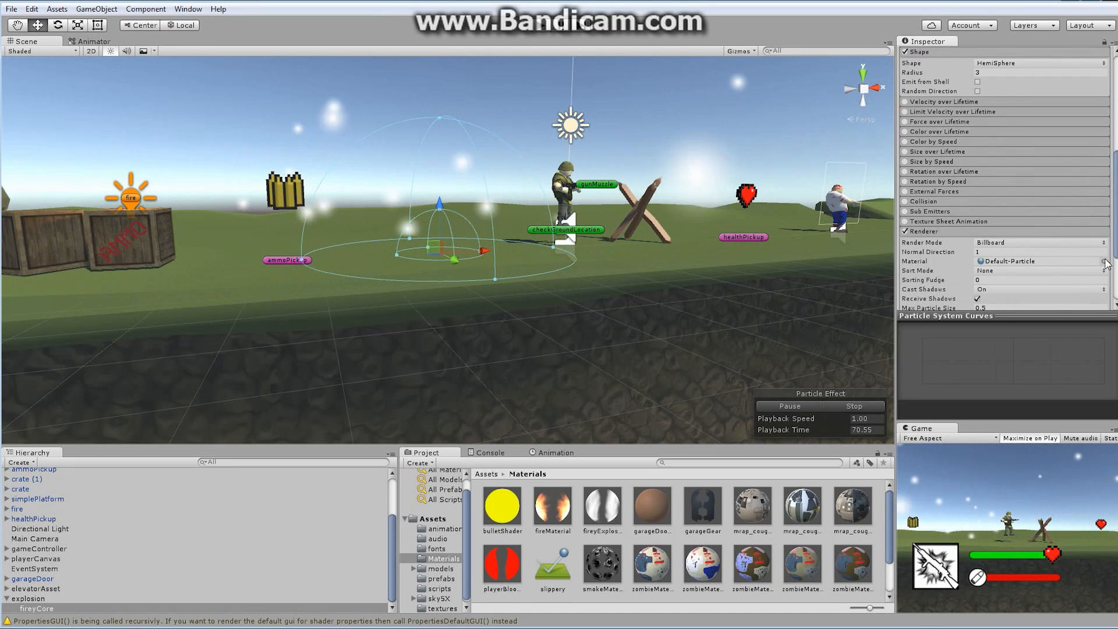
left_click(1103, 261)
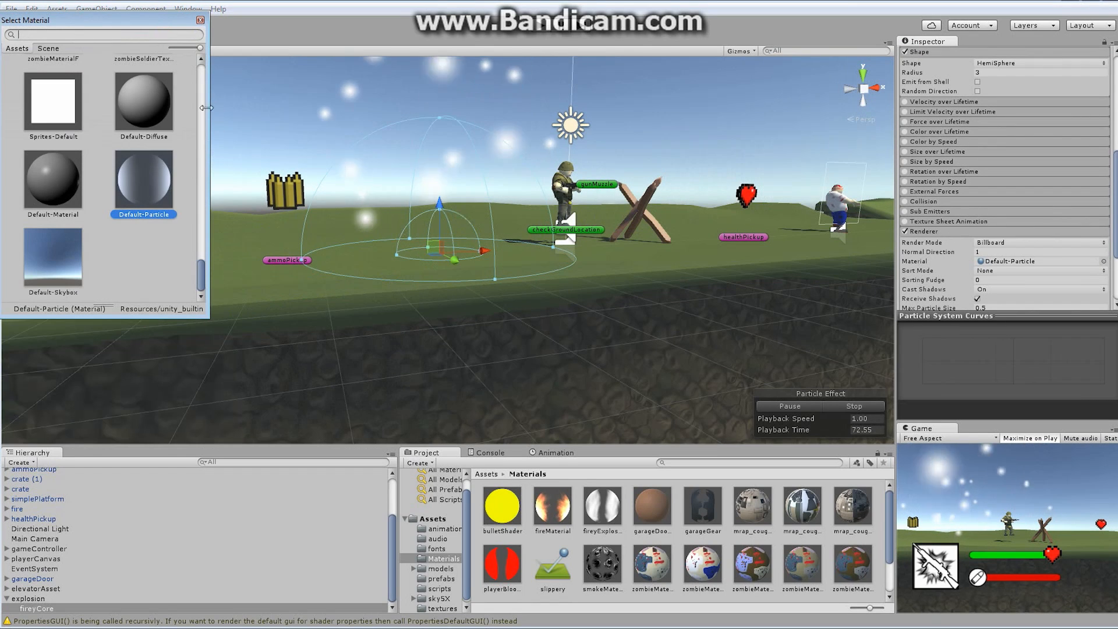
left_click_drag(202, 267, 211, 85)
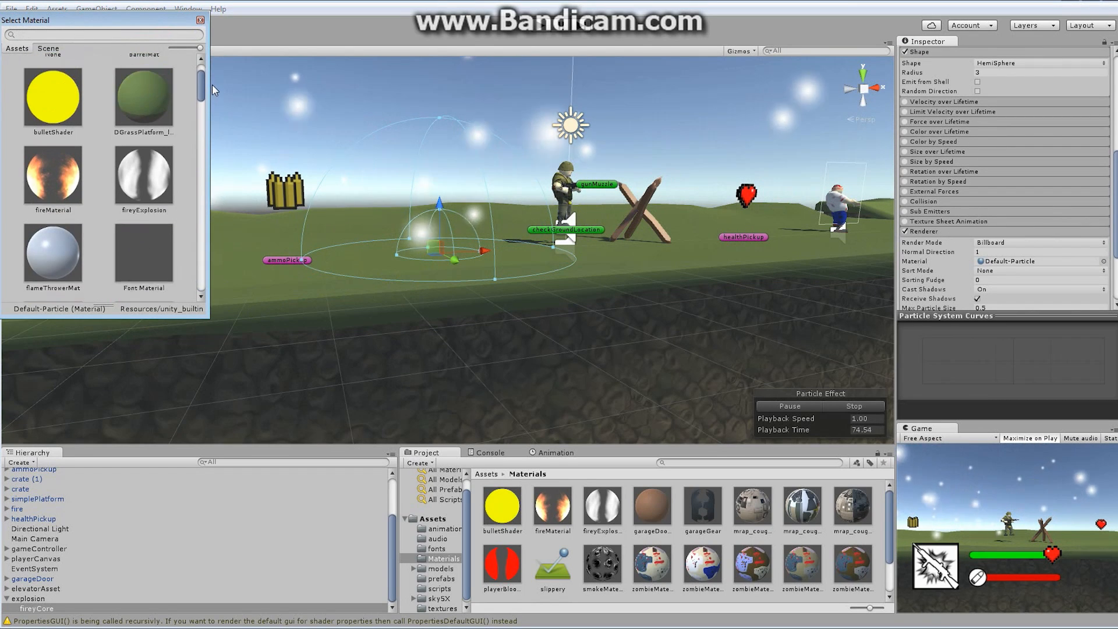
left_click(53, 198)
double_click(53, 197)
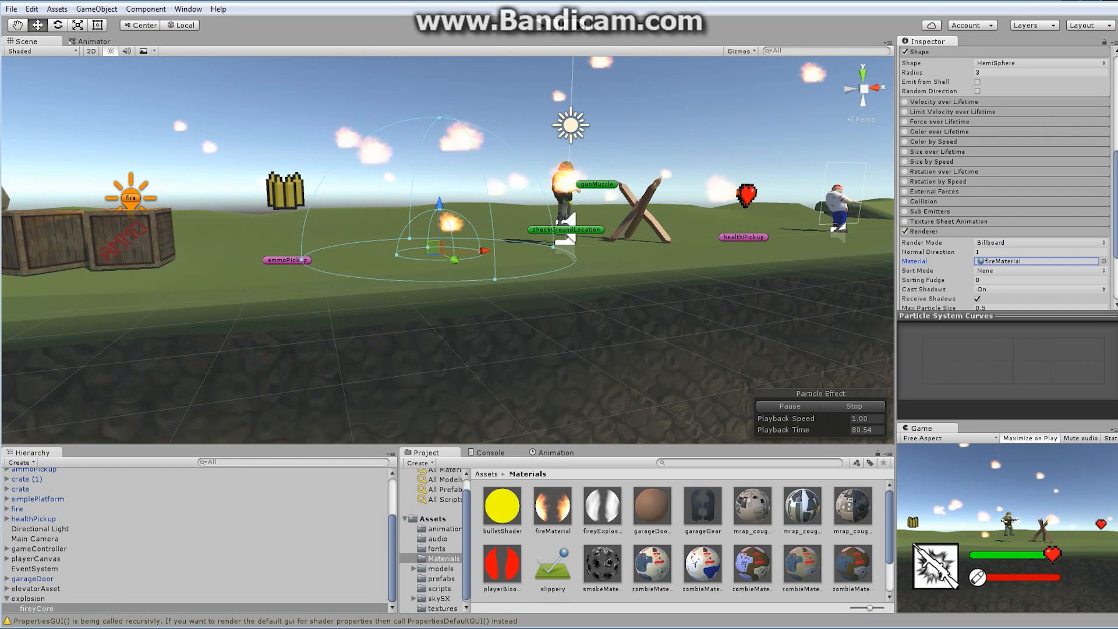
left_click_drag(1114, 159, 1113, 68)
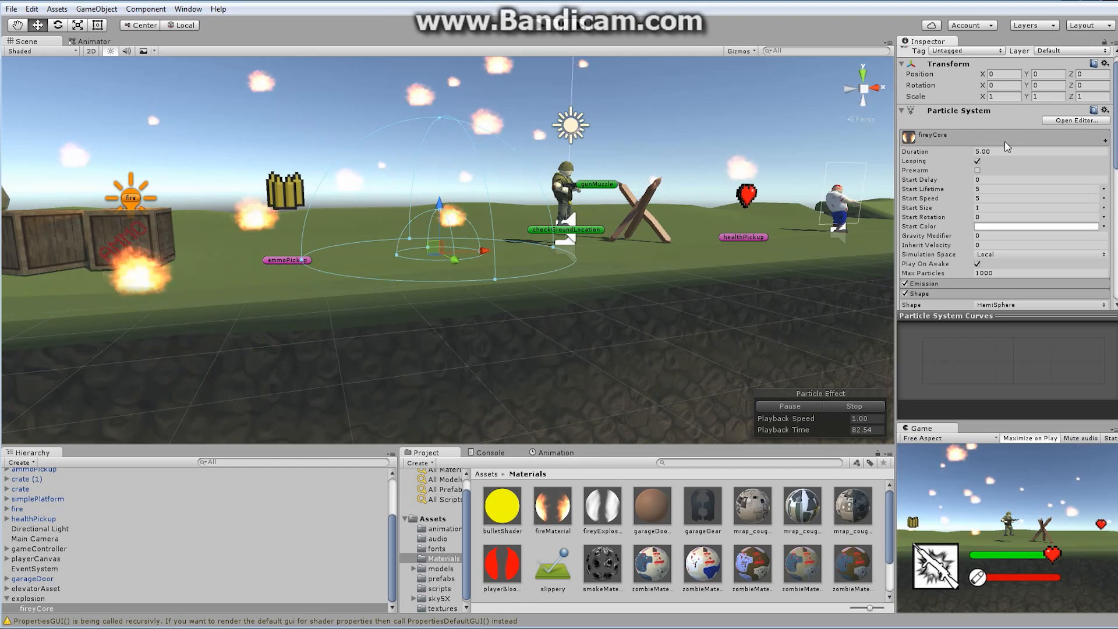
Set fireyCore's duration and start lifetime to 0.5, start speed to 200, start size to 10 and max particles to 10.
left_click(1010, 150)
type(".5")
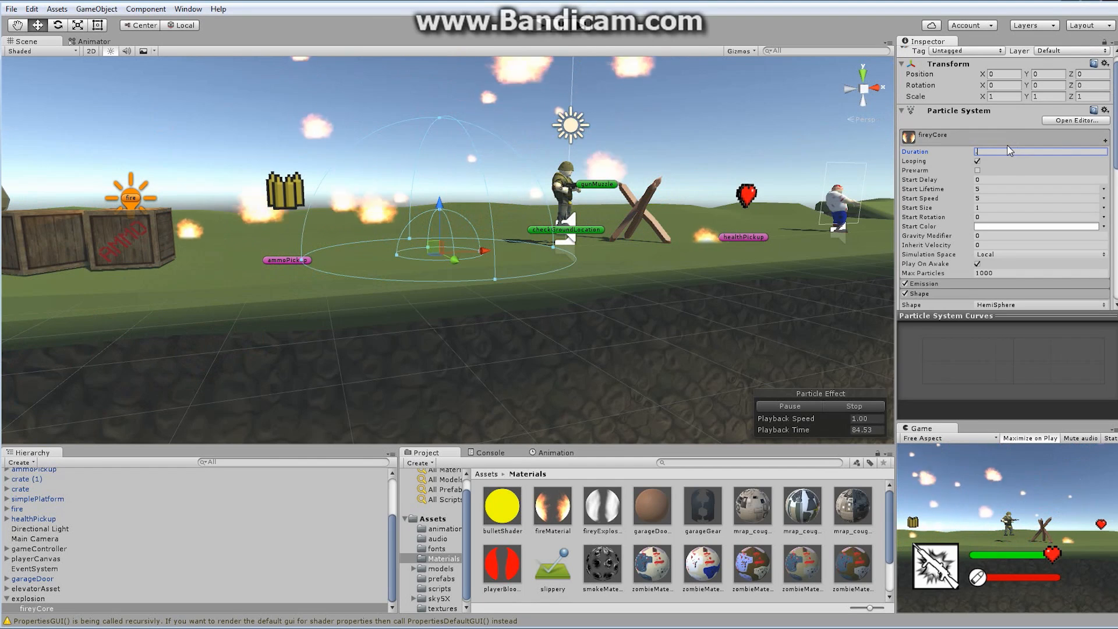
left_click(989, 188)
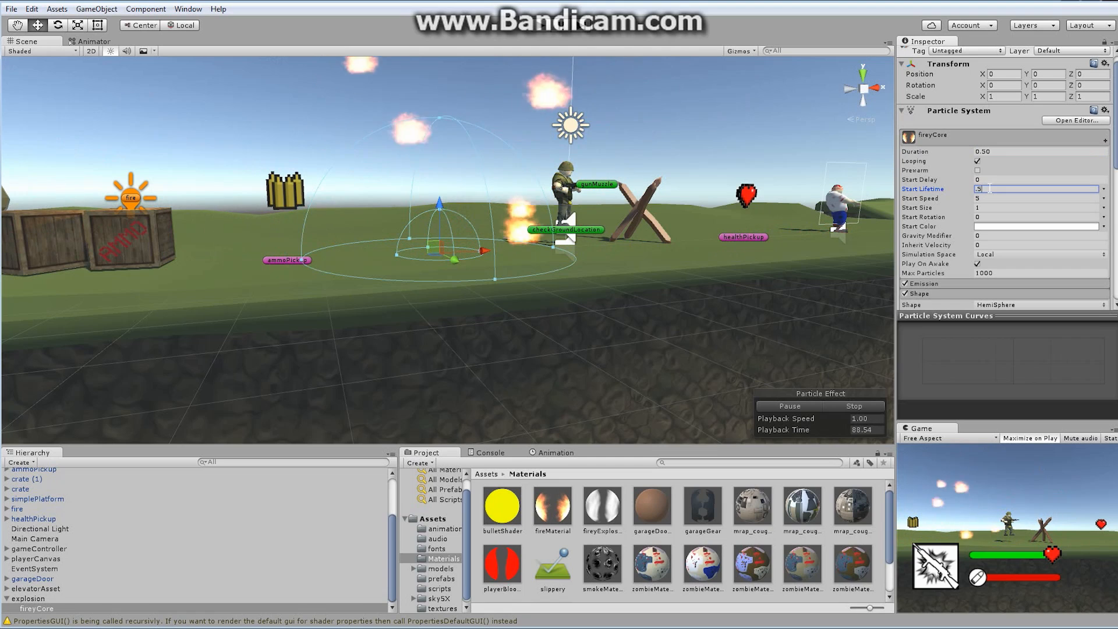
type(".5")
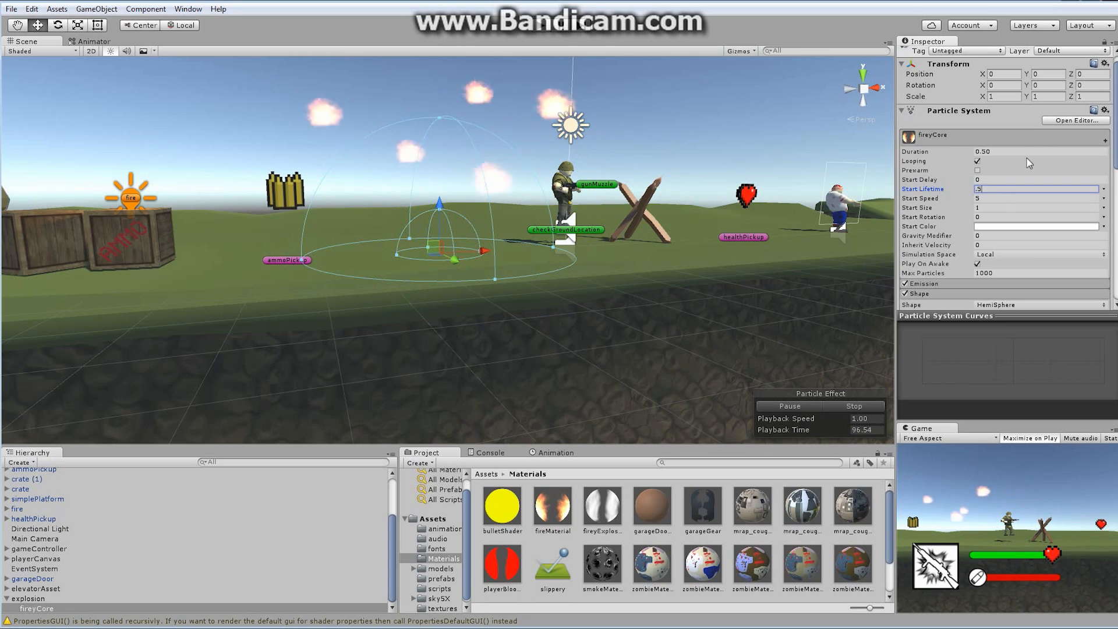
left_click(985, 199)
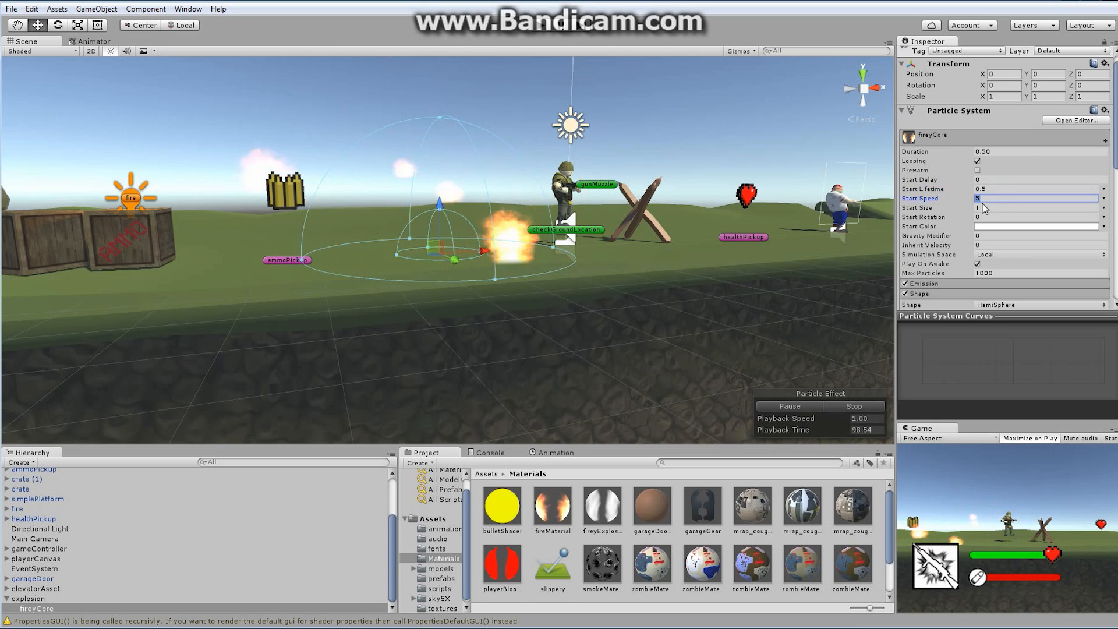
type("200")
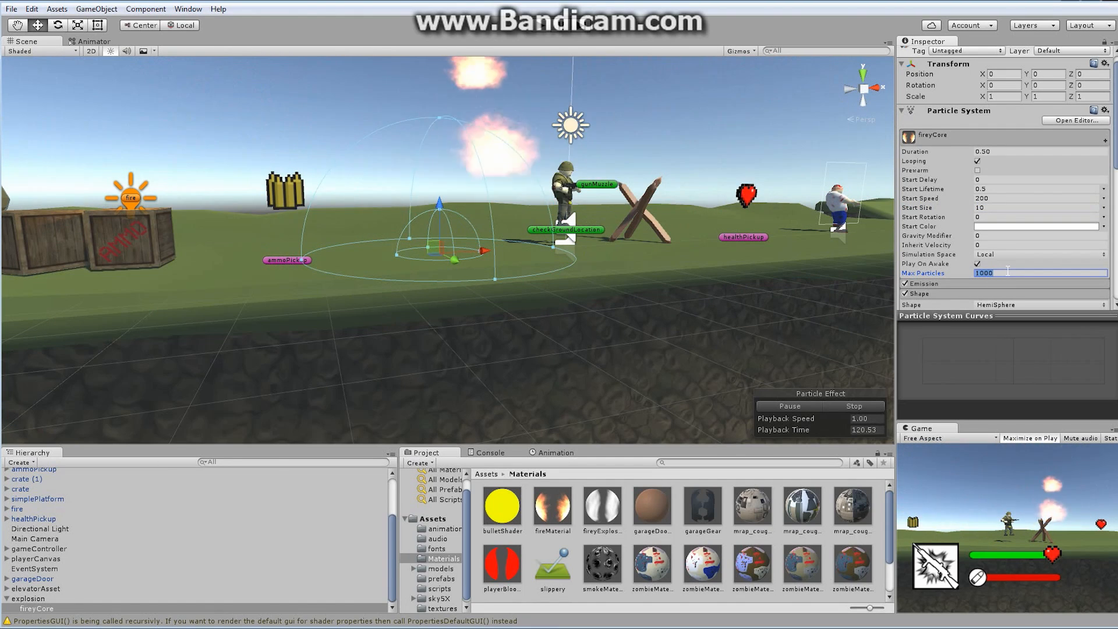
type("10")
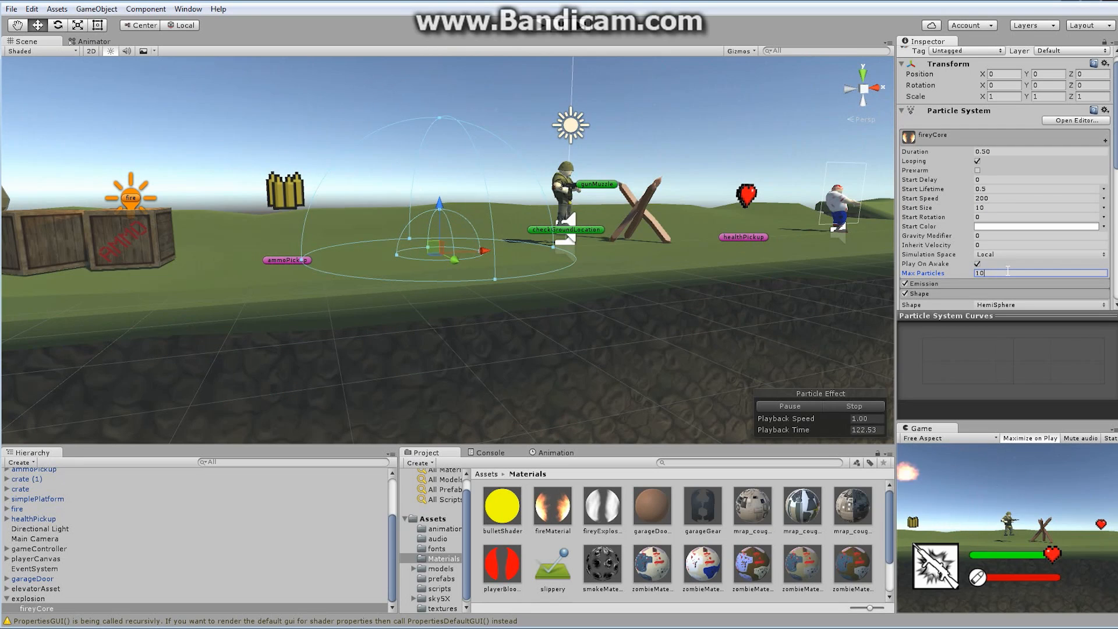
Set fireyCore's emission rate to 100 and enable Limit Velocity over Lifetime with speed 1 and dampen 1.
scroll(951, 215, "down", 3)
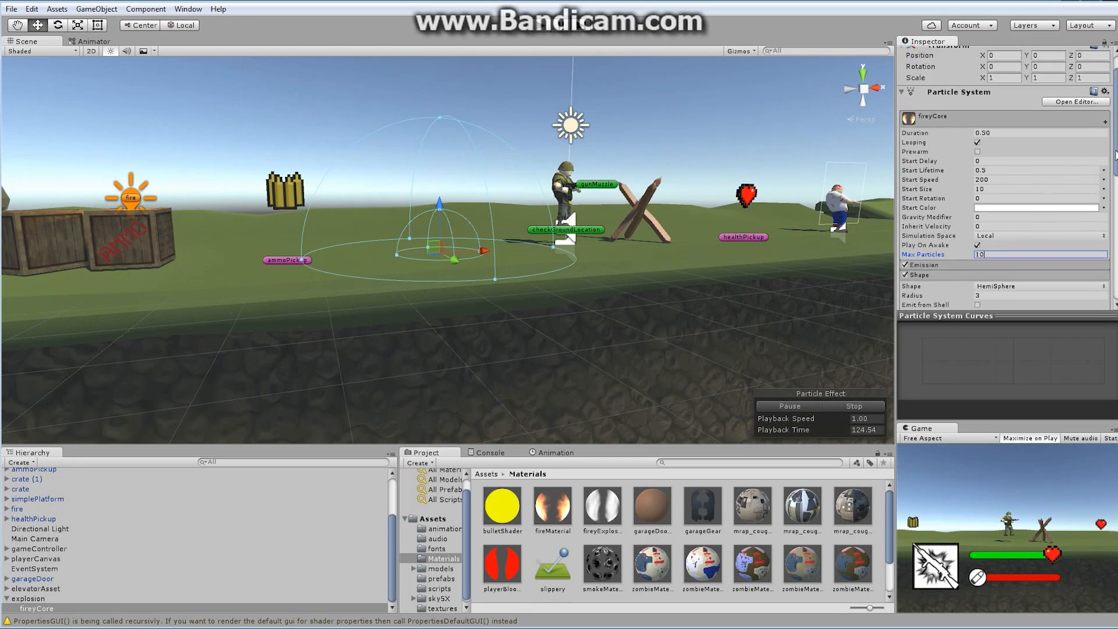
left_click(945, 209)
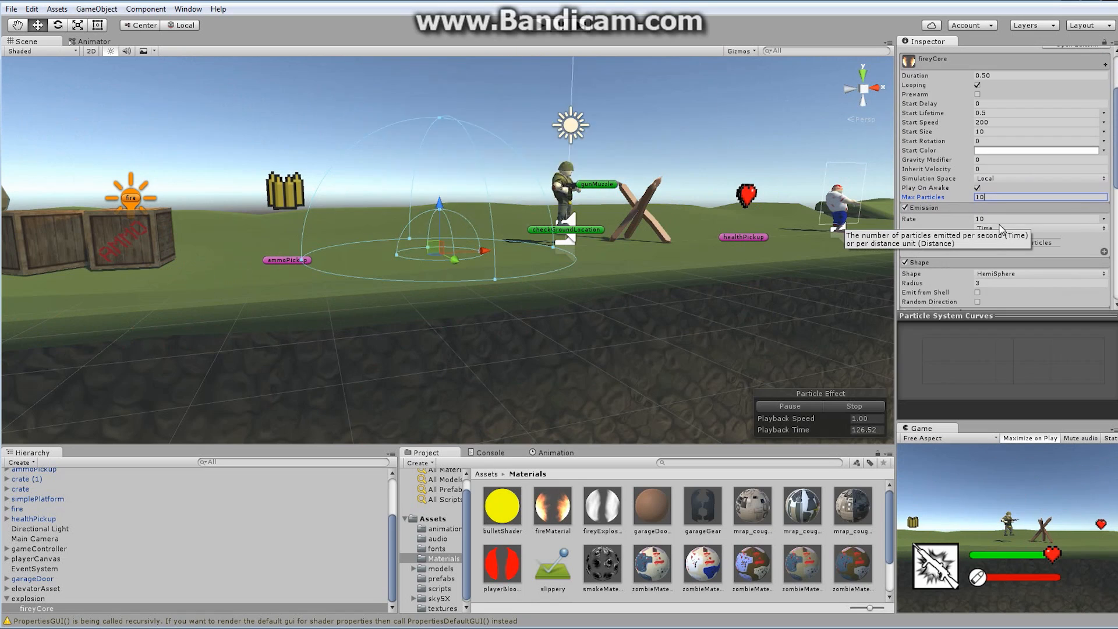
left_click(995, 219)
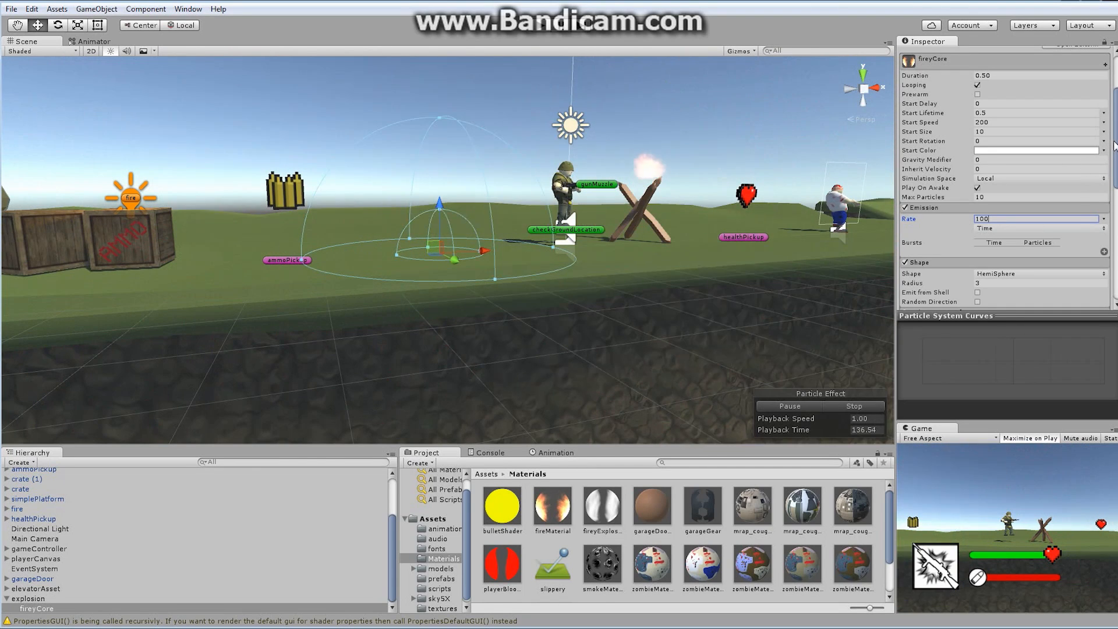
scroll(995, 220, "down", 2)
scroll(950, 204, "down", 5)
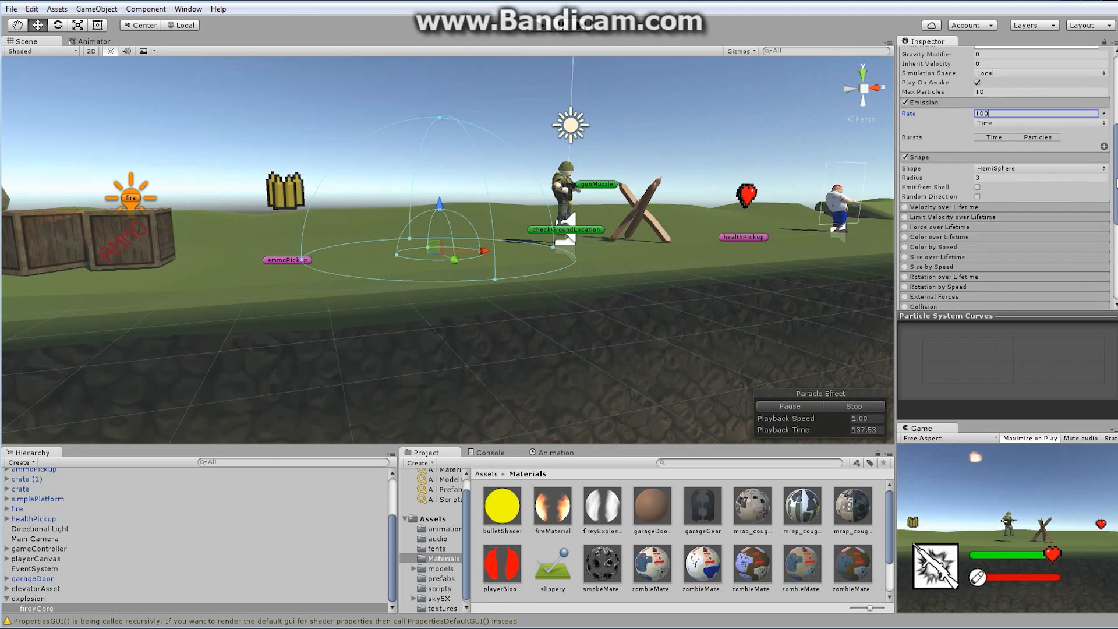
left_click(906, 213)
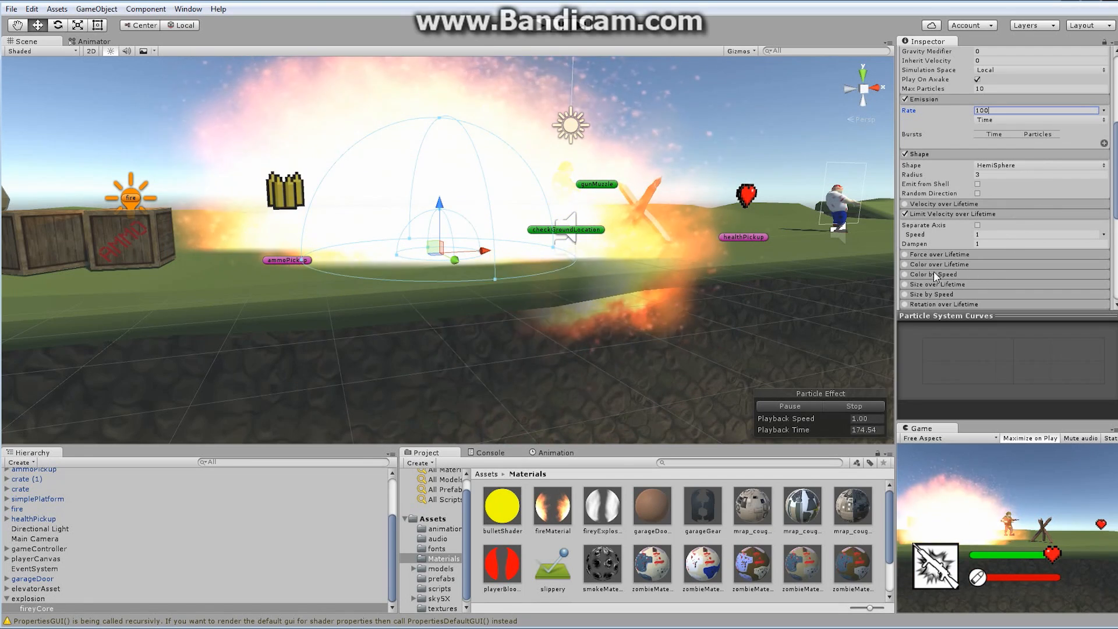
Enable Color over Lifetime on fireyCore and fade its gradient to alpha 0 at the 100% location.
left_click(905, 264)
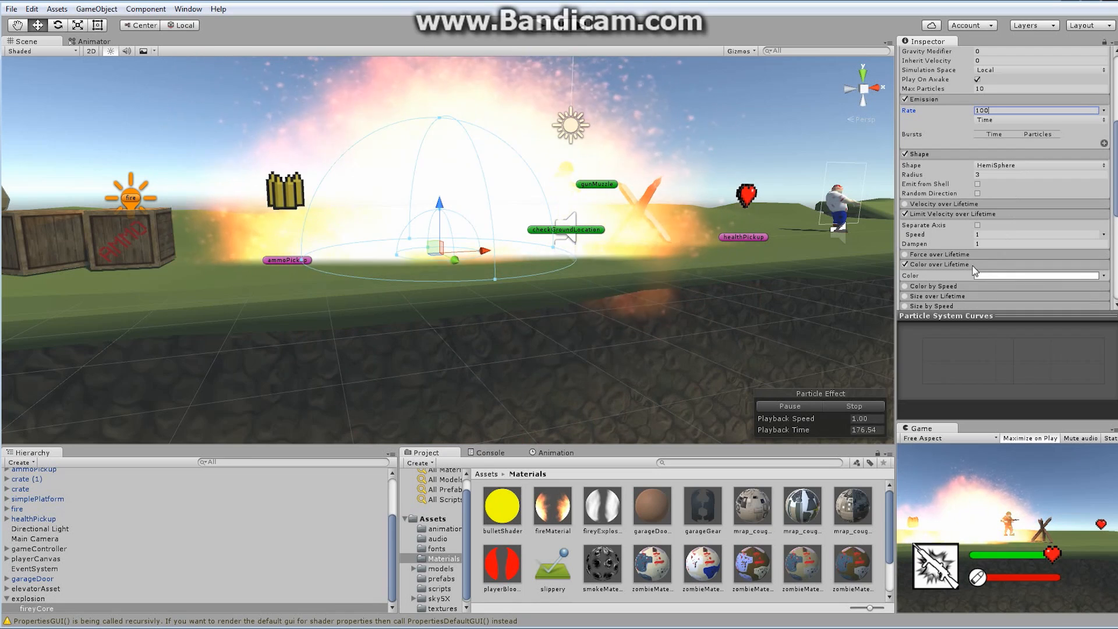
left_click(1053, 276)
left_click(256, 86)
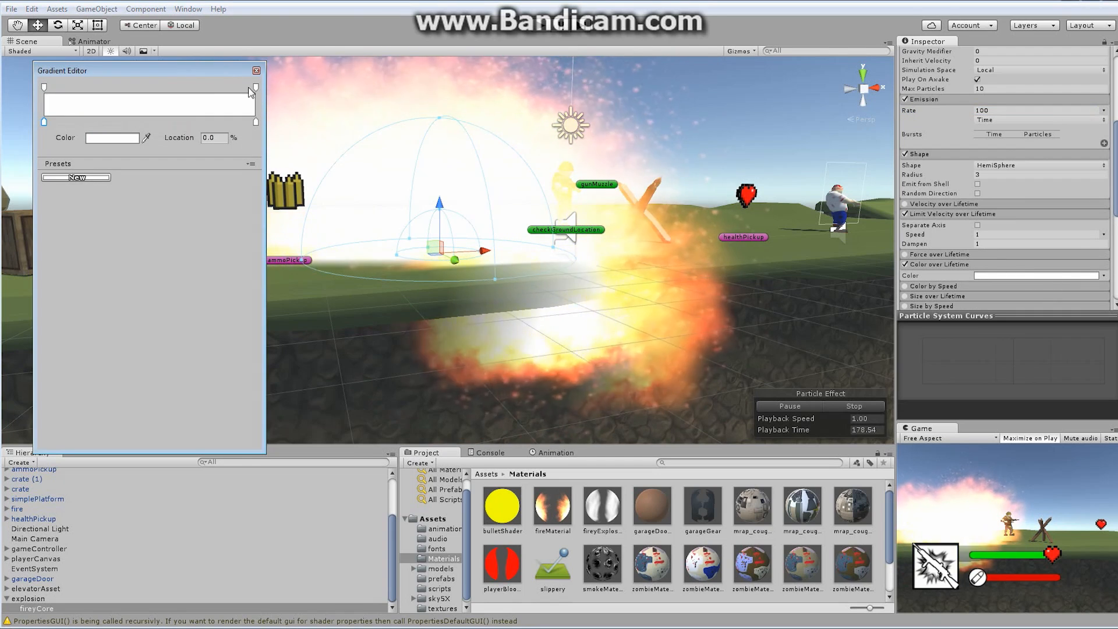
left_click_drag(126, 138, 87, 138)
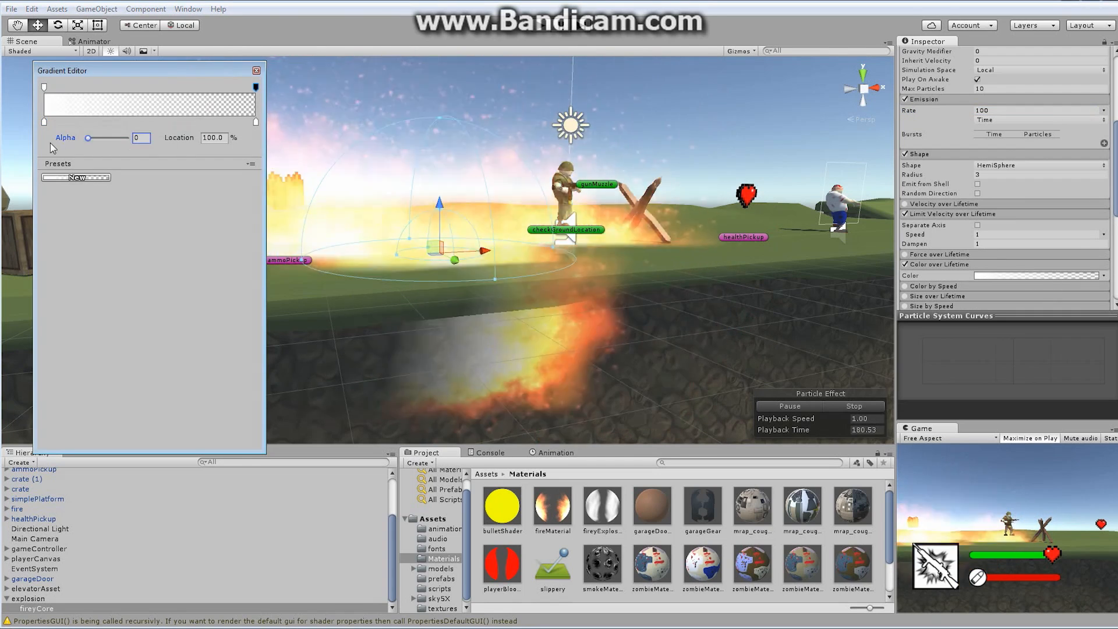
left_click(256, 70)
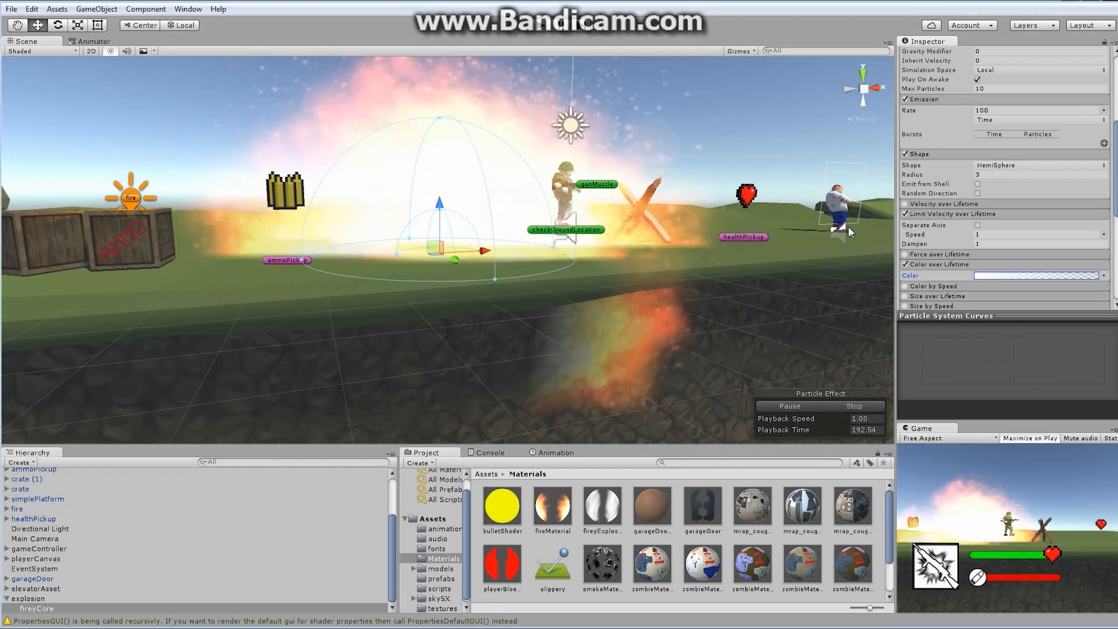
Enable Size over Lifetime on fireyCore and apply the preset curve that falls gradually, then steeply, from 1 to 0.
left_click(906, 297)
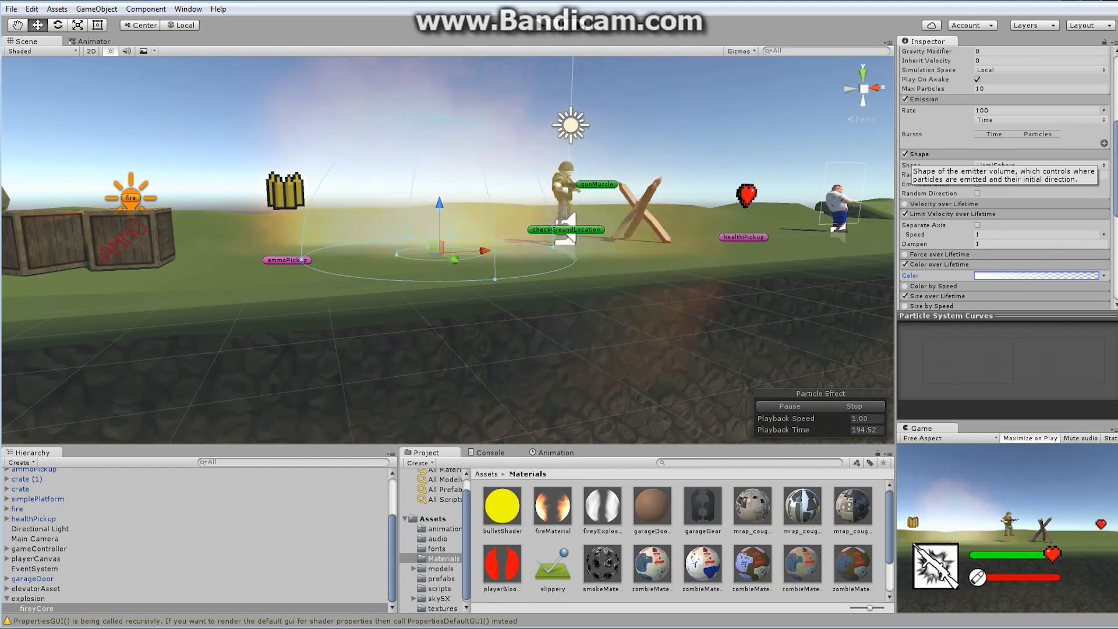
scroll(972, 227, "down", 3)
left_click(974, 222)
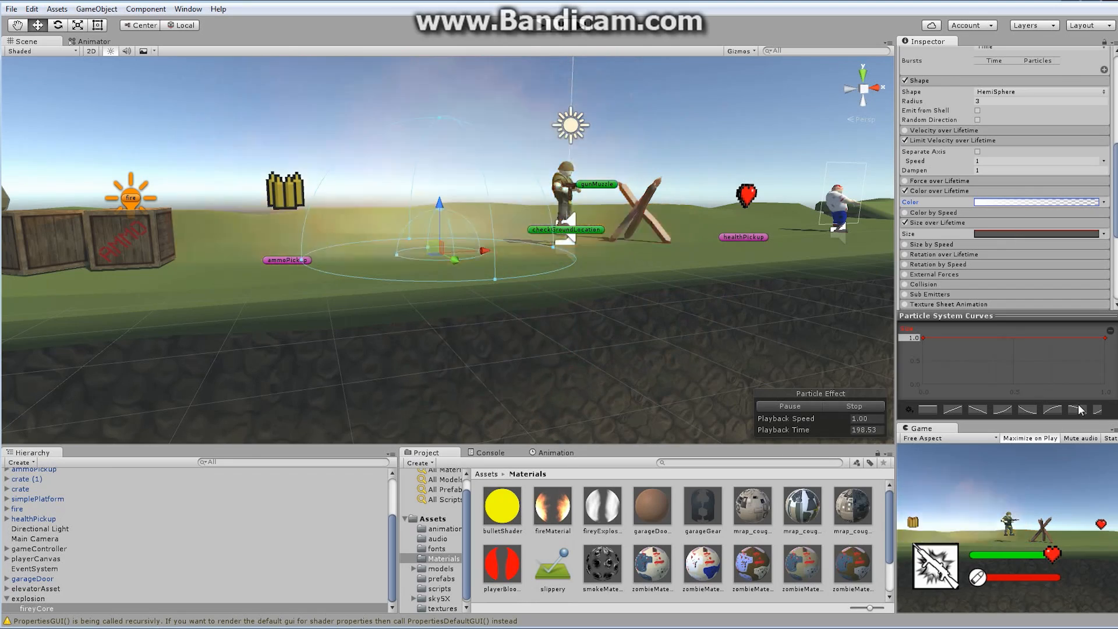
left_click(1077, 408)
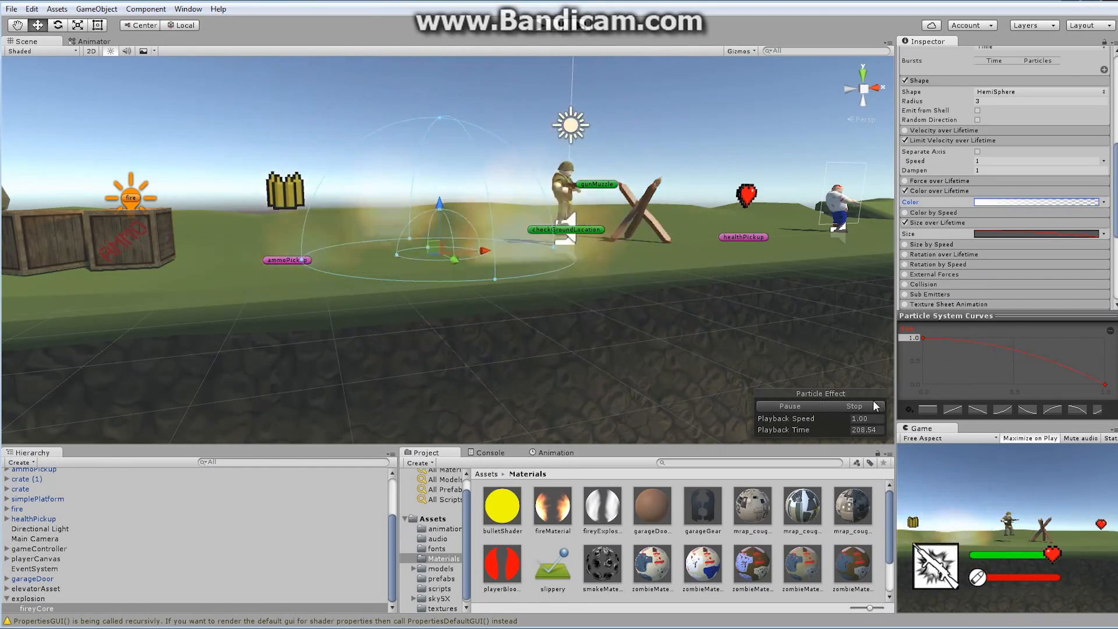
Replay the parent explosion's simulation several times to examine how the smoke and fireyCore burst look together.
scroll(1113, 160, "up", 5)
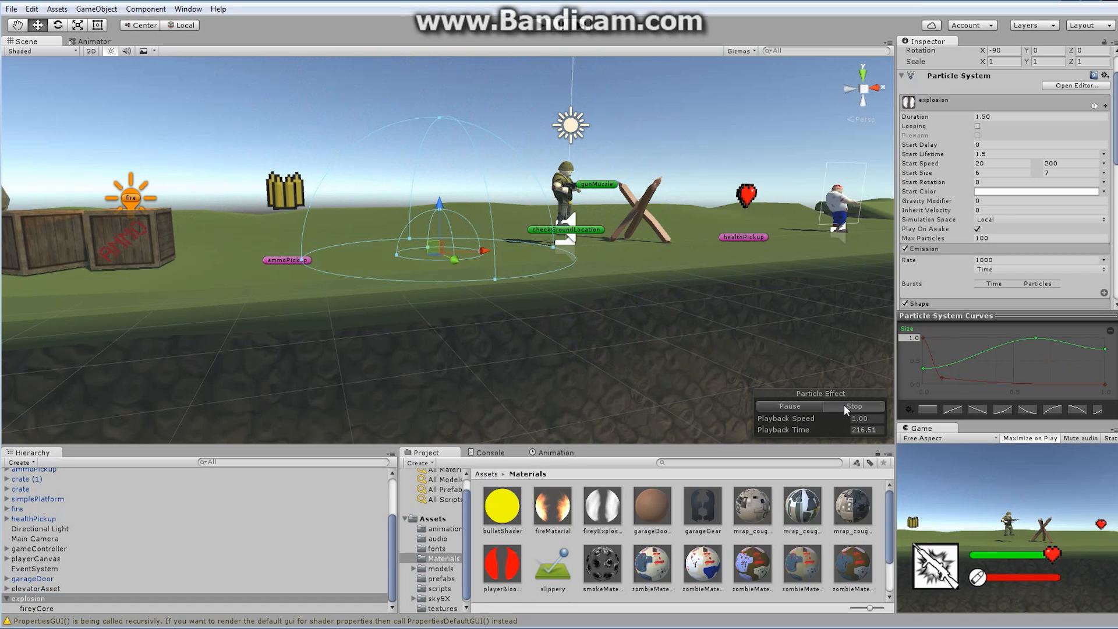
left_click(793, 406)
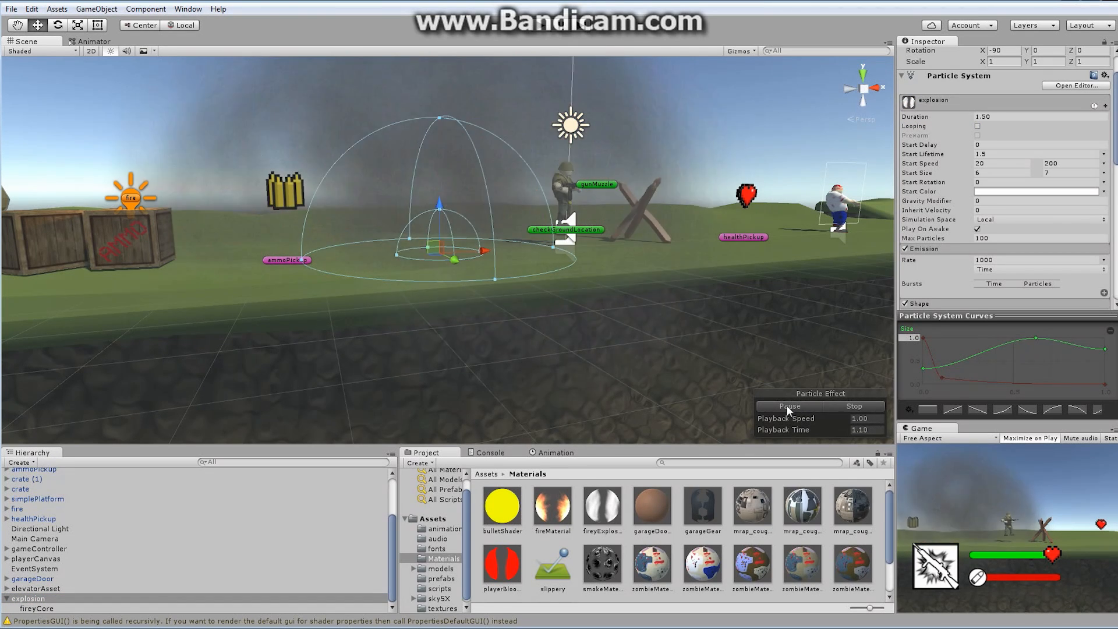
left_click(859, 406)
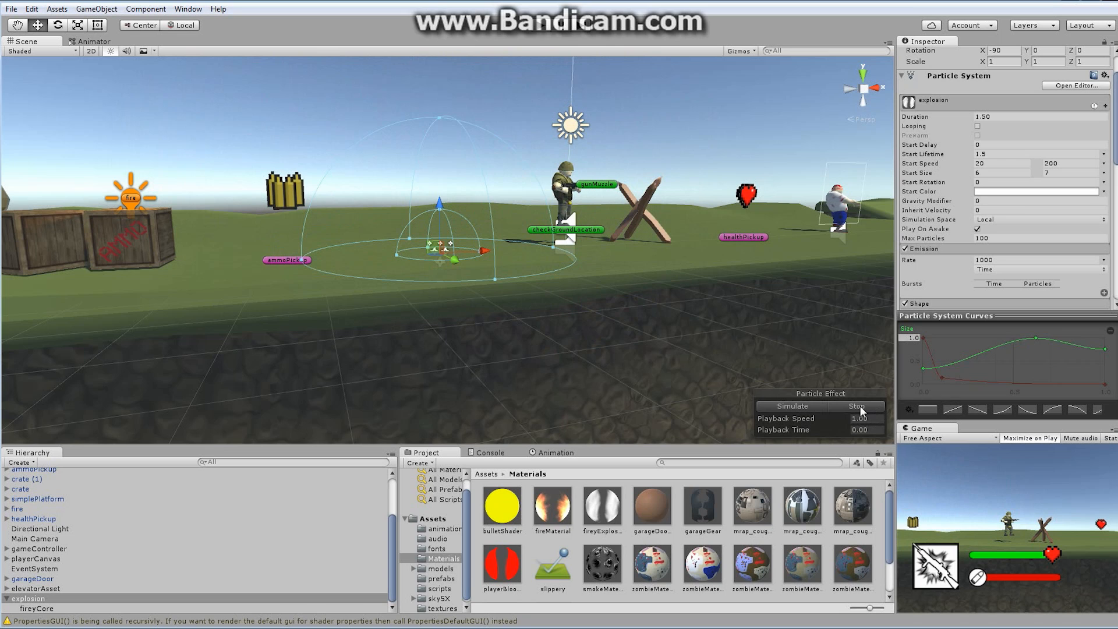
left_click(803, 406)
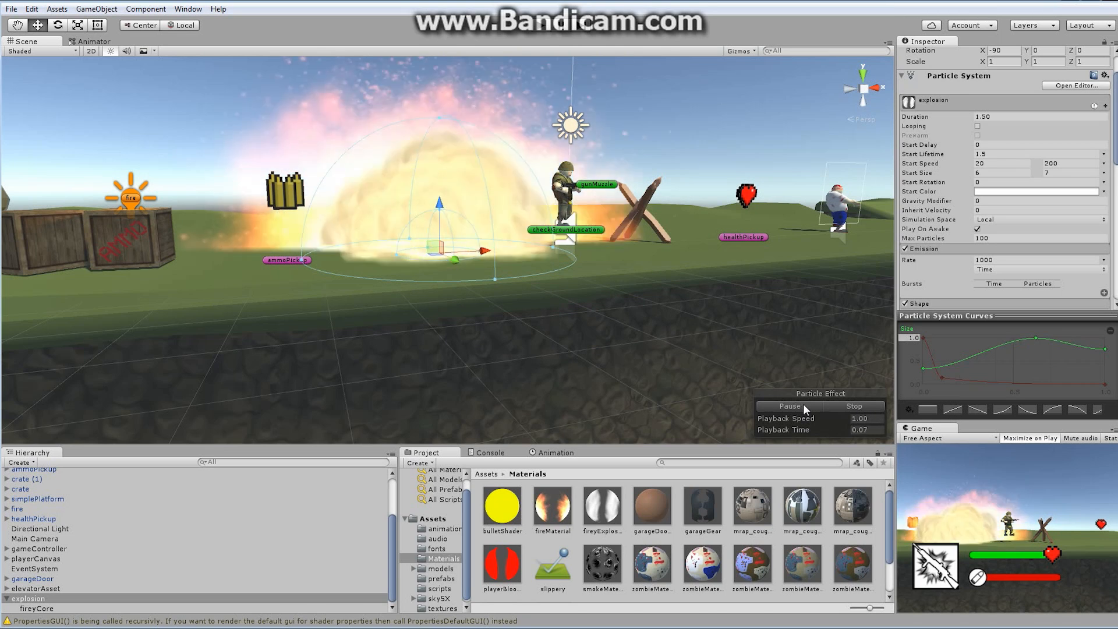
left_click(854, 407)
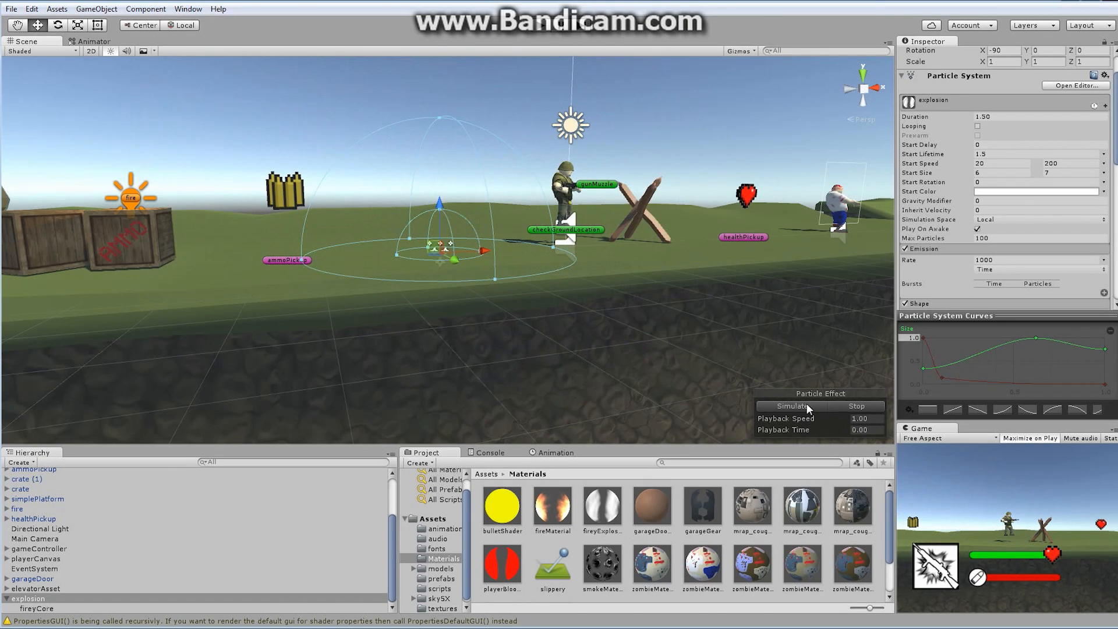
left_click(801, 405)
left_click(806, 406)
left_click(795, 406)
Create a new particle system in the scene and name it debris.
left_click(20, 461)
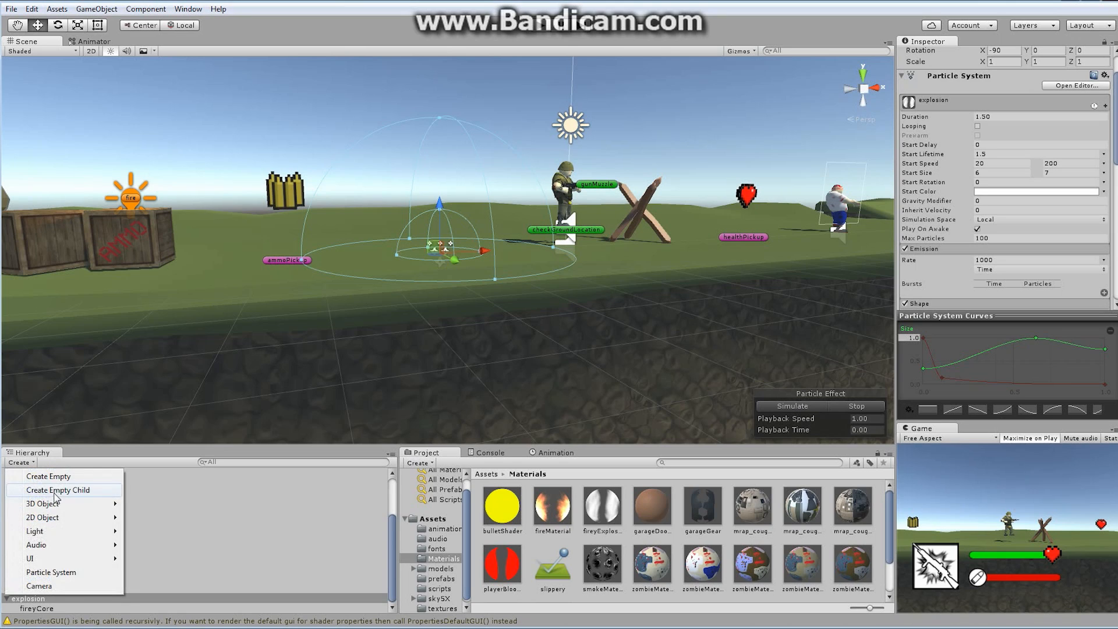
left_click(48, 573)
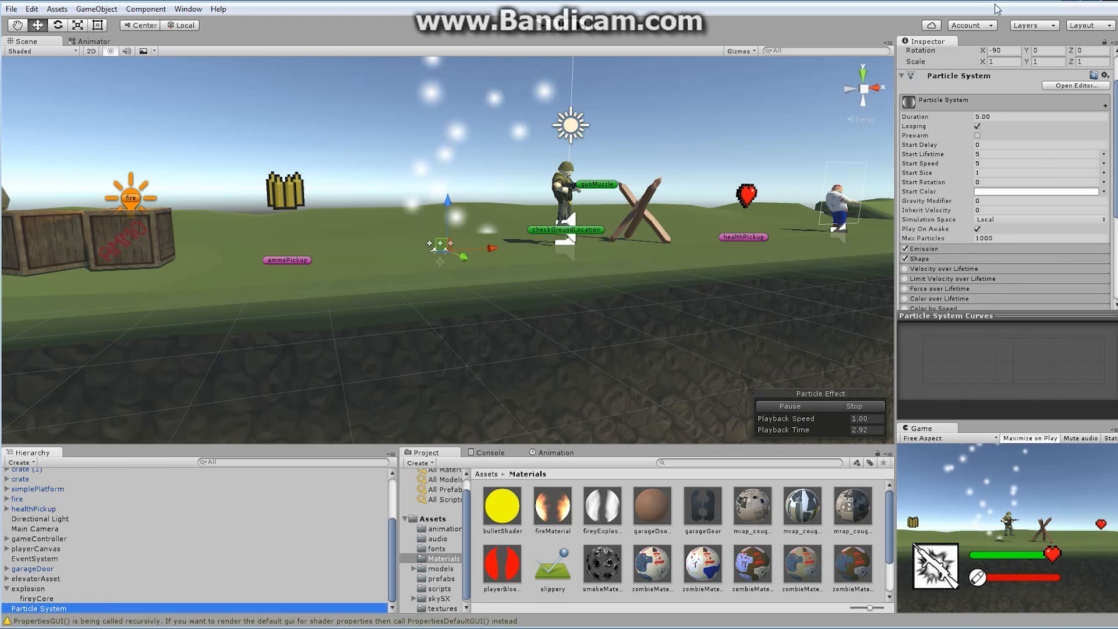
scroll(1001, 70, "up", 3)
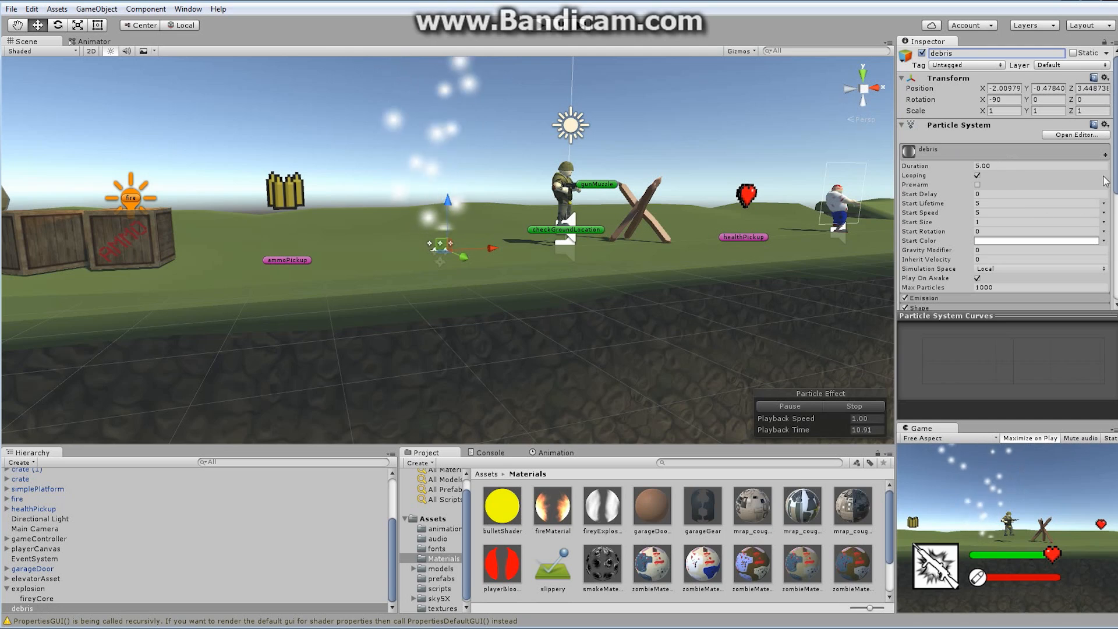
Change the debris emitter shape to HemiSphere with a radius of 3.5.
scroll(1066, 224, "down", 3)
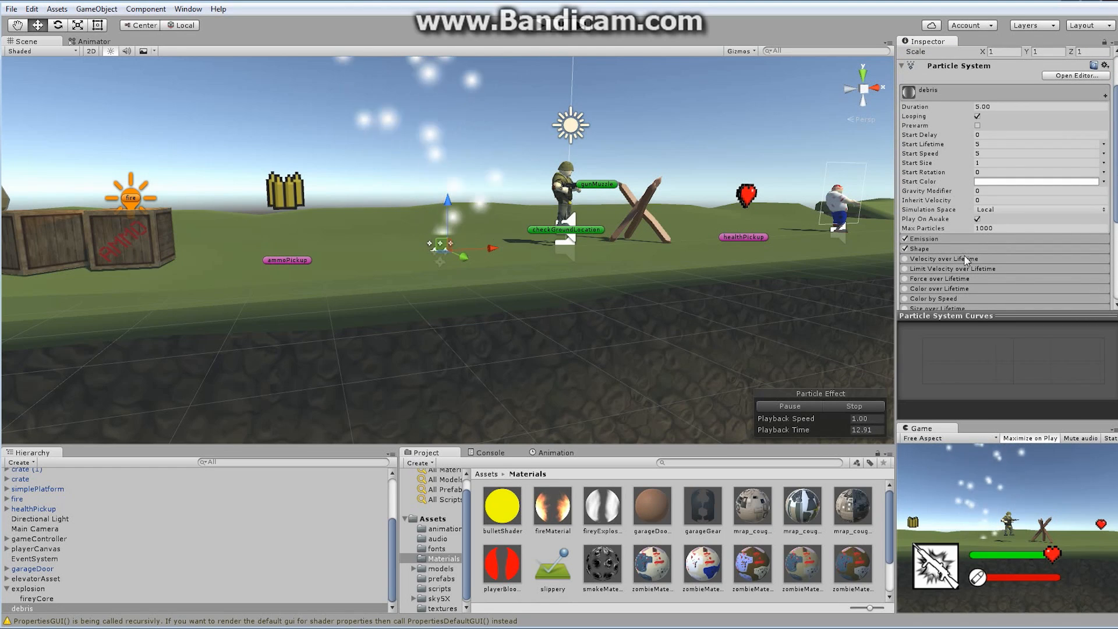
left_click(949, 248)
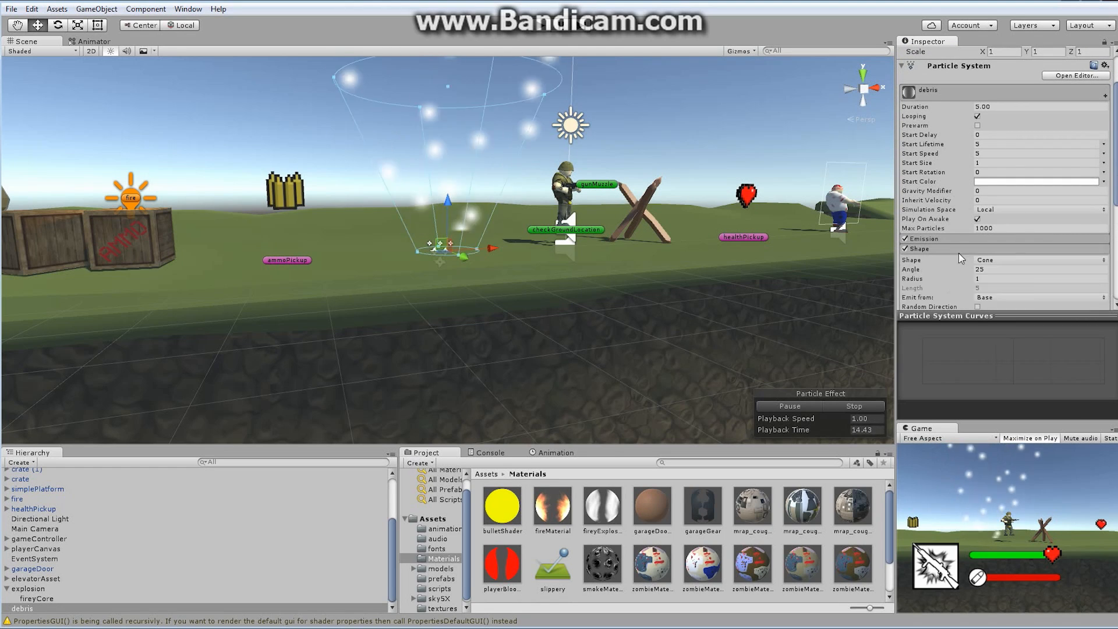
left_click(1001, 260)
left_click(1015, 286)
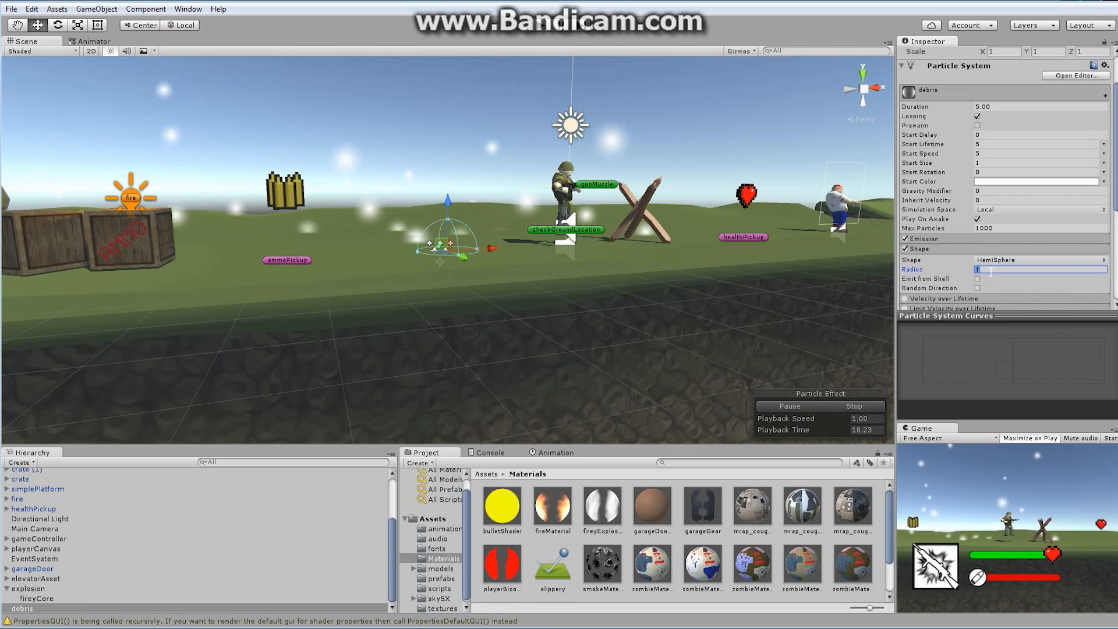
type("4")
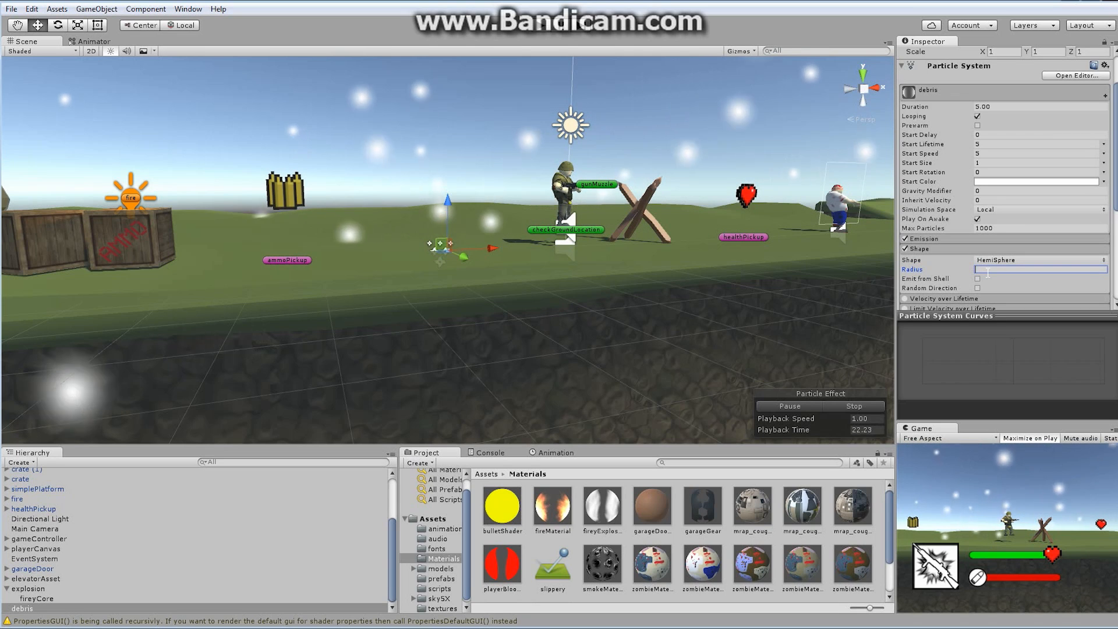
type("3.5")
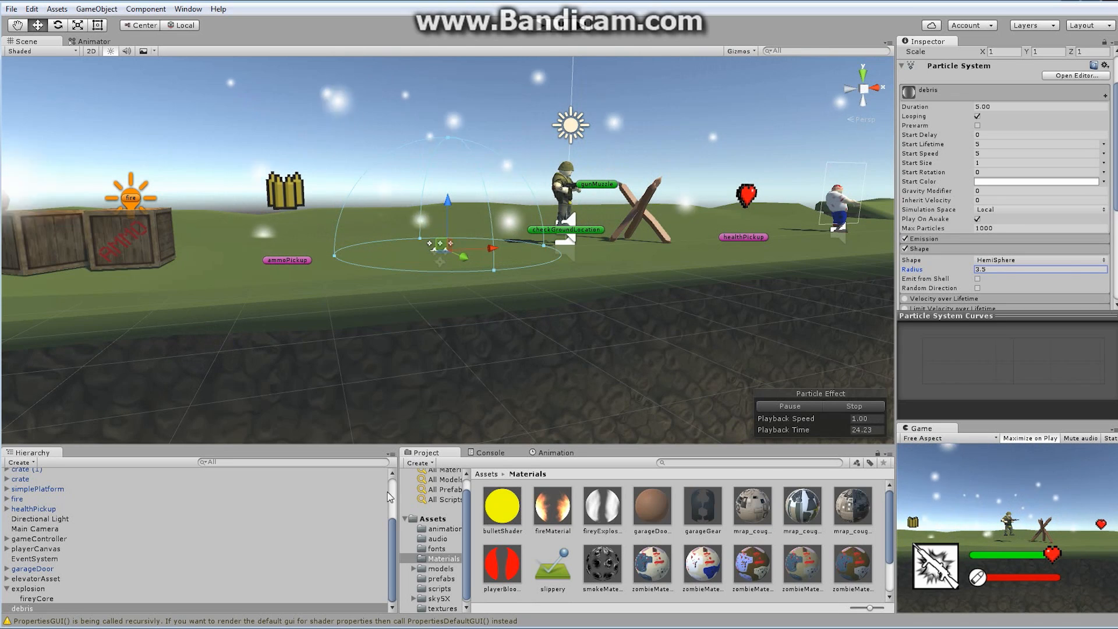
Parent debris to explosion and set its X, Y and Z position to 0.
left_click_drag(27, 607, 35, 589)
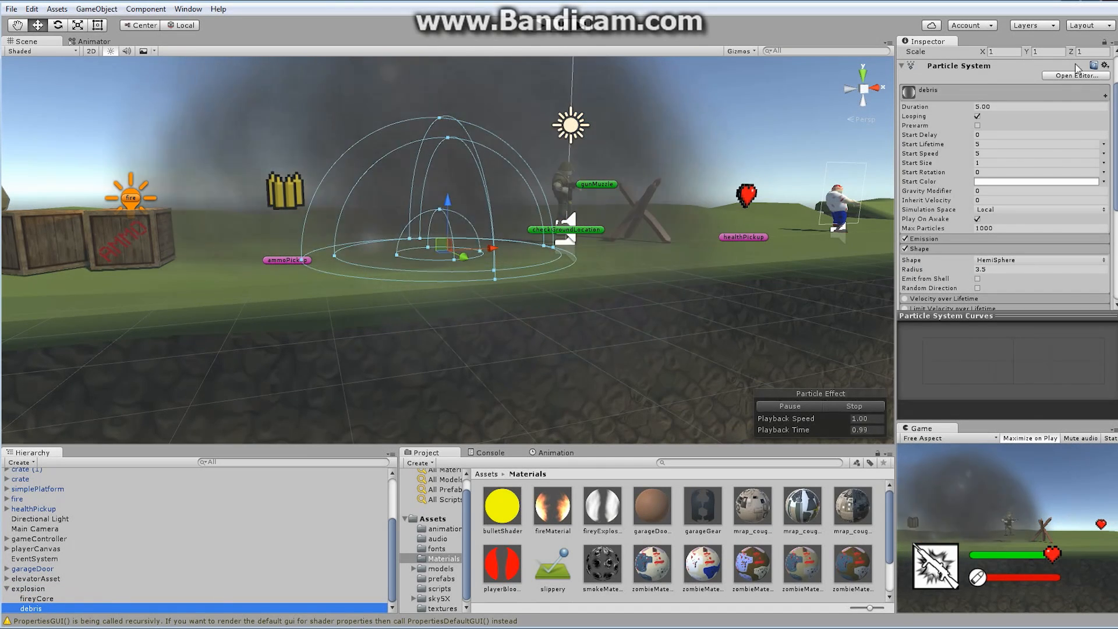
left_click(998, 271)
scroll(1004, 175, "up", 3)
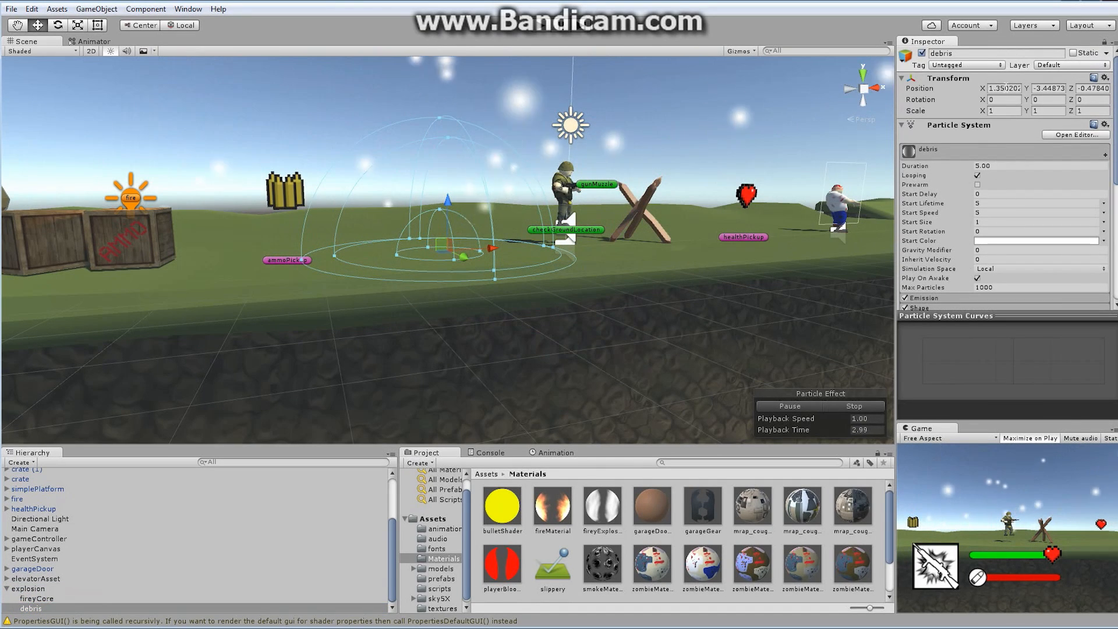
type("0")
left_click(1049, 89)
type("0")
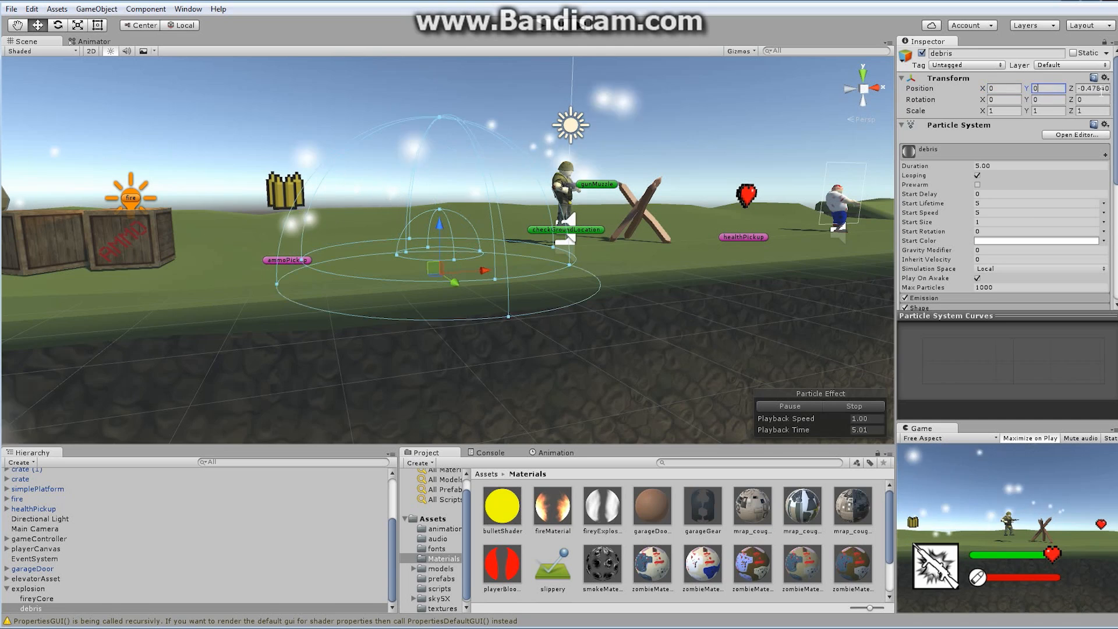
left_click(1092, 91)
type("0")
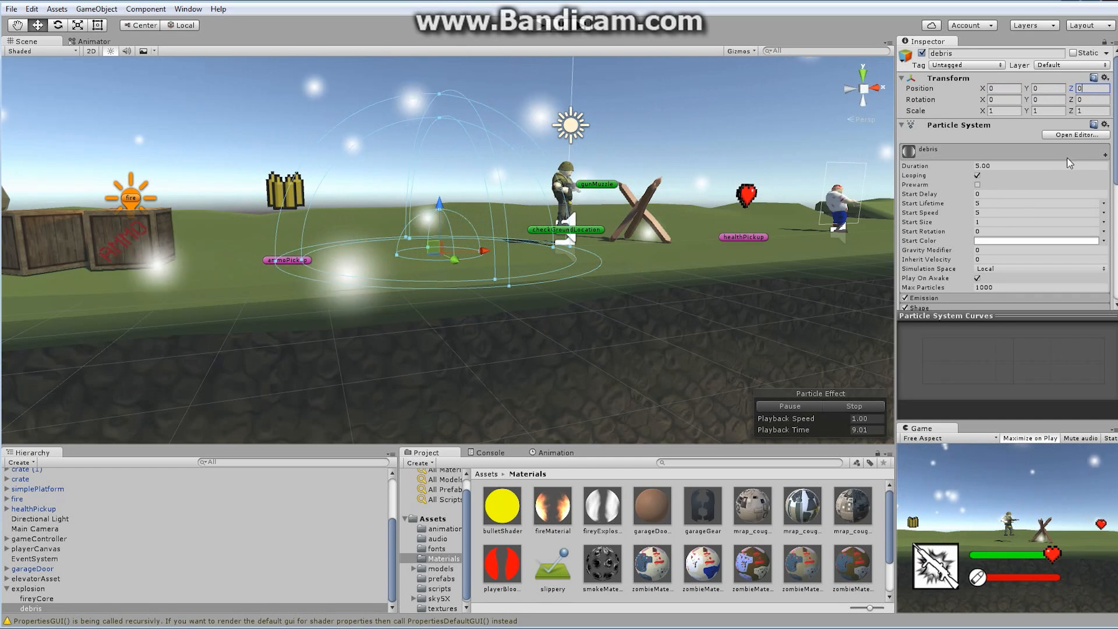
Make the debris particles emit from the shell of the hemisphere and set the system's duration to 1.
scroll(1020, 210, "down", 5)
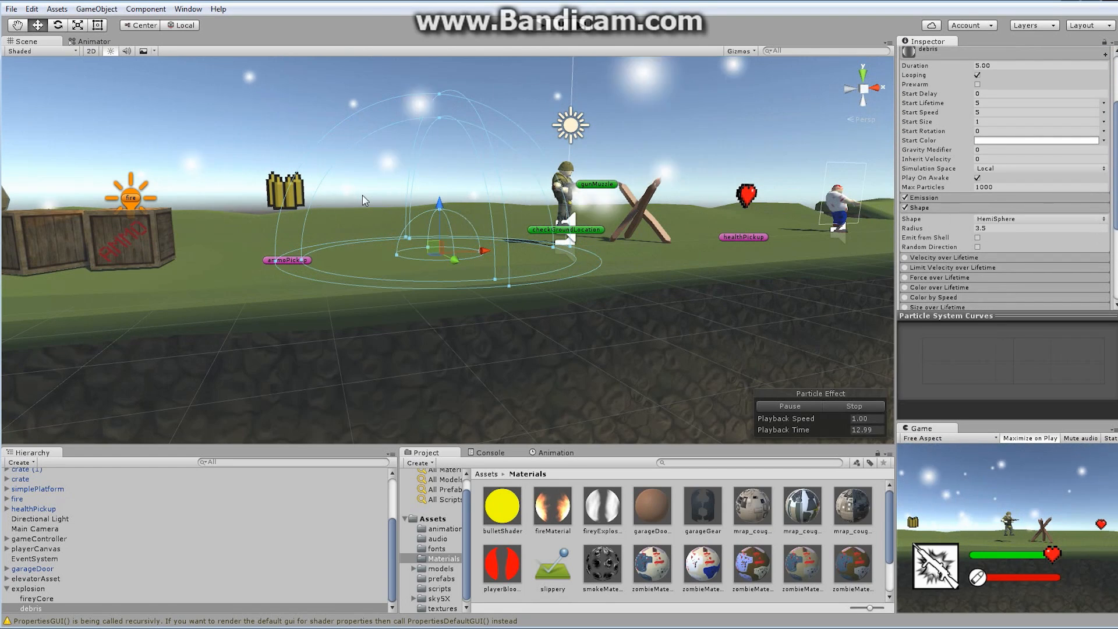
left_click(977, 237)
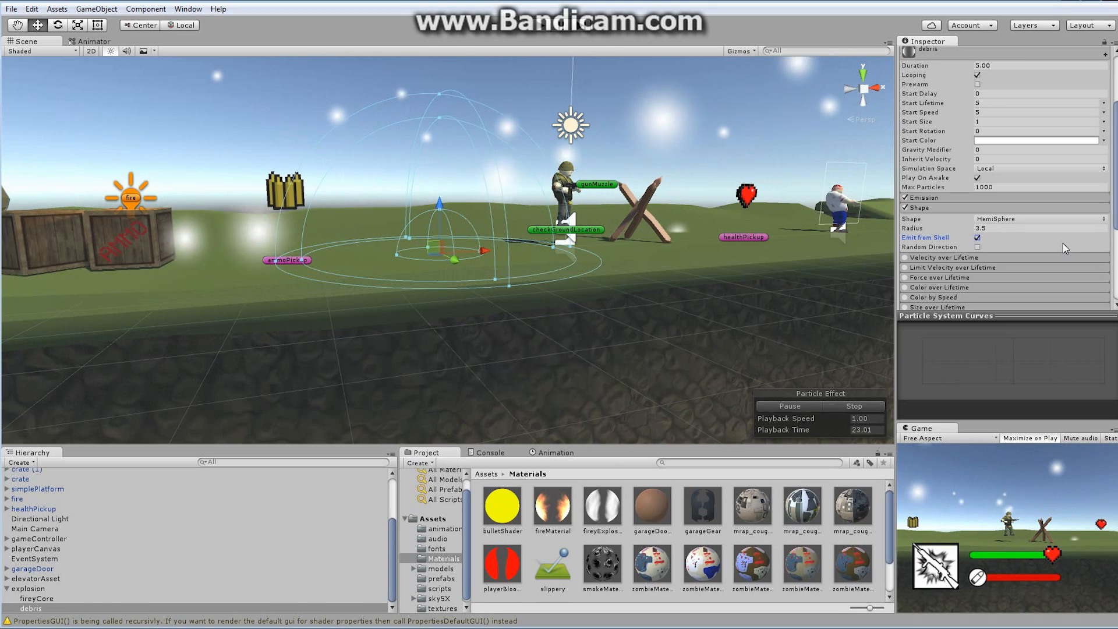
left_click(996, 66)
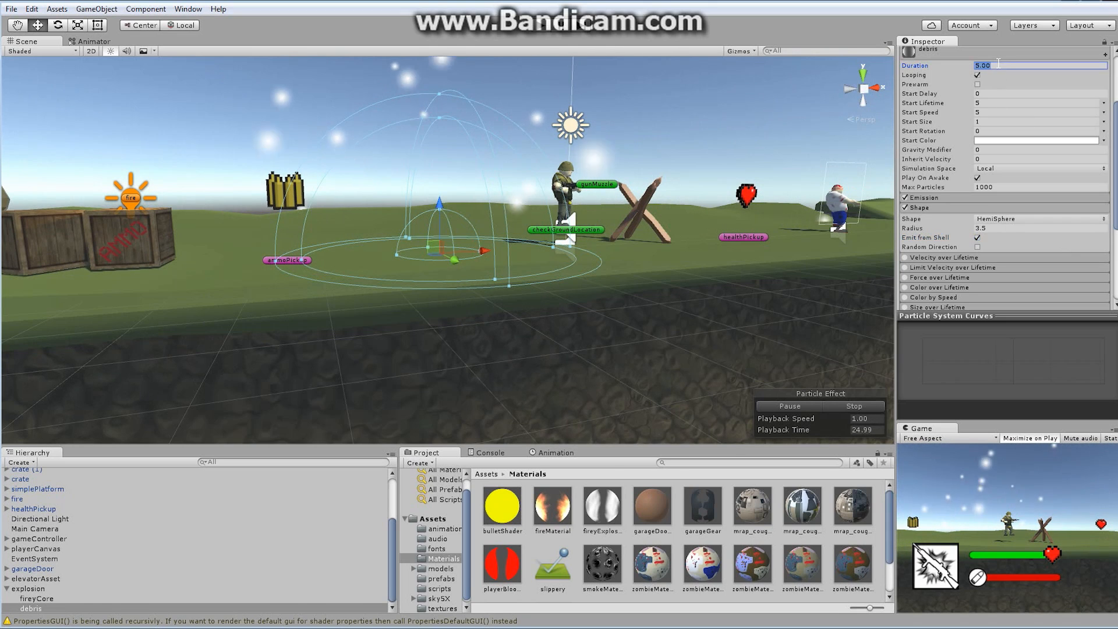
type("1")
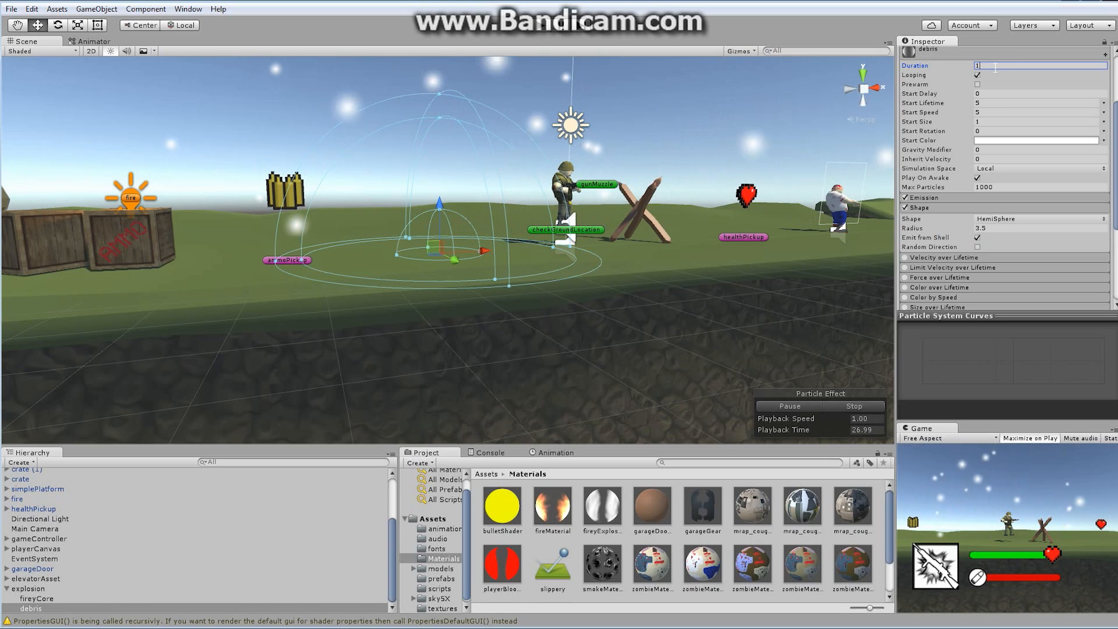
Set the debris start lifetime to 1.5 and randomize the start speed between two constants, 10 and 20.
left_click(1004, 103)
type("1.5")
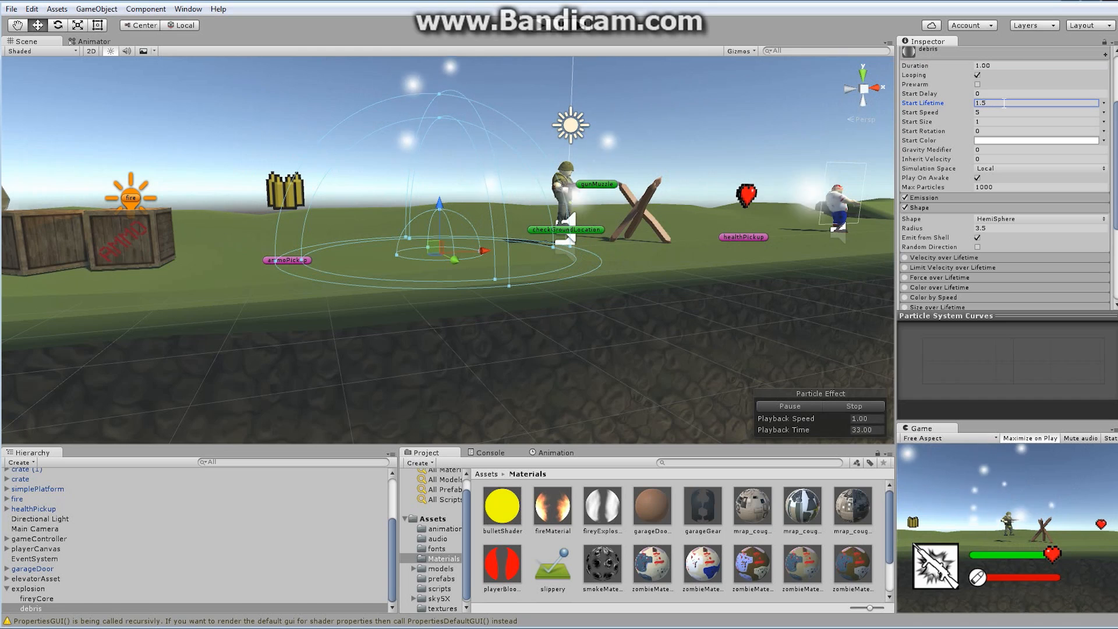
key("Tab")
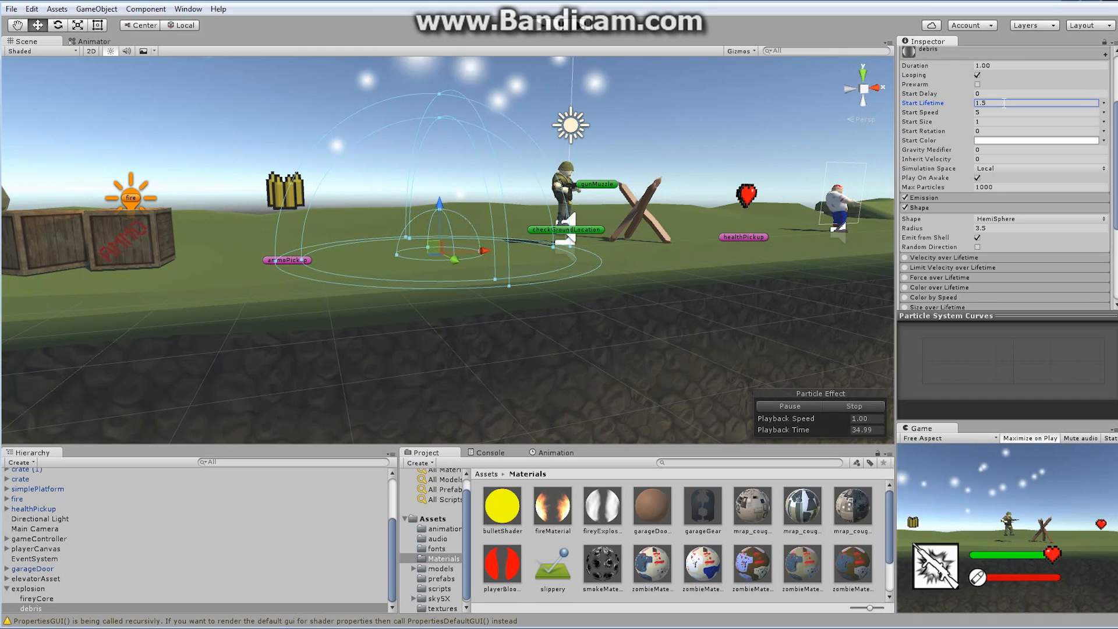
left_click(1104, 113)
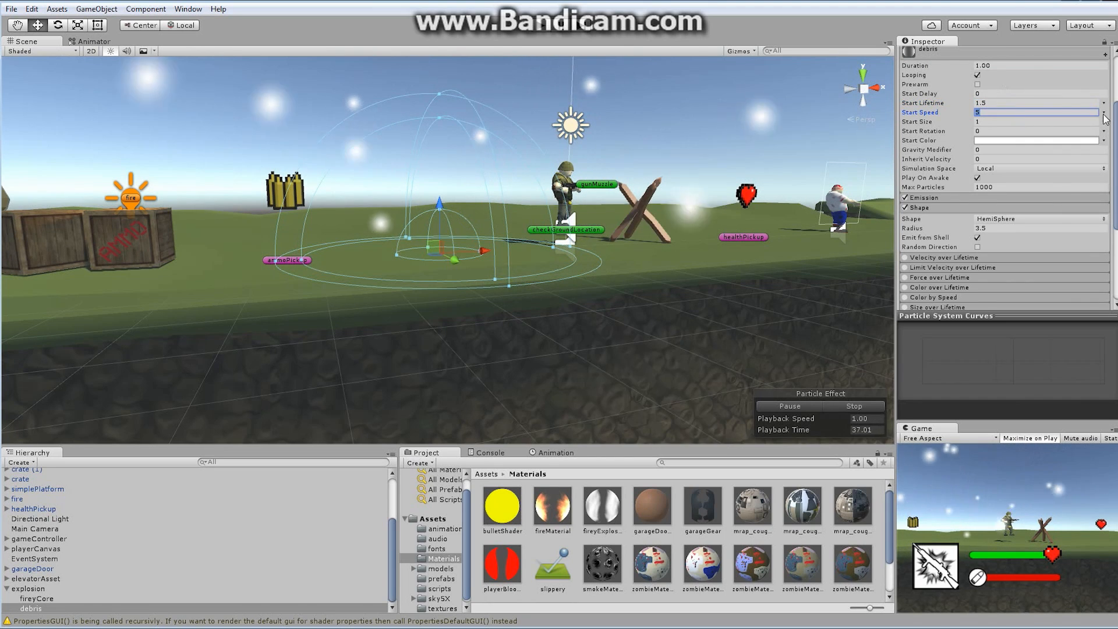
left_click(1061, 152)
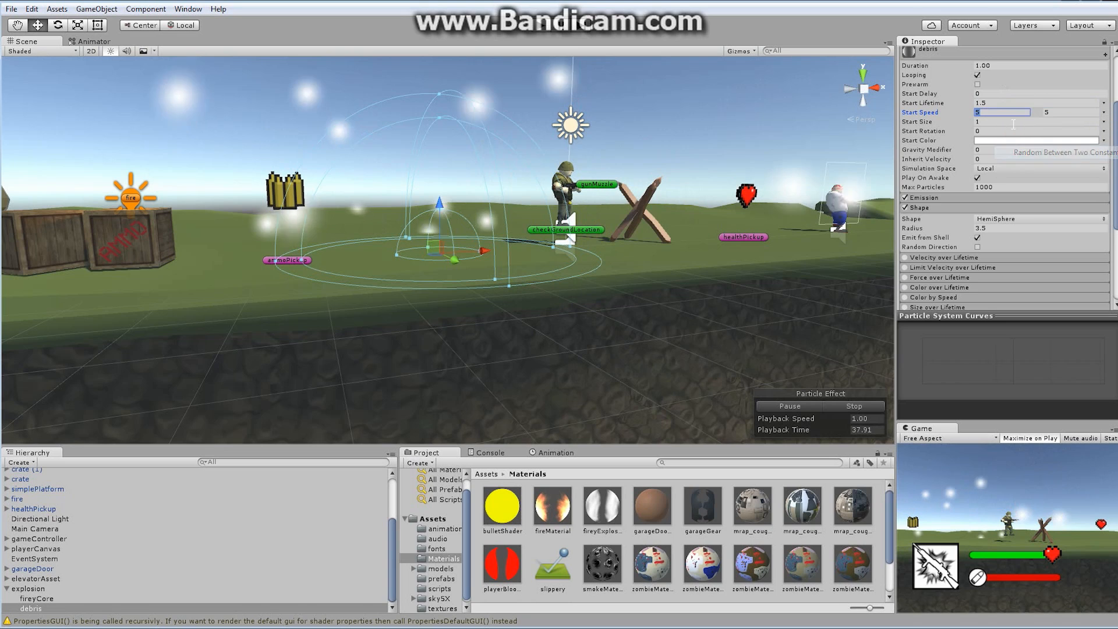
left_click(981, 114)
type("10")
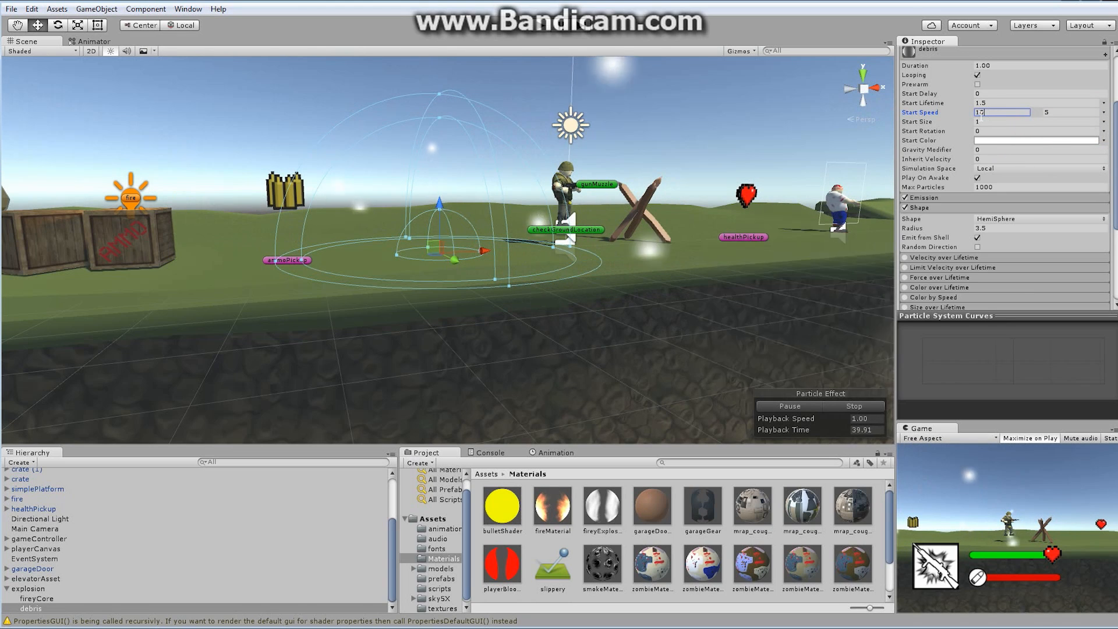
key("Tab")
type("20")
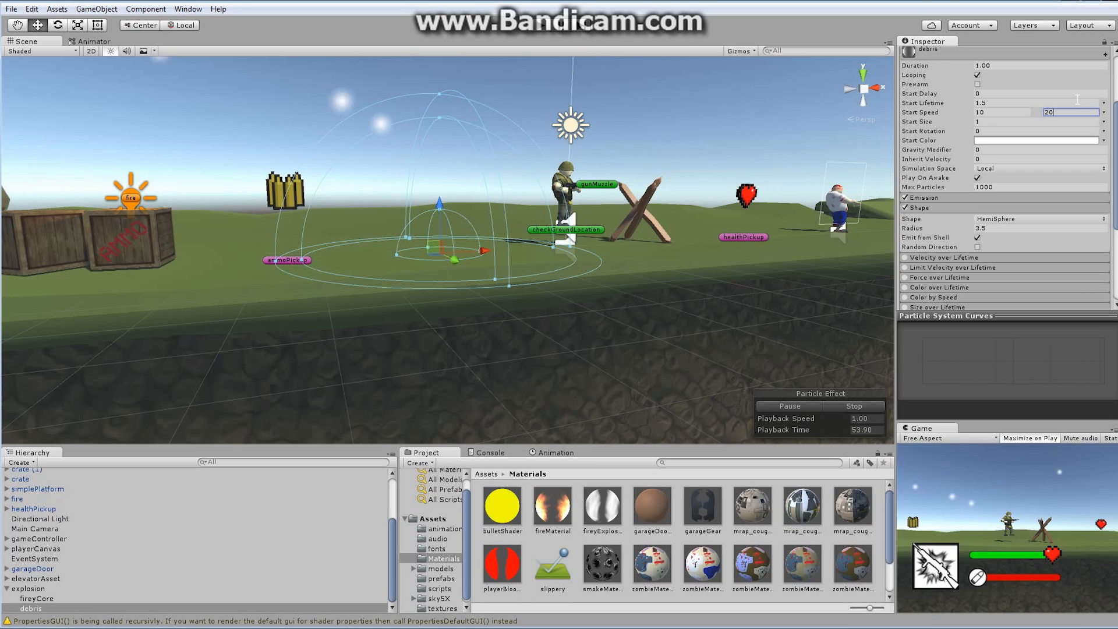
Randomize the debris start size between two constants, 0 and 0.75.
left_click(992, 122)
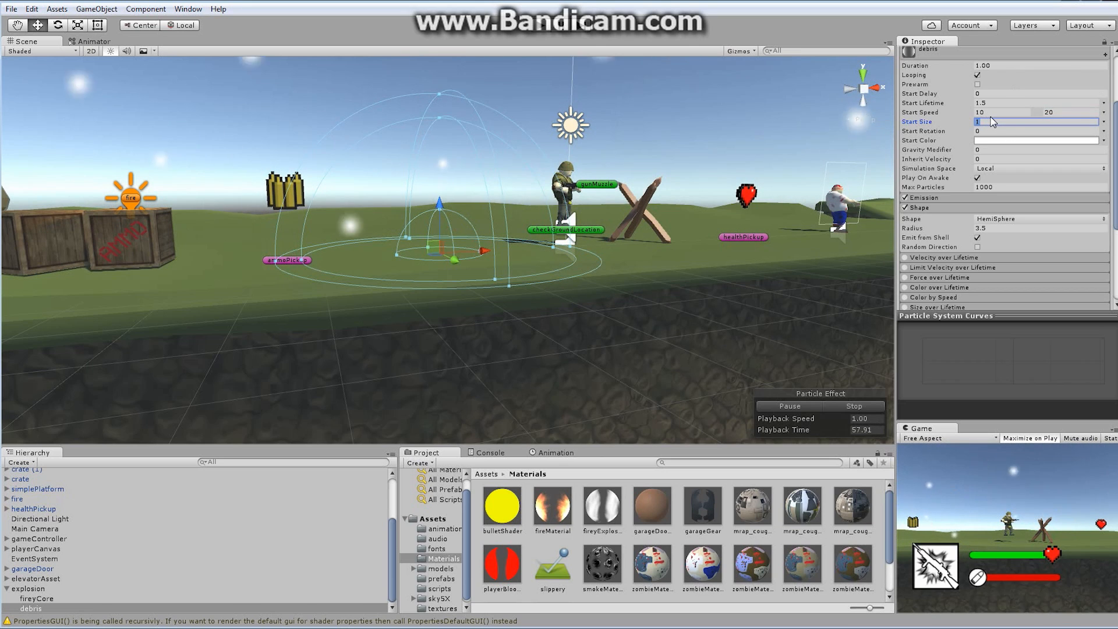
type(".25")
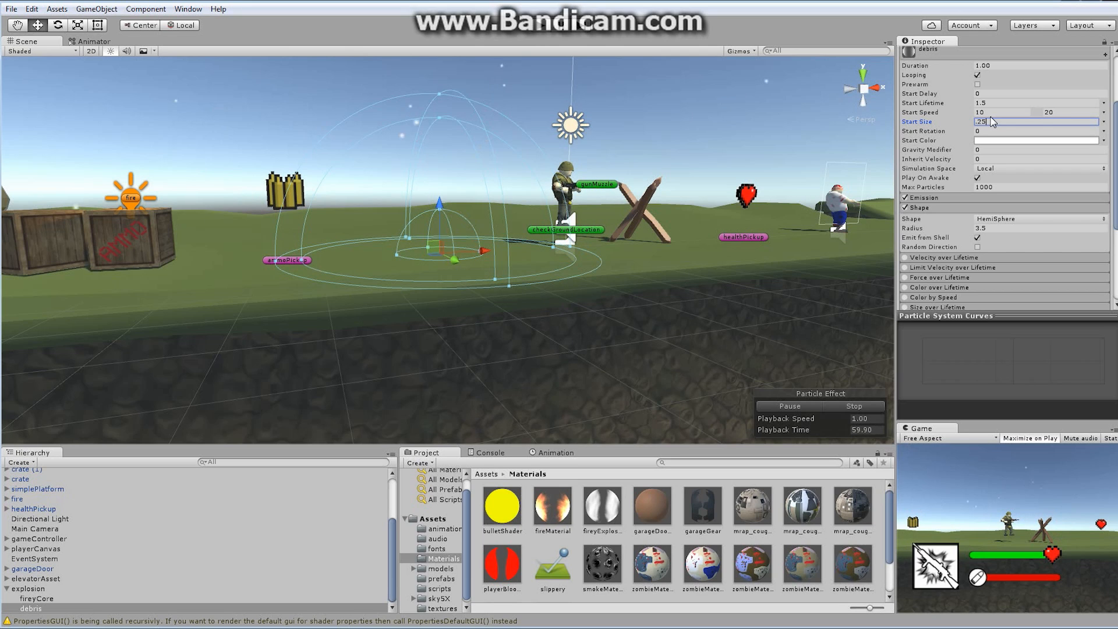
left_click(1104, 122)
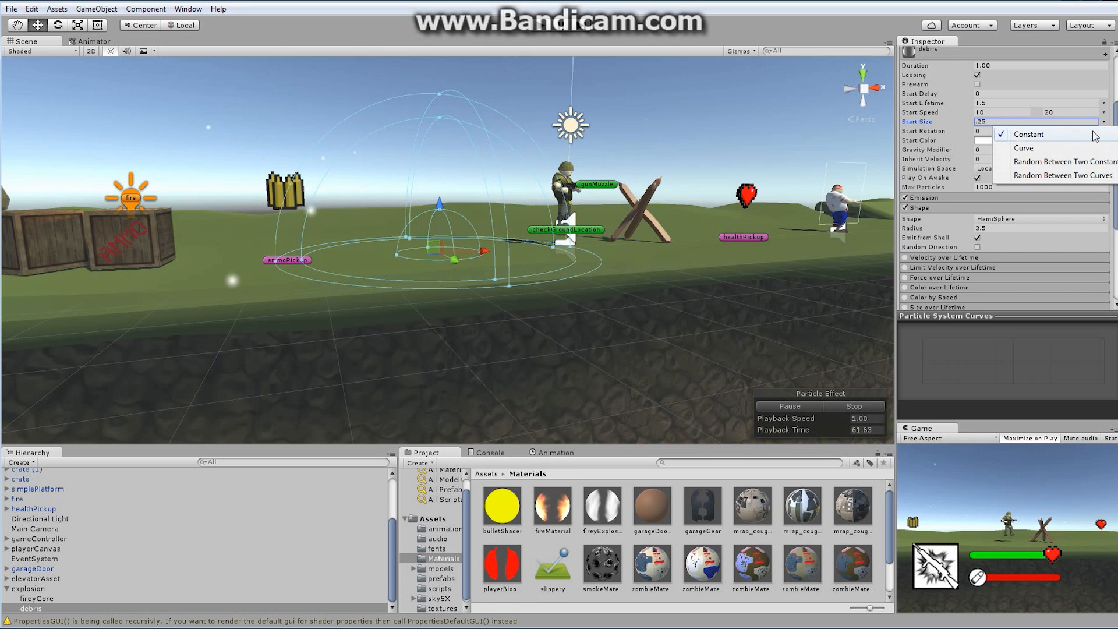
left_click(1073, 162)
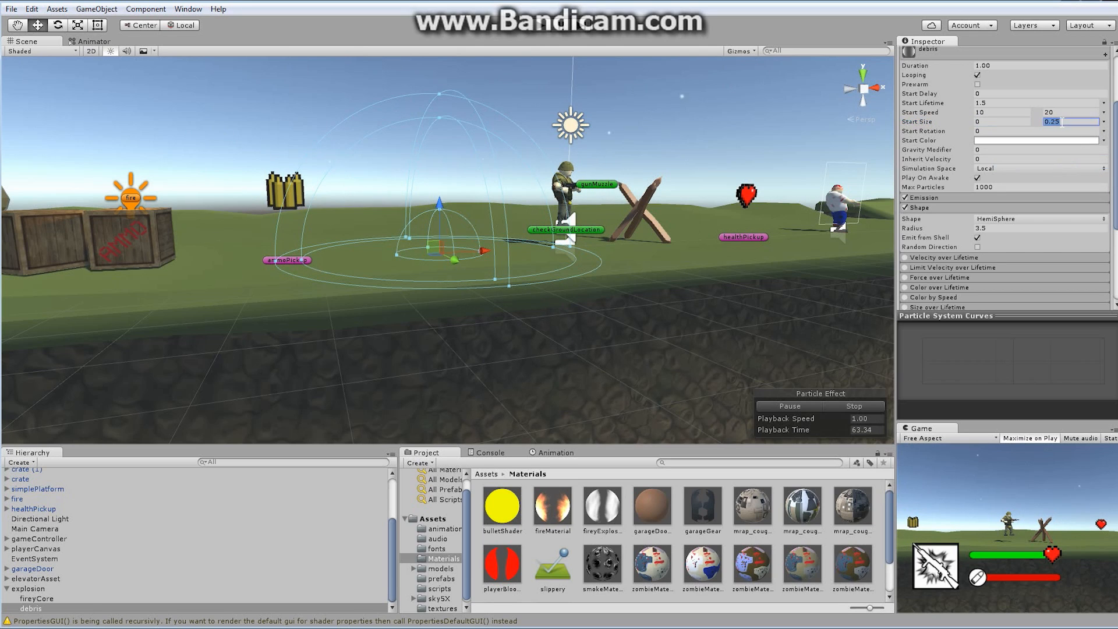
left_click(1059, 124)
type(".75")
key("Return")
Randomize the debris start rotation between -180 and 180 and set the gravity modifier to 0.5.
left_click(1103, 131)
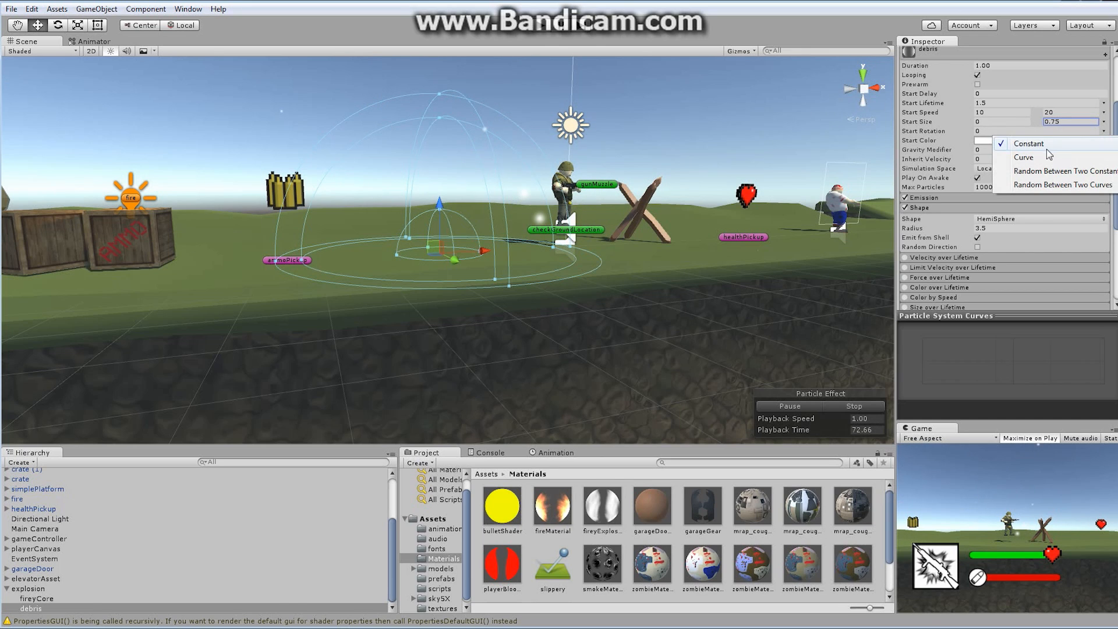
left_click(1055, 171)
left_click(992, 131)
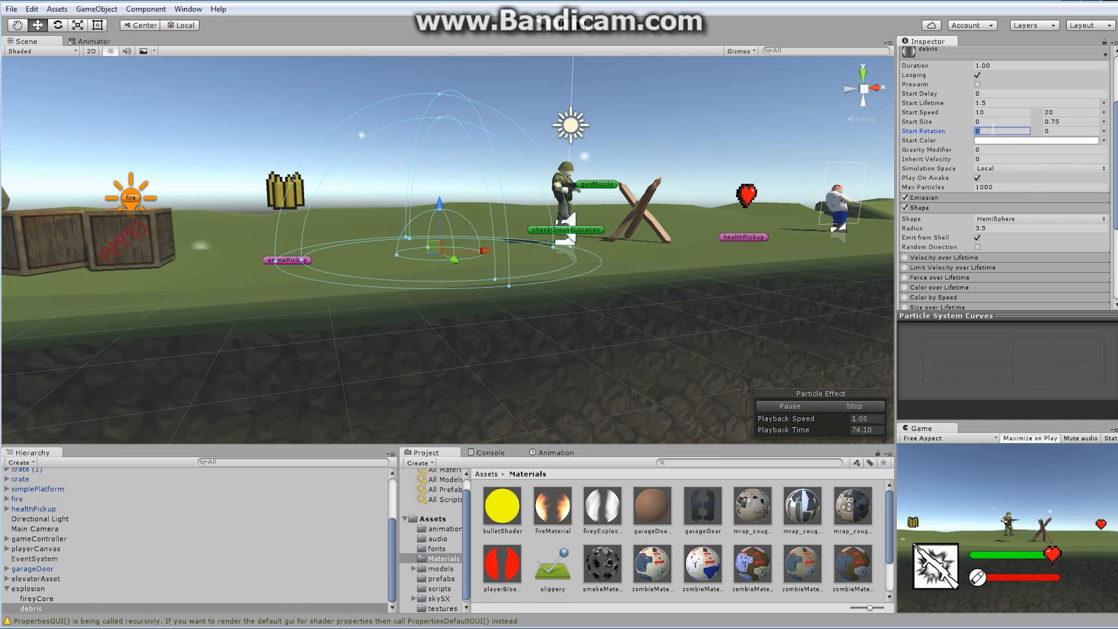
type("-18")
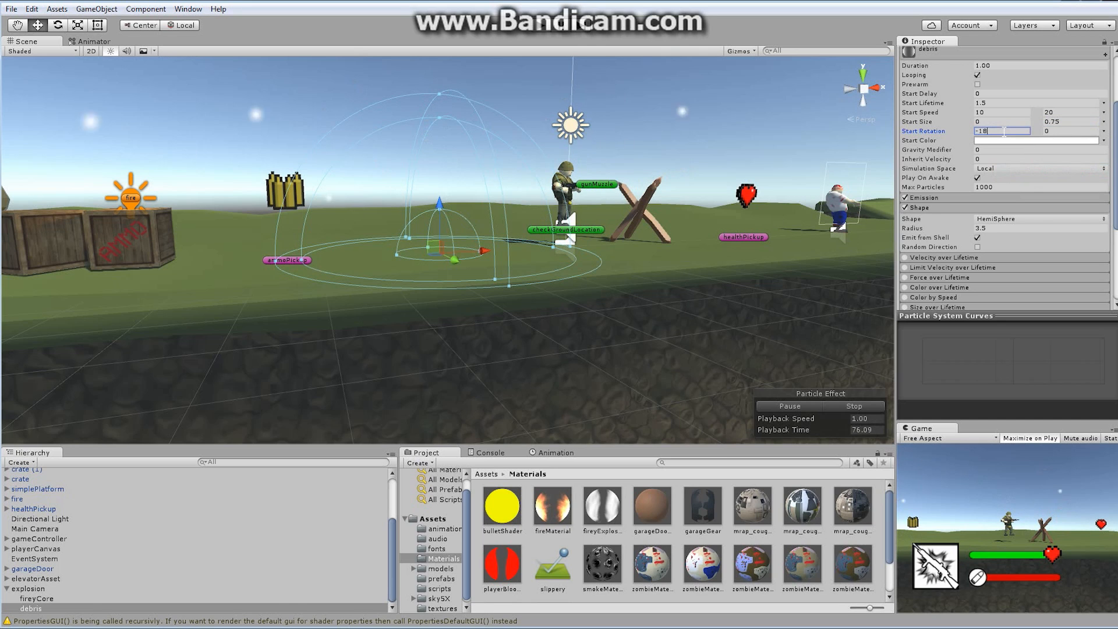
type("0")
left_click(1052, 130)
type("1")
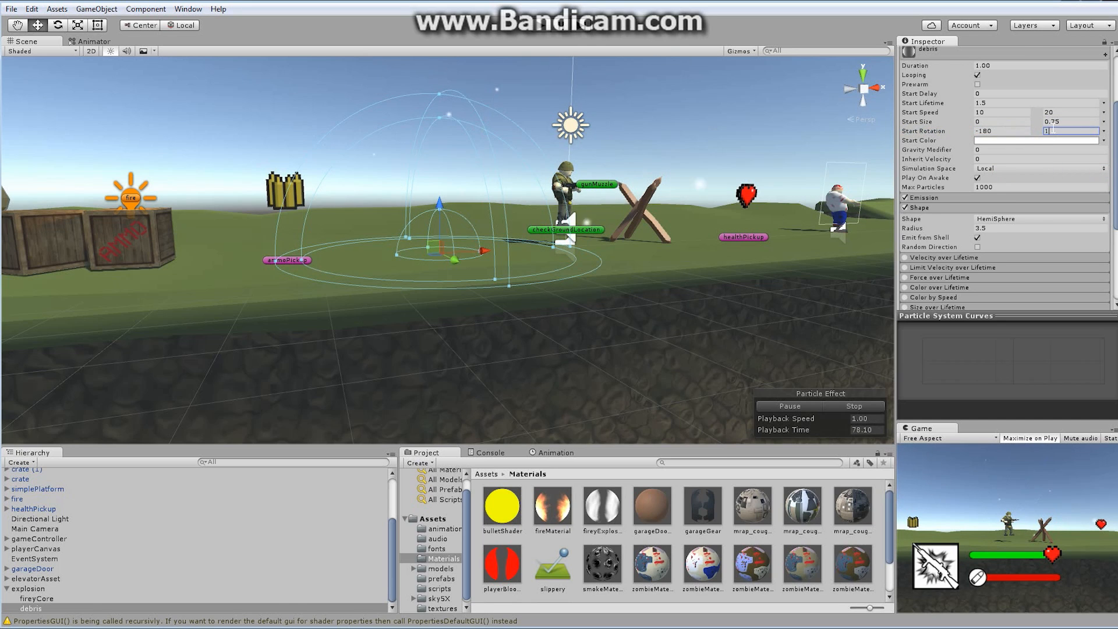
type("80")
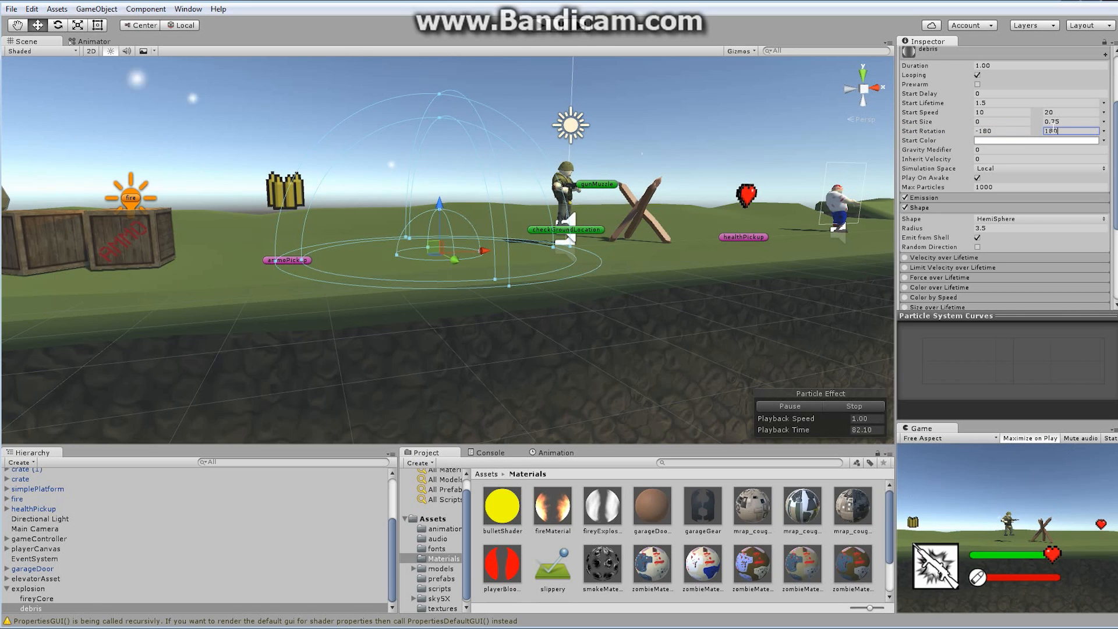
left_click(992, 149)
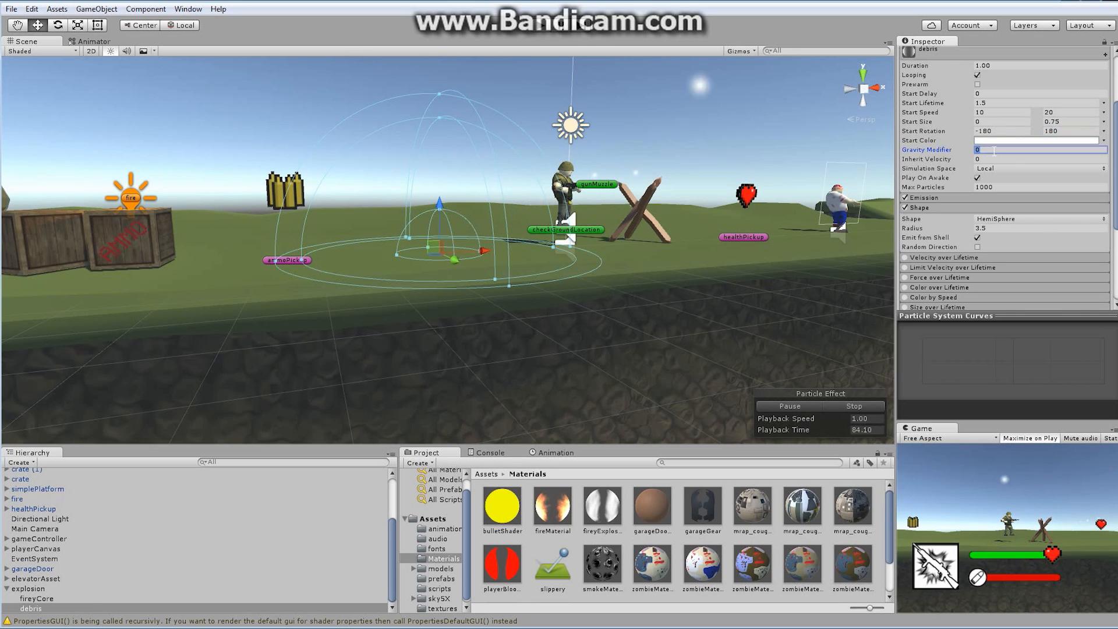
type("0.5")
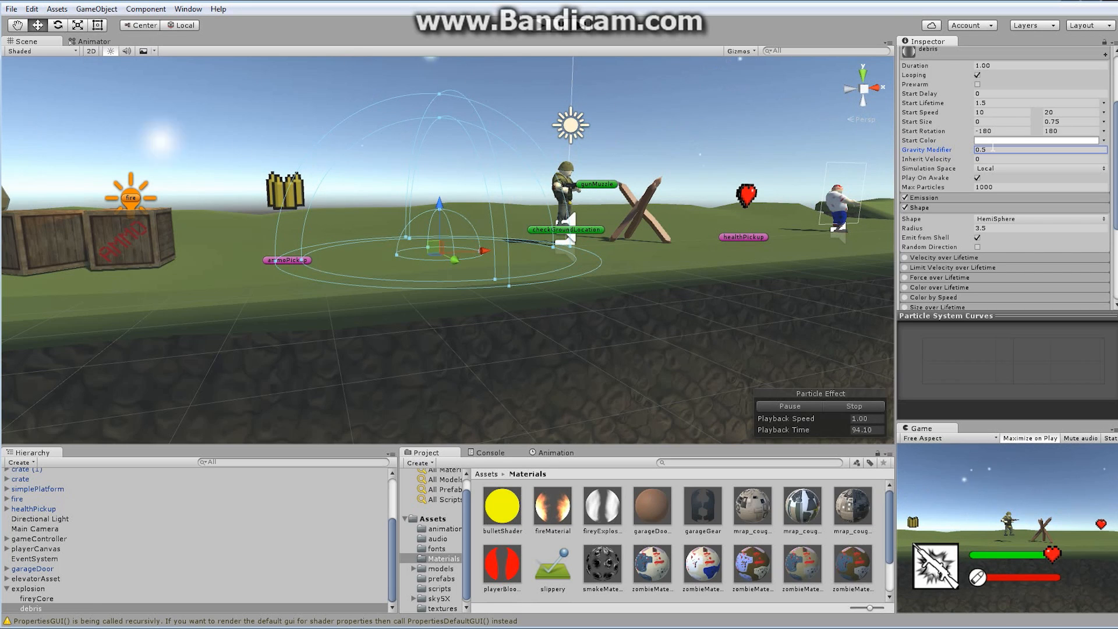
Limit debris to a maximum of 10 particles and set its emission rate to 20.
left_click(1004, 198)
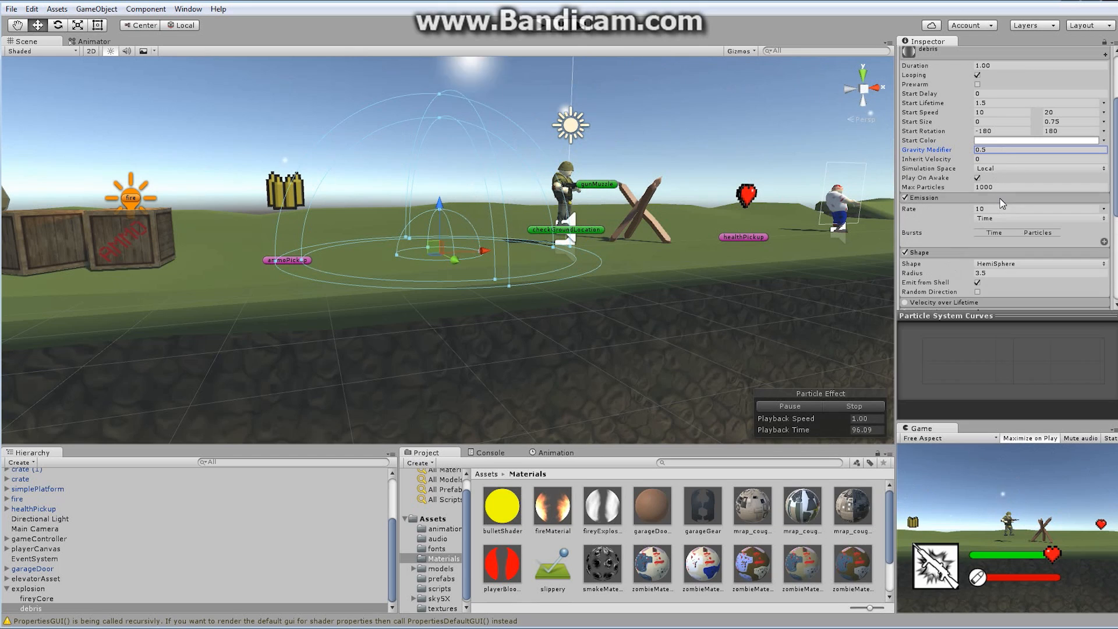
left_click(1006, 186)
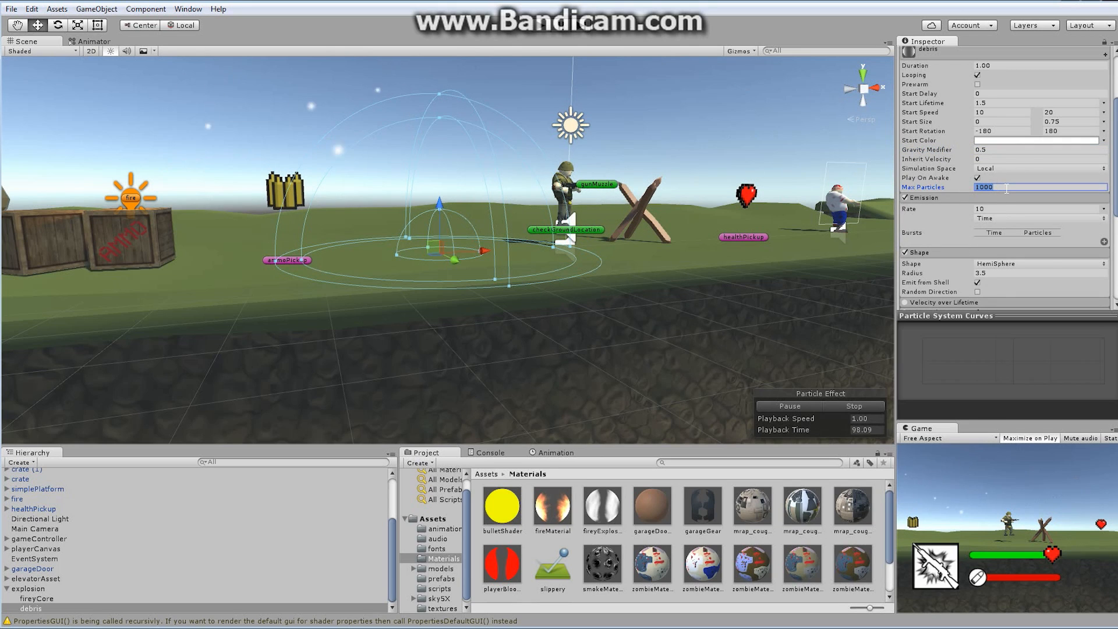
type("10")
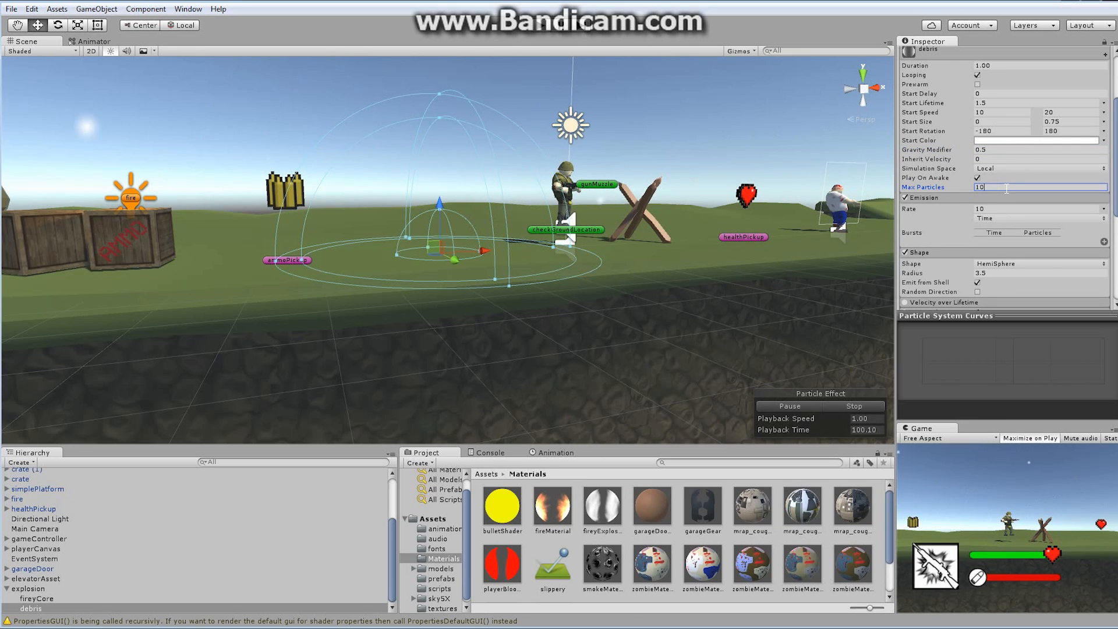
left_click(990, 207)
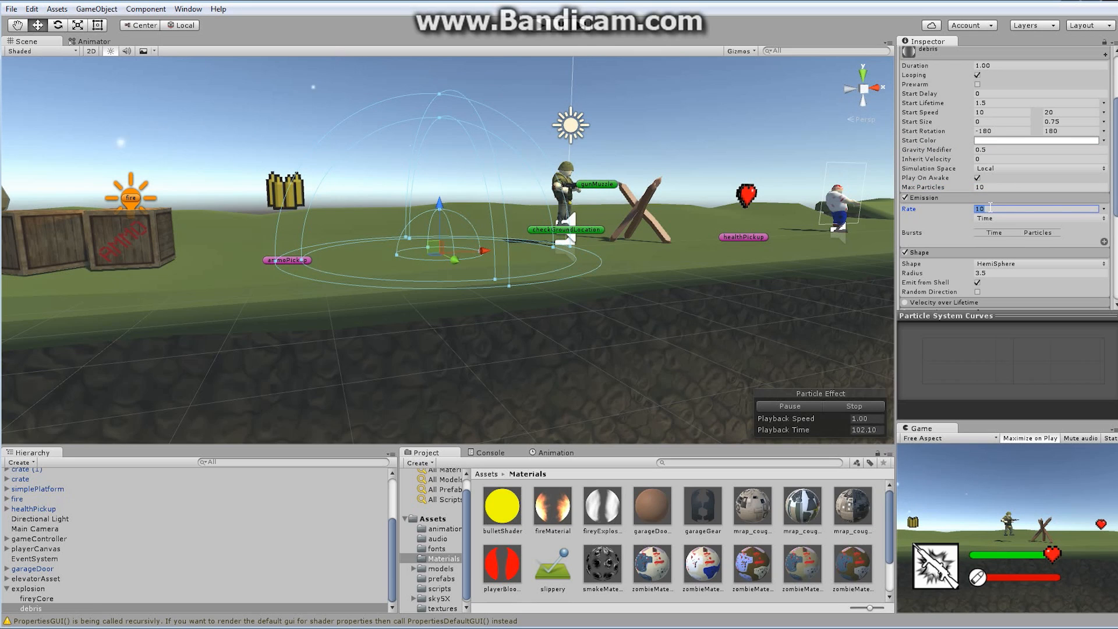
type("20")
Enable Limit Velocity over Lifetime for debris with a speed curve that falls gently from 100 to about 65.
left_click_drag(1113, 135, 1115, 168)
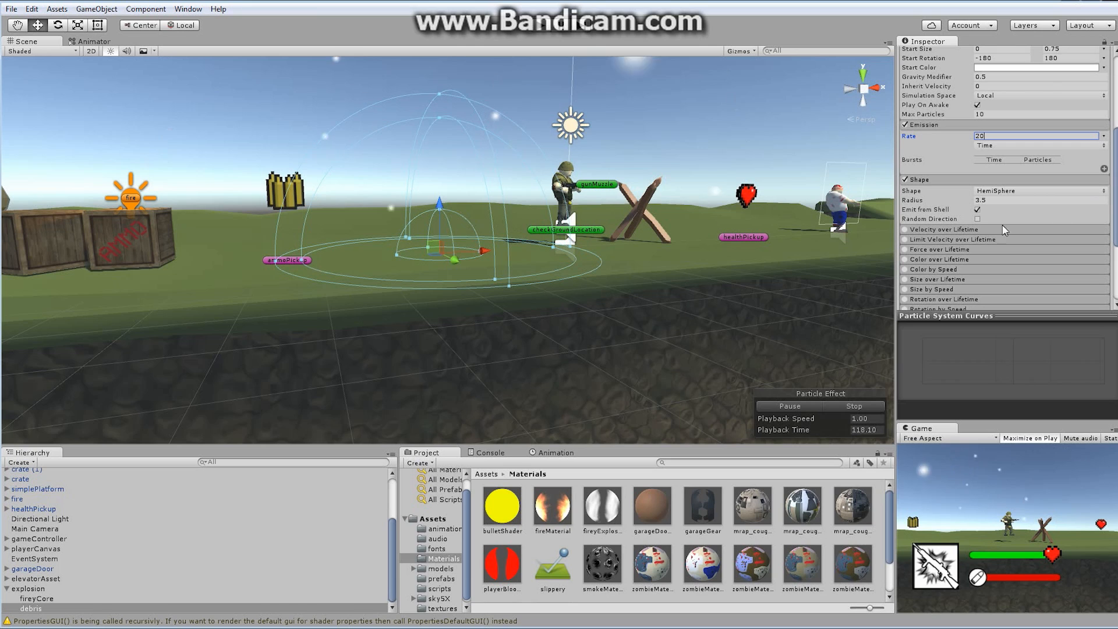
left_click(906, 239)
left_click(954, 241)
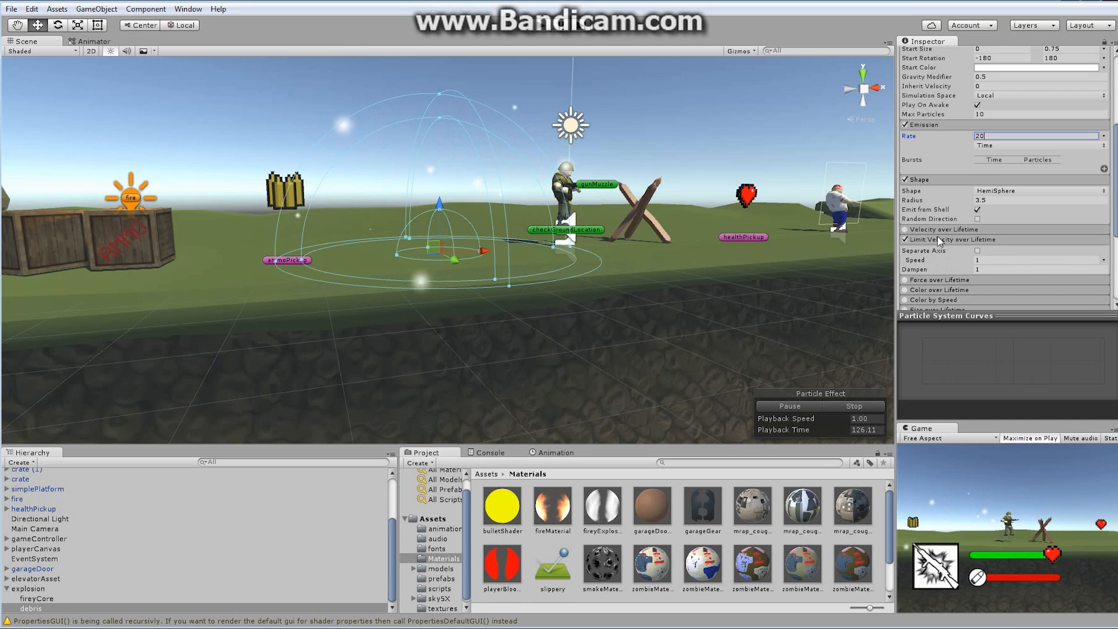
left_click(1103, 261)
left_click(1046, 284)
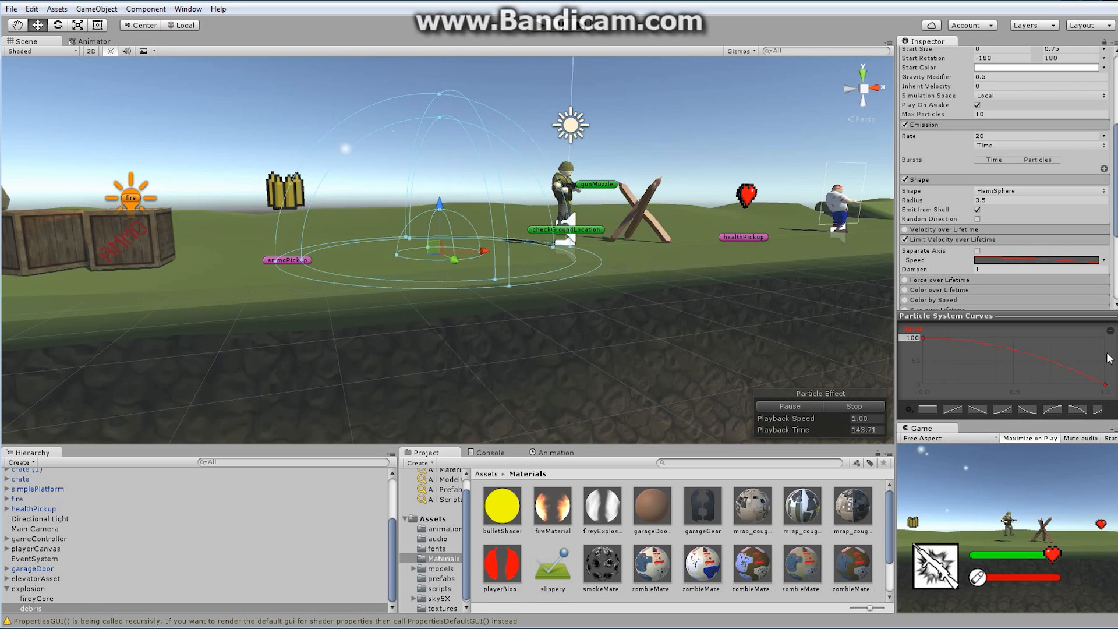
left_click_drag(1105, 385, 1066, 348)
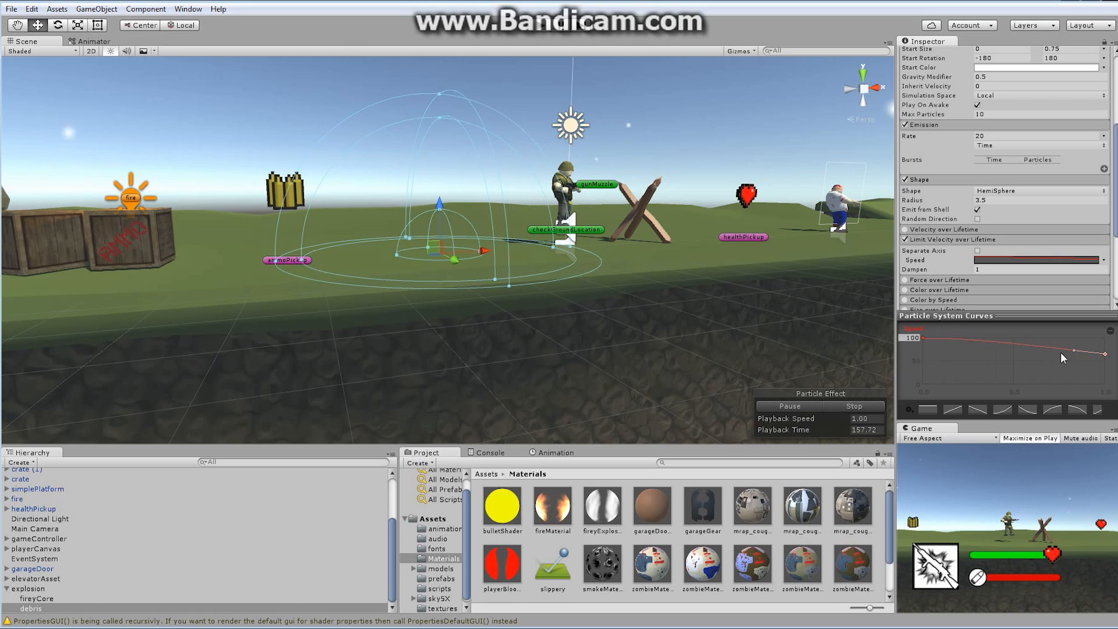
left_click_drag(1071, 351, 1071, 347)
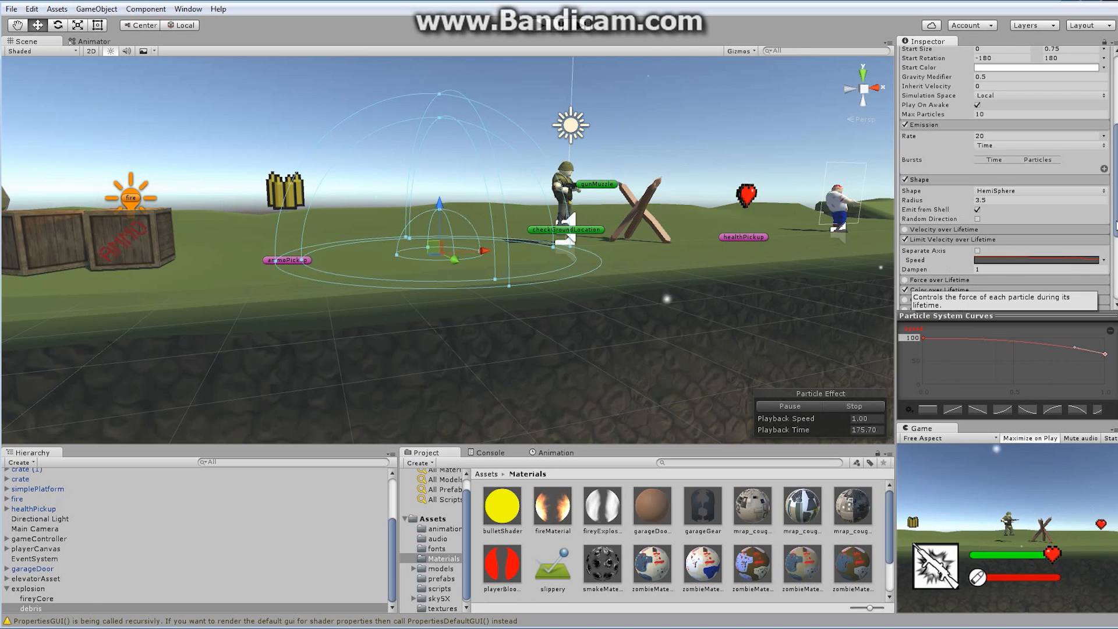
Enable Color over Lifetime for debris and fade its gradient to an alpha of 0 at the 100% location.
left_click(905, 290)
scroll(986, 258, "down", 1)
left_click(986, 257)
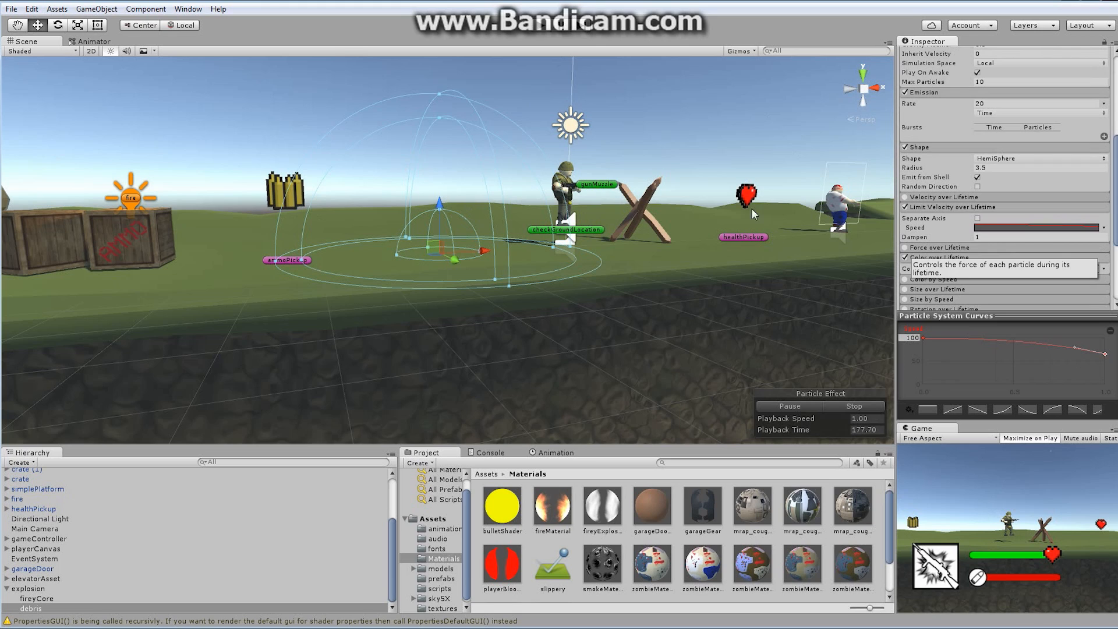
left_click(1036, 268)
left_click(255, 87)
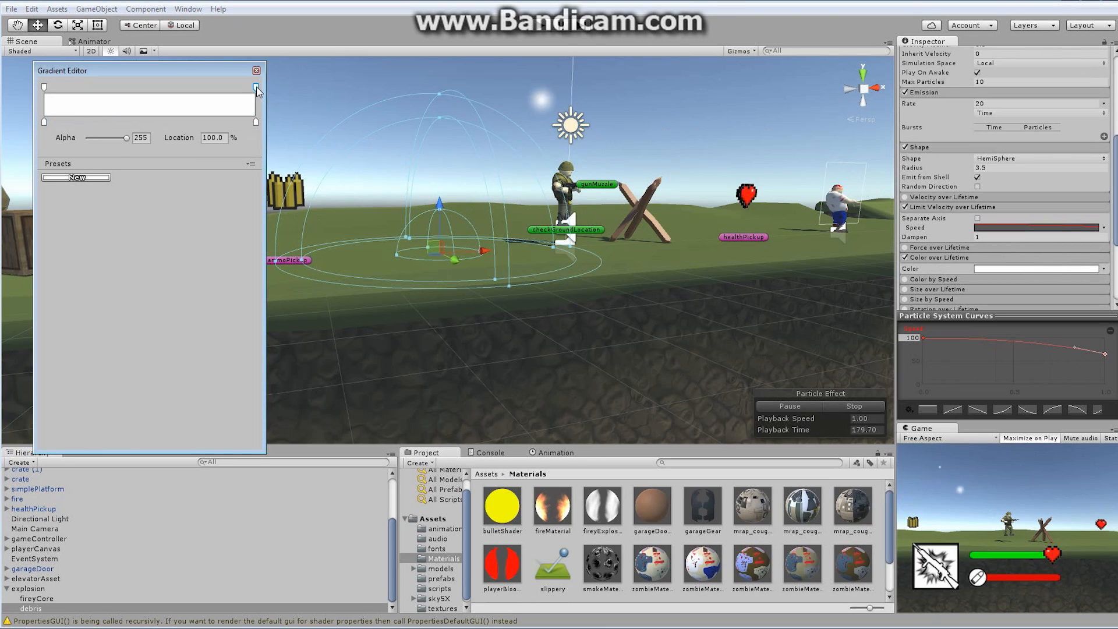
left_click_drag(127, 138, 17, 146)
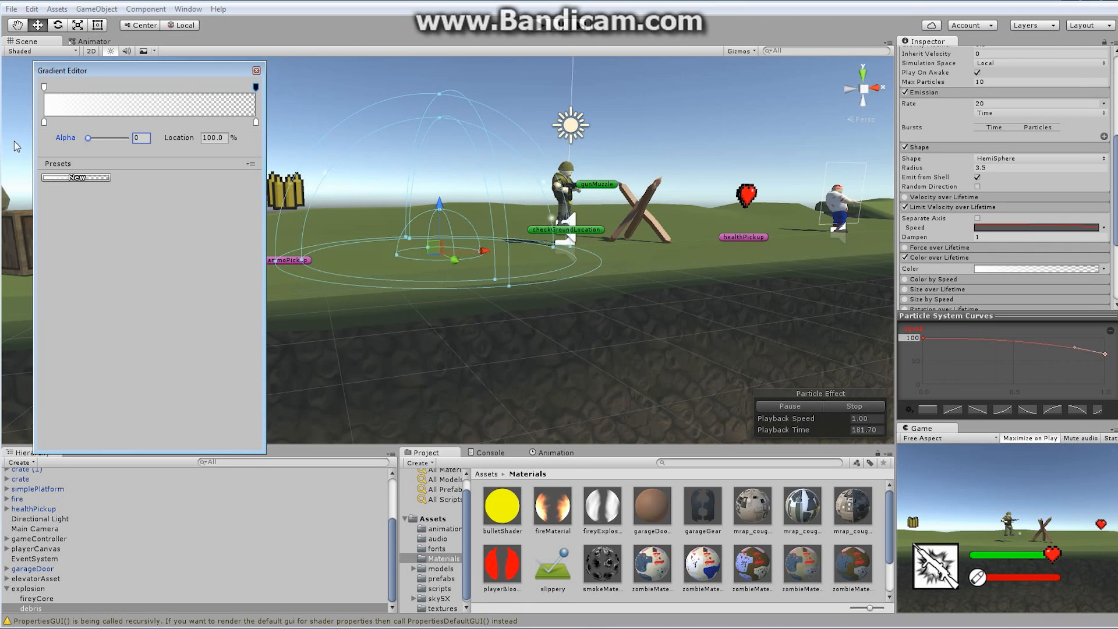
left_click(256, 70)
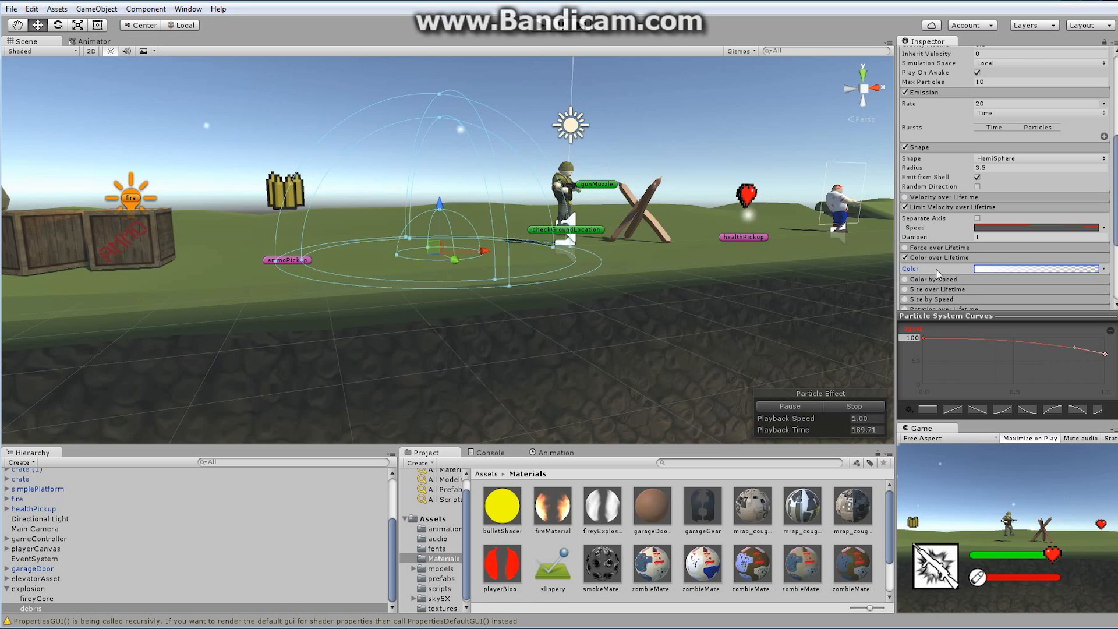
Enable Size over Lifetime for debris with a size curve that eases down from 1.0 to about 0.45.
left_click(905, 289)
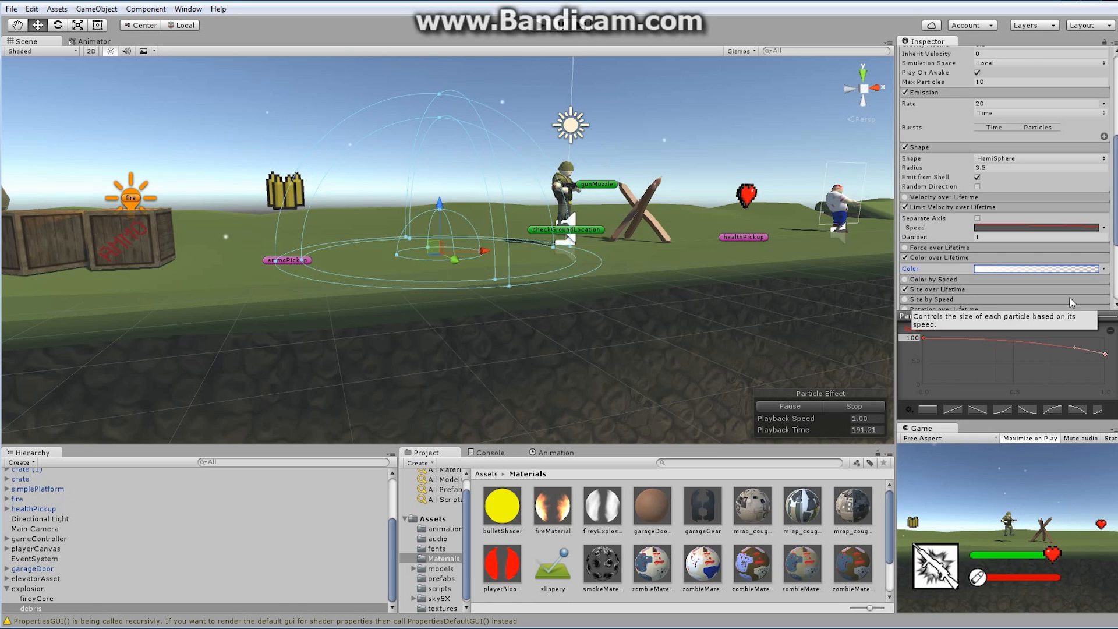
left_click(1015, 288)
left_click_drag(1115, 215, 1094, 232)
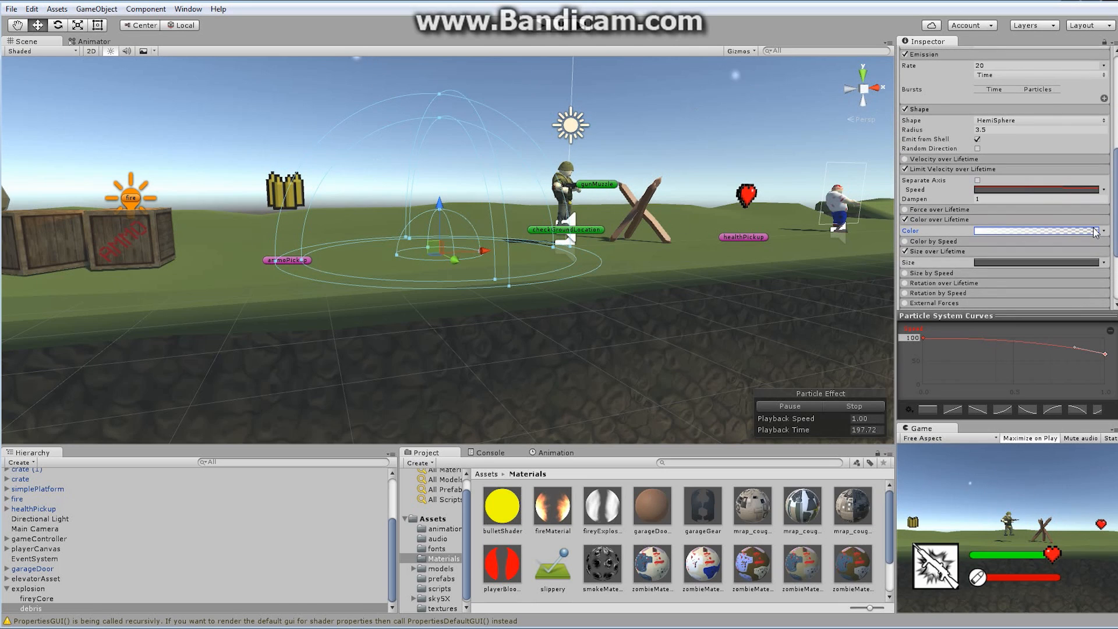
left_click(1025, 262)
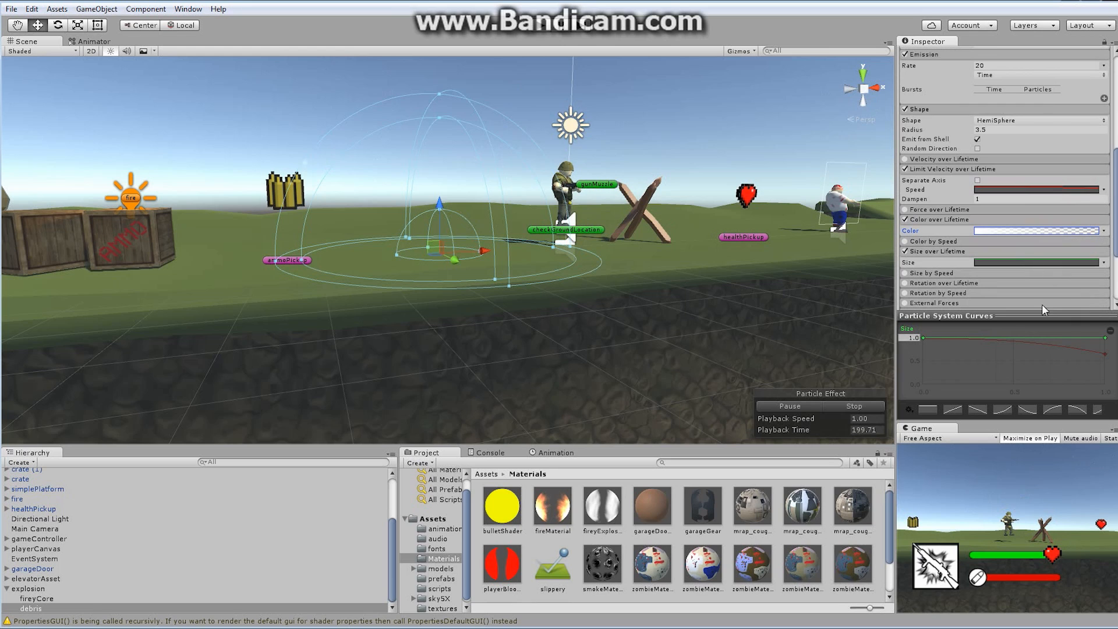
left_click_drag(1106, 339, 1106, 364)
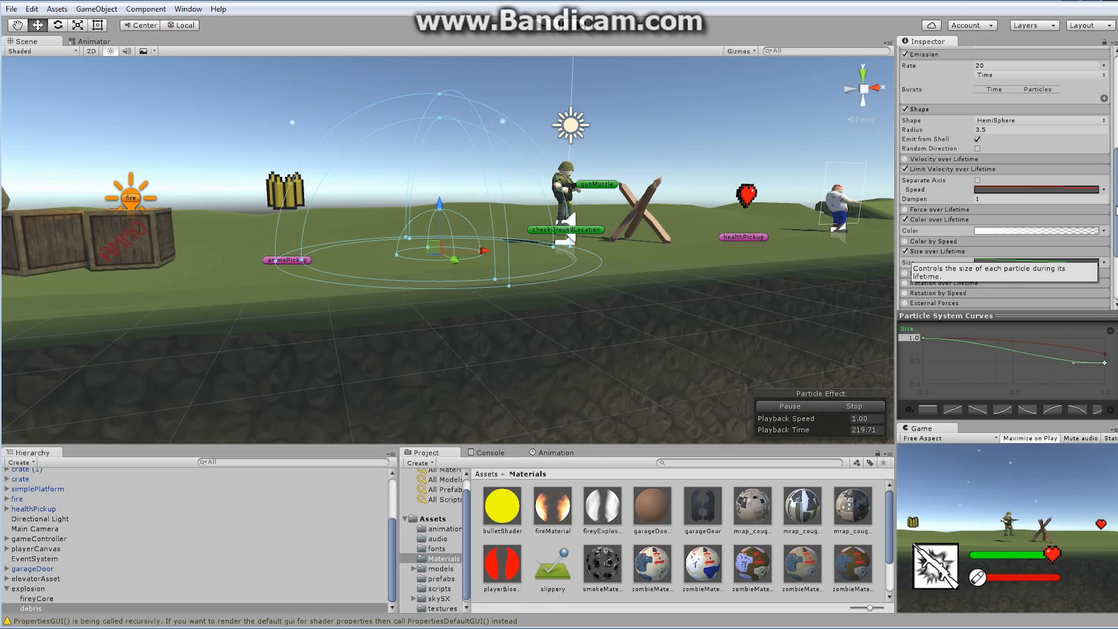
Assign fireMaterial to the debris renderer and set its render mode to Stretched Billboard.
scroll(951, 248, "down", 3)
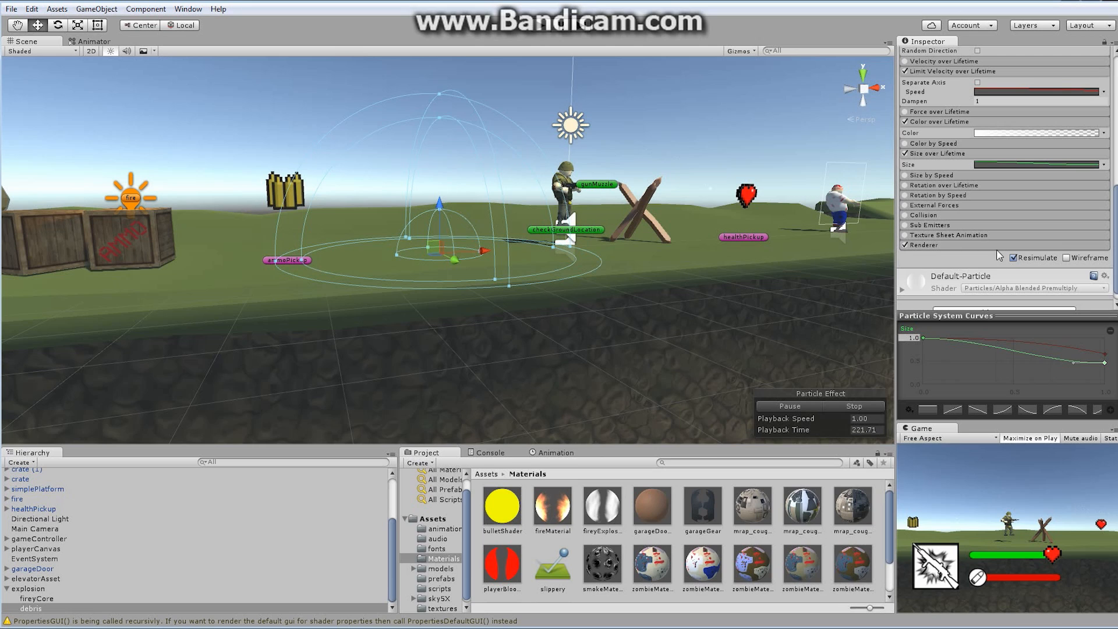
left_click(1085, 246)
left_click(1103, 275)
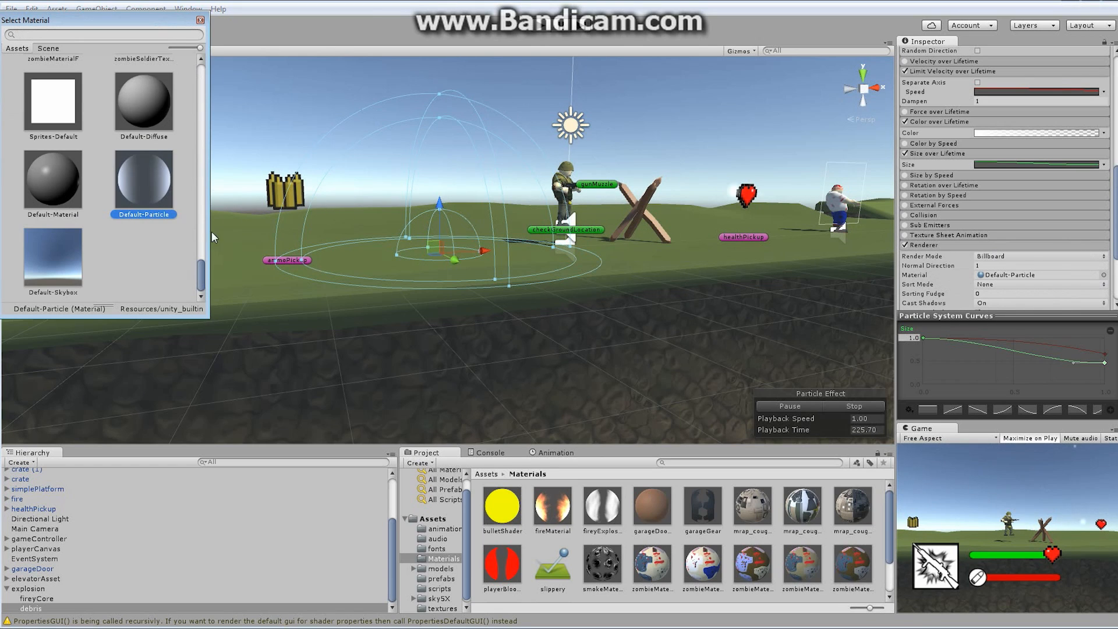
scroll(201, 271, "up", 15)
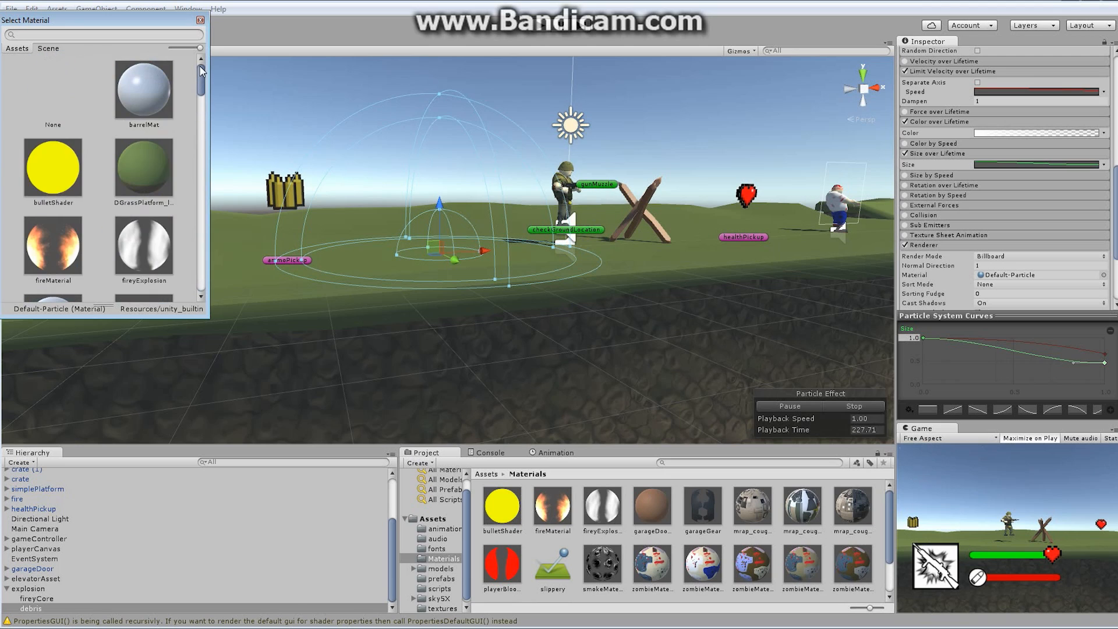
left_click(50, 250)
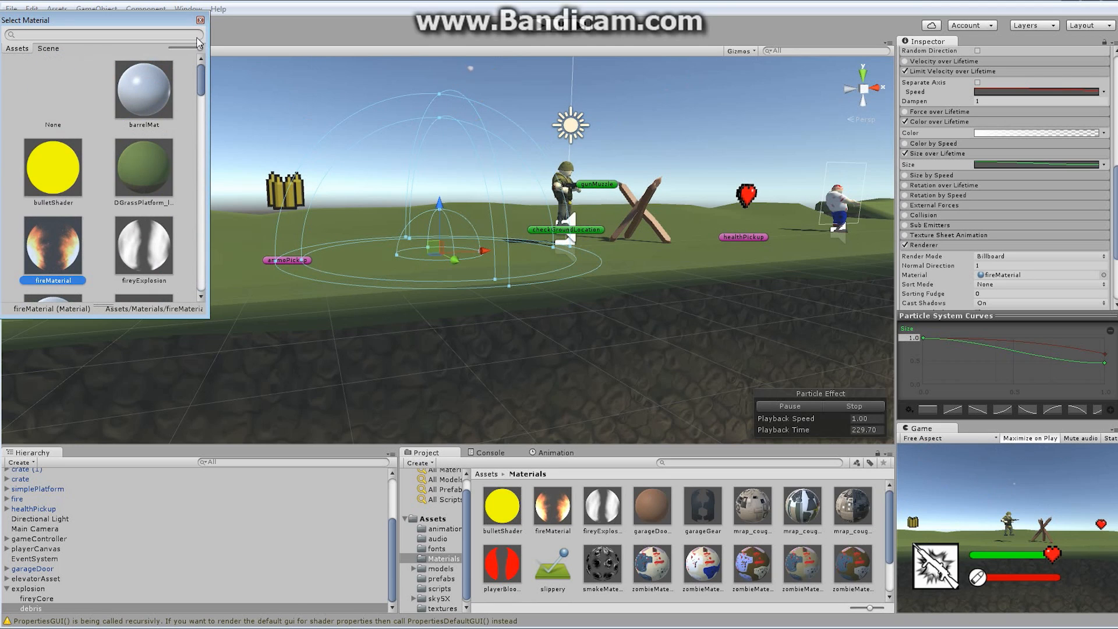
left_click(201, 20)
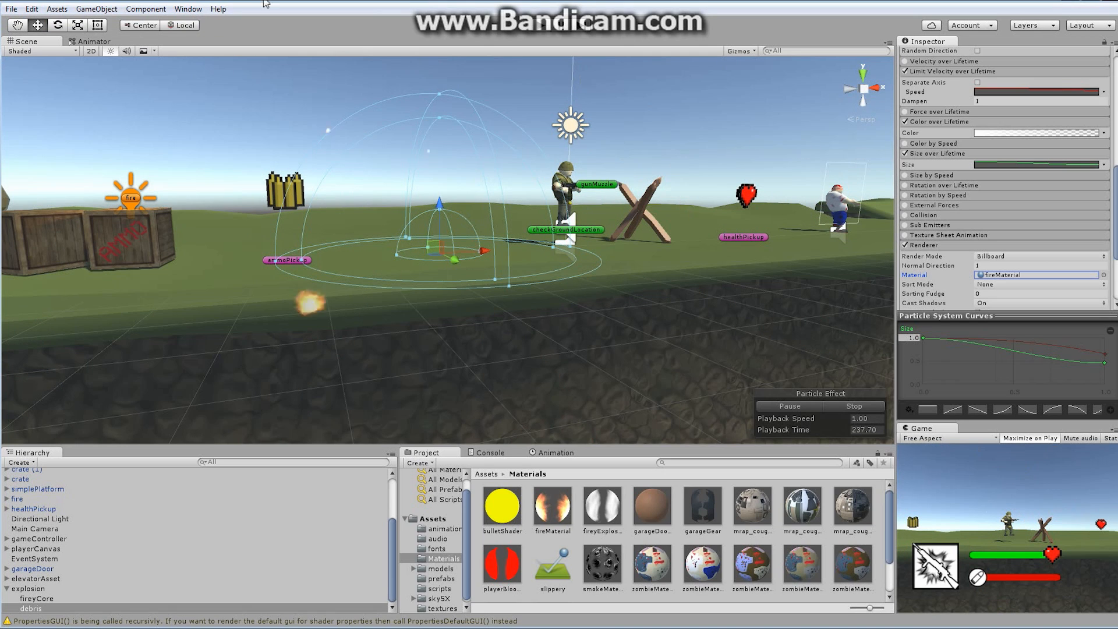
left_click(1024, 257)
left_click(1027, 284)
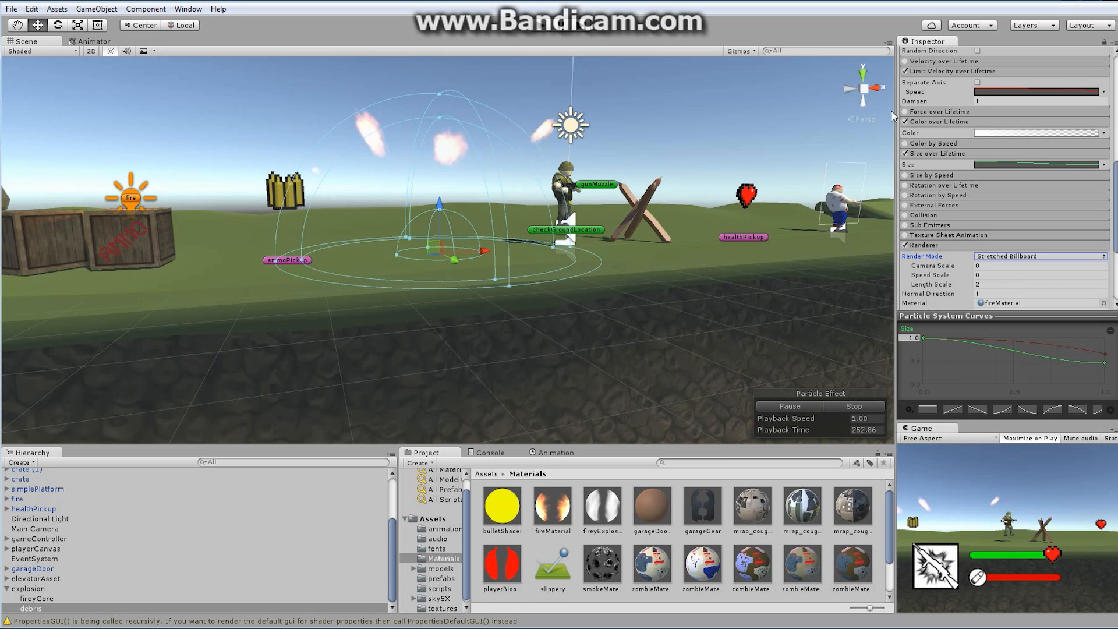
Set the start color of the debris Color over Lifetime gradient to orange-yellow, hex FFC100.
left_click(1007, 135)
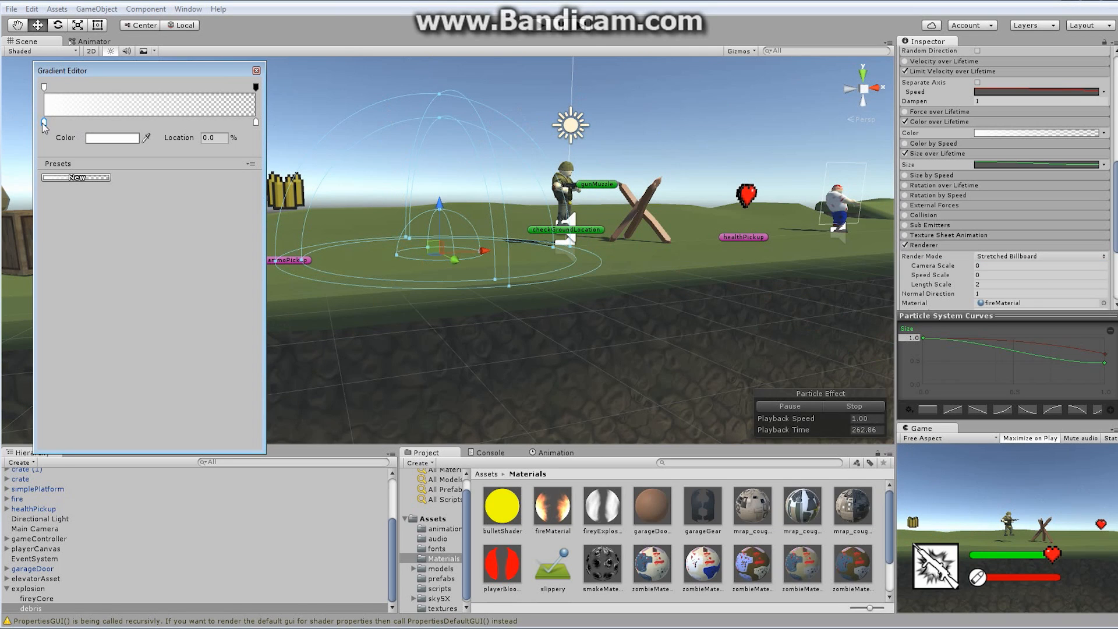
left_click(128, 138)
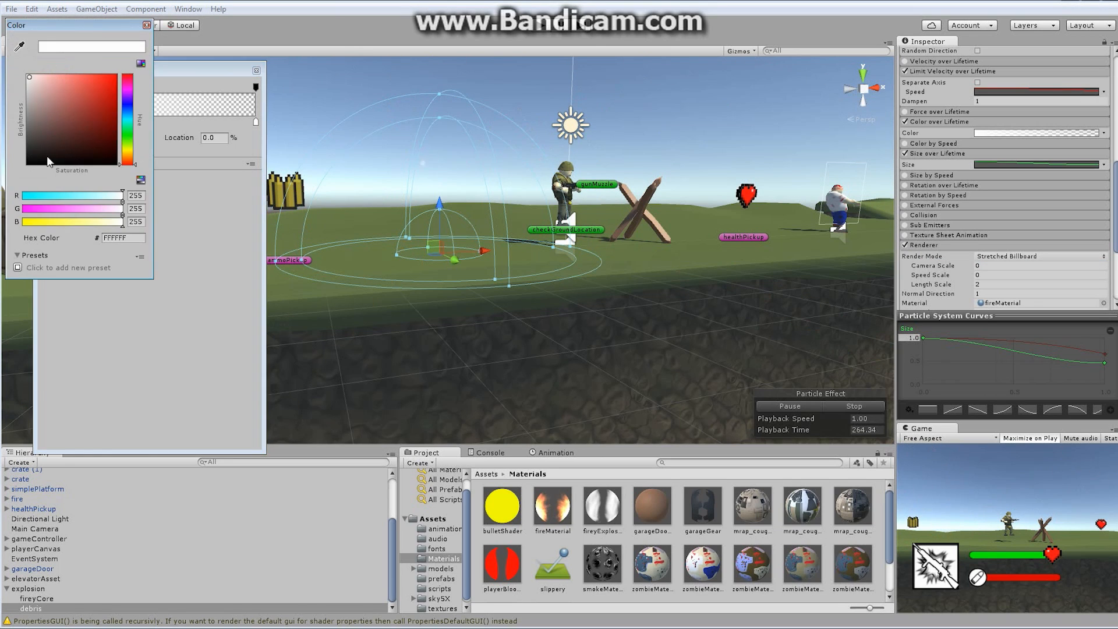
left_click(127, 153)
left_click(116, 77)
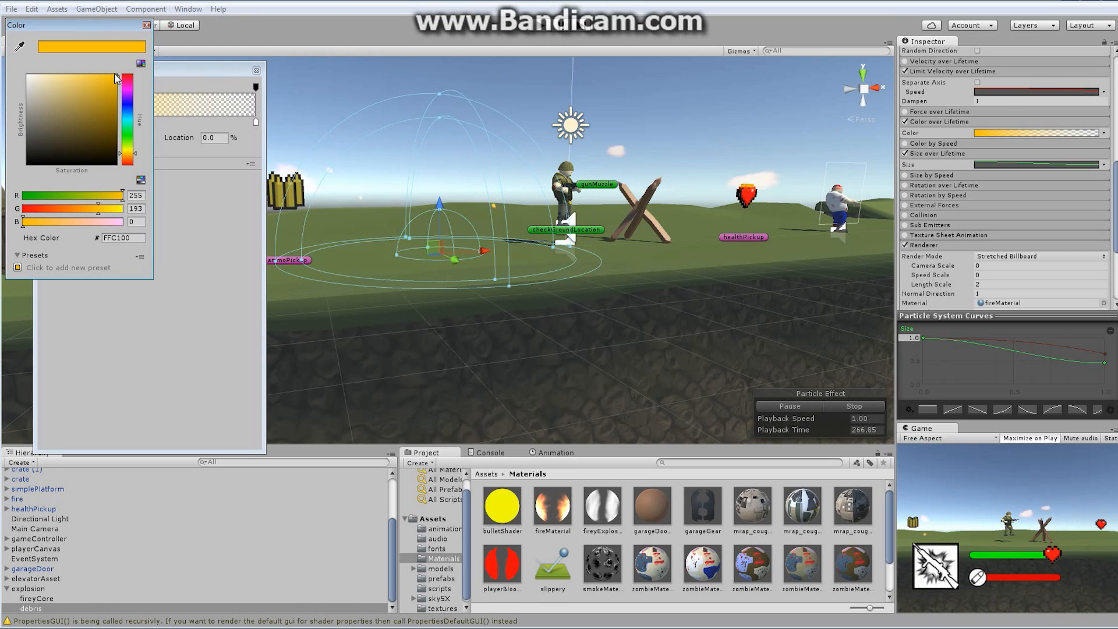
left_click(146, 26)
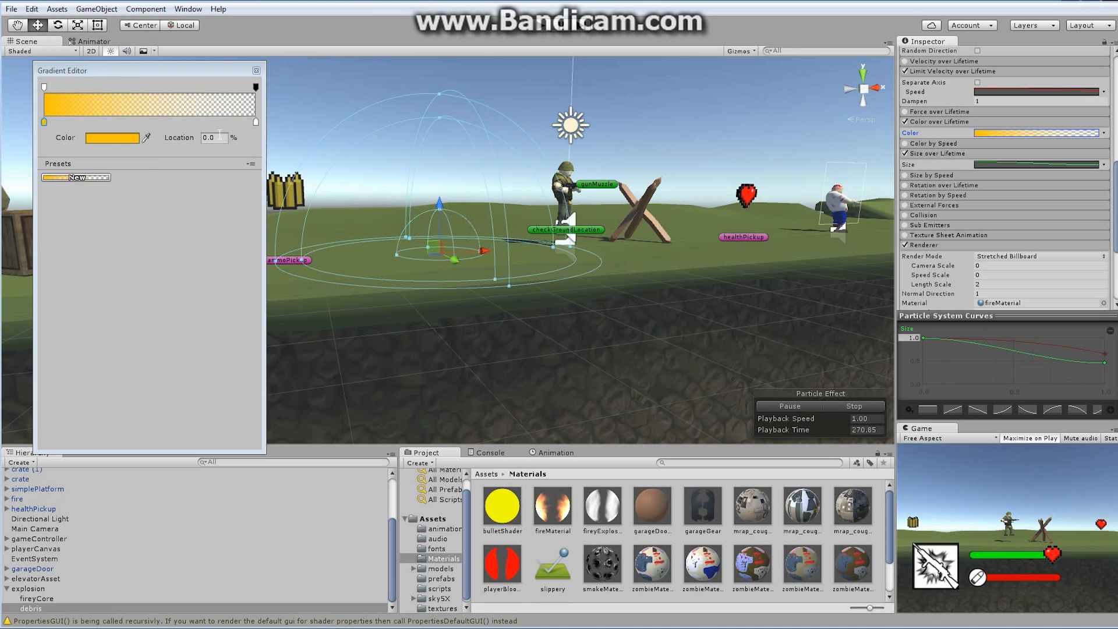
Add a black color key (000000) to the debris gradient at a location of 34.4%.
left_click(119, 121)
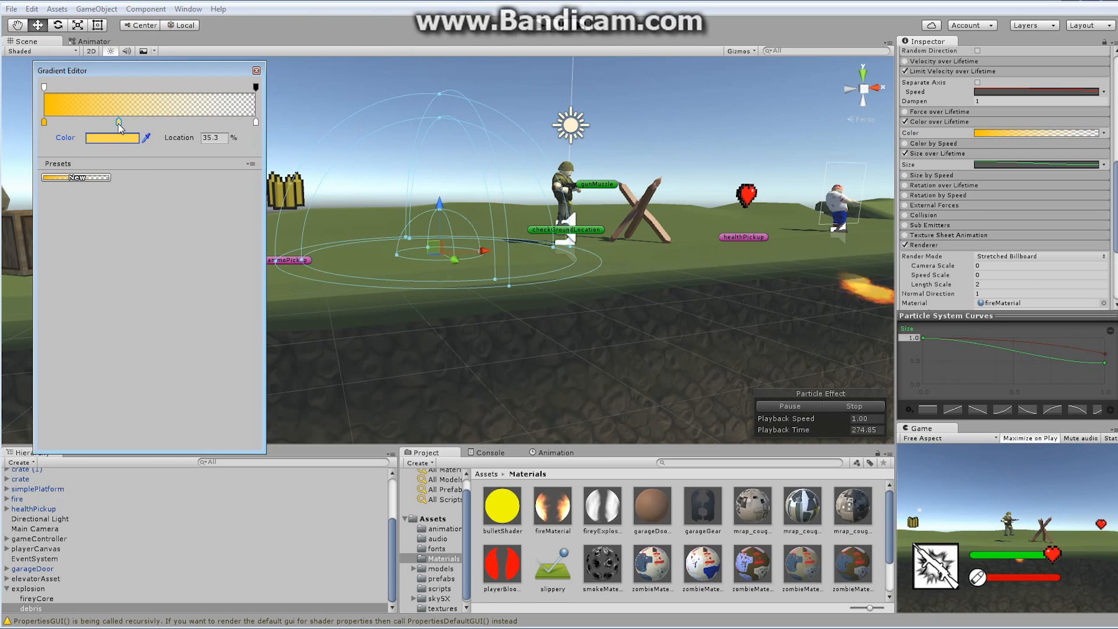
left_click_drag(118, 122, 117, 121)
left_click(121, 140)
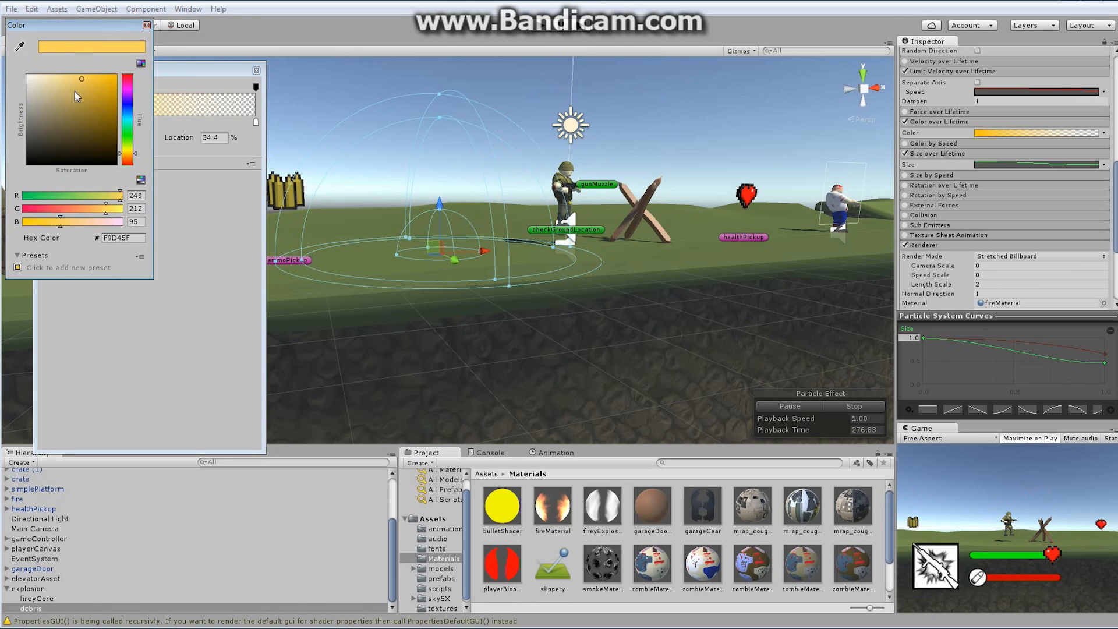
left_click_drag(75, 91, 27, 167)
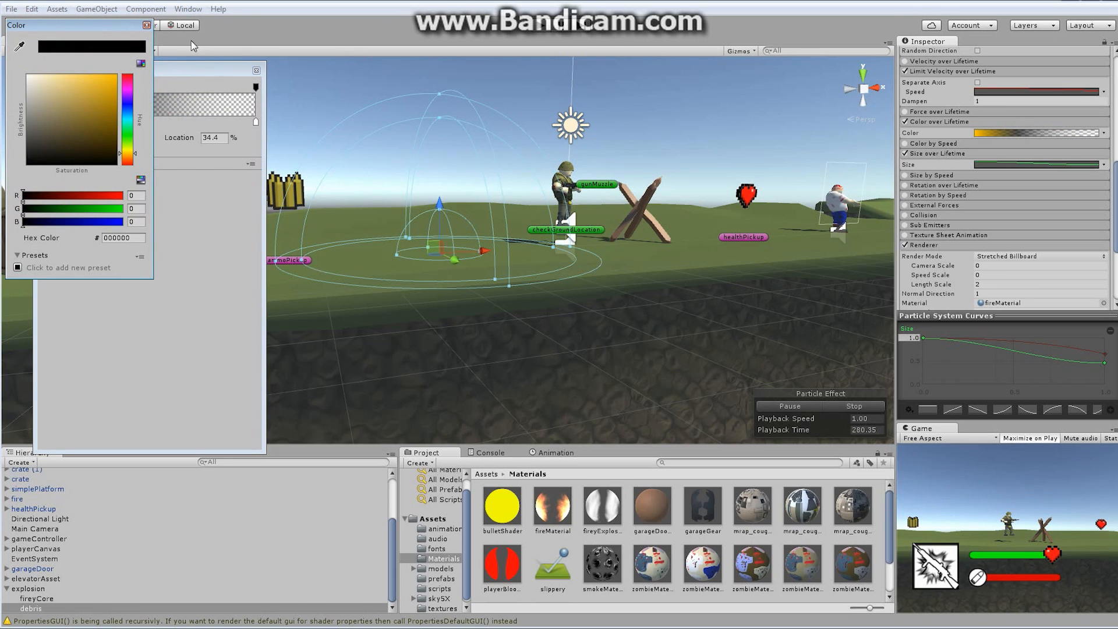
left_click(147, 25)
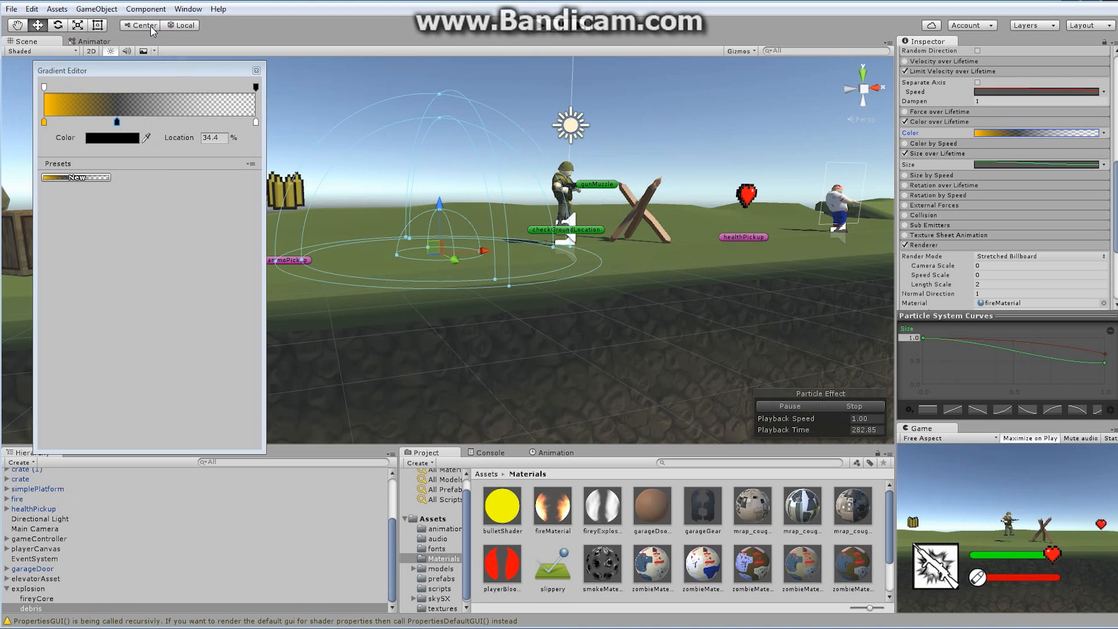
Delete the white color key at the 100% location of the debris gradient and close the gradient editor.
left_click(256, 123)
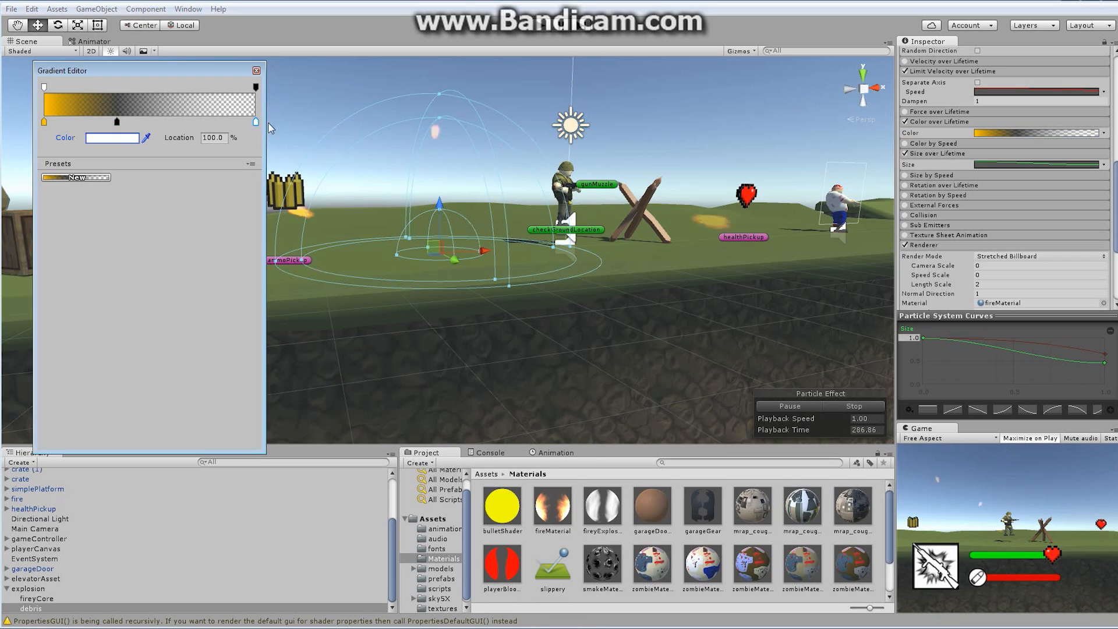
key("Delete")
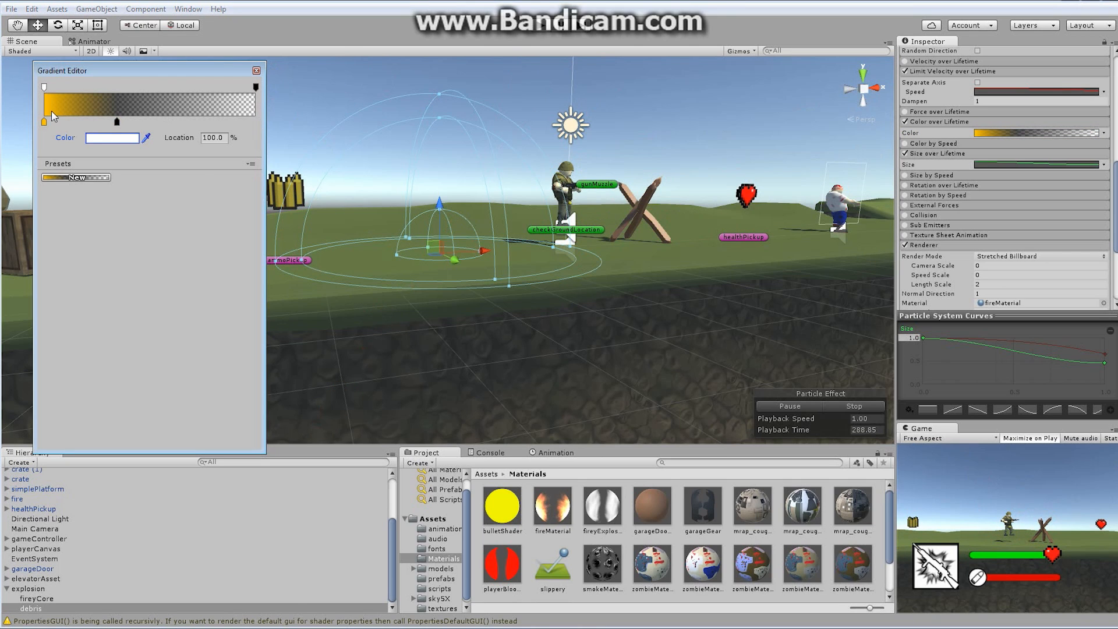
left_click(256, 70)
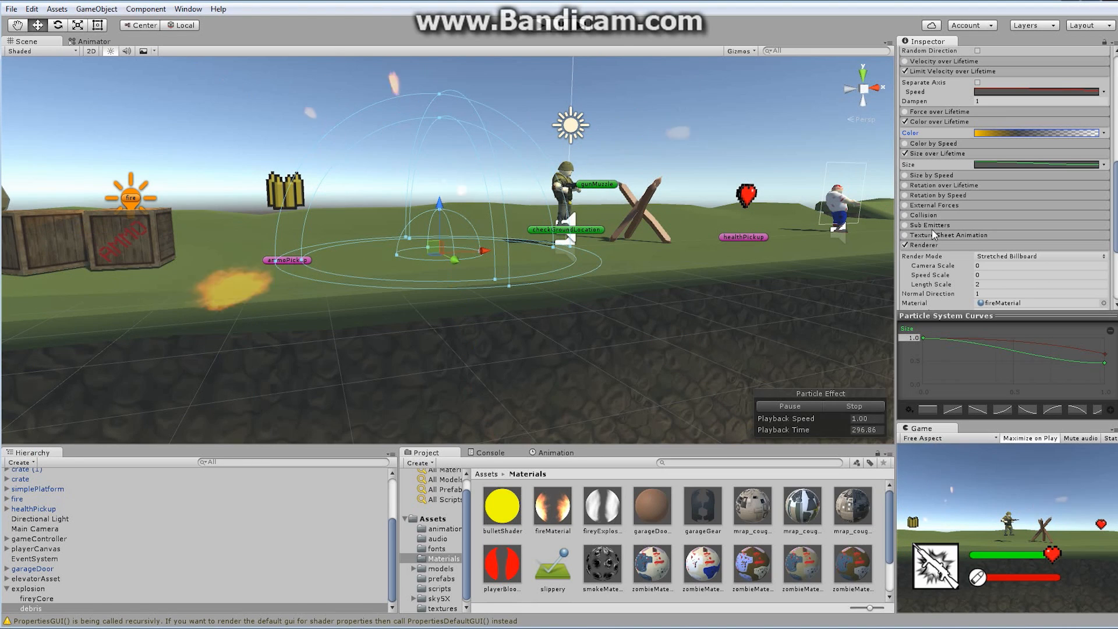
Enable Rotation over Lifetime for debris with an angular velocity random between -45 and 45.
left_click(905, 186)
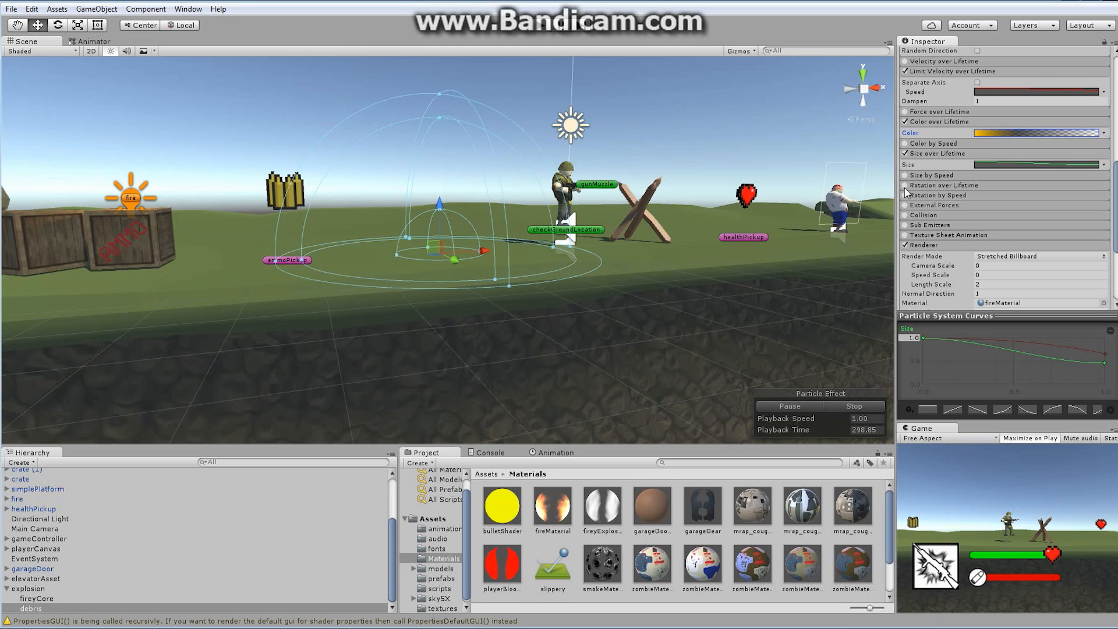
left_click(1003, 186)
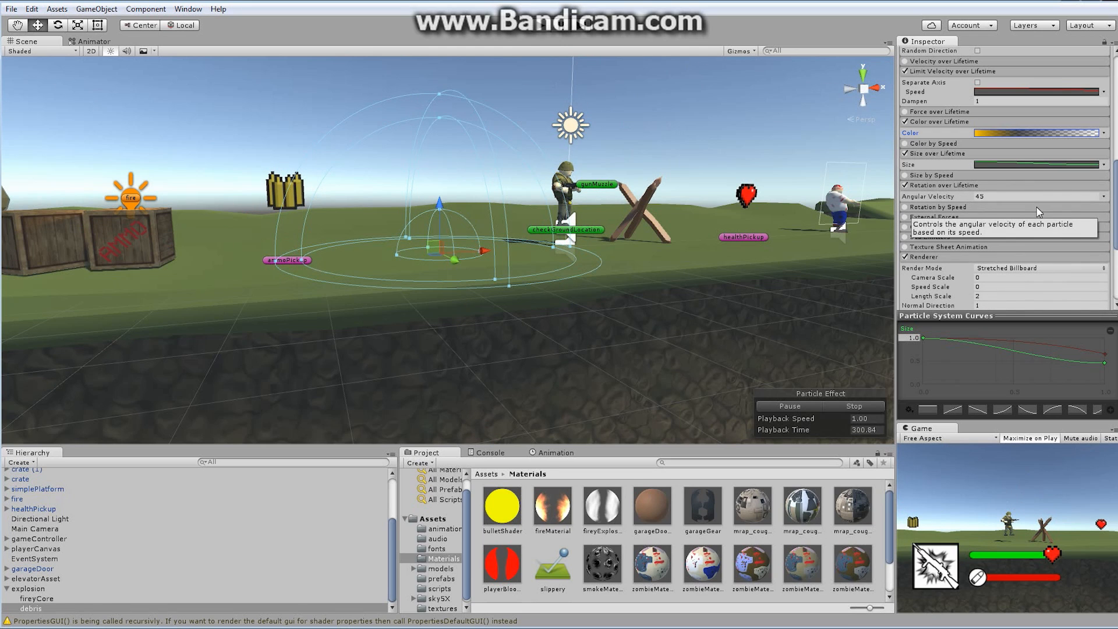
left_click(1104, 197)
left_click(1058, 241)
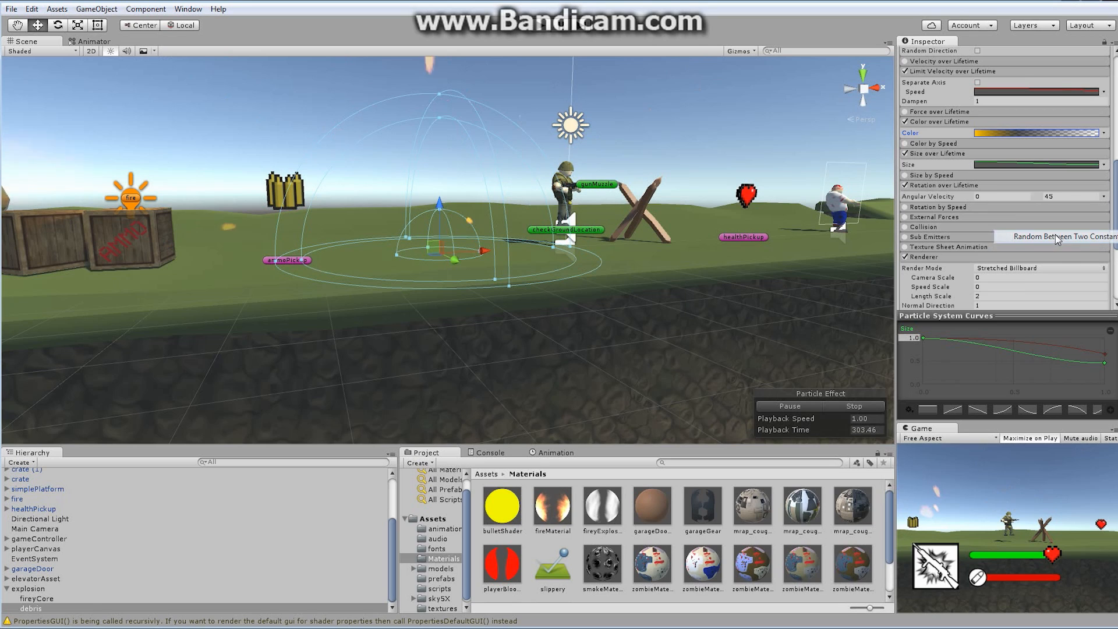
left_click(981, 197)
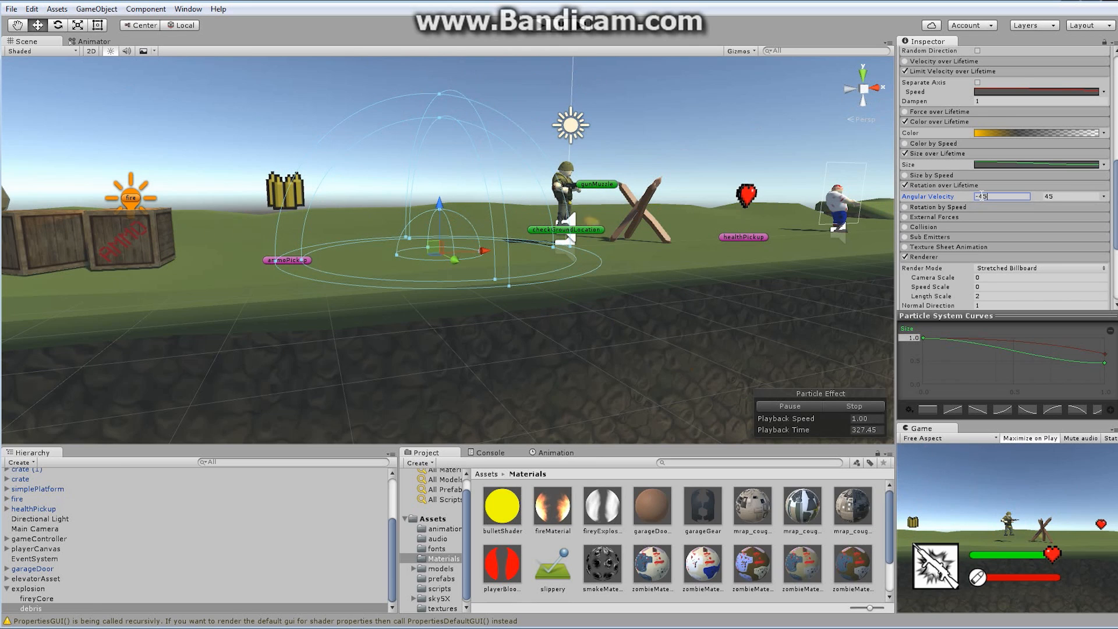
Turn off looping for debris and preview the whole explosion effect from its parent object.
scroll(948, 159, "up", 10)
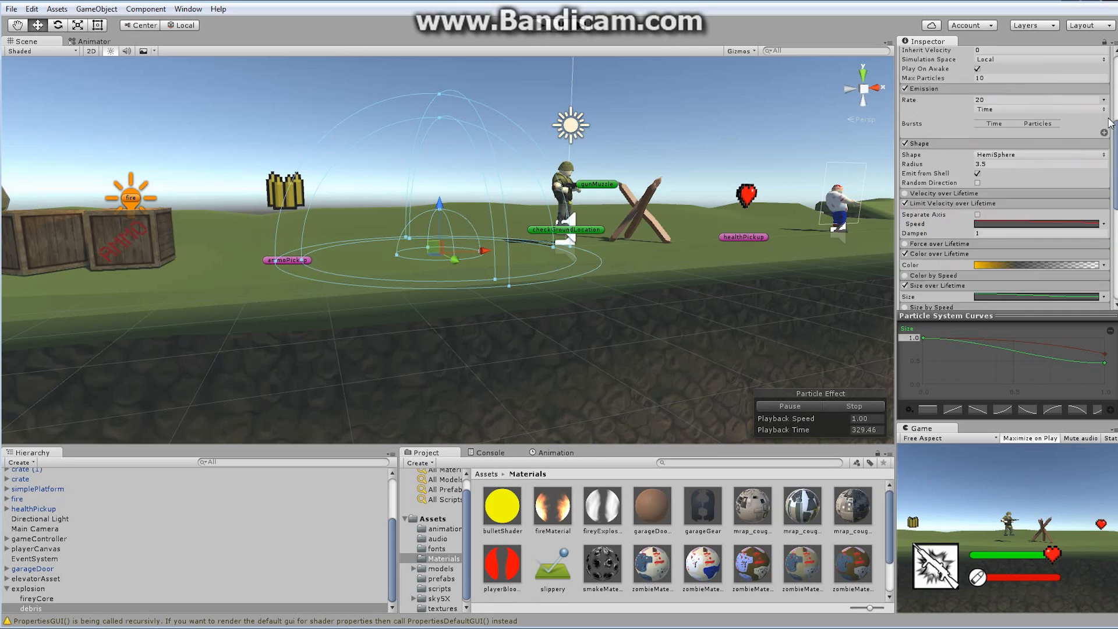
left_click(977, 176)
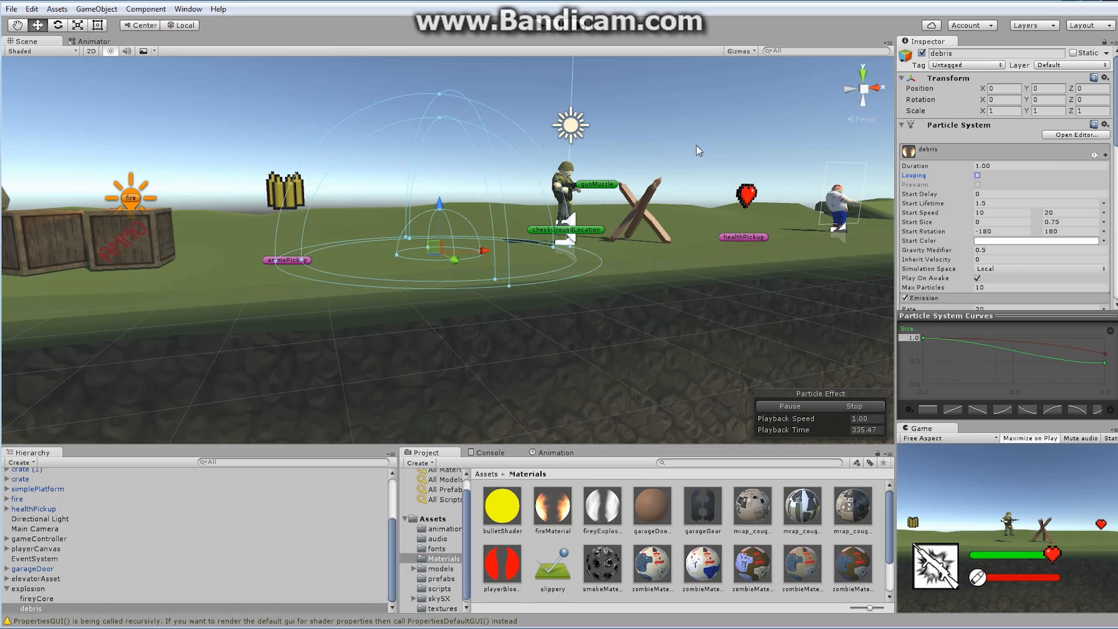
left_click(28, 588)
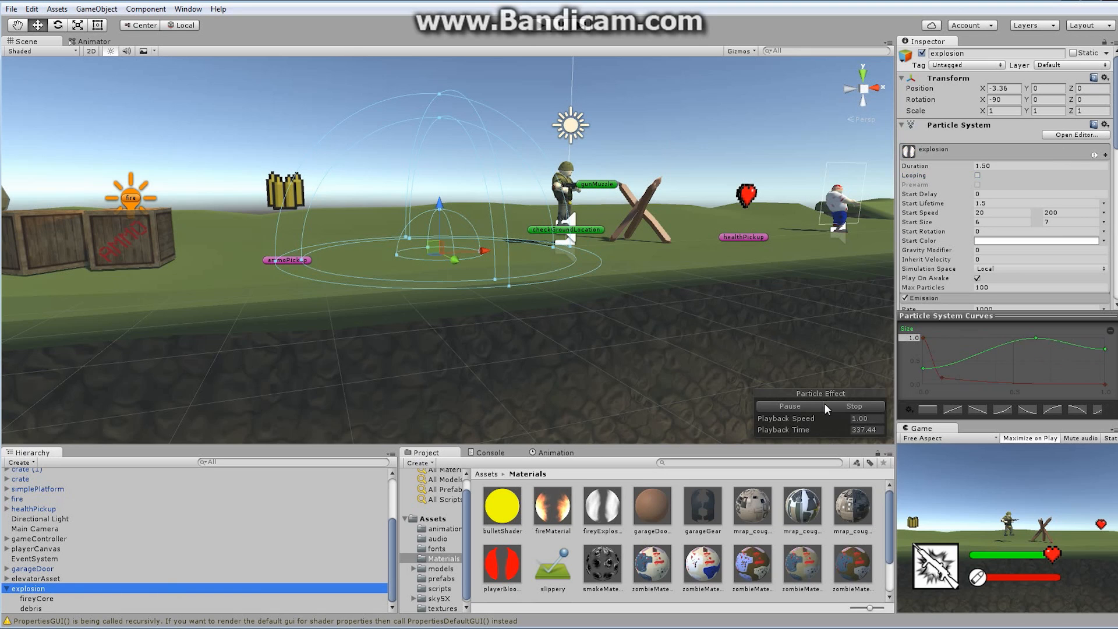
left_click(792, 405)
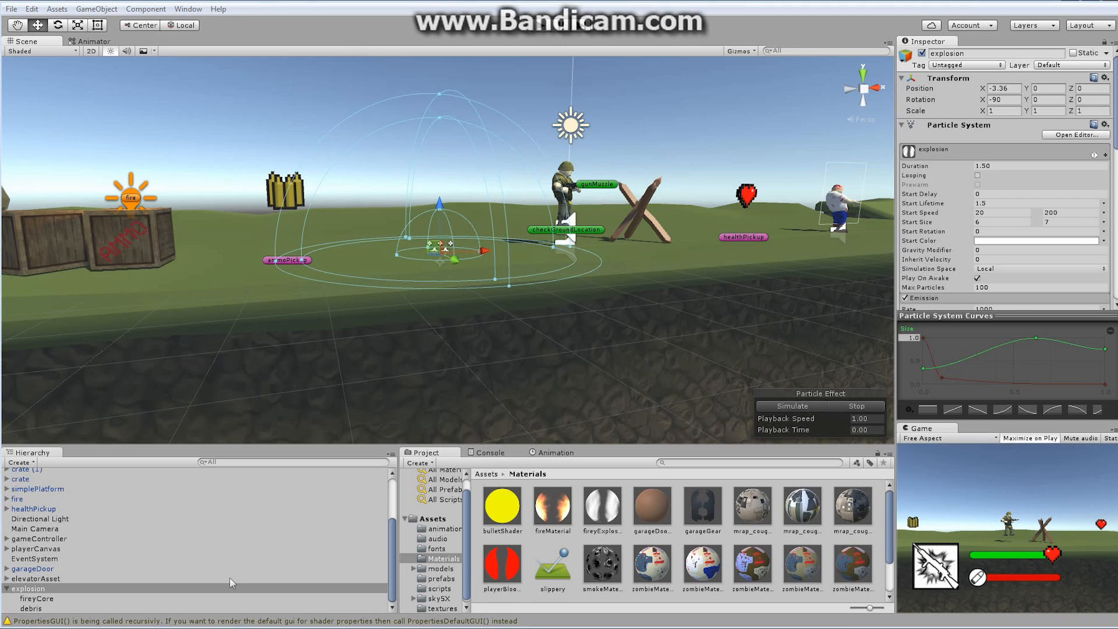
Create a new particle system with its position at 0, 0, 0 and its X rotation at 0.
left_click(24, 463)
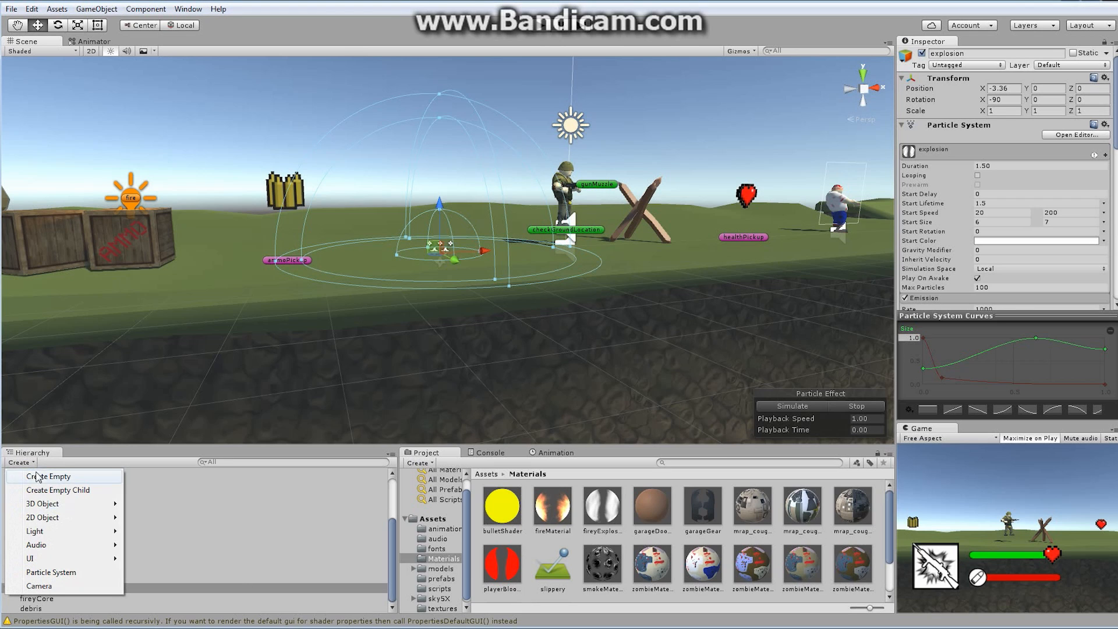
left_click(65, 574)
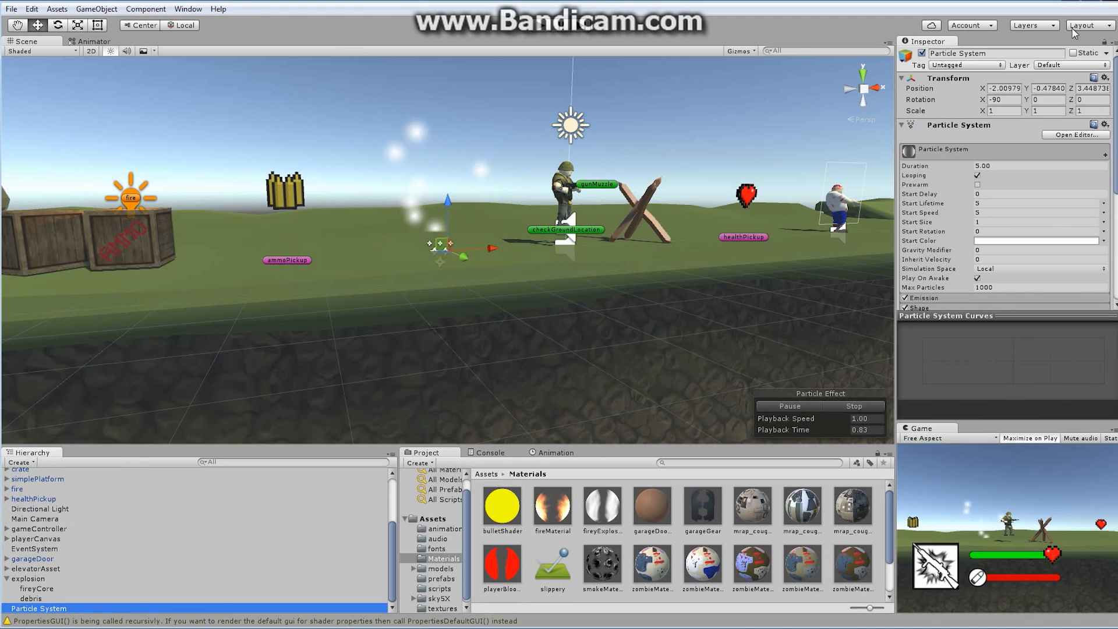
left_click(1004, 89)
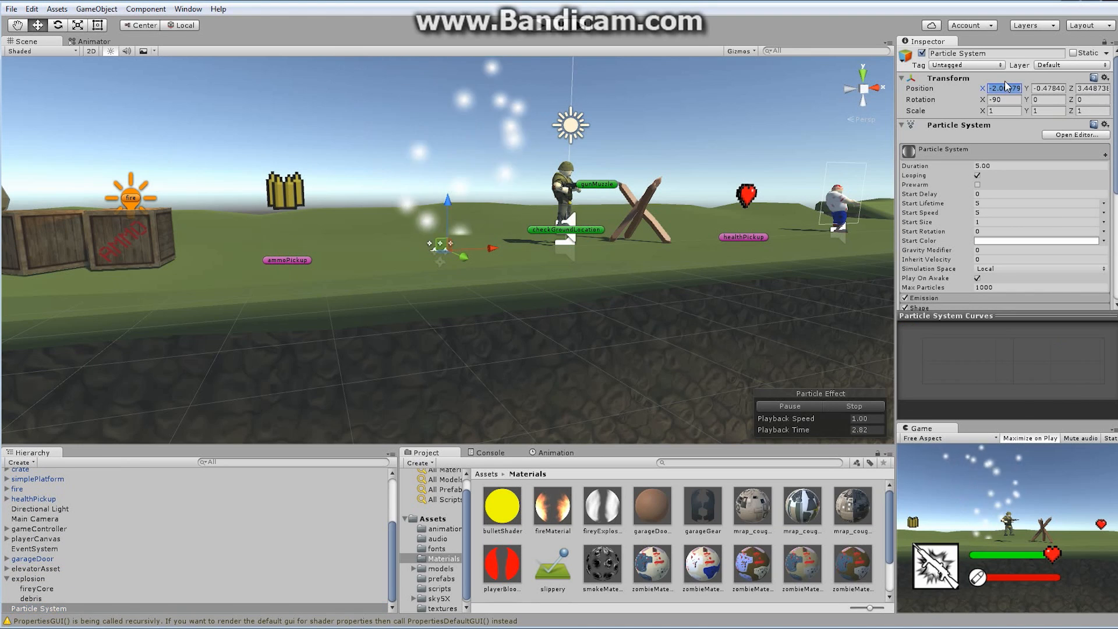
type("0")
left_click(1051, 89)
type("0")
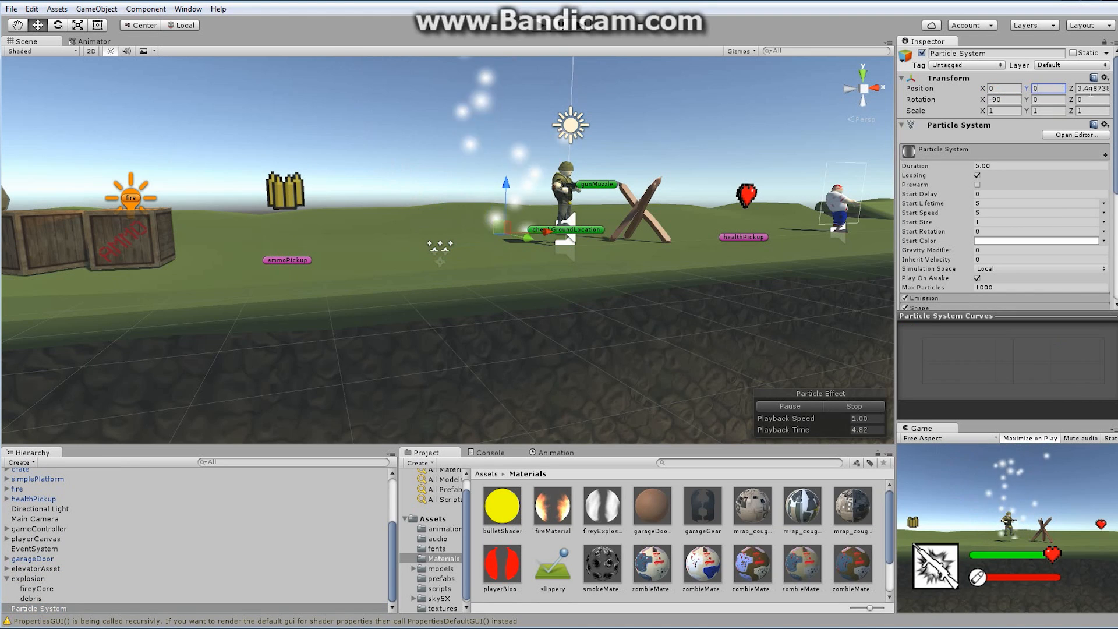
left_click(1092, 88)
type("0")
left_click(1012, 100)
type("0")
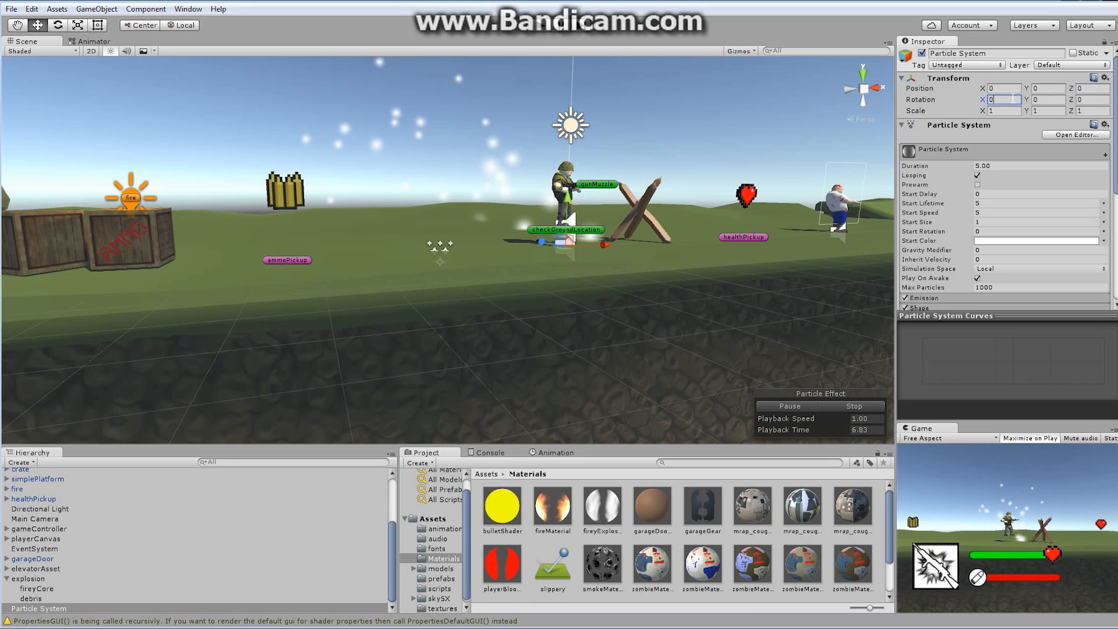
Set the new particle system's emission shape to a Sphere with a radius of 0.01.
left_click_drag(1114, 134, 1115, 168)
left_click(962, 237)
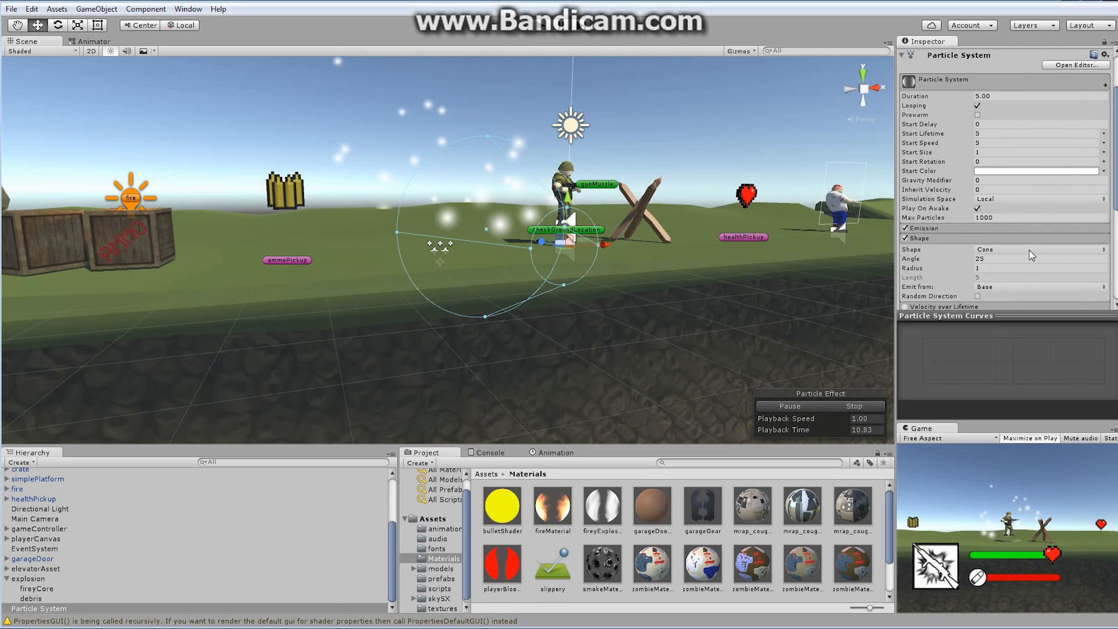
left_click(1008, 248)
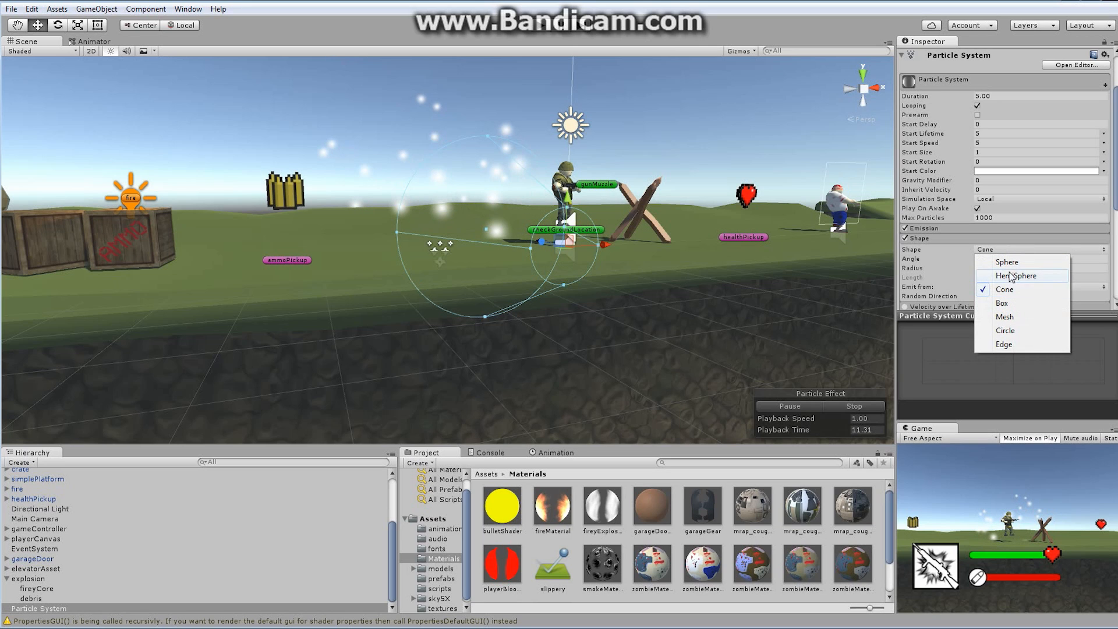
left_click(1007, 263)
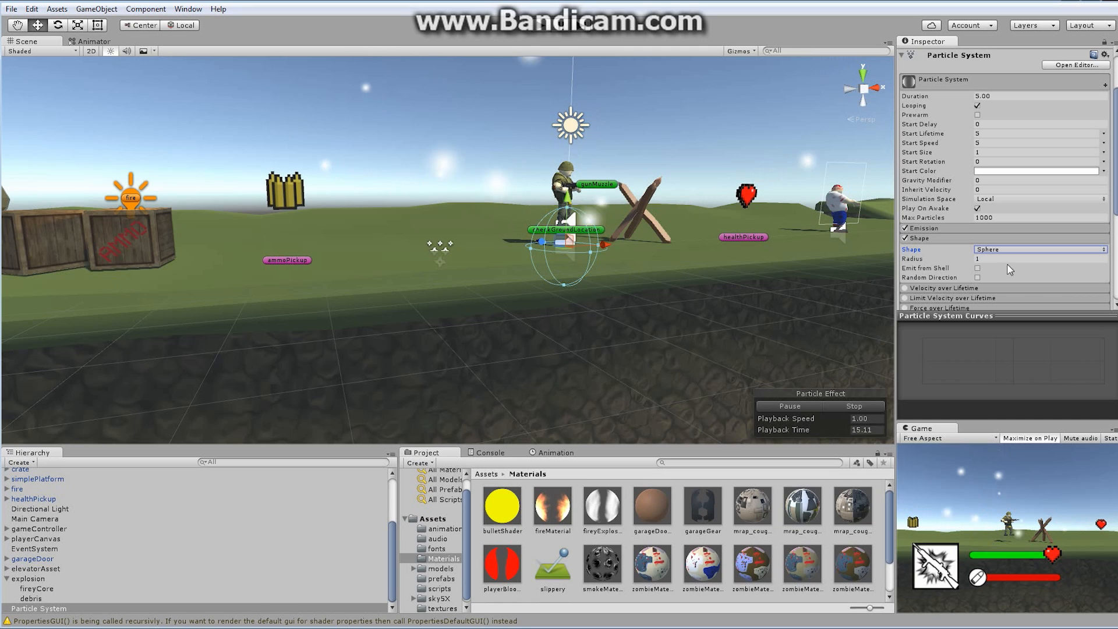
left_click(976, 259)
type("0.01")
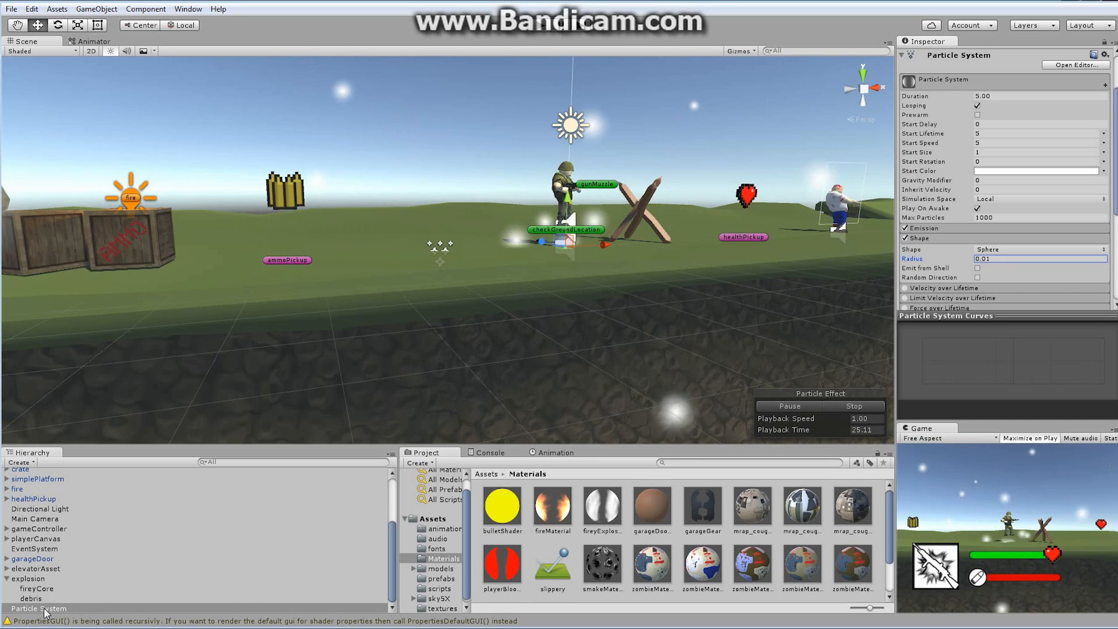
Make the new particle system a child of debris and reset its X position and X rotation to 0.
mouse_move(44, 610)
left_mouse_down()
mouse_move(41, 579)
mouse_move(39, 599)
left_mouse_up()
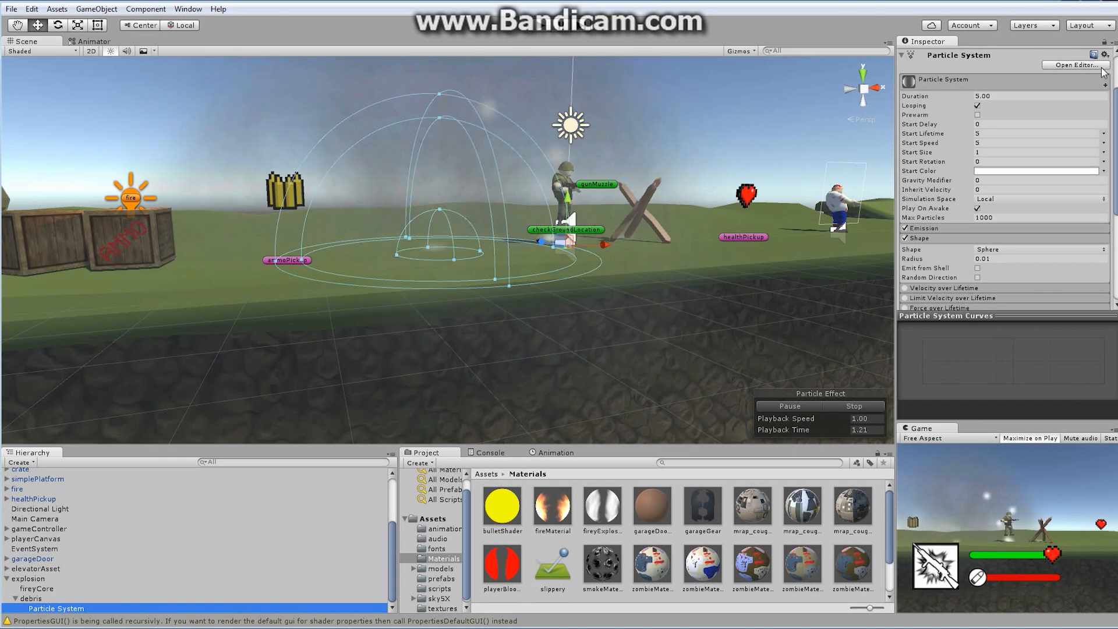
left_click(1005, 87)
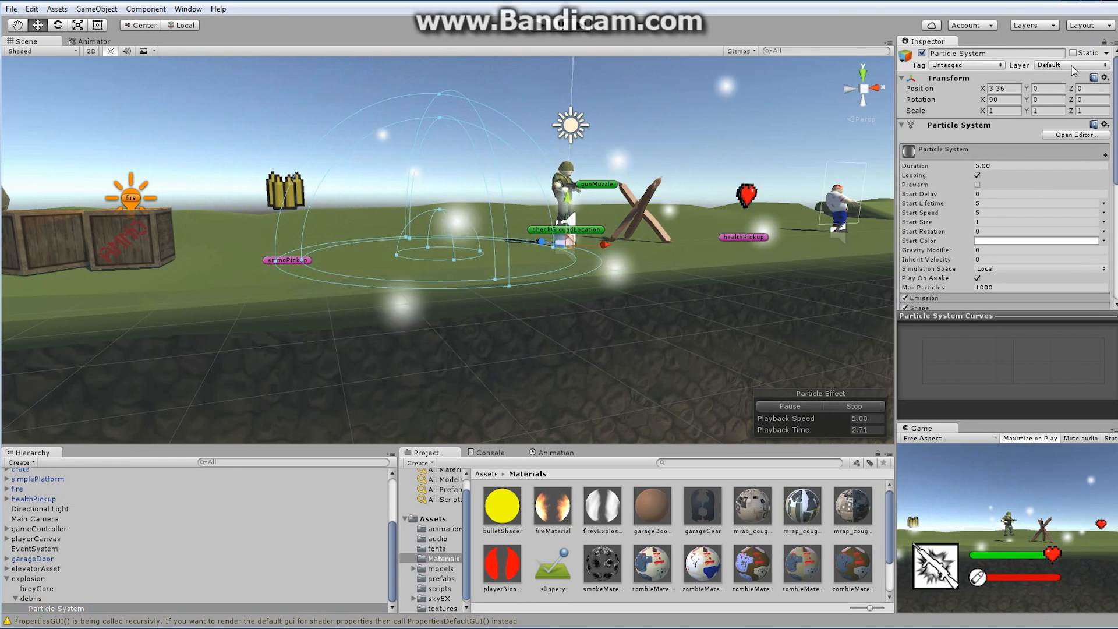
type("0")
left_click(1000, 100)
type("0")
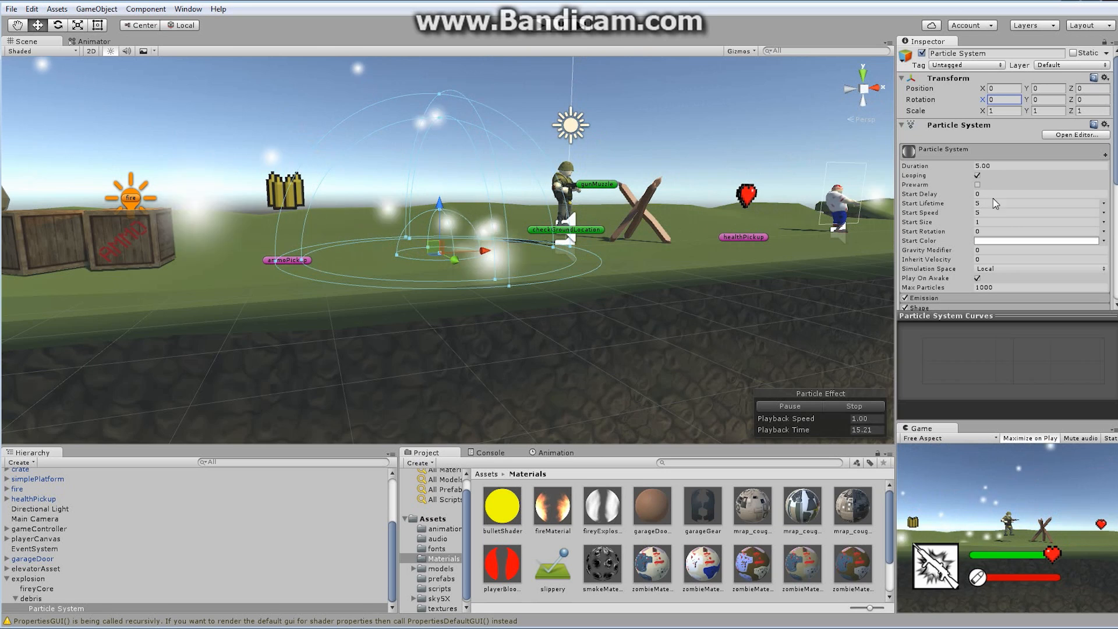
Set the child particle system's Start Lifetime to random between the constants 0.5 and 2.
left_click(1102, 204)
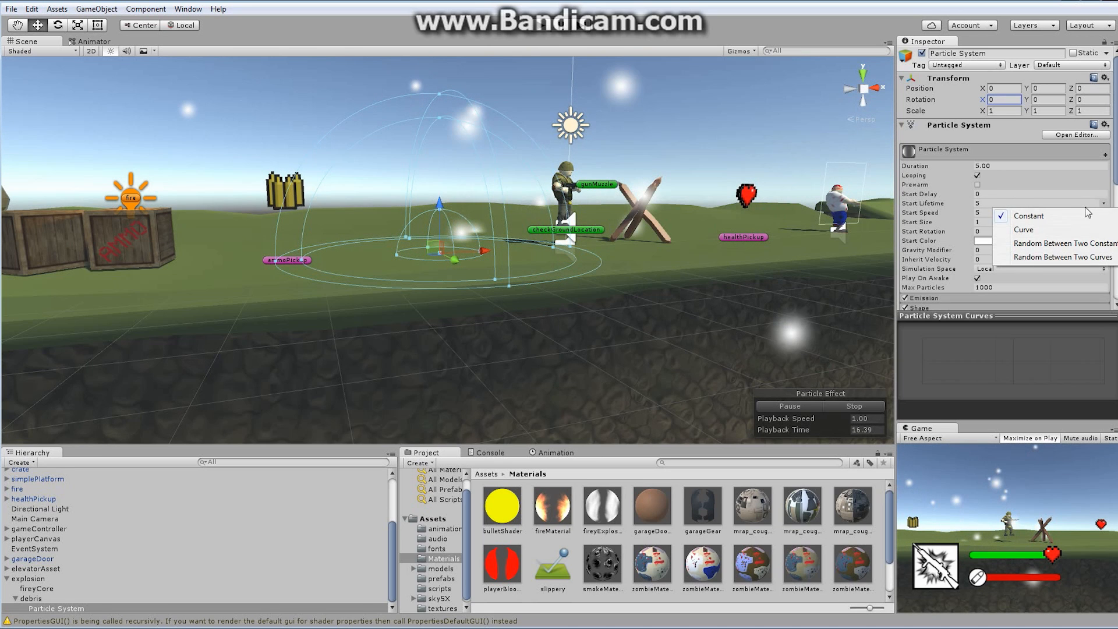
left_click(1081, 245)
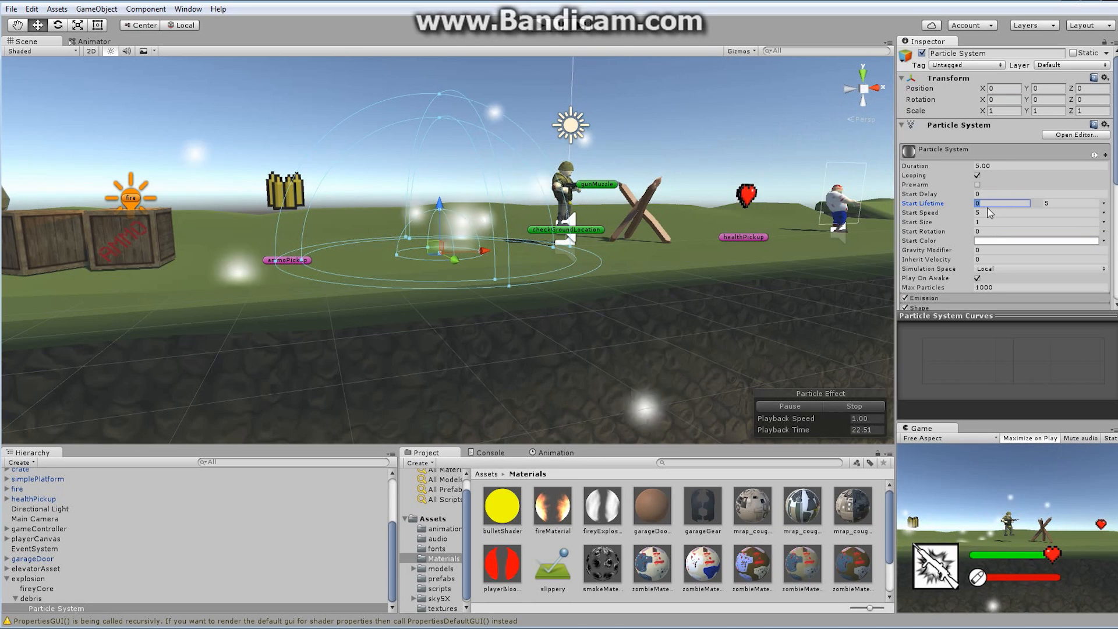
type(".5")
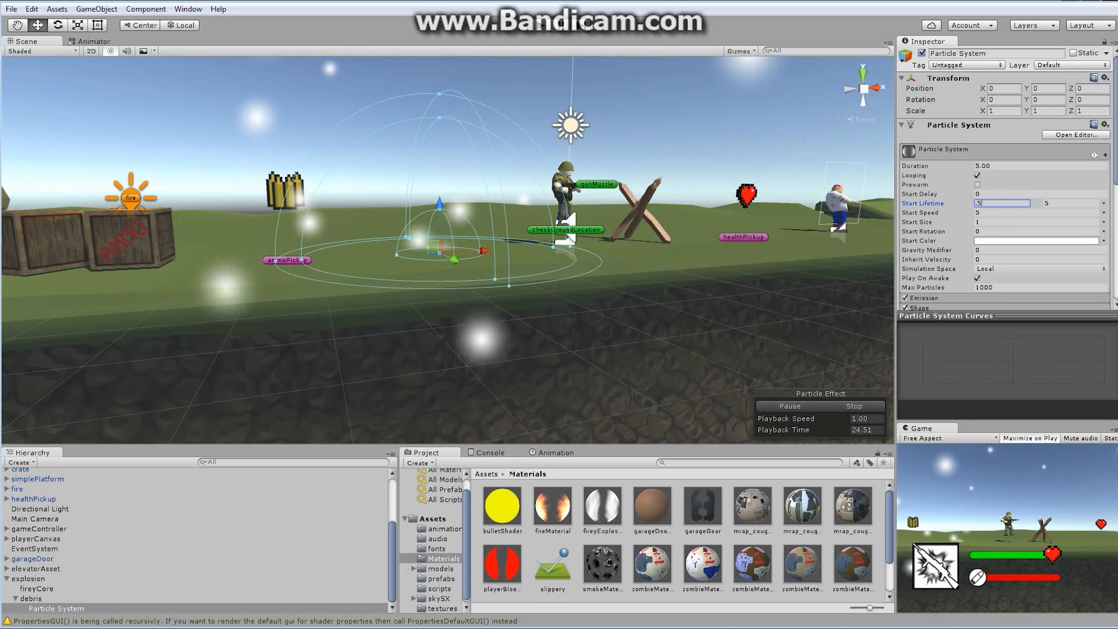
left_click(1052, 204)
type("2")
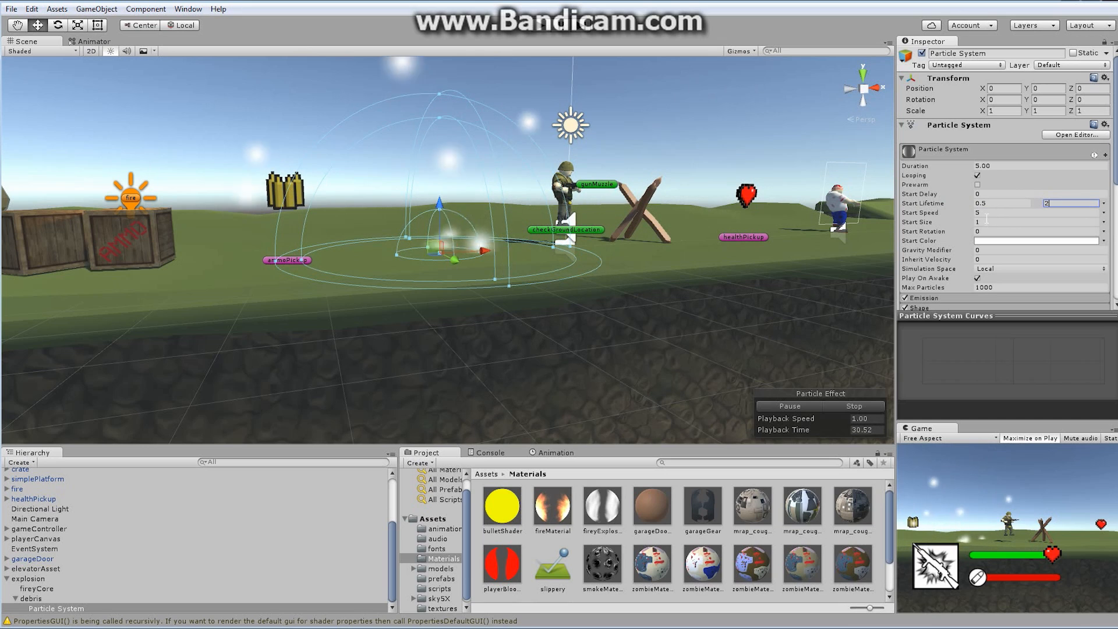
Set the particle system's Start Size to random between the constants 0.5 and 1, and its Start Speed to 0.
left_click(1103, 222)
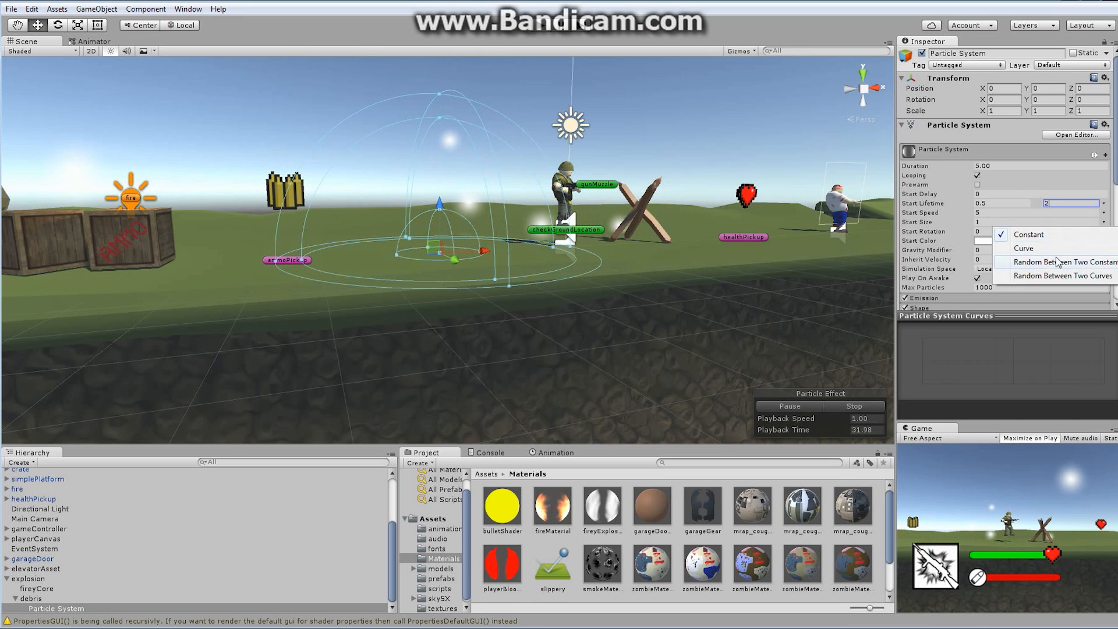
left_click(1057, 262)
left_click(984, 221)
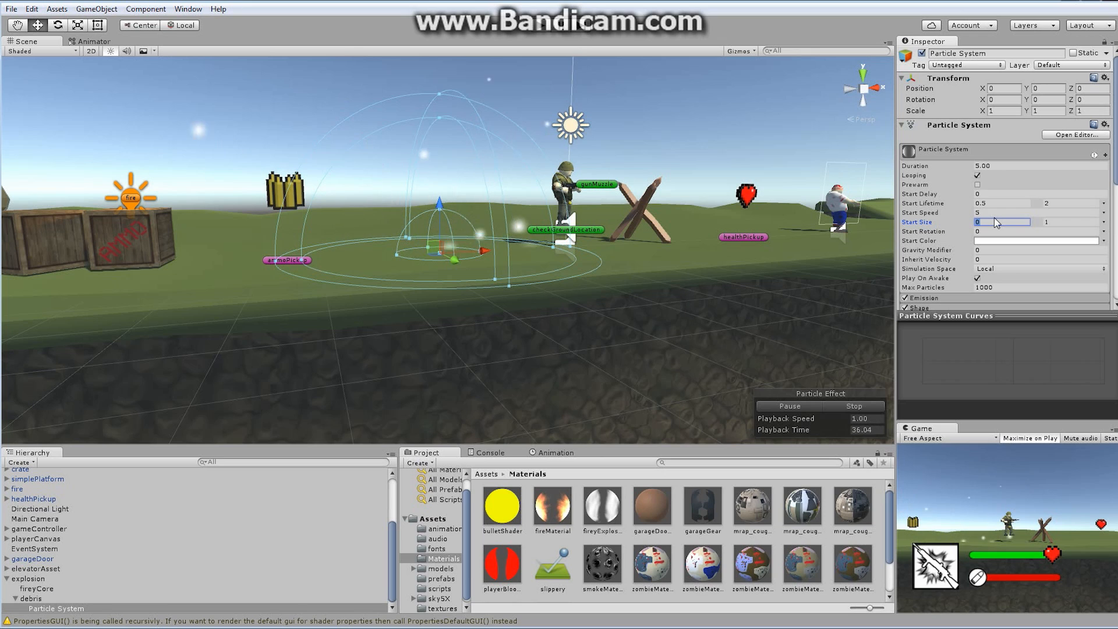
type(".5")
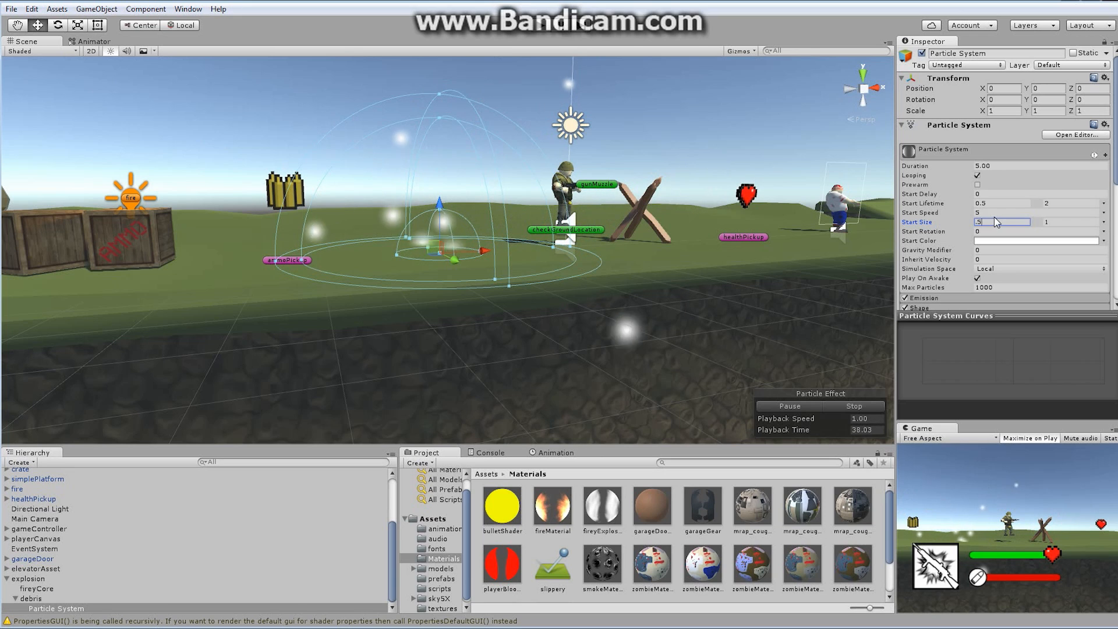
left_click(1052, 221)
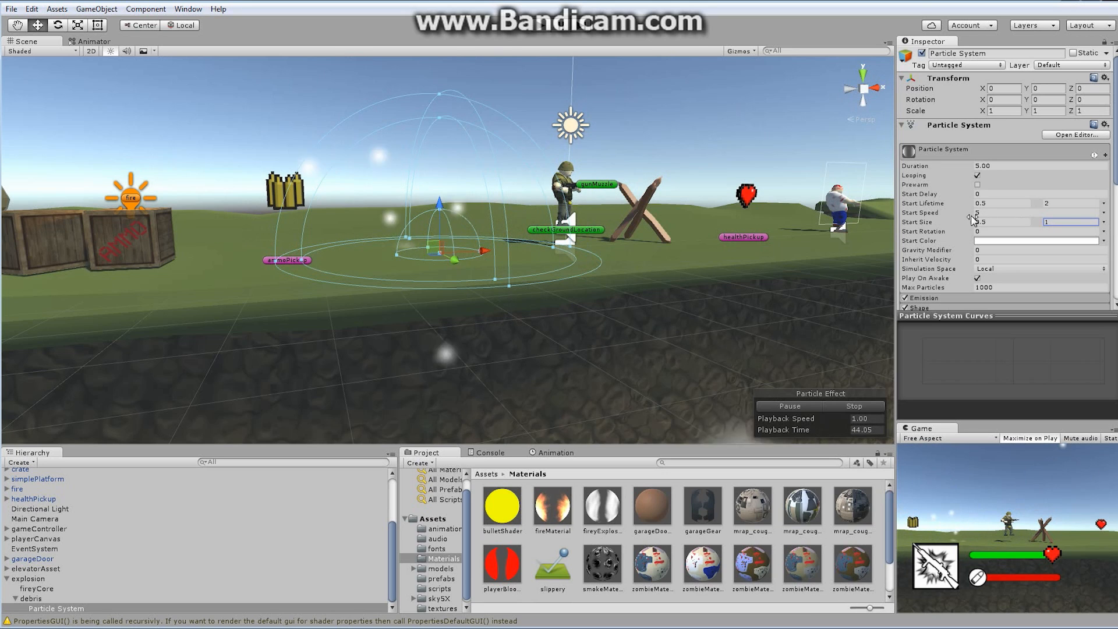
left_click(991, 212)
type("0")
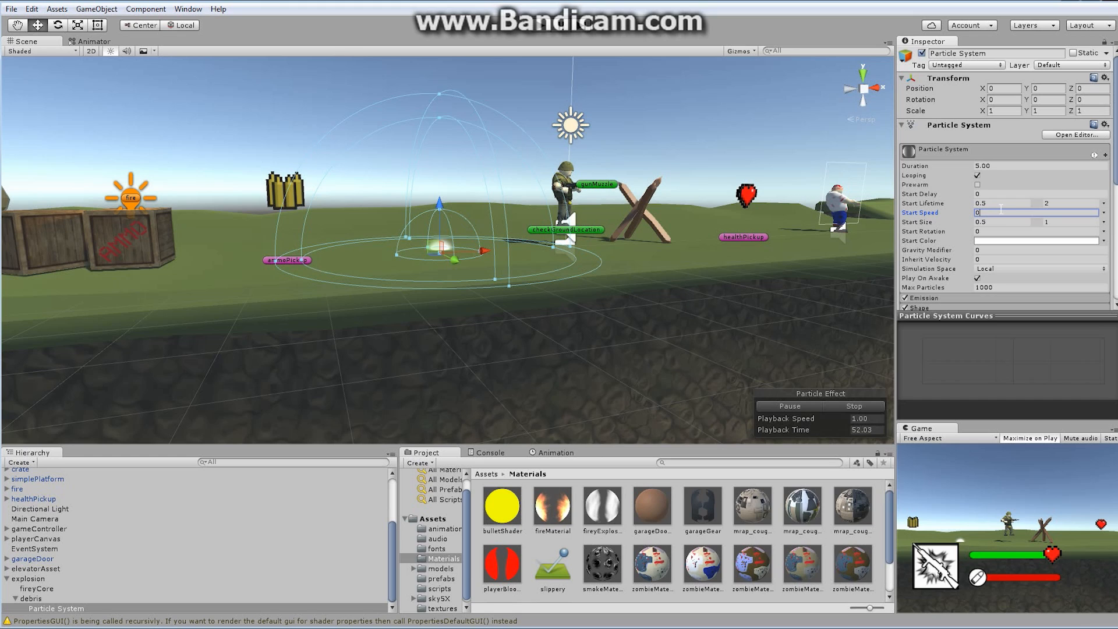
Rename the child particle system of debris as debrisTrail.
left_click(1001, 53)
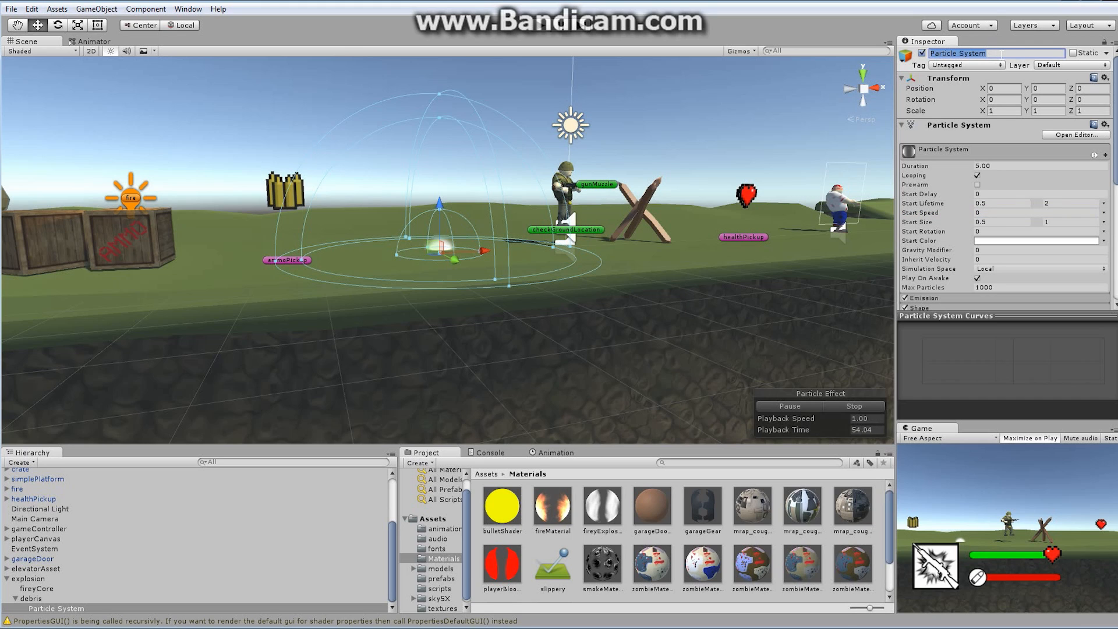
type("debrisTrail")
key("Return")
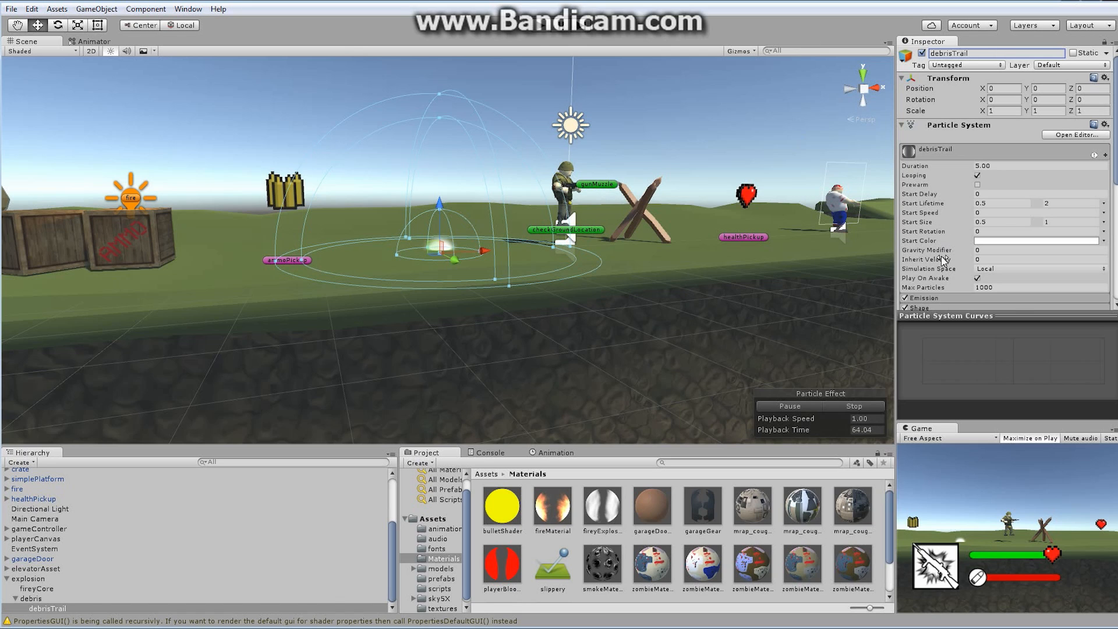
Set debrisTrail's Max Particles to 100 and its emission rate to 100.
scroll(1028, 250, "down", 2)
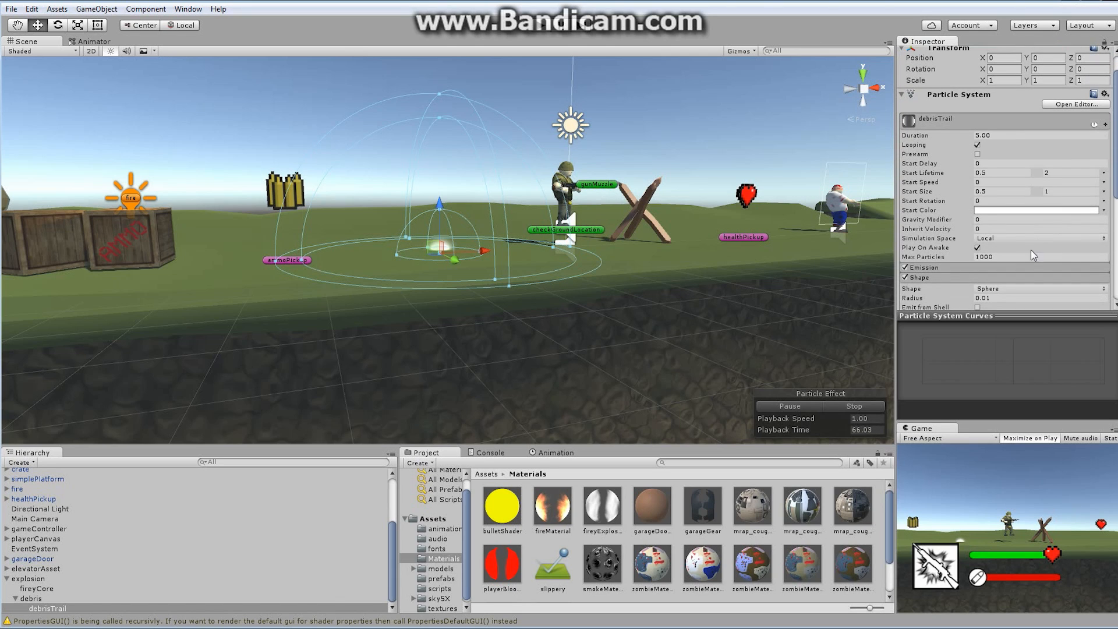
left_click(997, 256)
key("BackSpace")
left_click(986, 266)
left_click(985, 278)
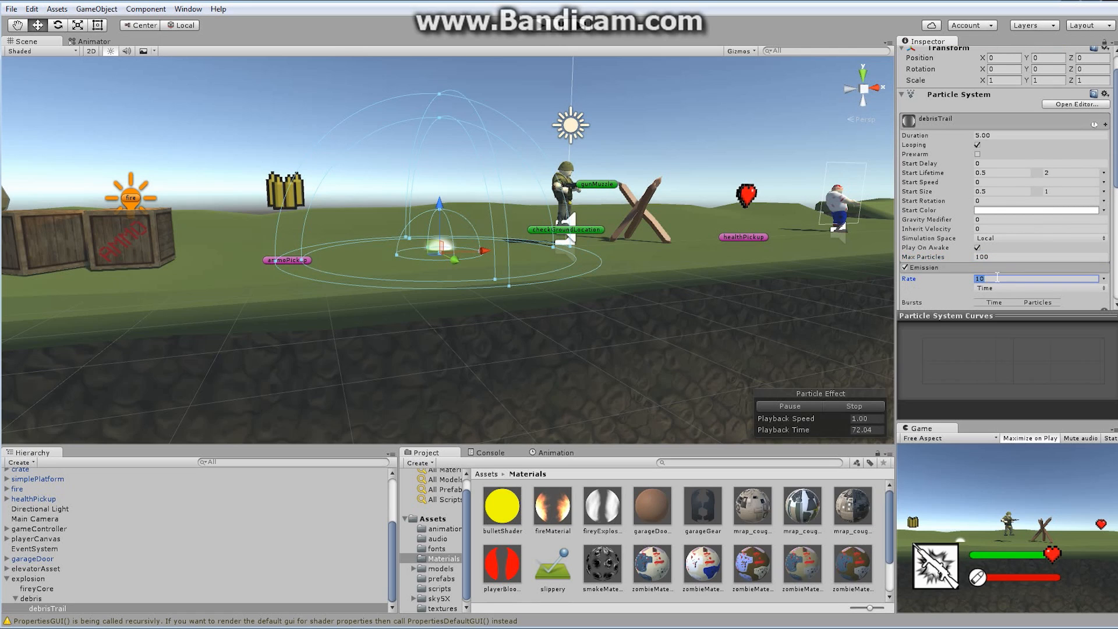
type("0")
Enable Color over Lifetime for debrisTrail and set the gradient's 0% color key to yellow (FFDE00).
scroll(1004, 175, "down", 6)
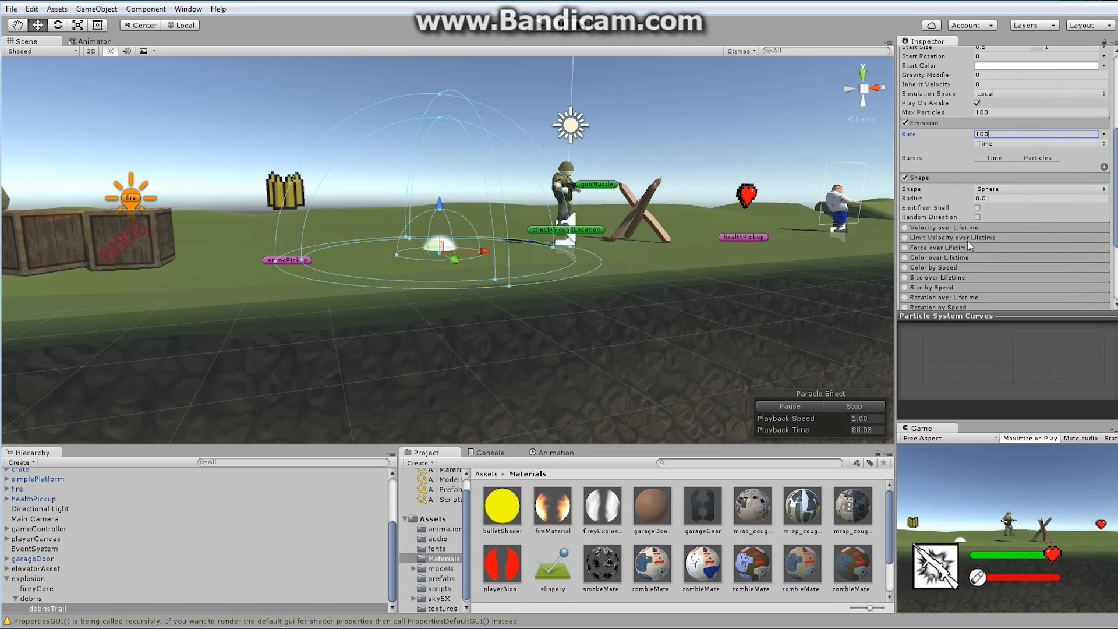
left_click(904, 258)
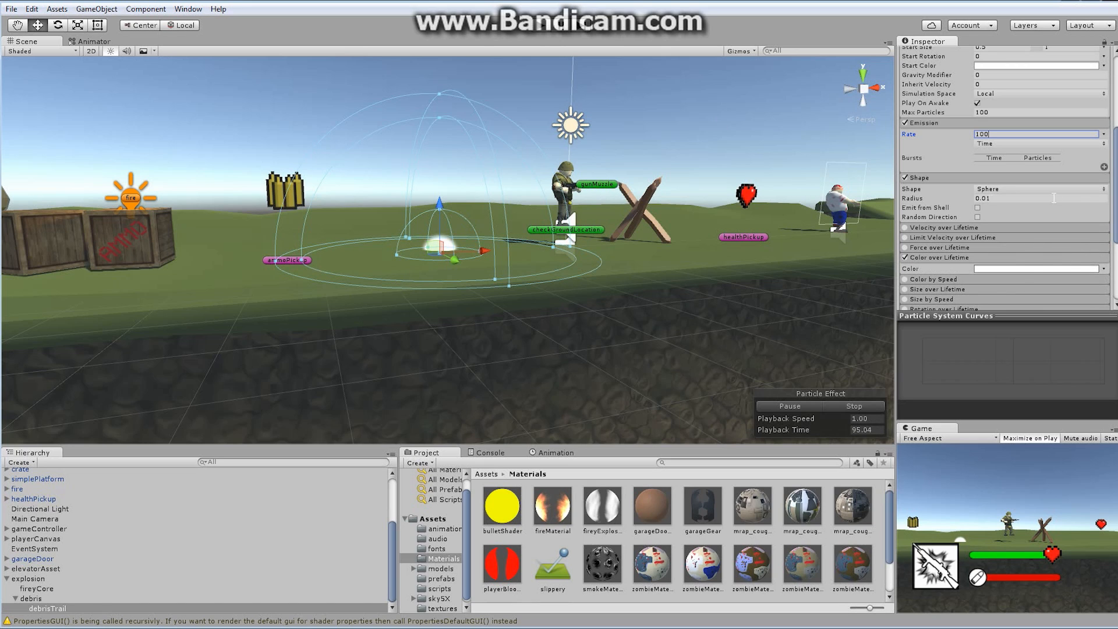
left_click(1019, 268)
left_click(44, 123)
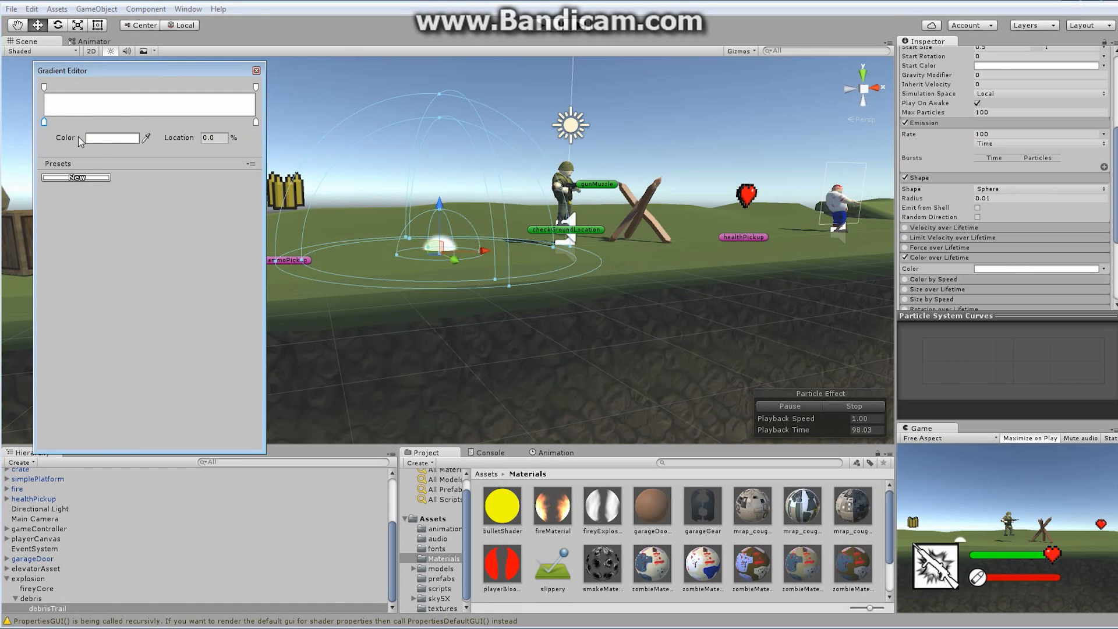
left_click(104, 141)
left_click(127, 153)
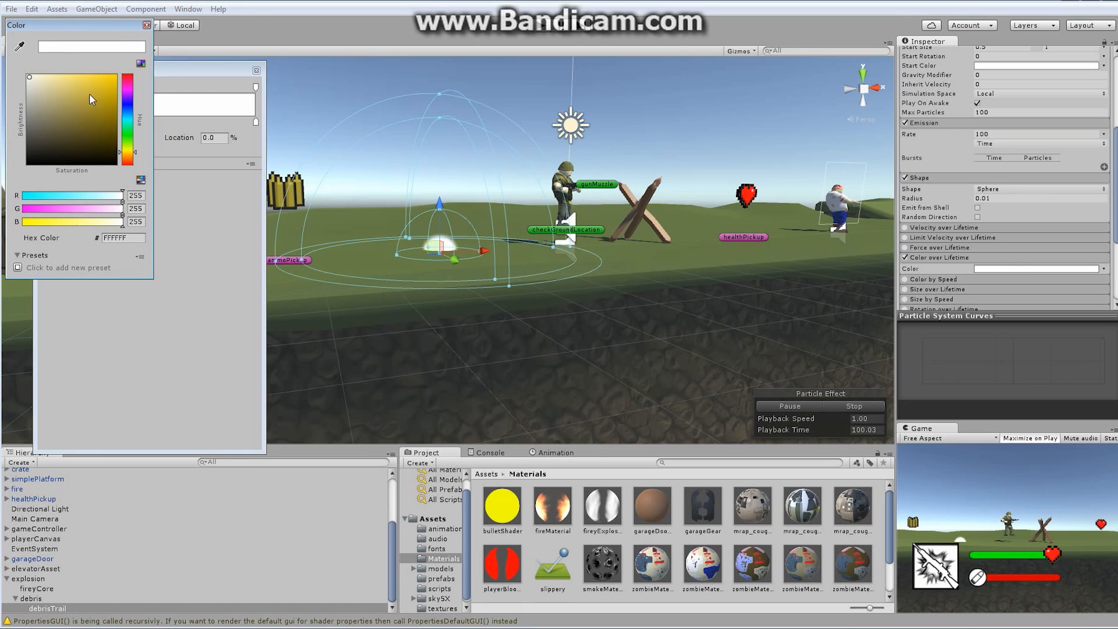
left_click(116, 75)
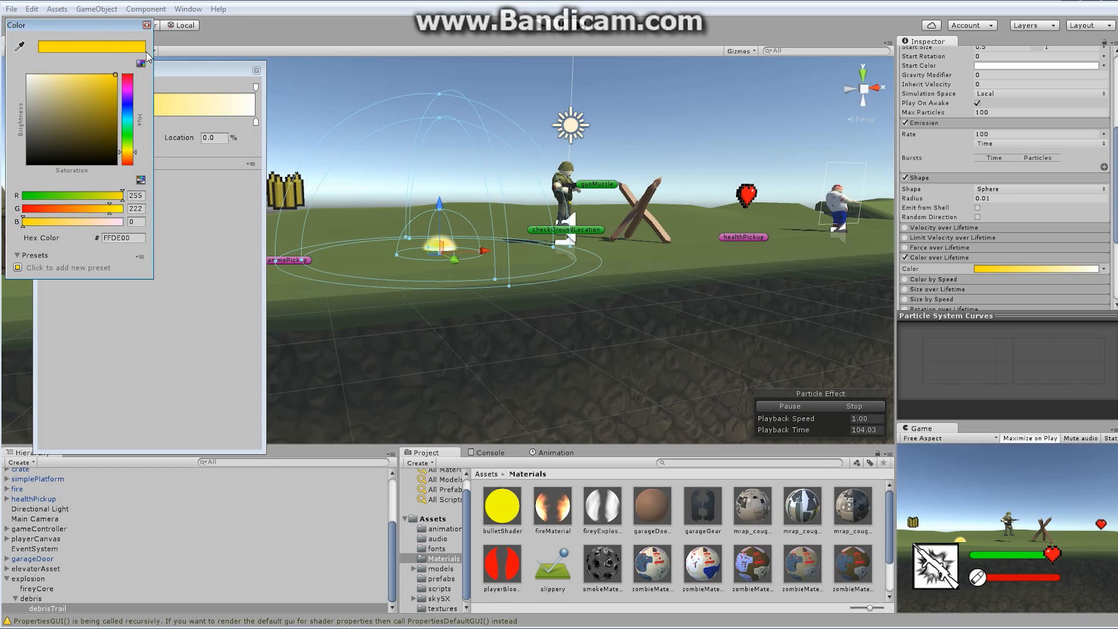
left_click(147, 25)
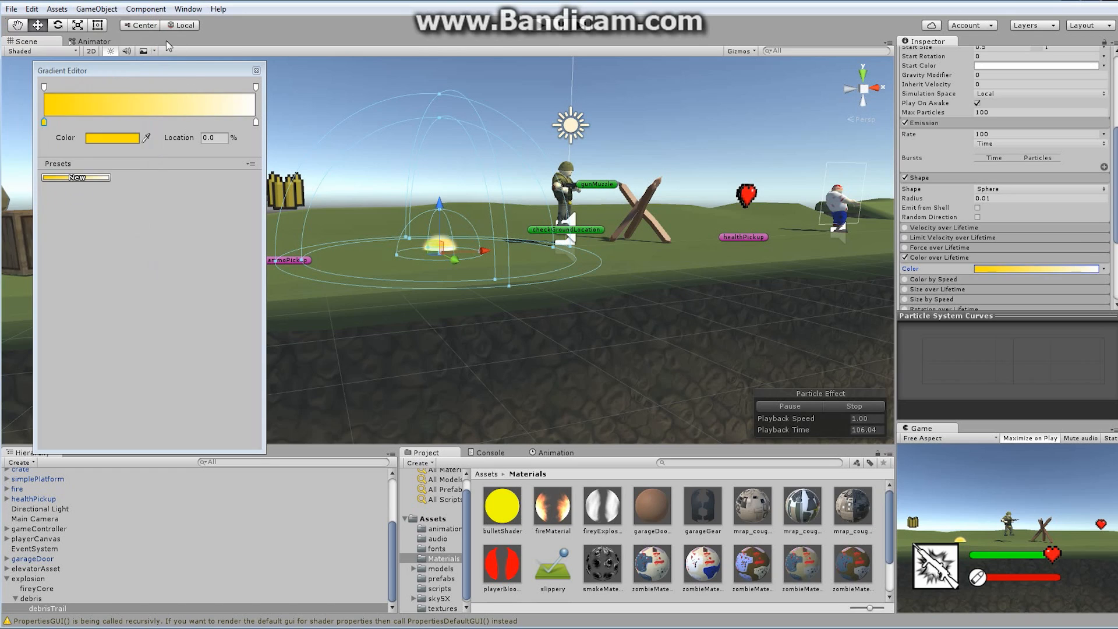
Set the color key at the 100% location of the debrisTrail gradient to black (000000).
left_click(256, 122)
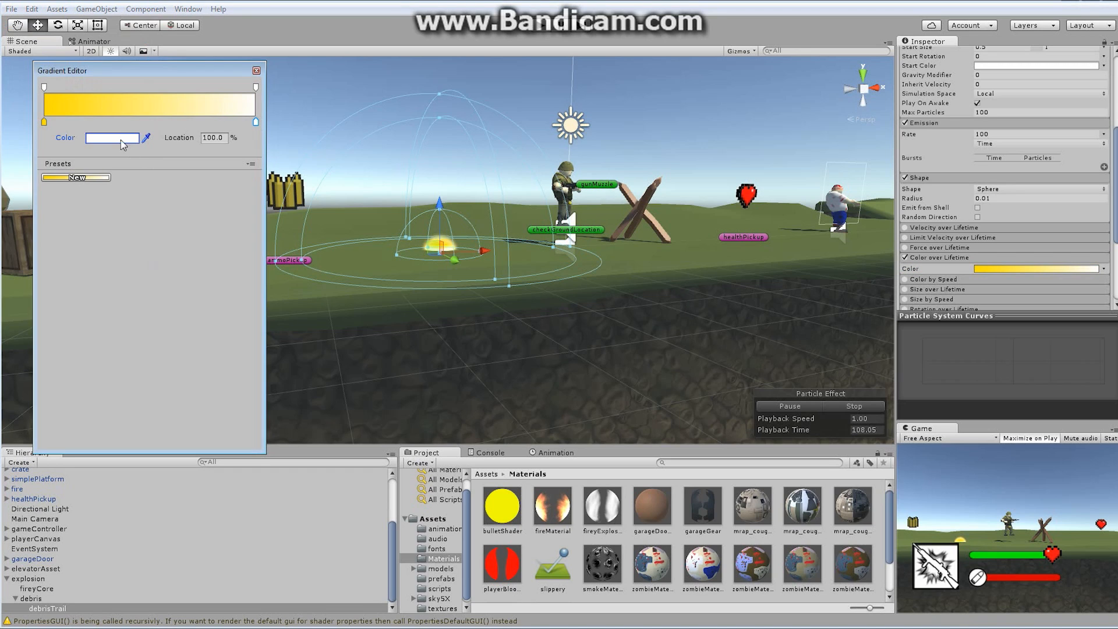
left_click(121, 139)
left_click(31, 164)
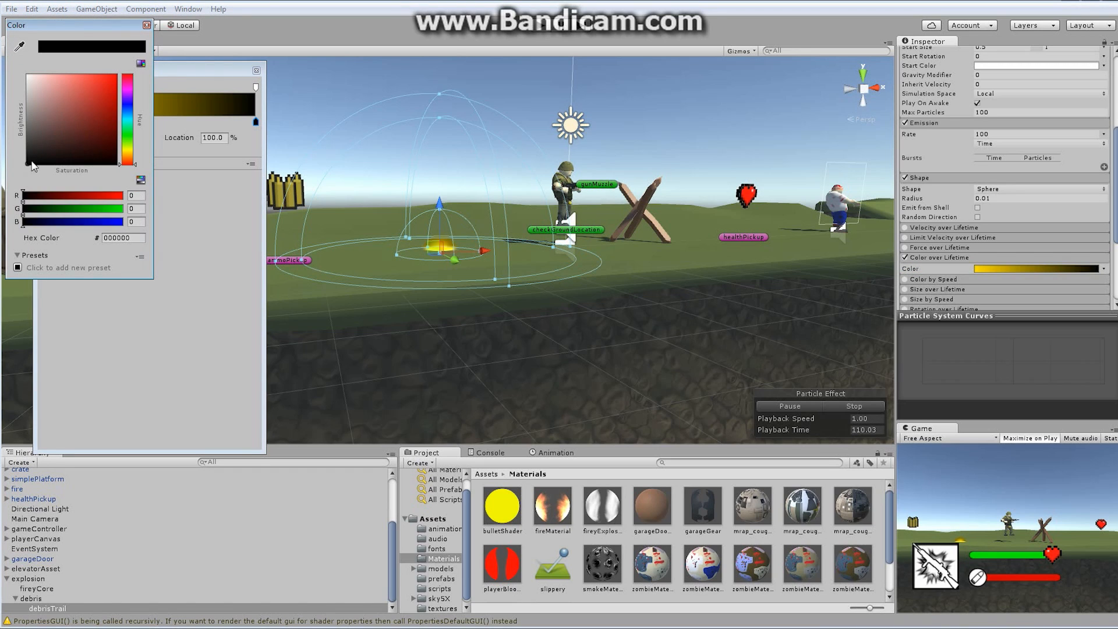
left_click(147, 25)
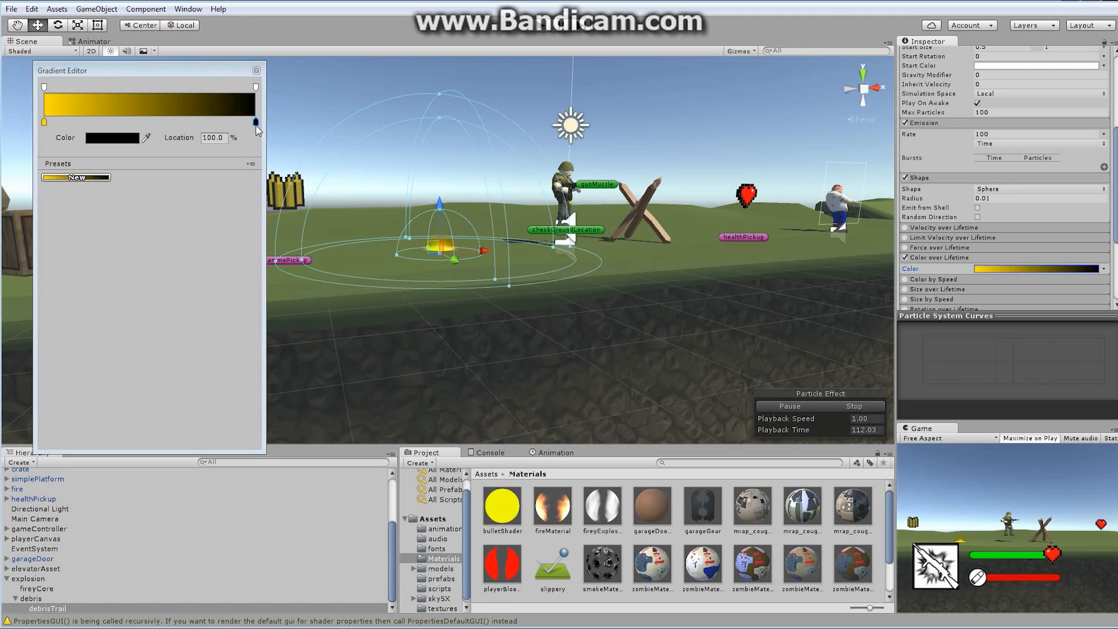
Move the gradient's black color key to the 7.6% location and set the alpha key at 100% to 0.
left_click_drag(256, 125, 64, 124)
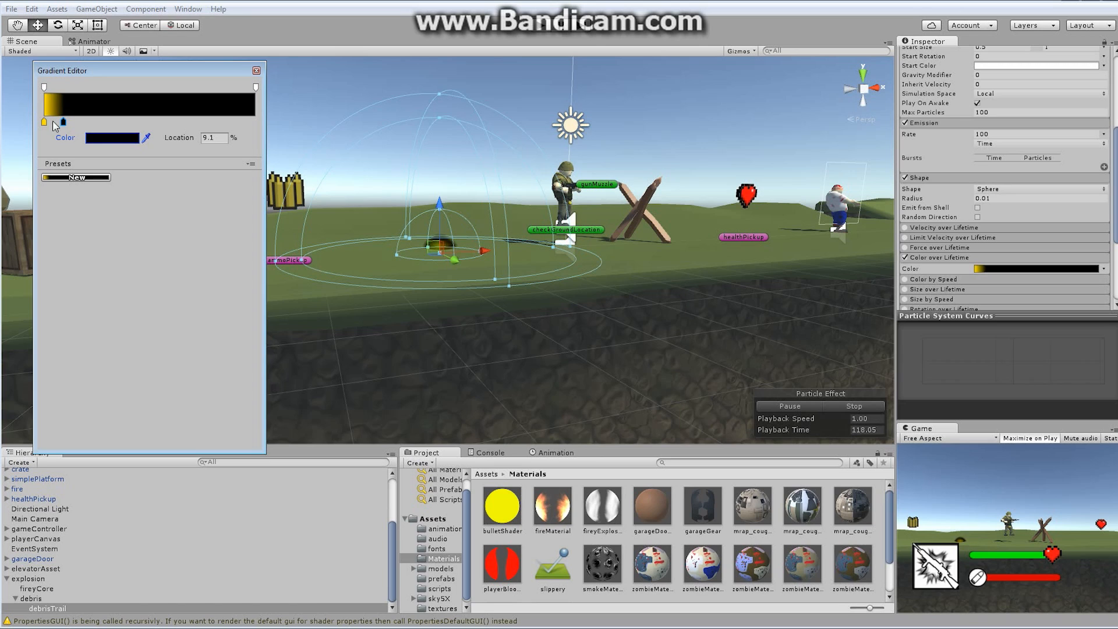
left_click_drag(64, 124, 60, 124)
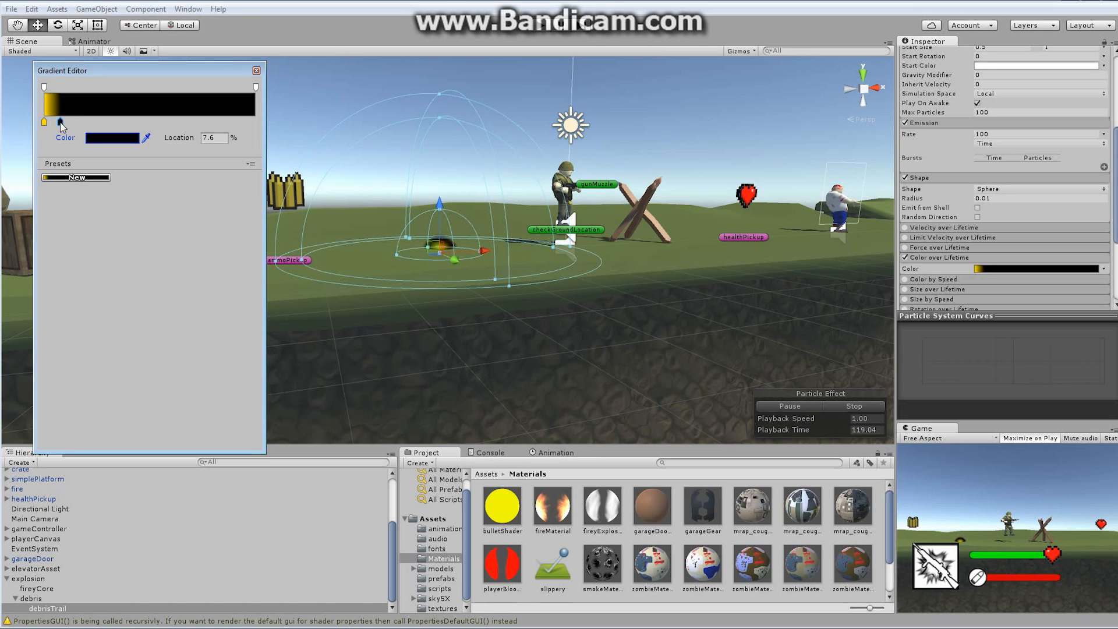
left_click(256, 89)
left_click_drag(73, 138, 60, 142)
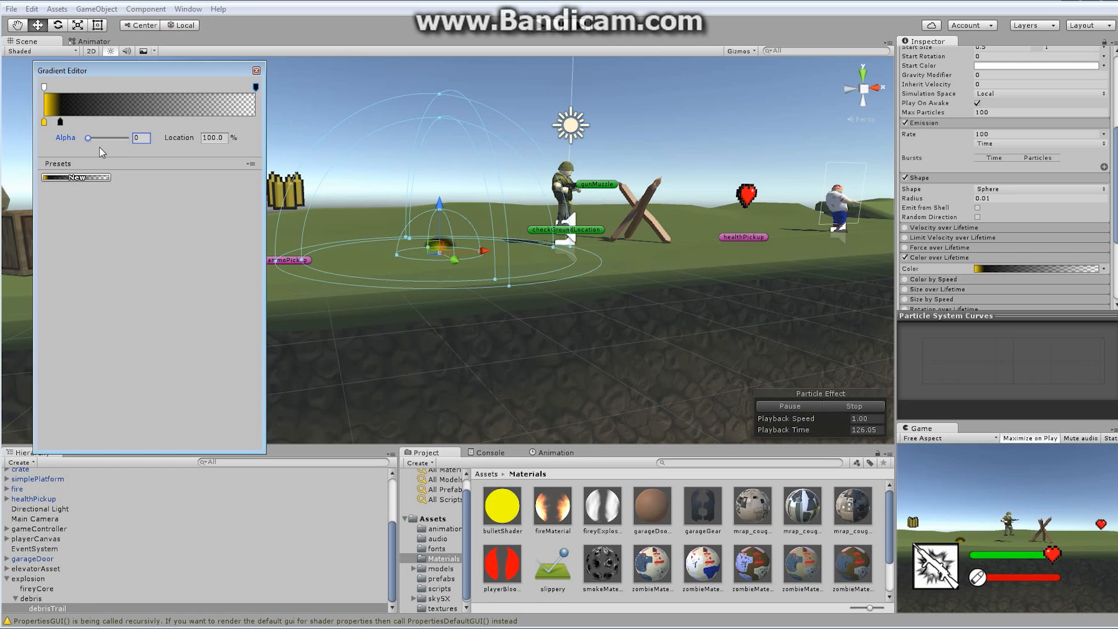
Close the gradient editor and enable Size over Lifetime for debrisTrail with a curve falling from 1.0 to 0.0.
left_click(905, 289)
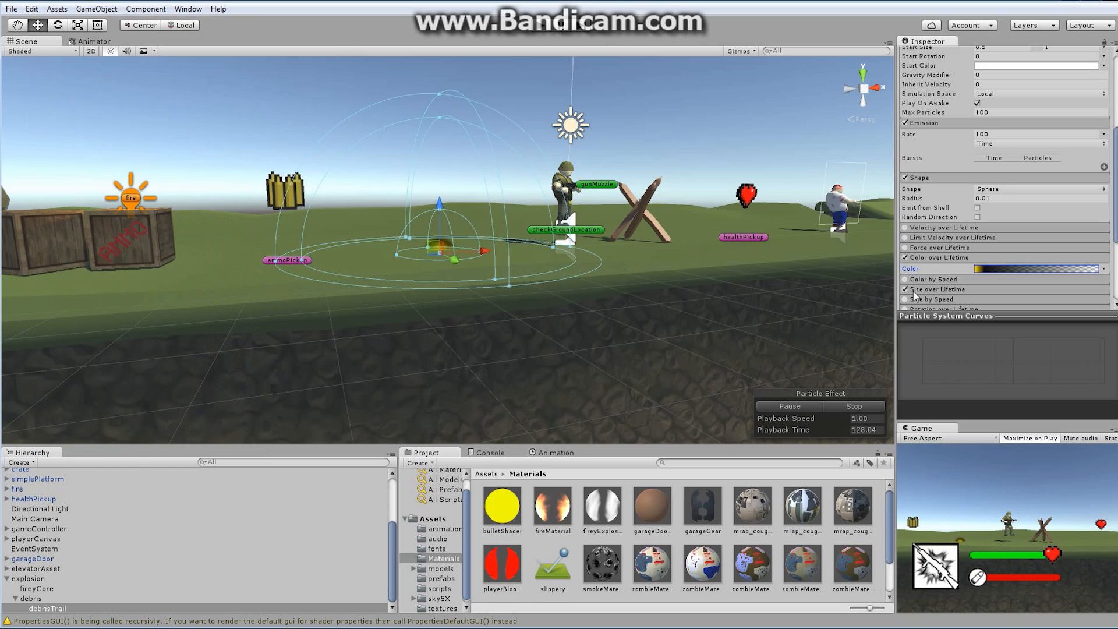
scroll(1114, 209, "down", 3)
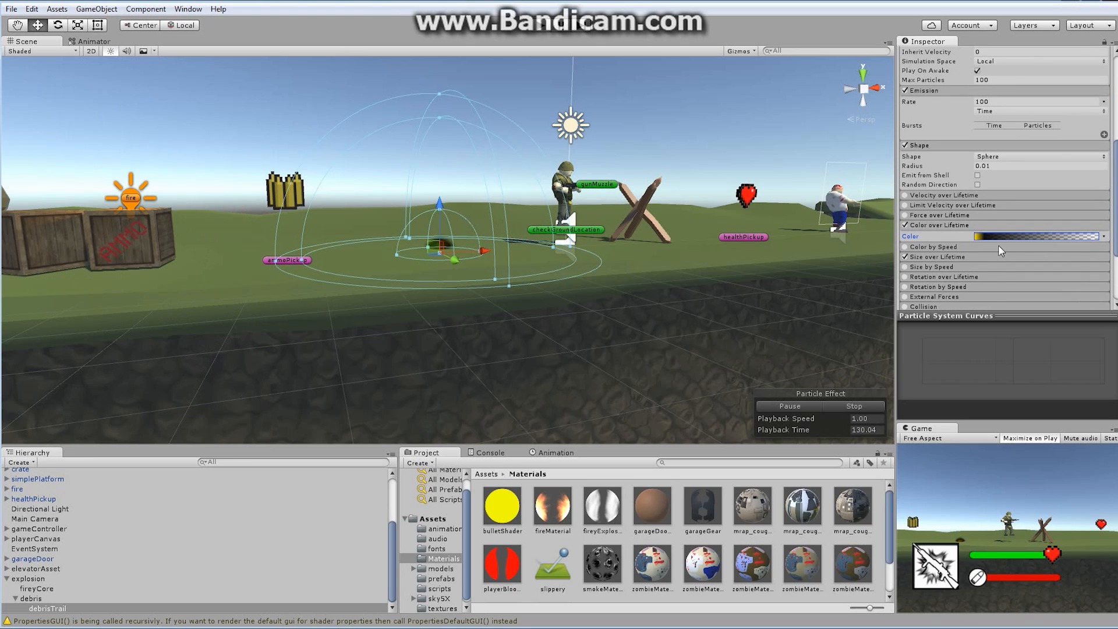
left_click(986, 257)
left_click(1078, 267)
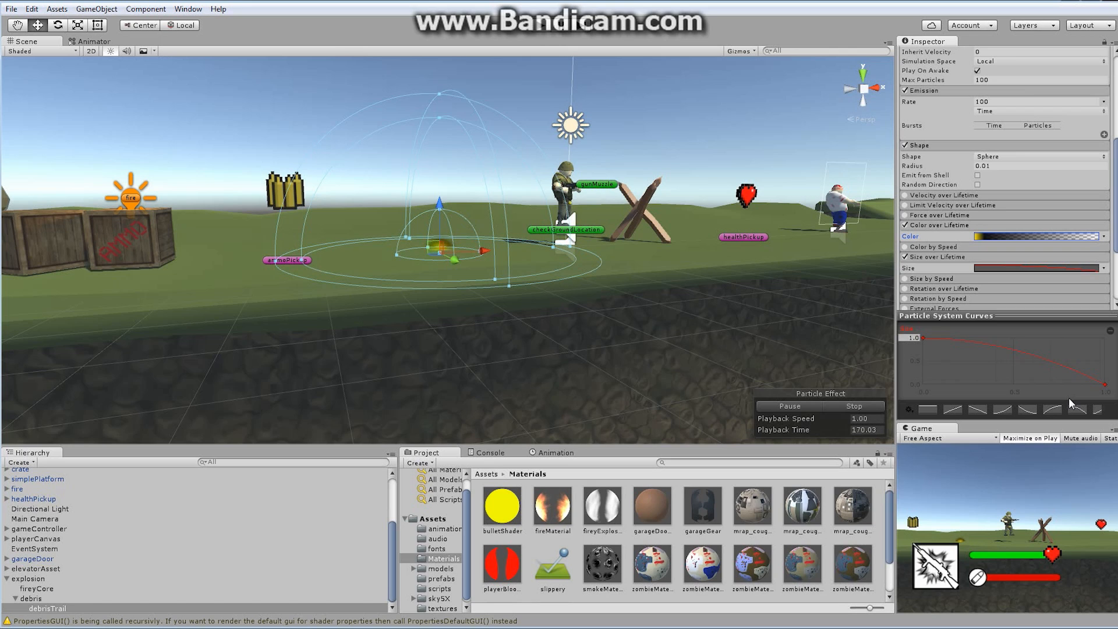
Enable Rotation over Lifetime for debrisTrail with an angular velocity of 45 and turn off its looping.
left_click(904, 289)
left_click(1054, 286)
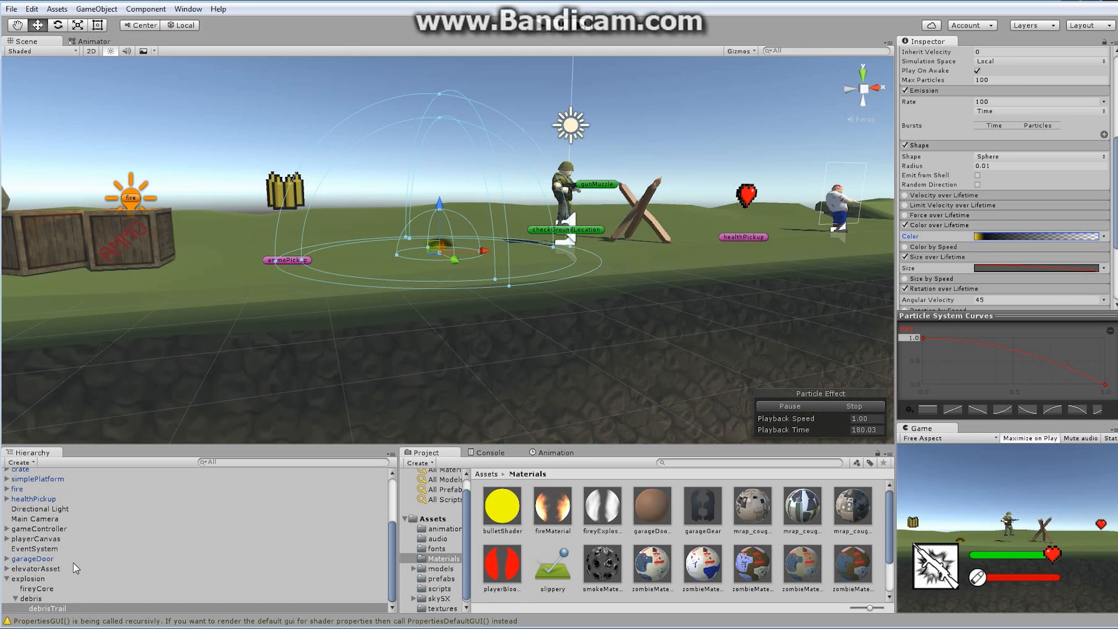
left_click(32, 600)
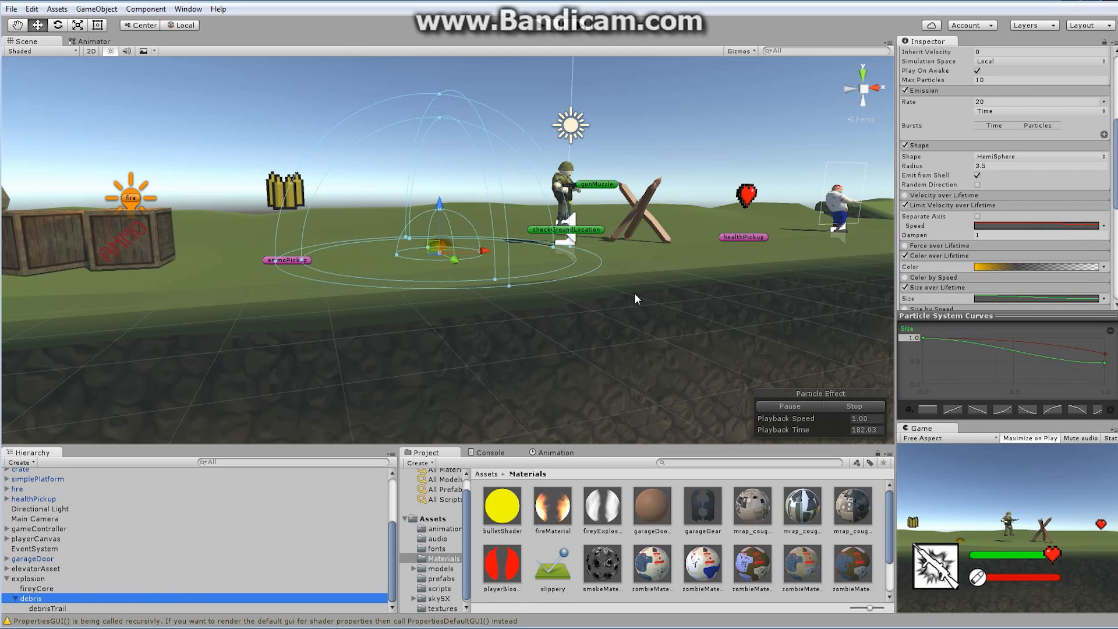
left_click(67, 608)
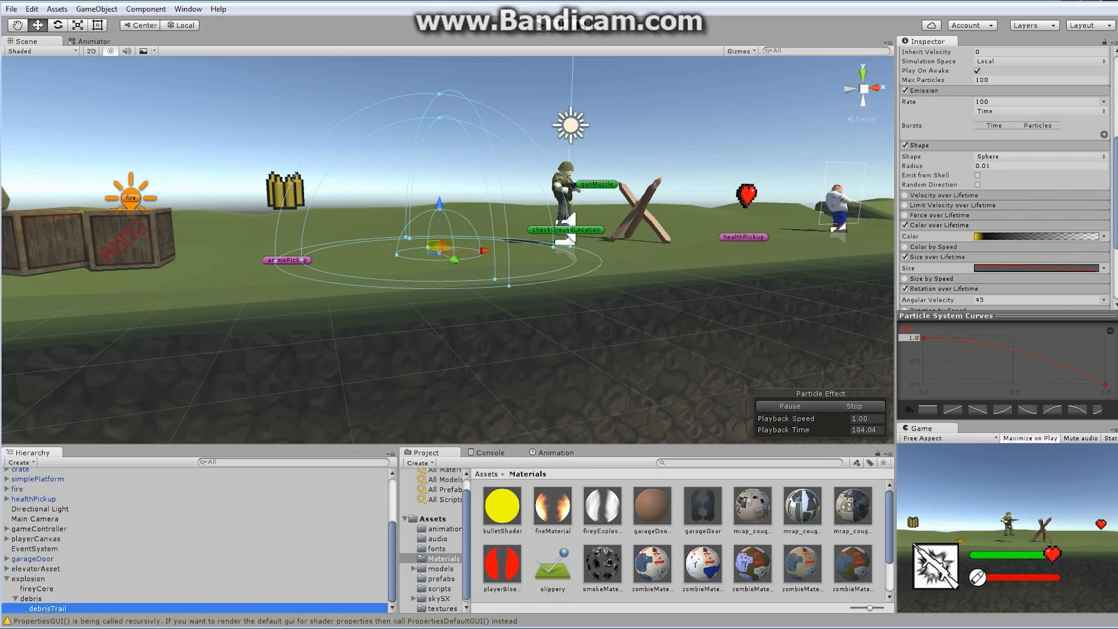
scroll(1001, 174, "up", 3)
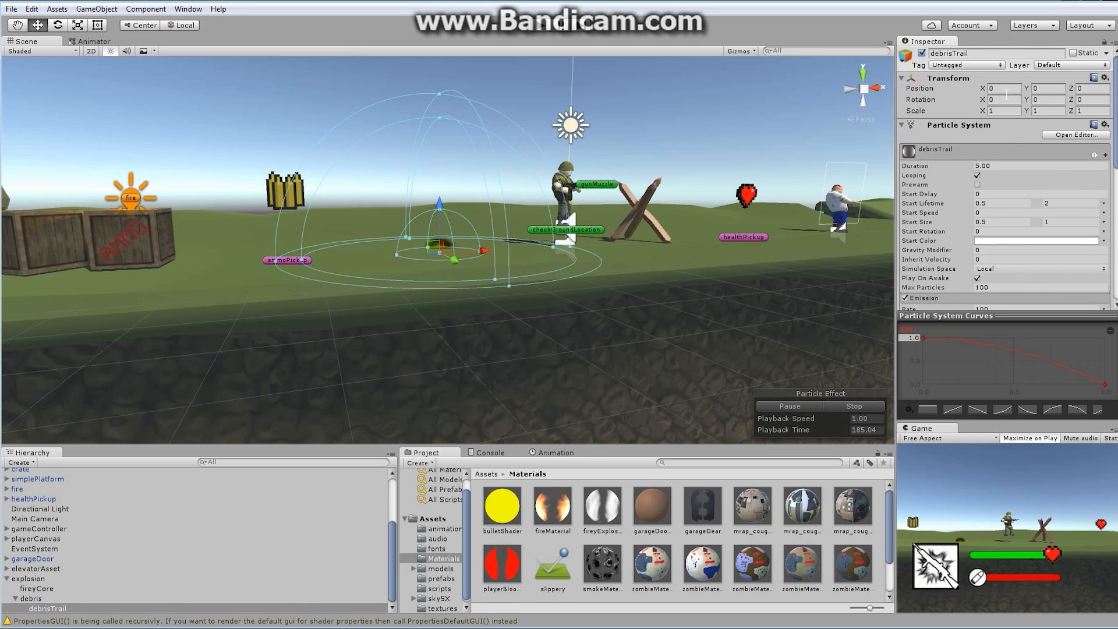
left_click(977, 174)
scroll(1084, 148, "down", 10)
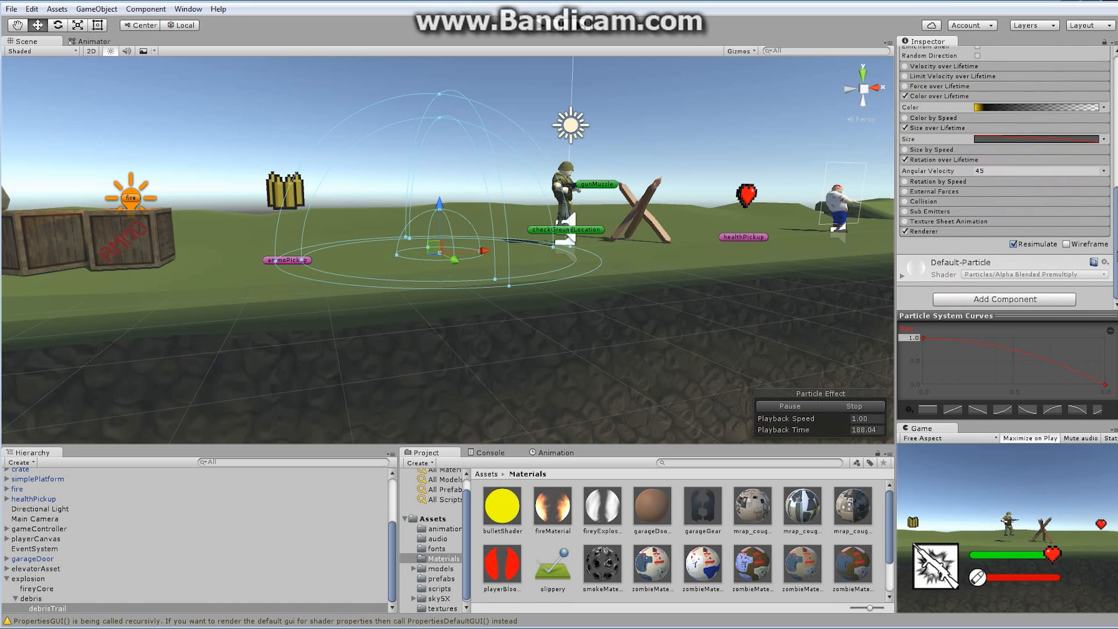
Enable Sub Emitters on the debris particle system and assign debrisTrail as its first Birth sub emitter.
left_click(36, 599)
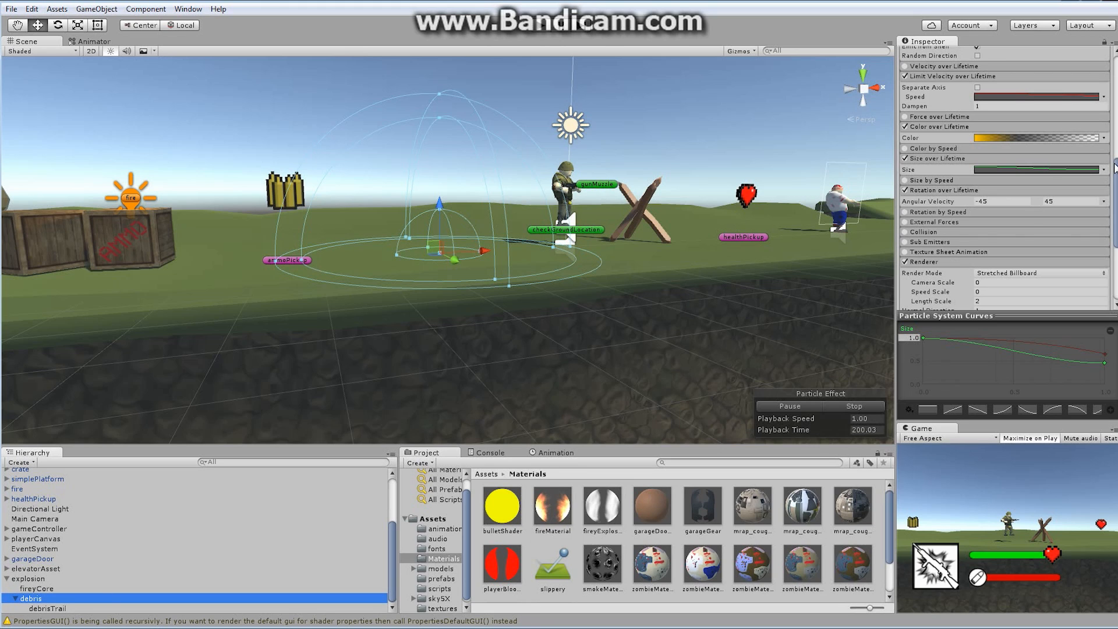
left_click_drag(1116, 165, 1116, 173)
scroll(959, 169, "down", 8)
scroll(959, 169, "up", 6)
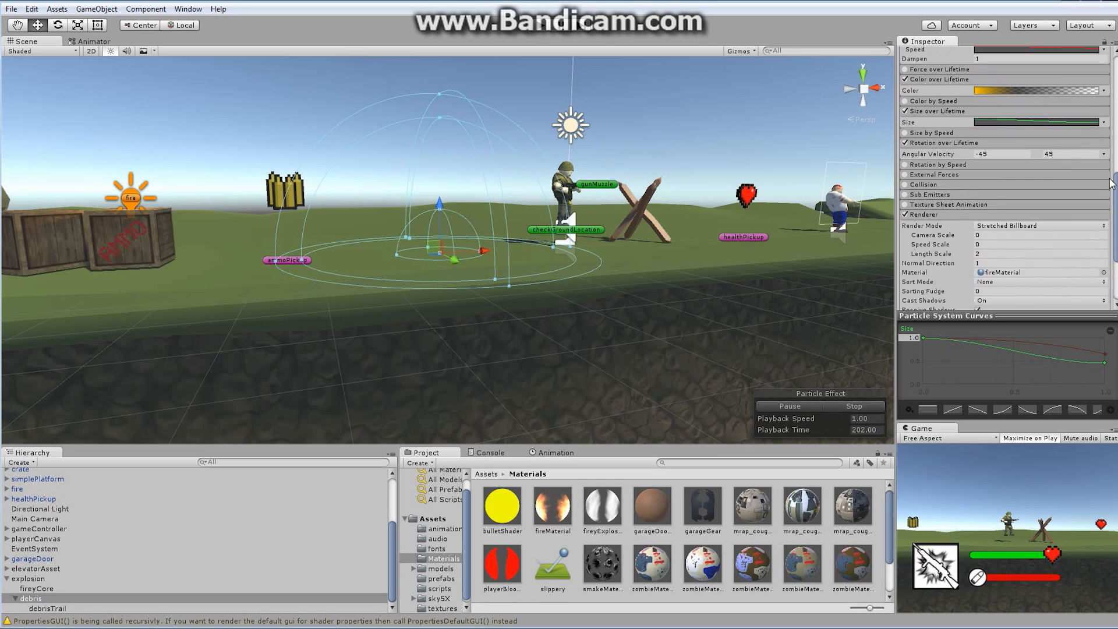
left_click(905, 196)
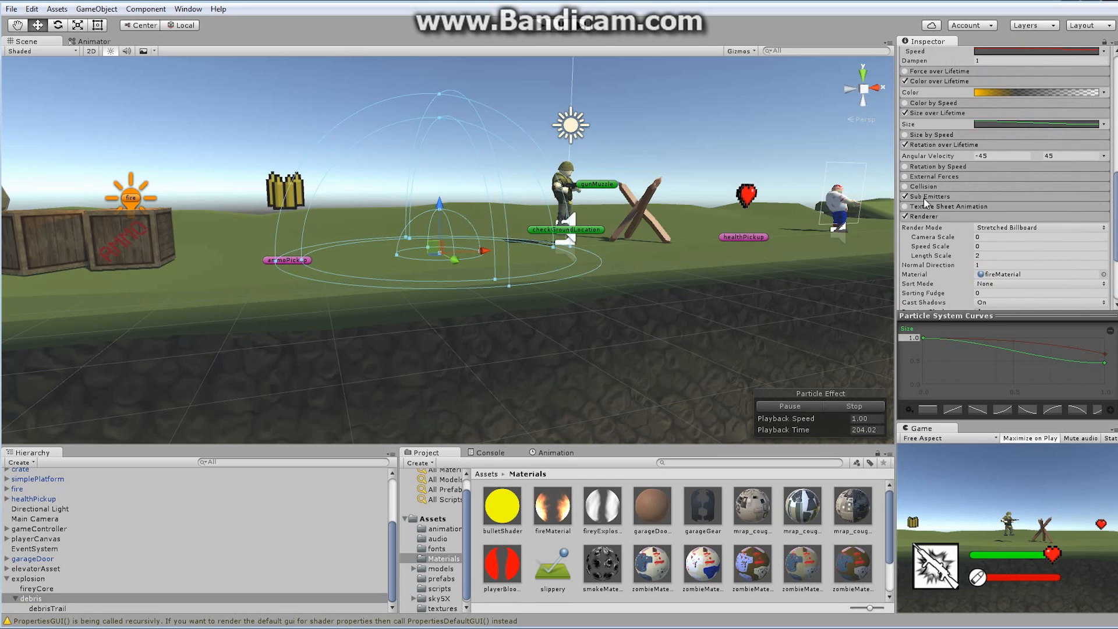
left_click(969, 198)
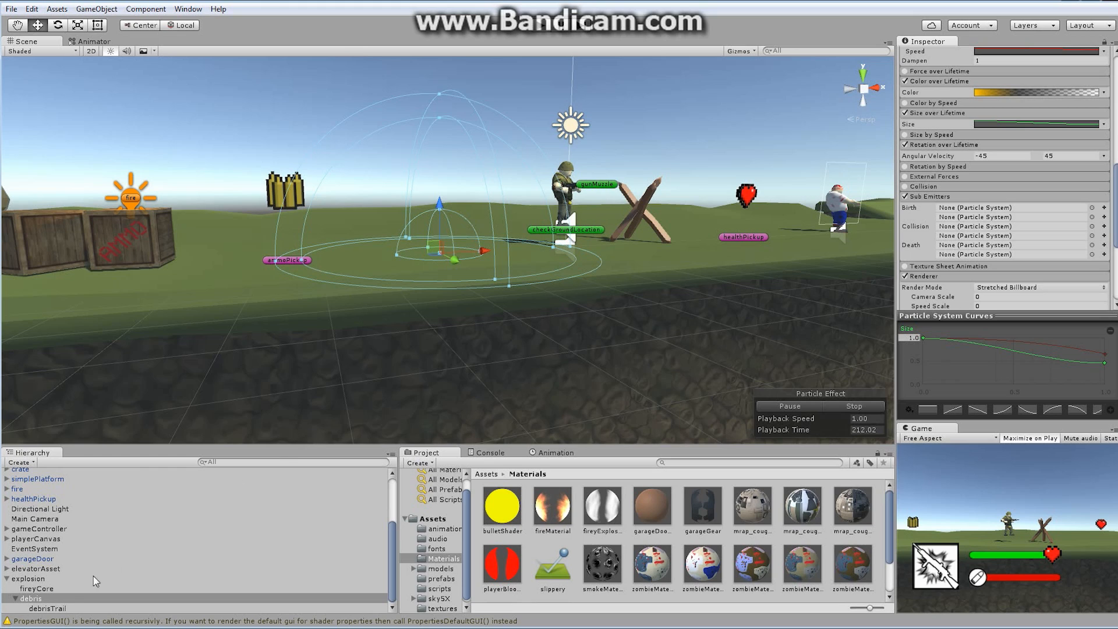
scroll(93, 575, "up", 1)
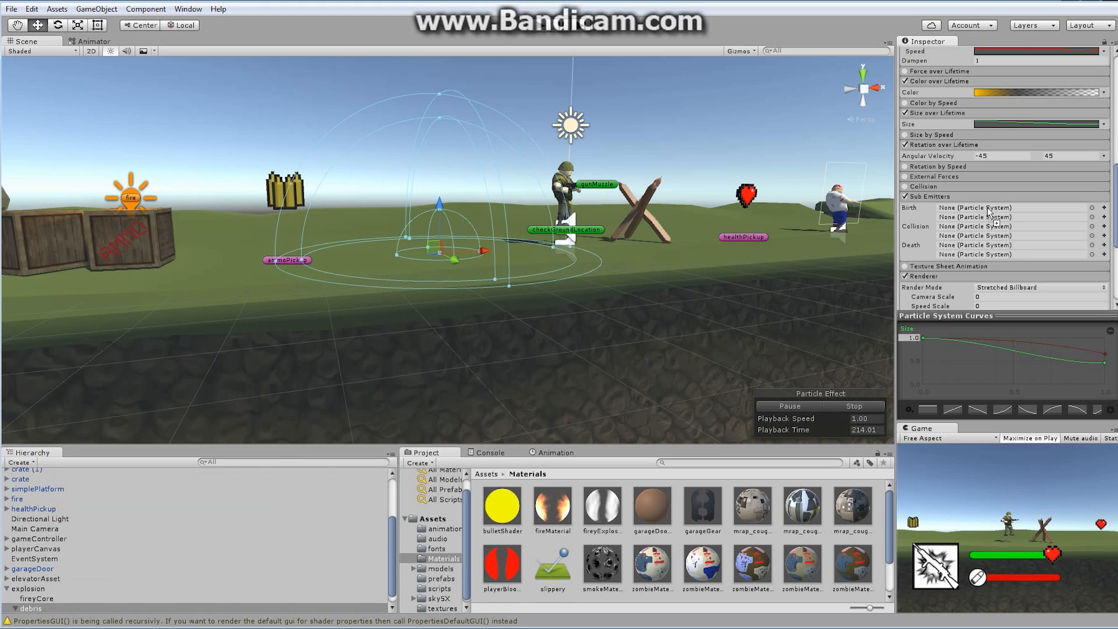
left_click_drag(988, 211, 990, 209)
Restart the particle simulation with debris selected to preview the new trail.
left_click(30, 606)
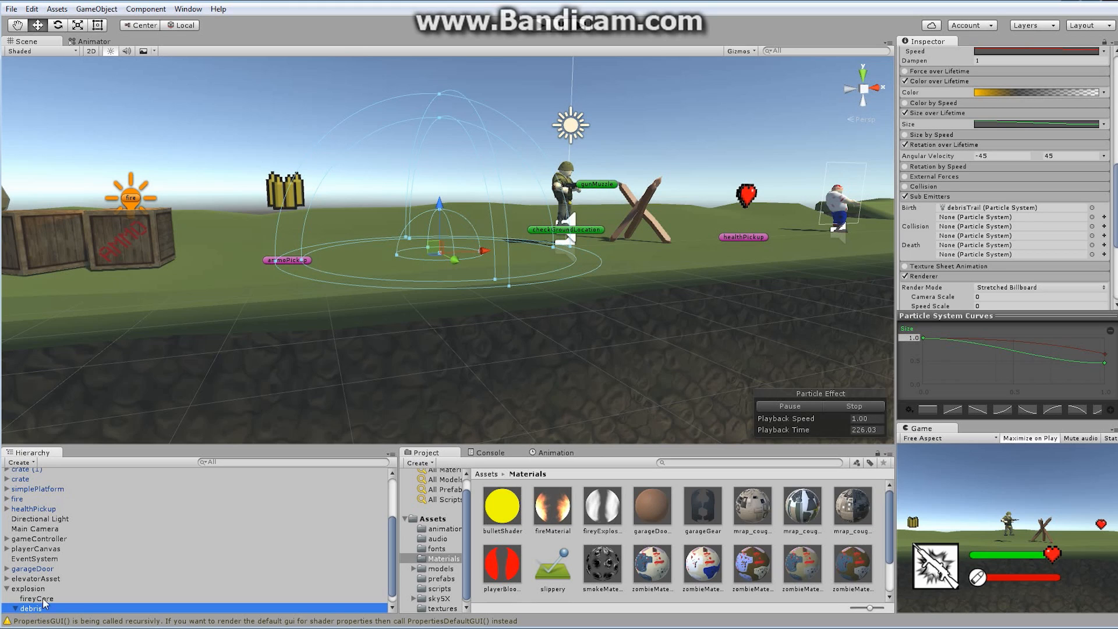
left_click(850, 406)
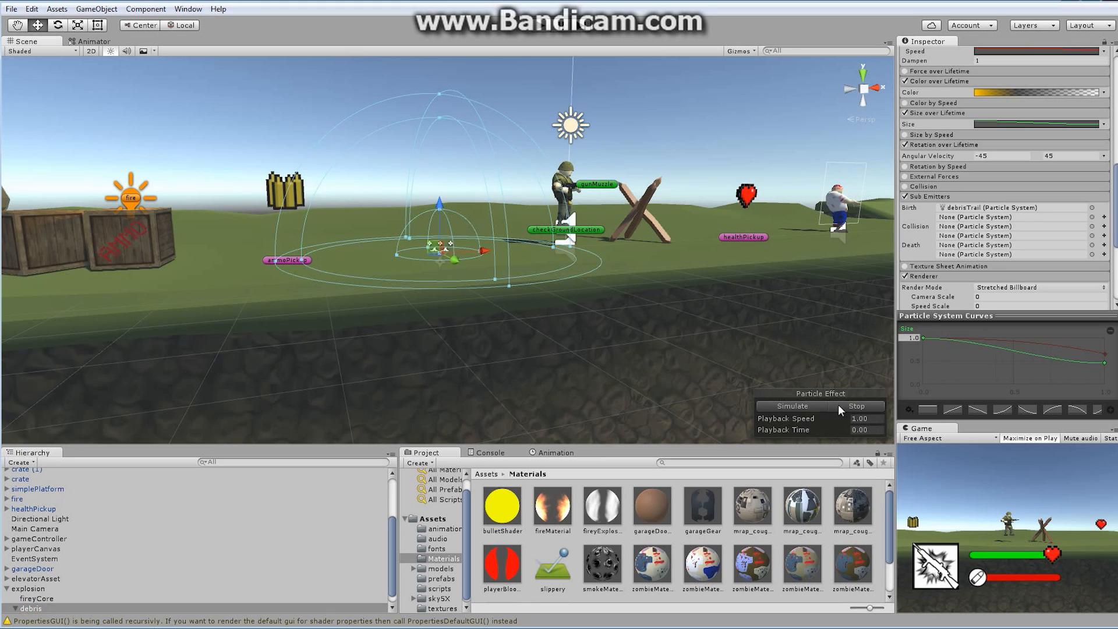
left_click(801, 405)
Change the debrisTrail gradient's color key at the 7.6% location to grey (636363) and close the gradient editor.
left_click_drag(391, 530, 388, 548)
key("Down")
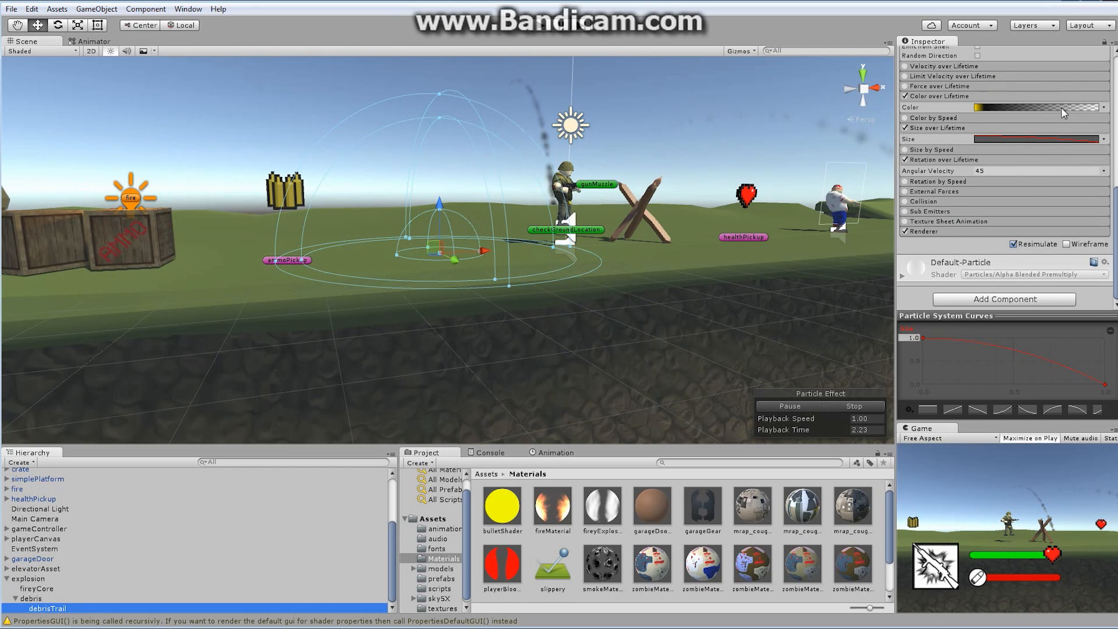
left_click(1061, 107)
left_click(60, 121)
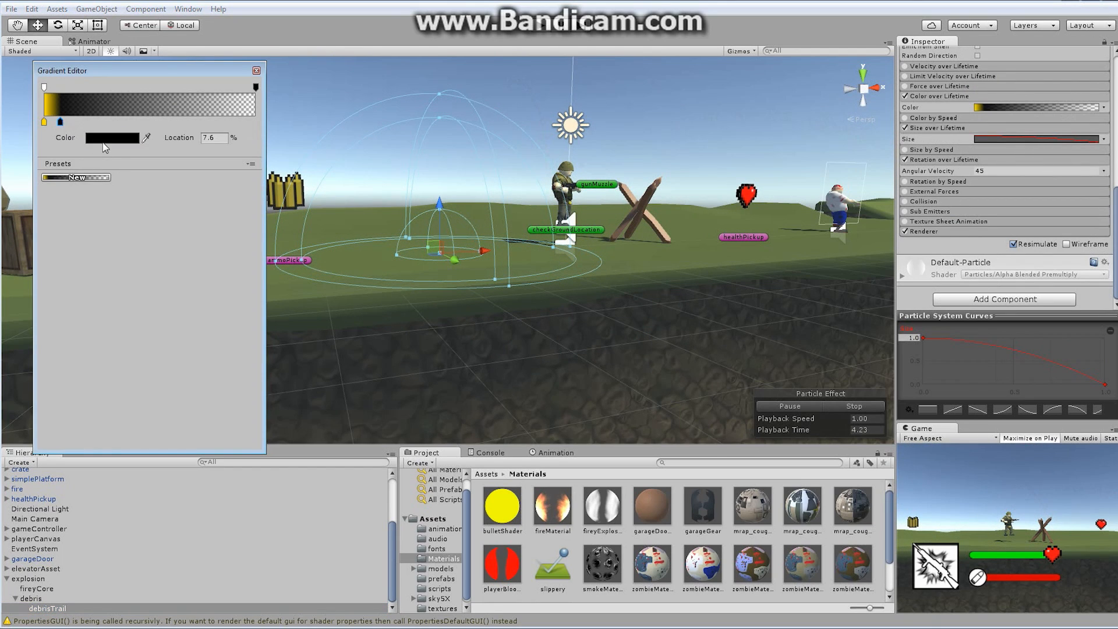
left_click(105, 141)
left_click_drag(28, 137, 29, 132)
left_click(147, 25)
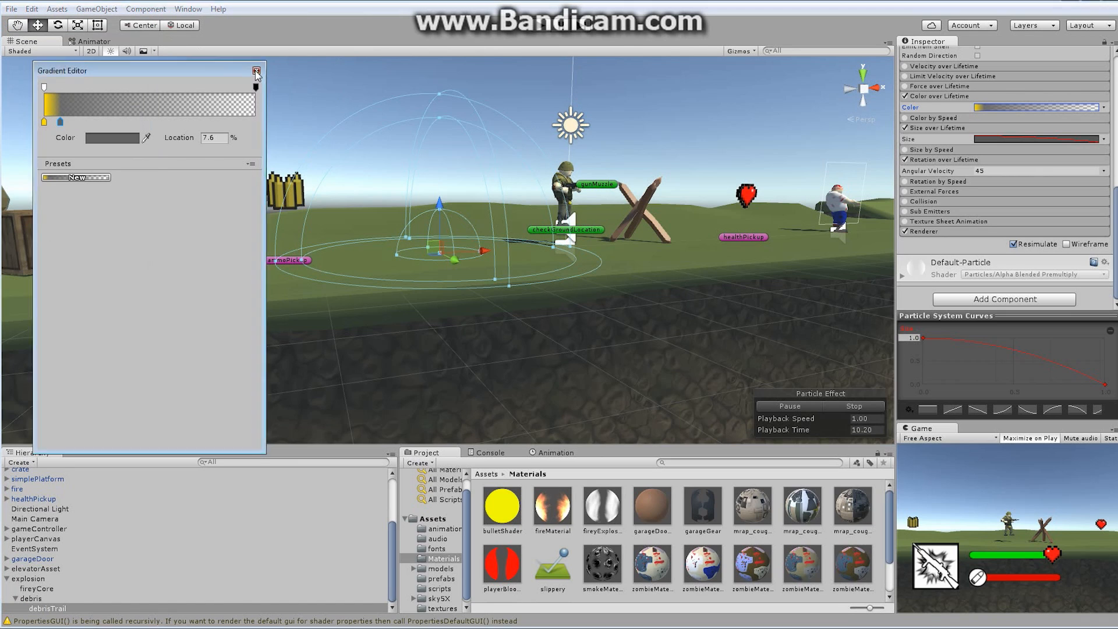
left_click(256, 72)
Select debris and replay the simulation to check the recolored trail.
left_click(32, 598)
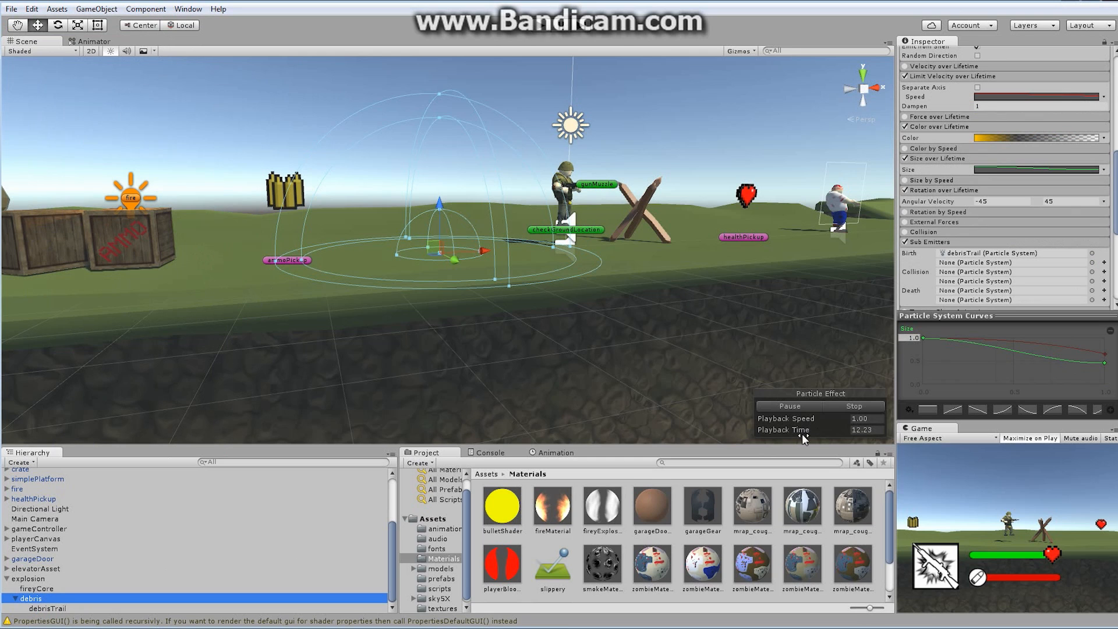
left_click(840, 407)
left_click(802, 404)
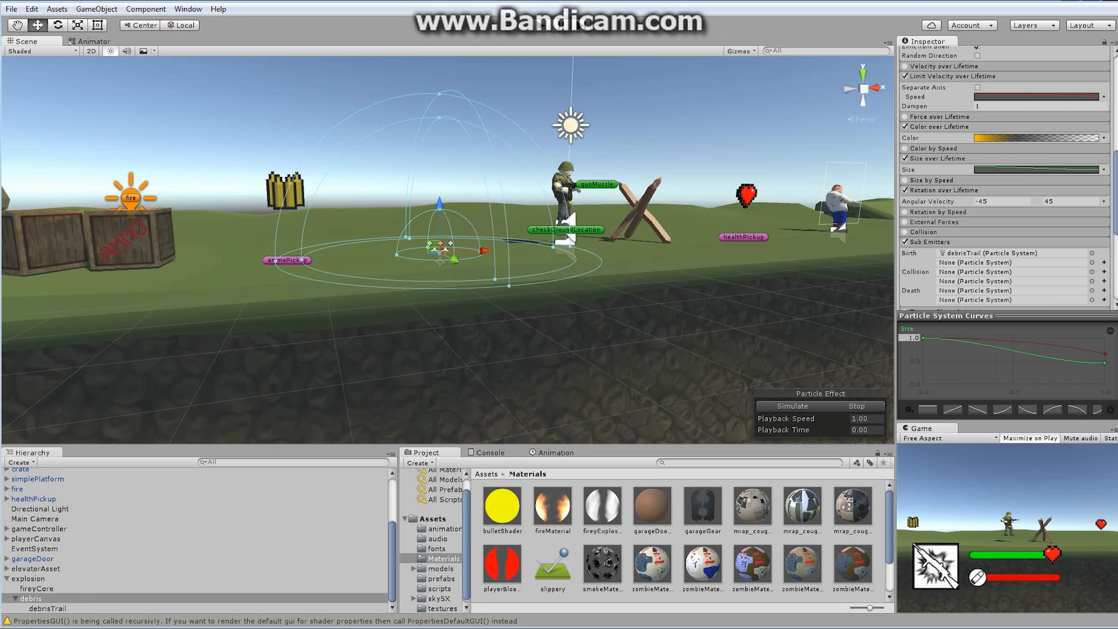
Set the Start Size range of debris to 0.1 and 0.5, and simulate the effect.
left_click_drag(1114, 145, 1110, 104)
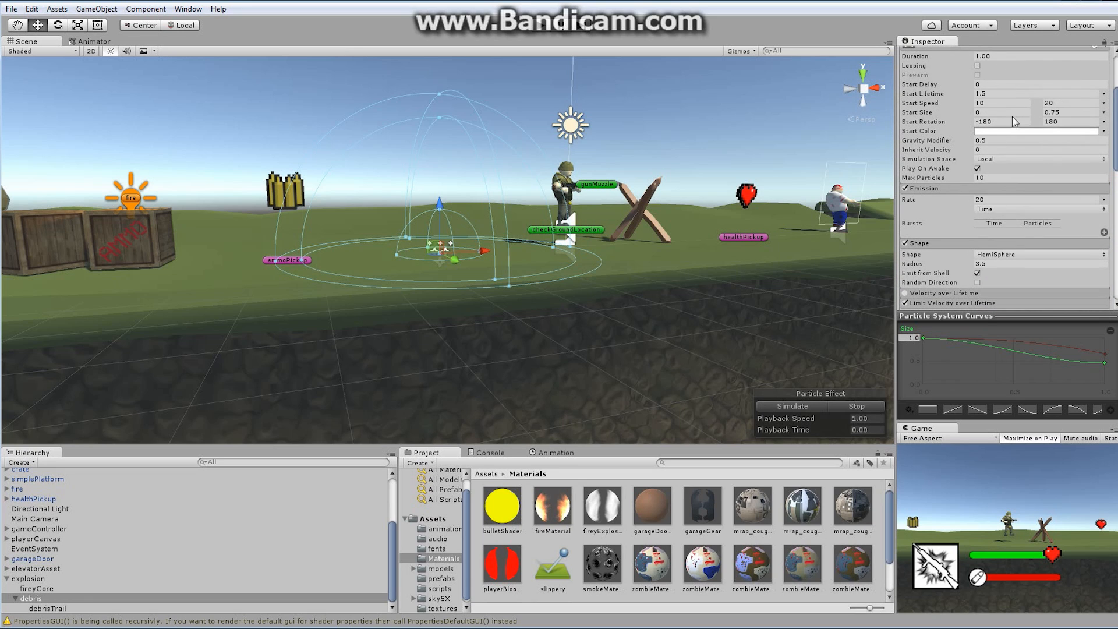
left_click(1061, 112)
type(".5")
left_click(993, 112)
type(".1")
left_click(801, 404)
Assign the fireyExplosion material to the debrisTrail renderer.
left_click(56, 609)
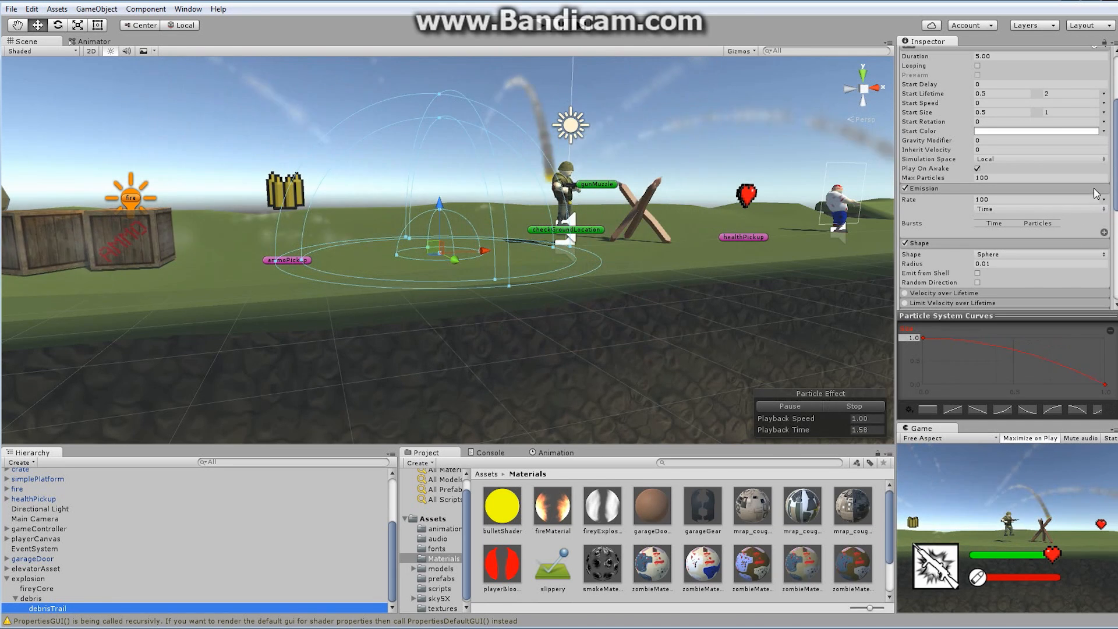
scroll(1044, 220, "down", 5)
scroll(1043, 220, "down", 2)
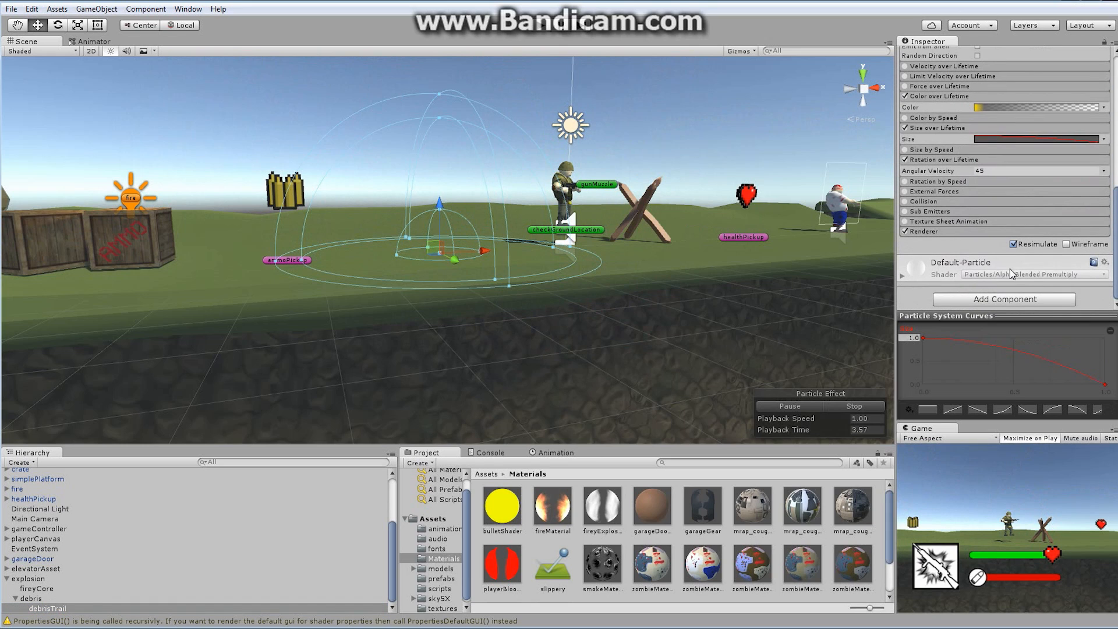
left_click(1057, 232)
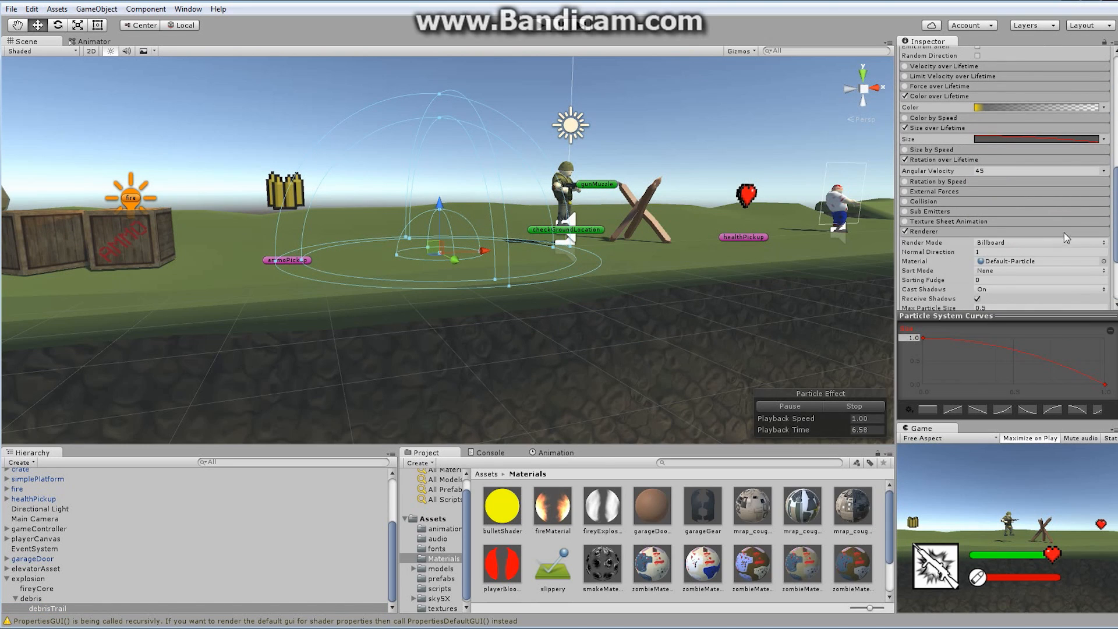
left_click(1103, 261)
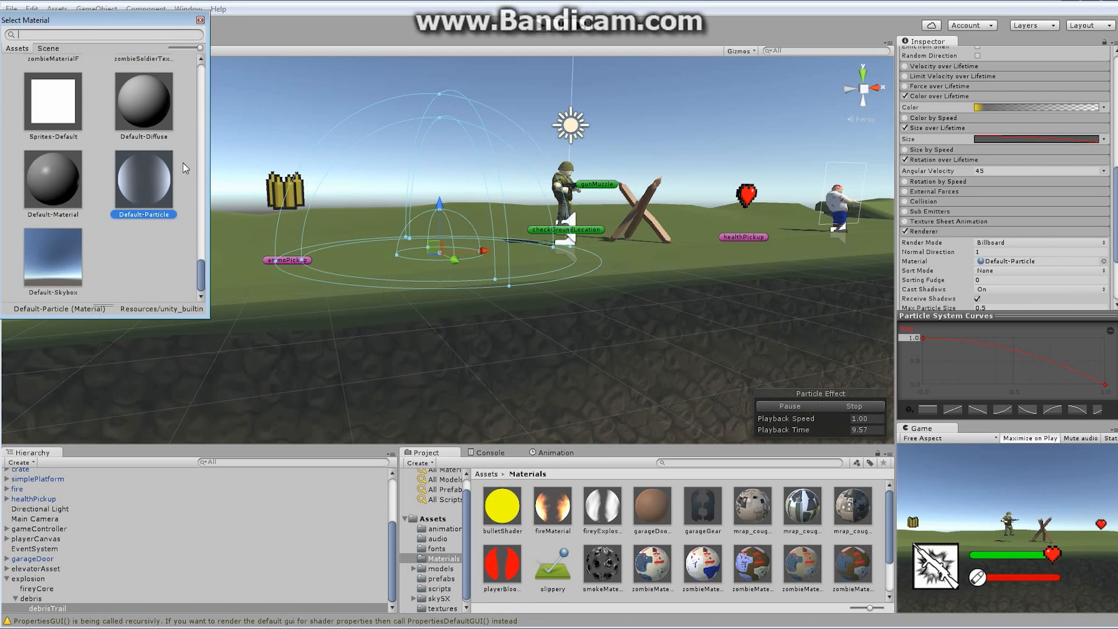
left_click_drag(202, 268, 204, 78)
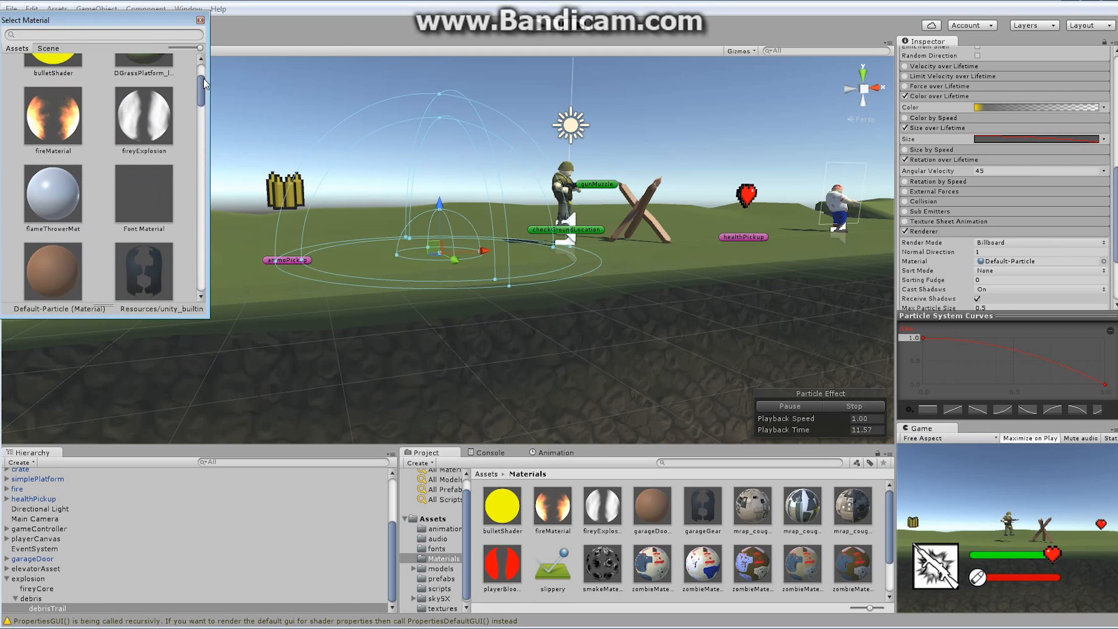
left_click(173, 118)
double_click(164, 114)
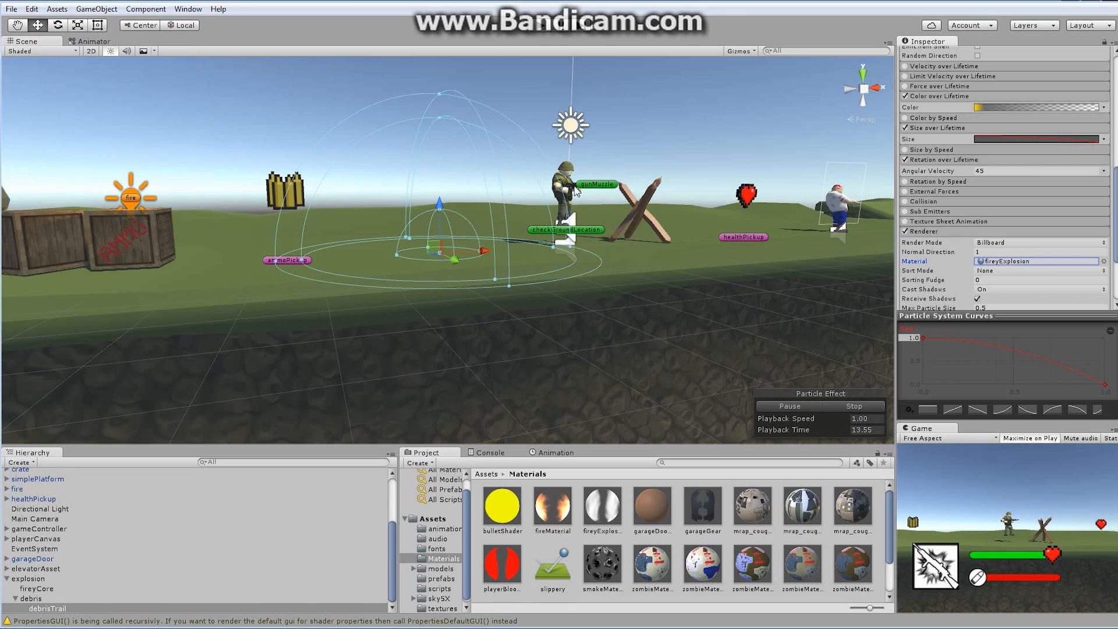
Set the debrisTrail renderer's Render Mode to Stretched Billboard and replay the simulation.
left_click(1022, 242)
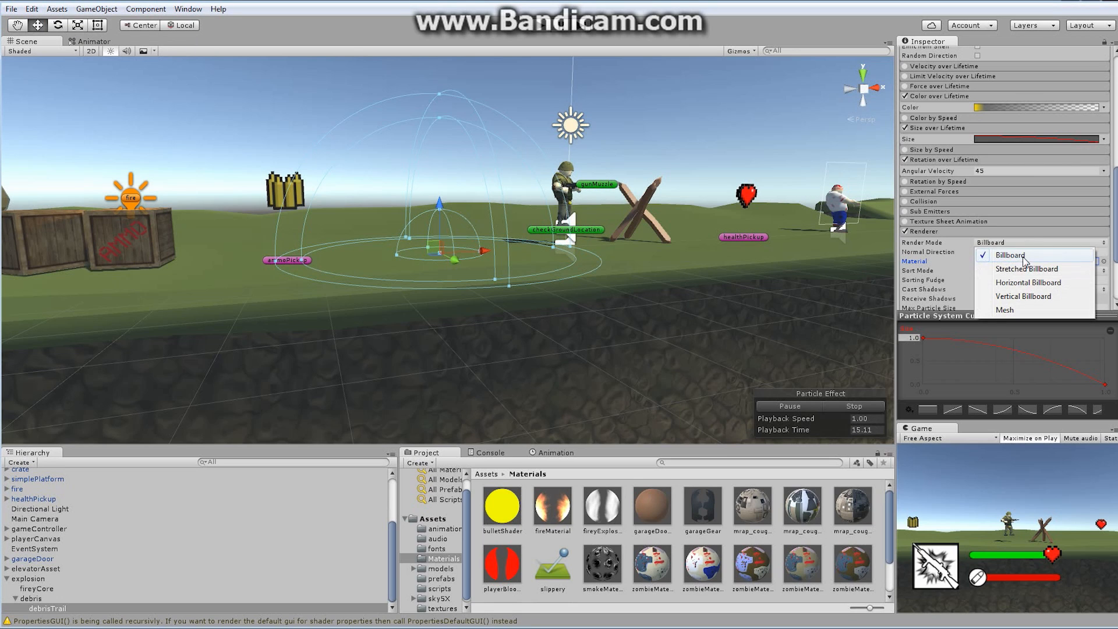
left_click(1027, 268)
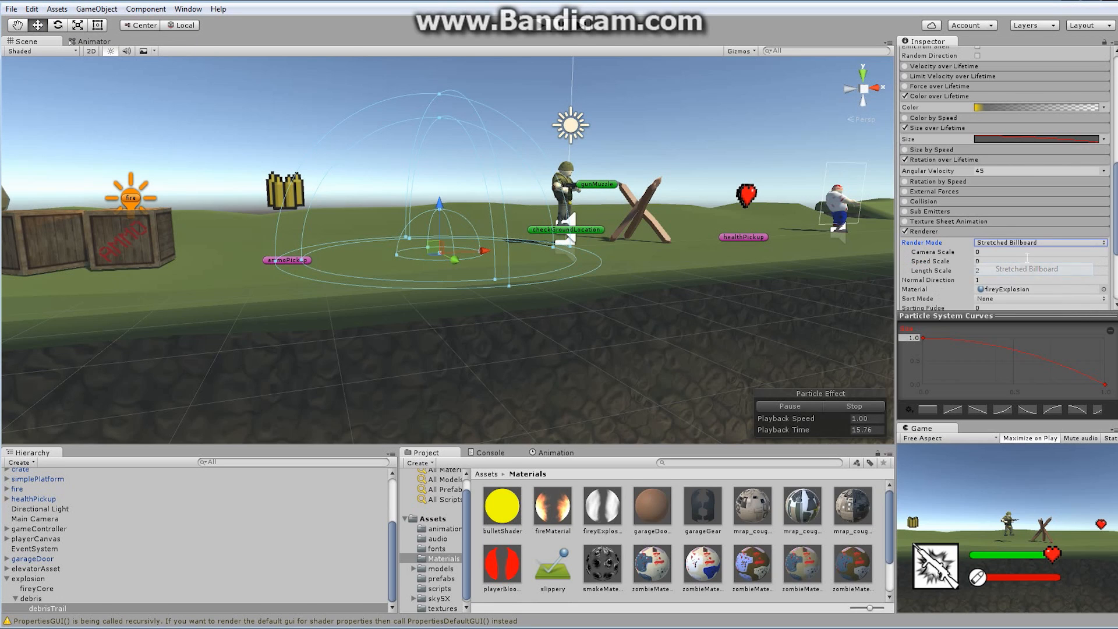
left_click(847, 404)
left_click(785, 404)
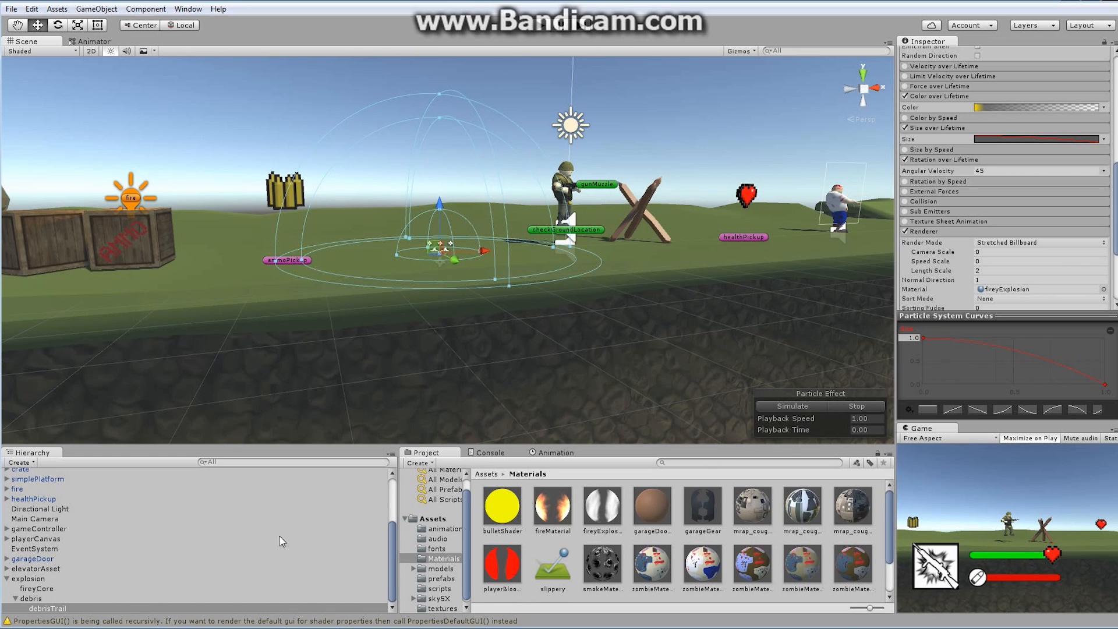
Set the debrisTrail gradient's color key at the 7.6% location to black (000000).
left_click(1021, 109)
left_click(60, 122)
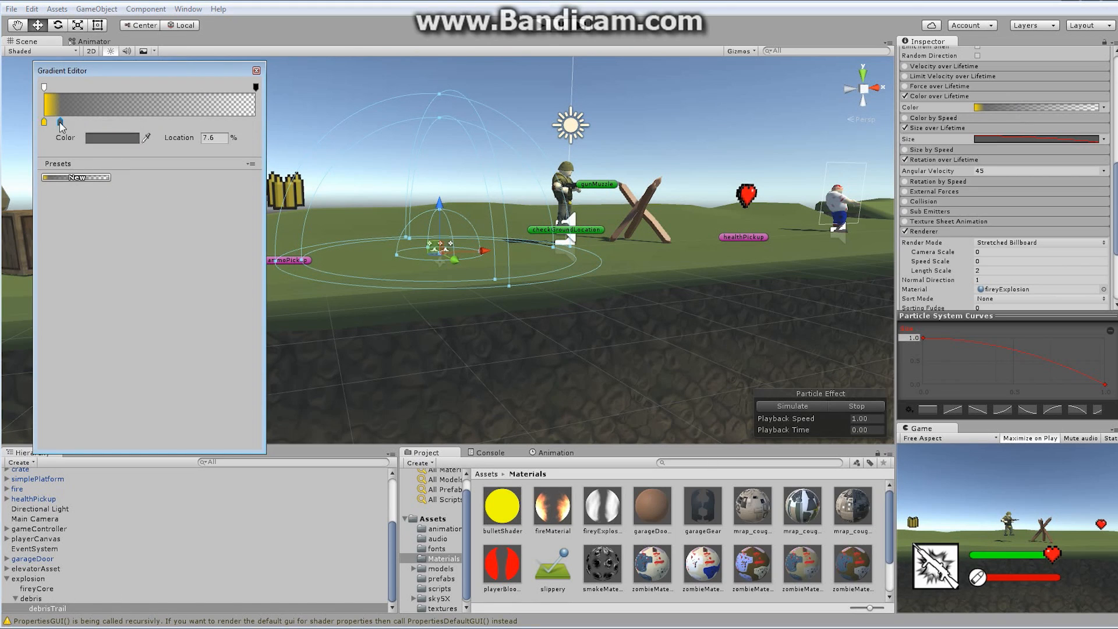
left_click(116, 138)
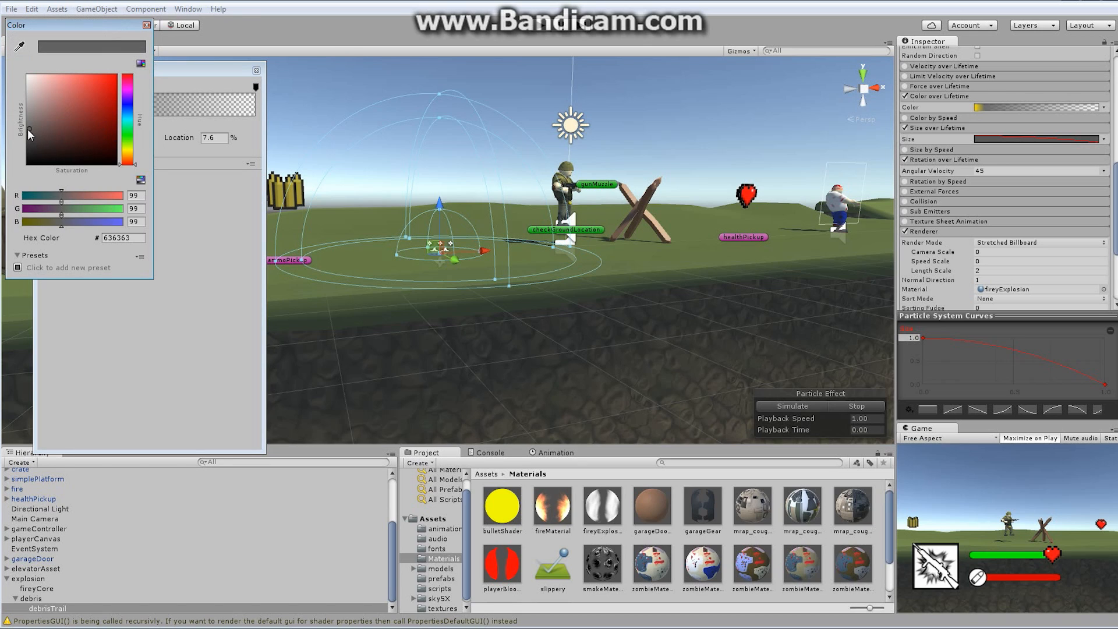
left_click_drag(26, 128, 34, 169)
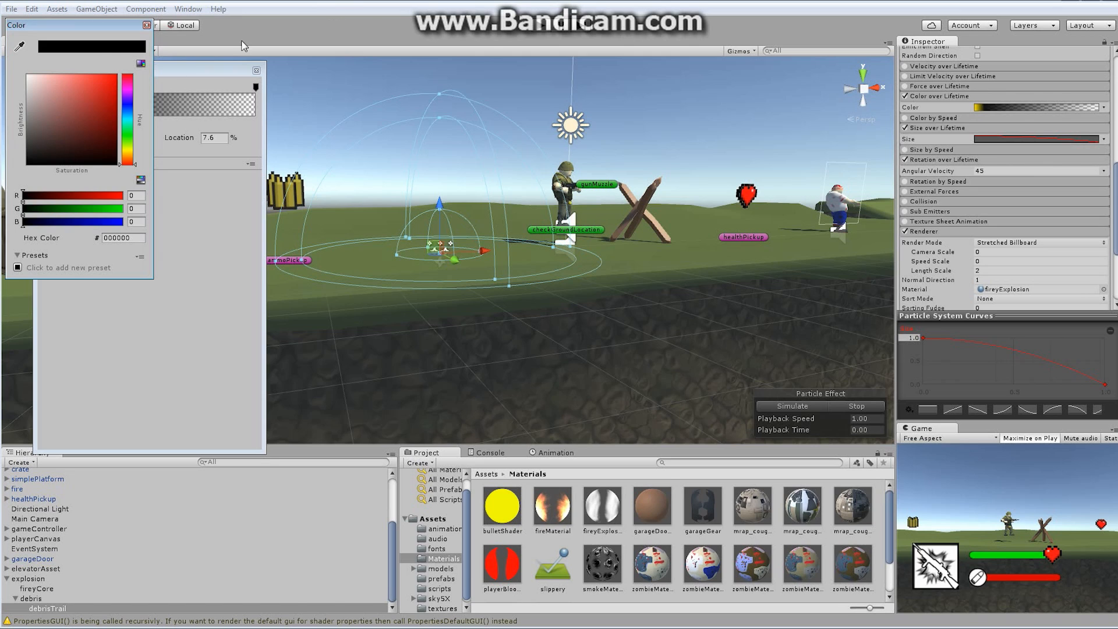
left_click(147, 25)
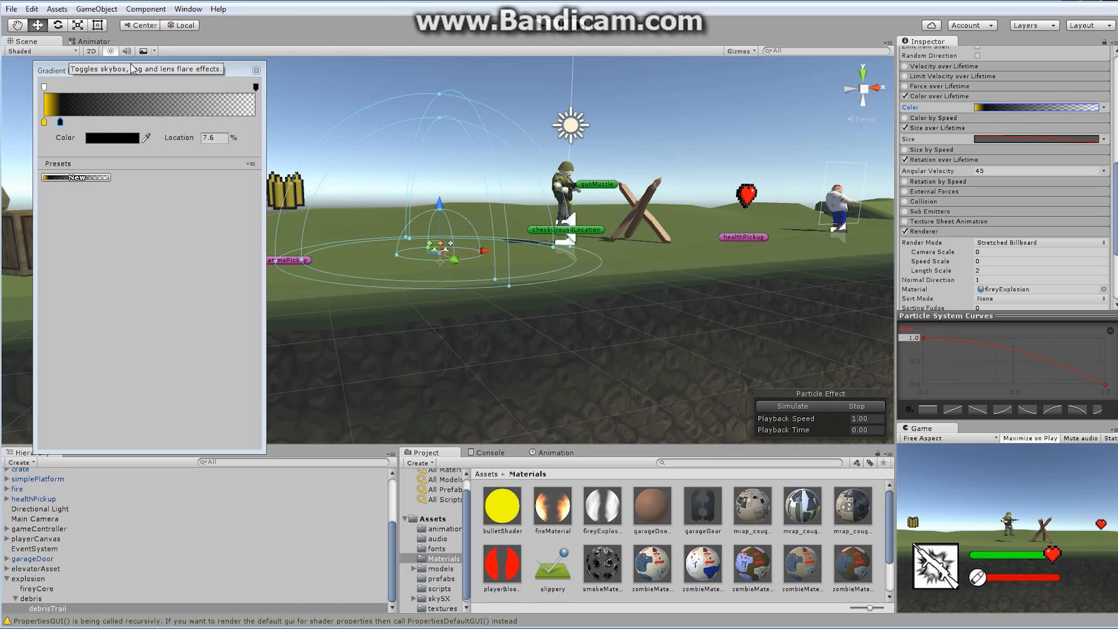
Move the gradient's opaque alpha key to the 35.3% location, close the gradient editor and simulate the explosion.
left_click_drag(46, 88, 121, 98)
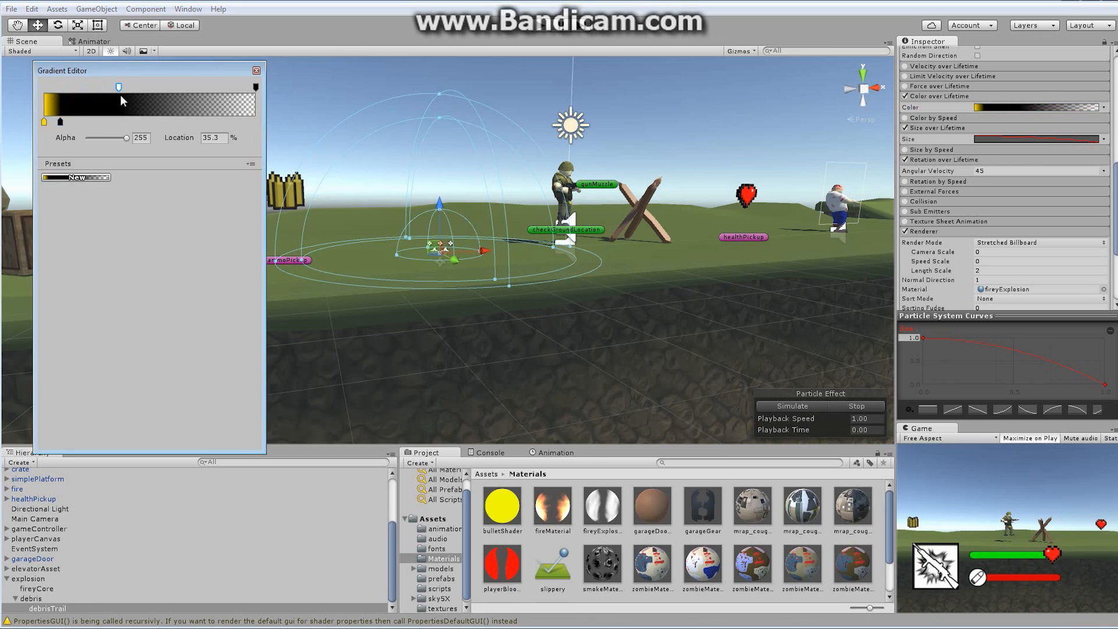
left_click(256, 70)
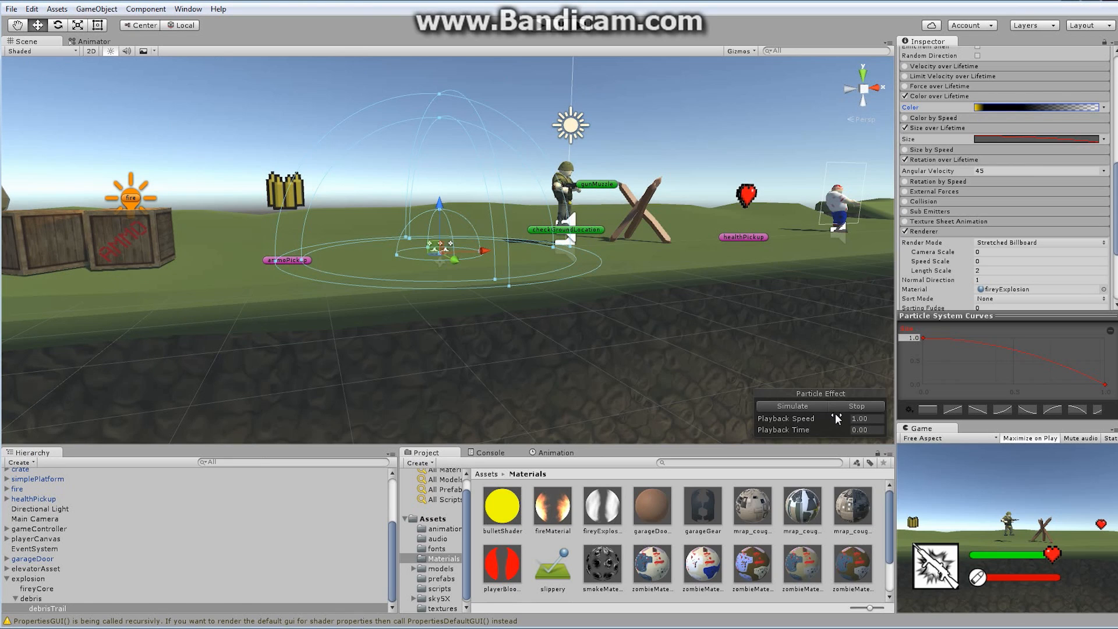
left_click(794, 406)
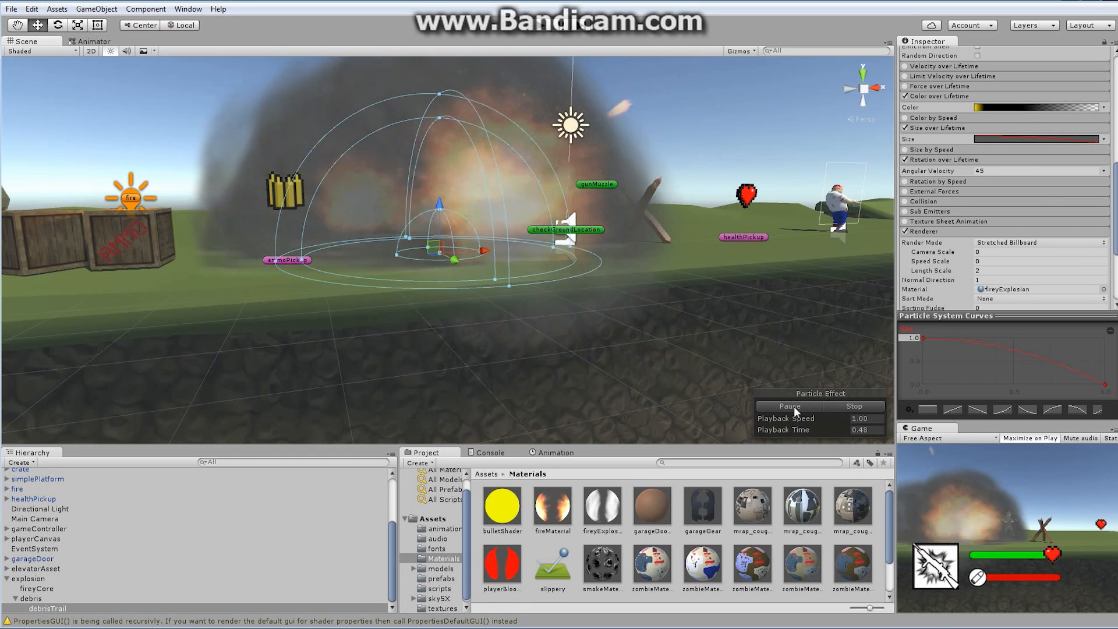
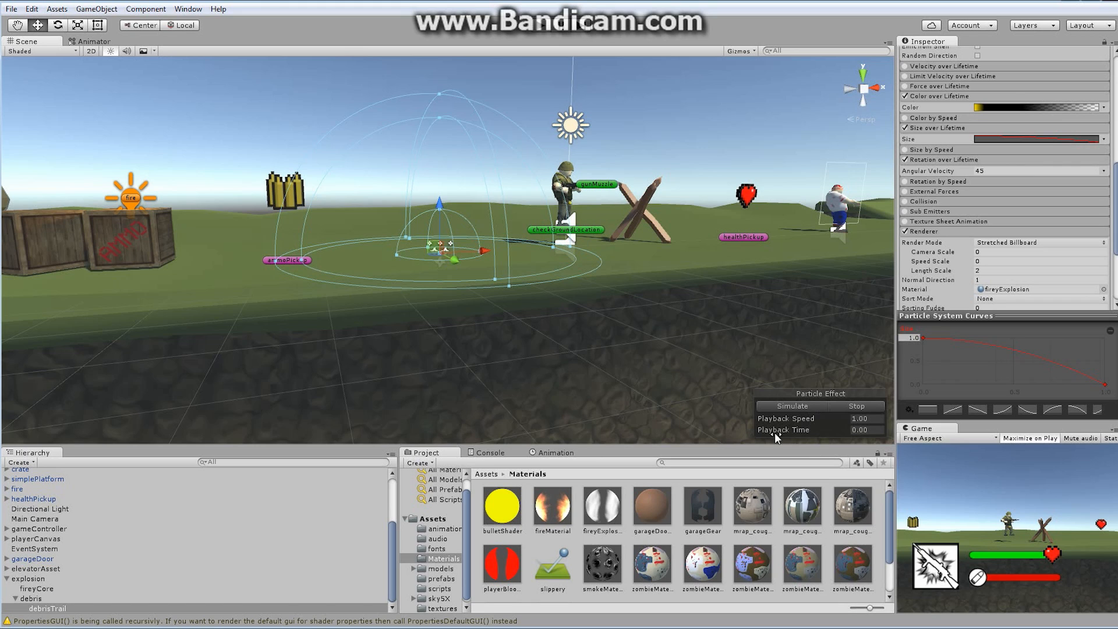
Set the debrisTrail renderer's Render Mode to Billboard and simulate the explosion.
left_click(77, 608)
left_click(1039, 242)
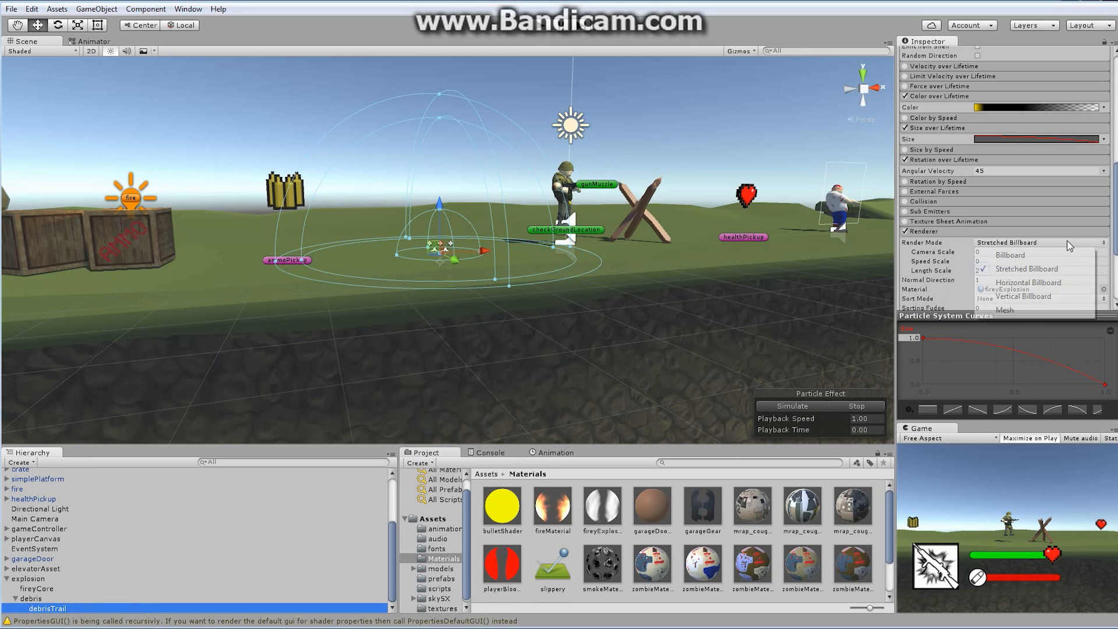
left_click(1032, 251)
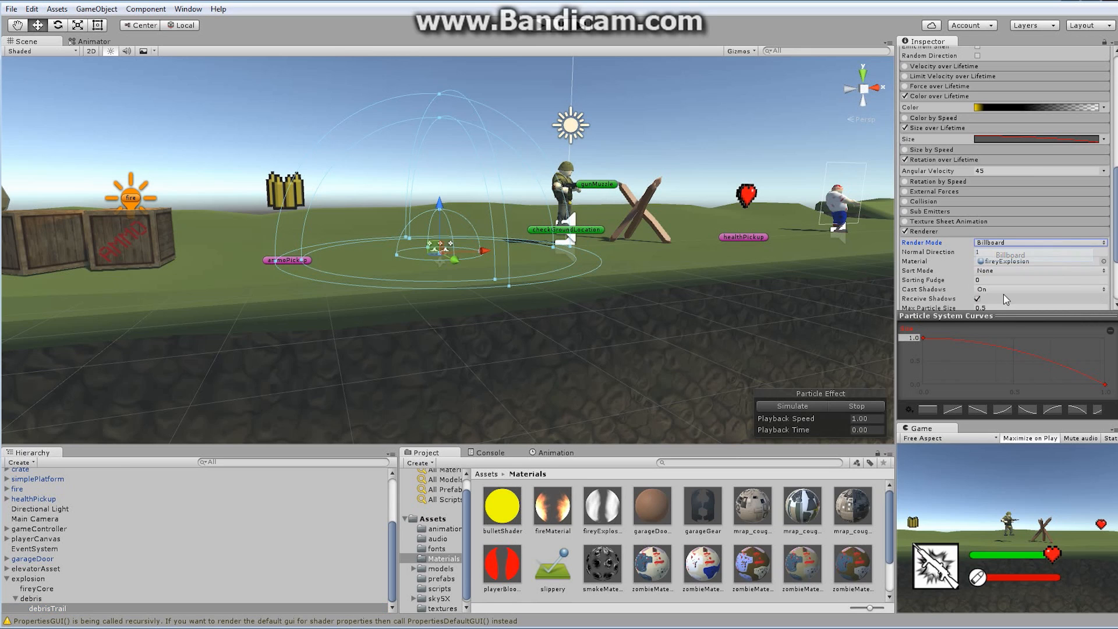
left_click(784, 403)
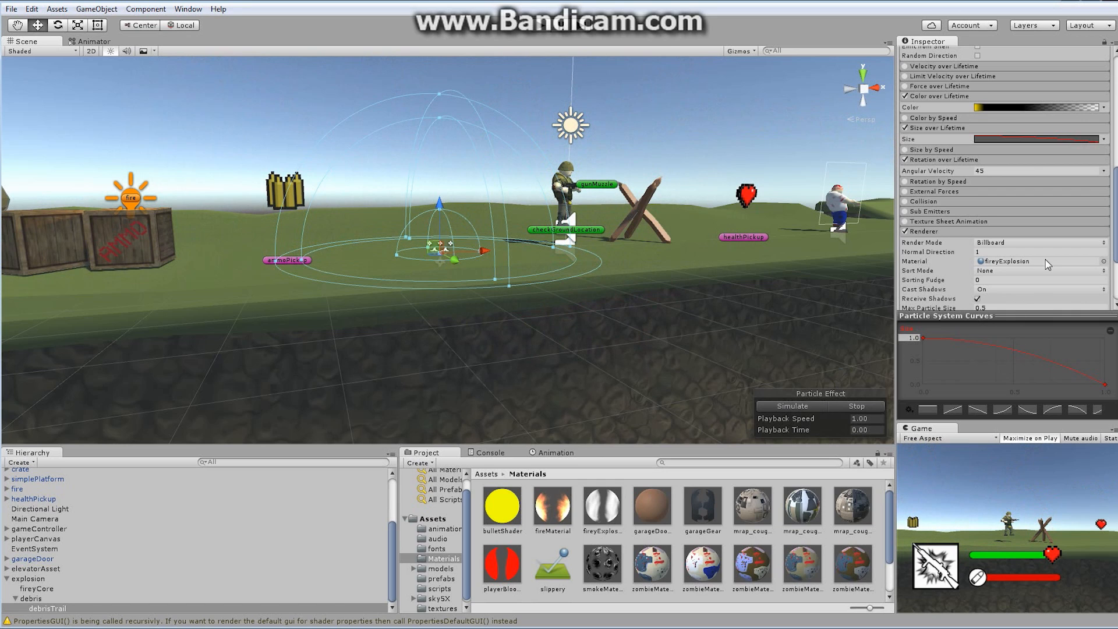
Change the debrisTrail Color over Lifetime key at the 7.6% location to grey (6E6E6E), close the editors and replay the simulation.
left_click(993, 108)
left_click(60, 122)
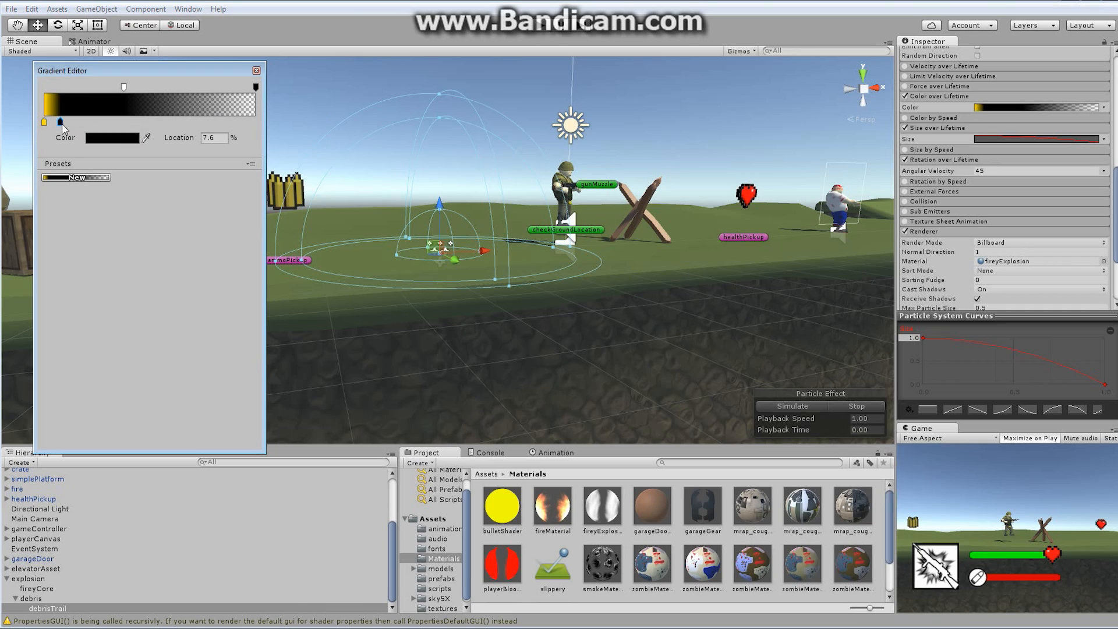
left_click(107, 138)
left_click_drag(30, 141, 29, 124)
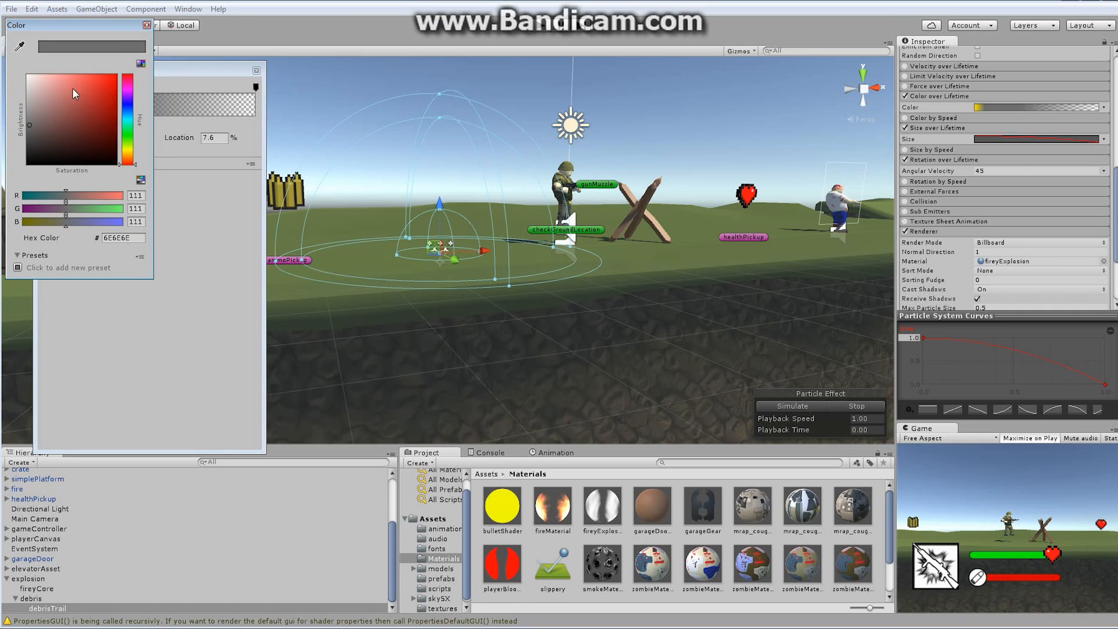
left_click(147, 25)
left_click(851, 406)
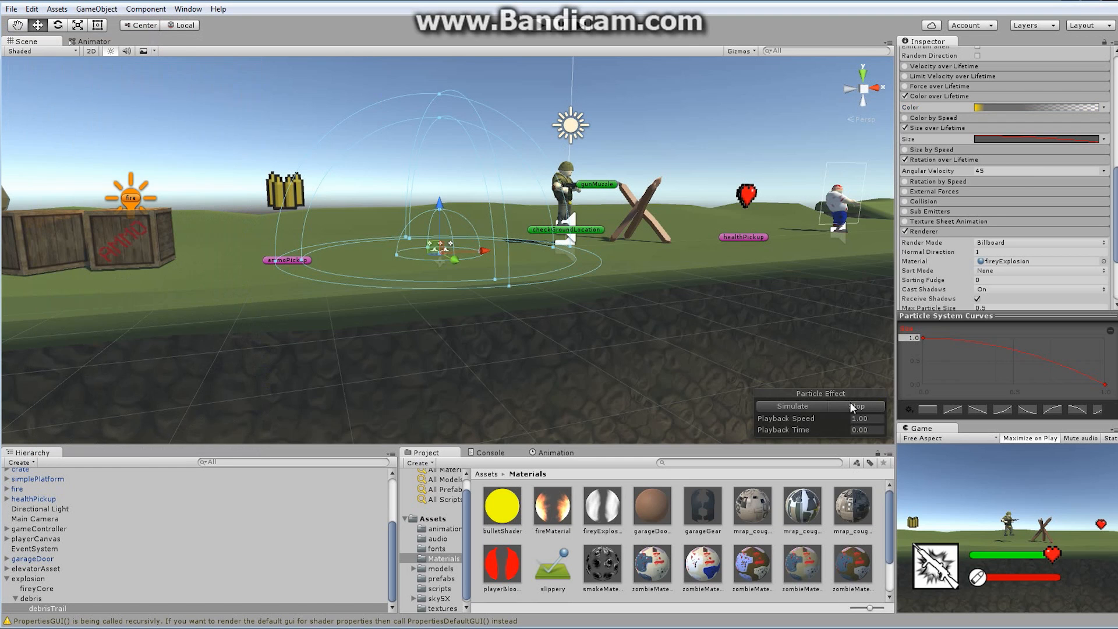
left_click(801, 404)
Set the maximum Start Size of the debris particle system to 0.25 and replay the simulation.
scroll(1005, 179, "up", 10)
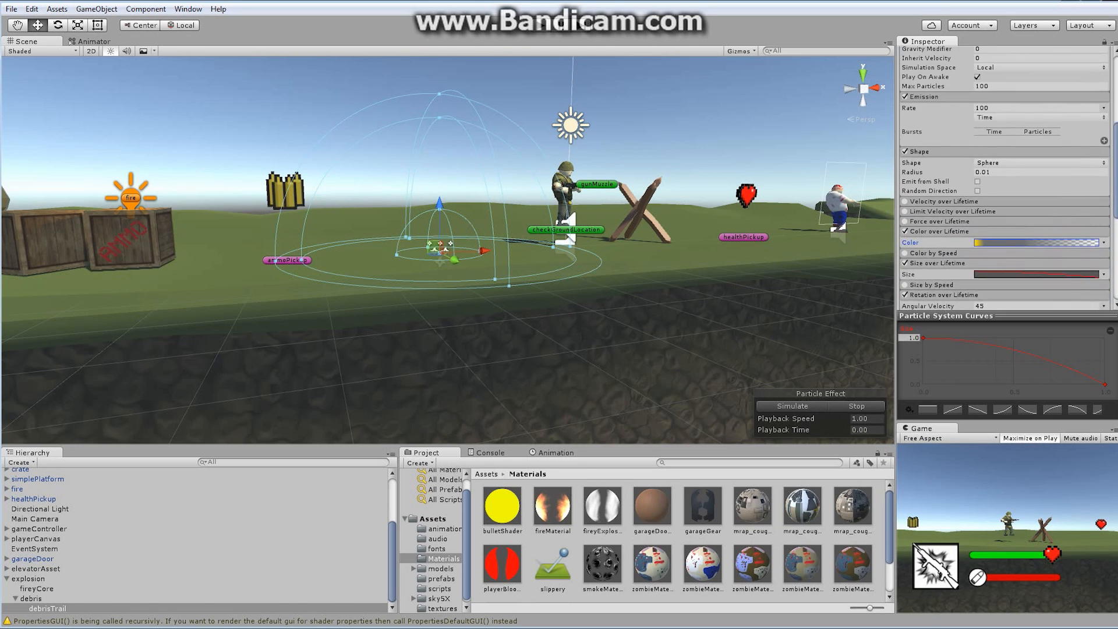
scroll(1005, 179, "up", 1)
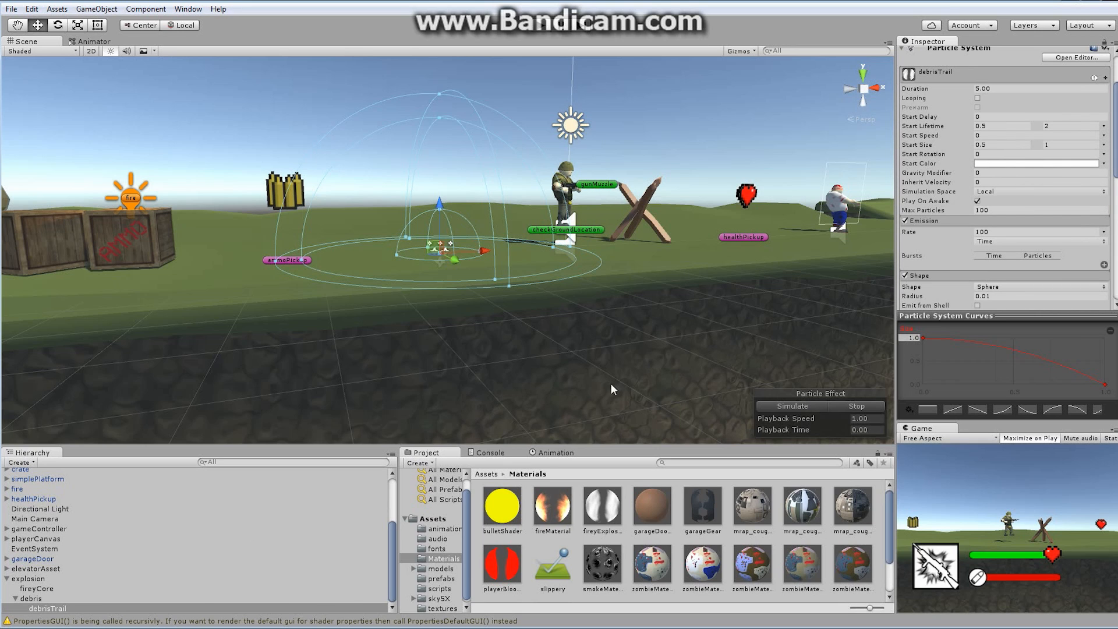
left_click(1002, 144)
left_click(32, 598)
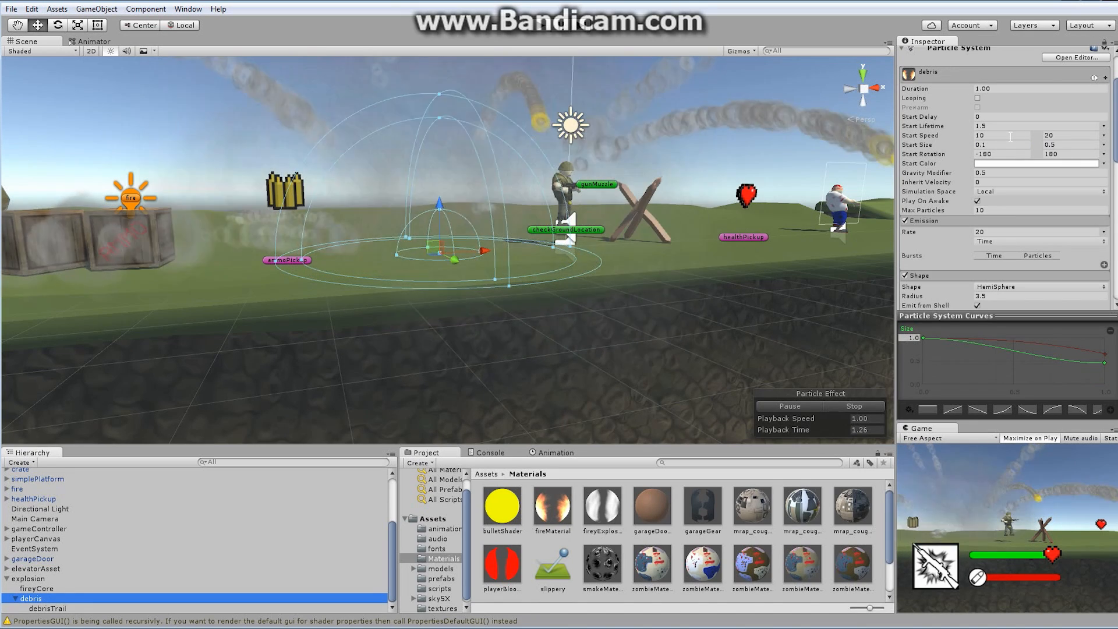
left_click(1056, 144)
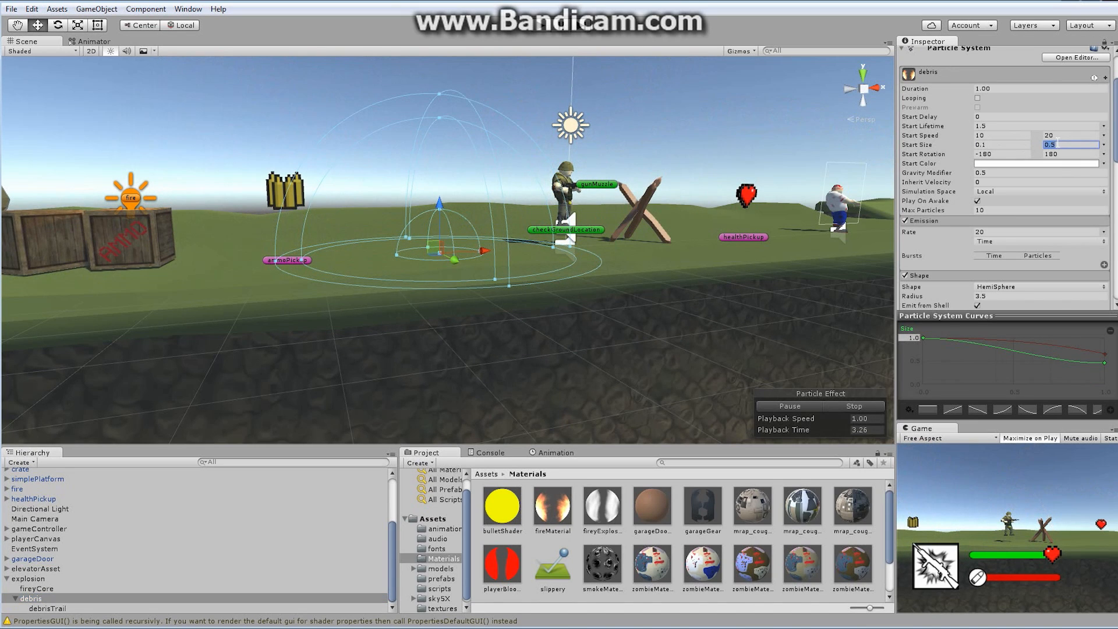
left_click(1057, 144)
type("2")
left_click(858, 405)
left_click(787, 405)
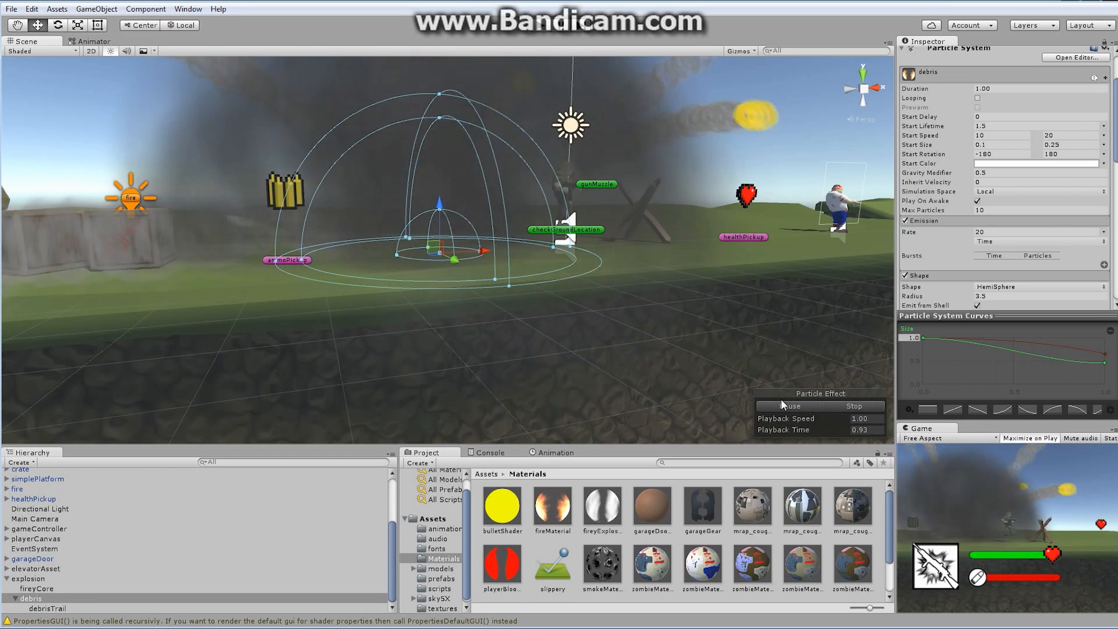